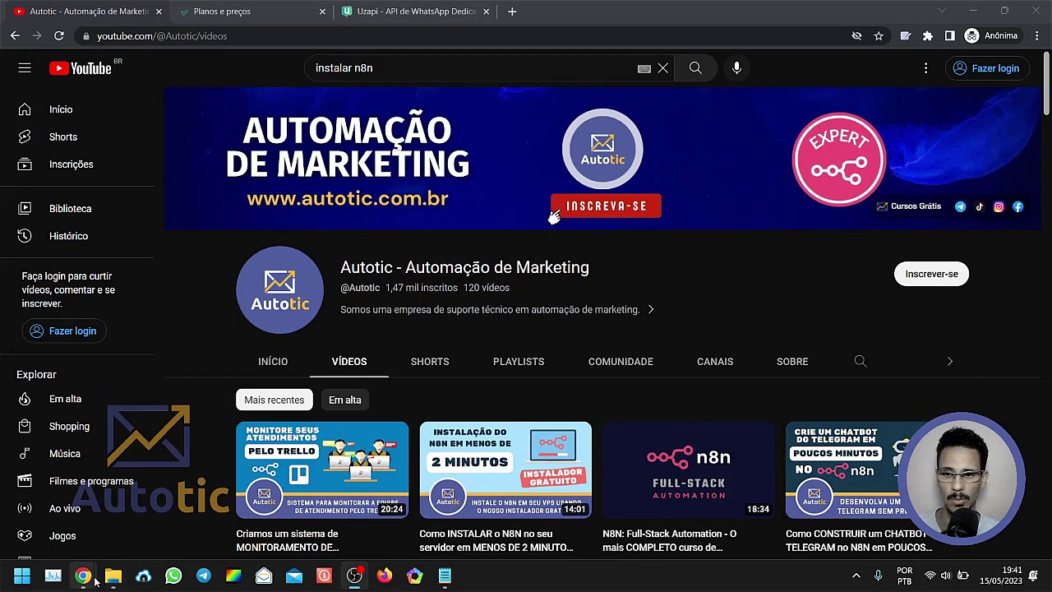
mouse_move(96, 579)
mouse_move(485, 503)
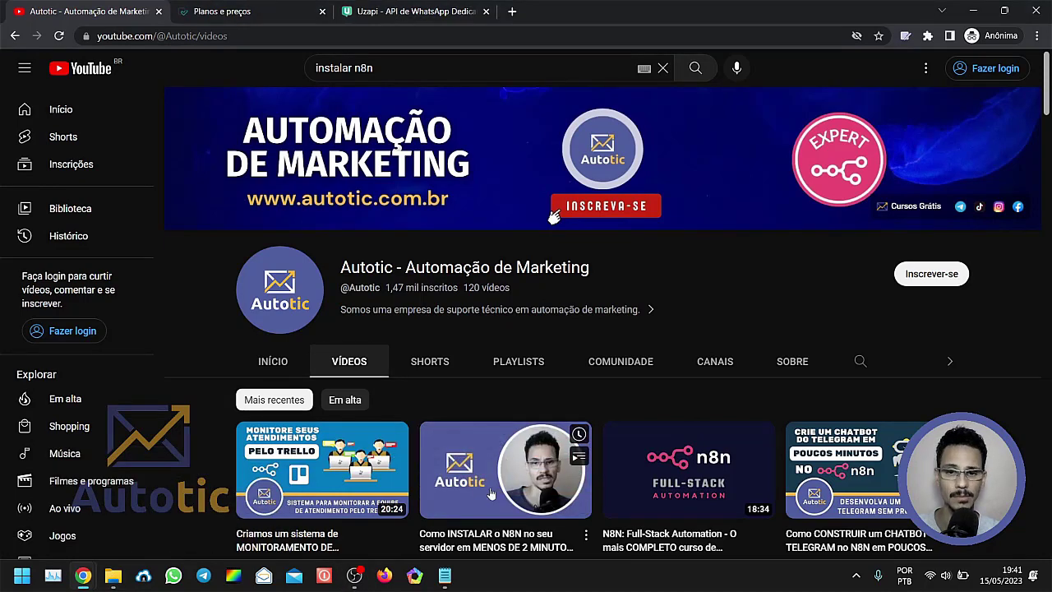
mouse_move(341, 522)
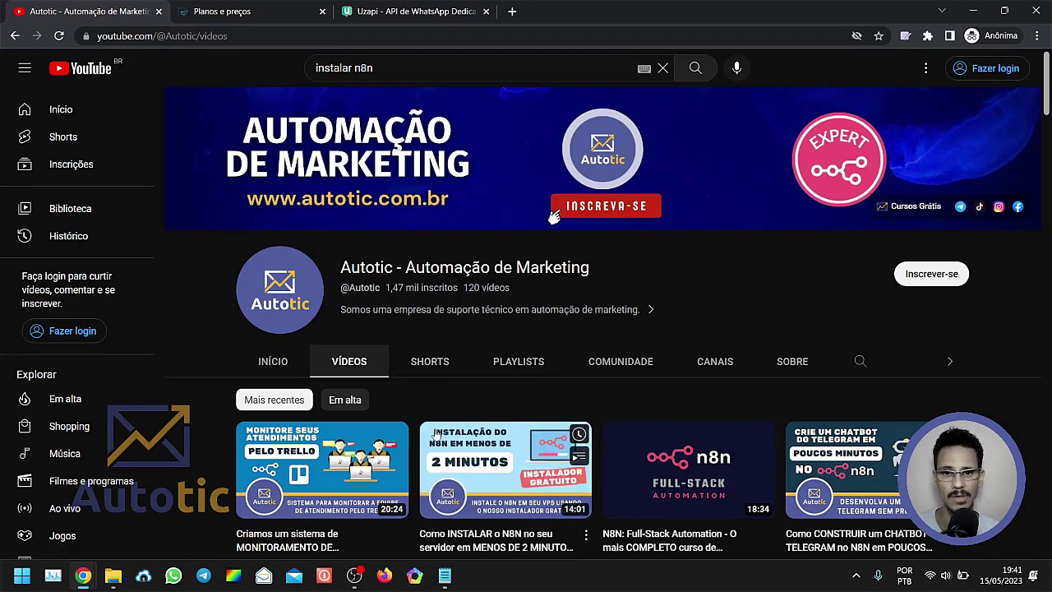
mouse_move(480, 431)
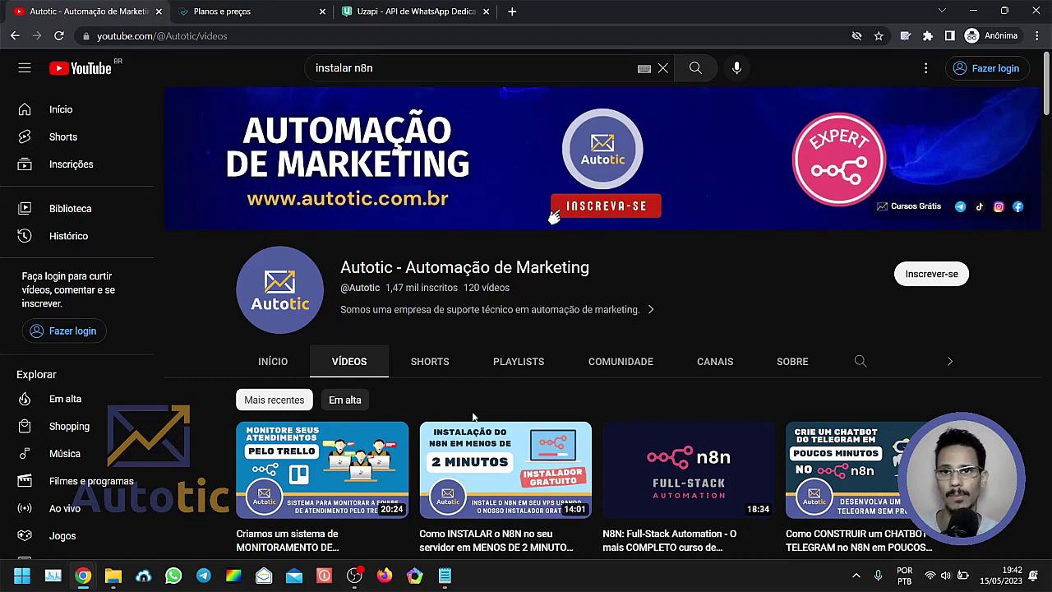
Switch to the forms.app plans and prices page and look over the annually billed plans.
click(254, 16)
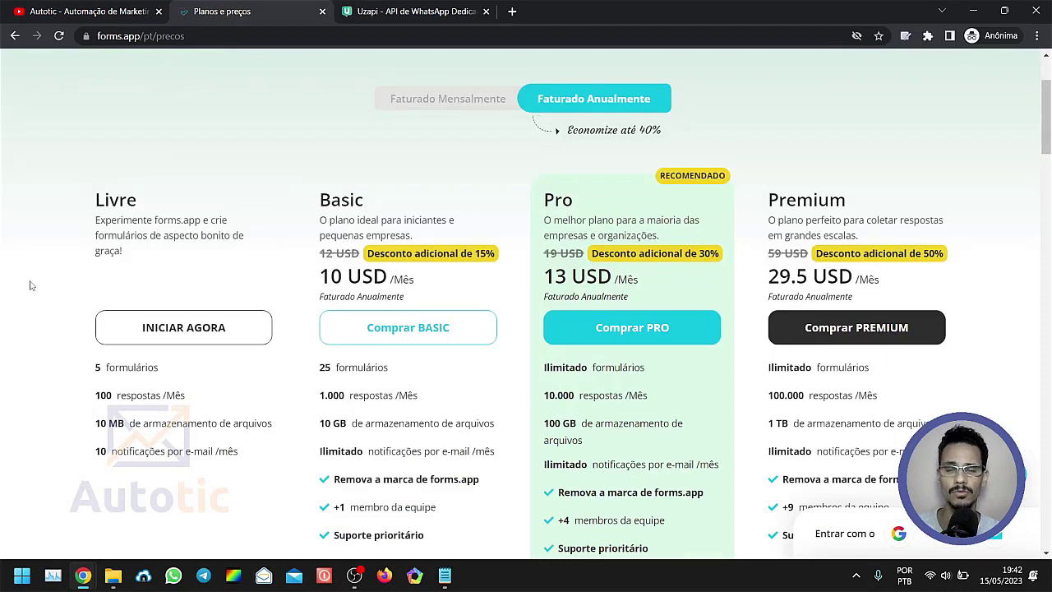
scroll(31, 285, up, 2)
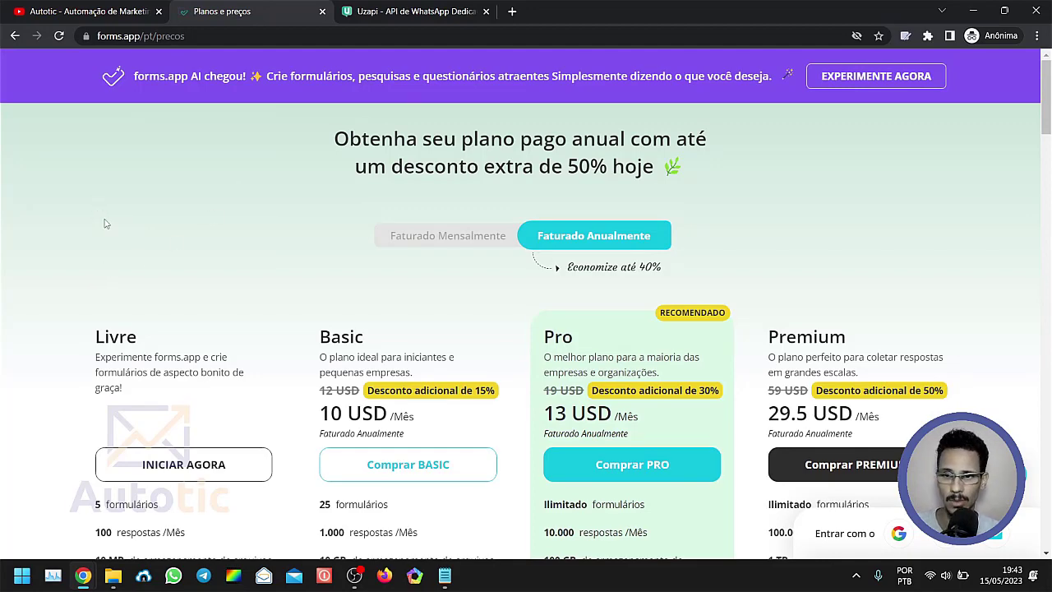
scroll(104, 224, down, 1)
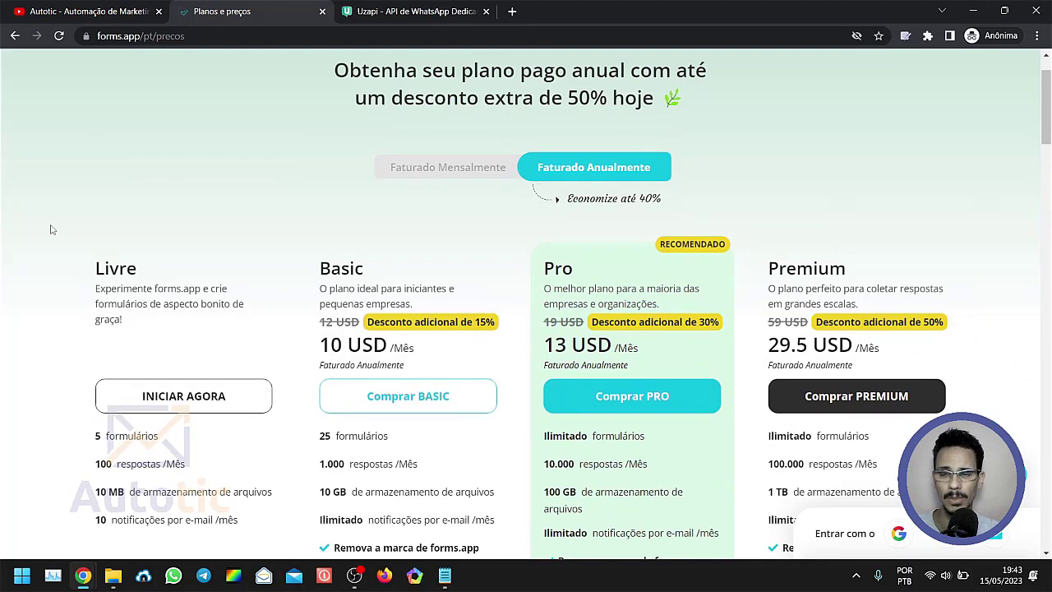
scroll(50, 230, up, 1)
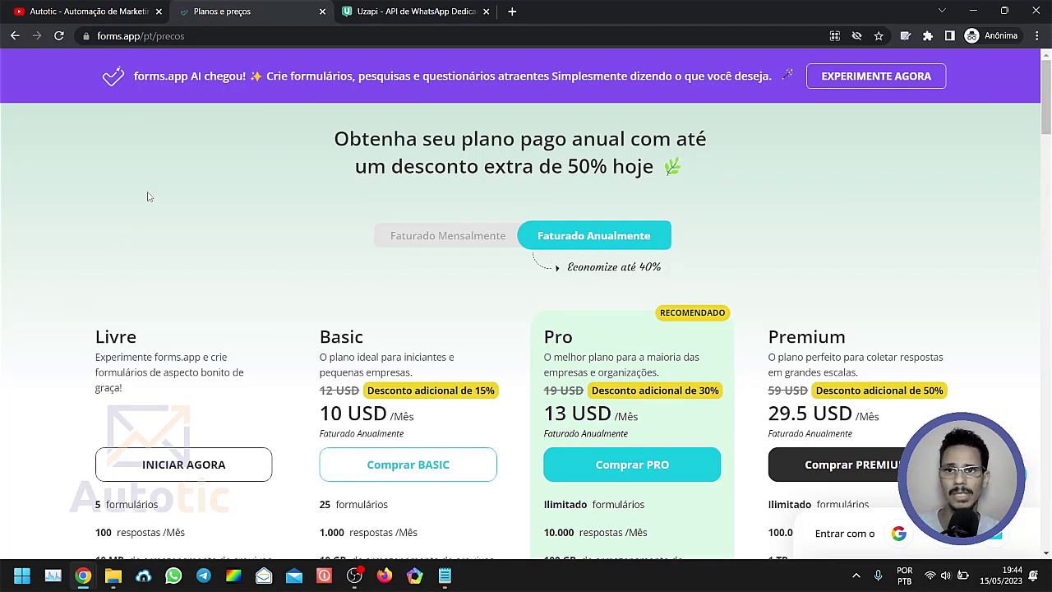
scroll(123, 205, down, 2)
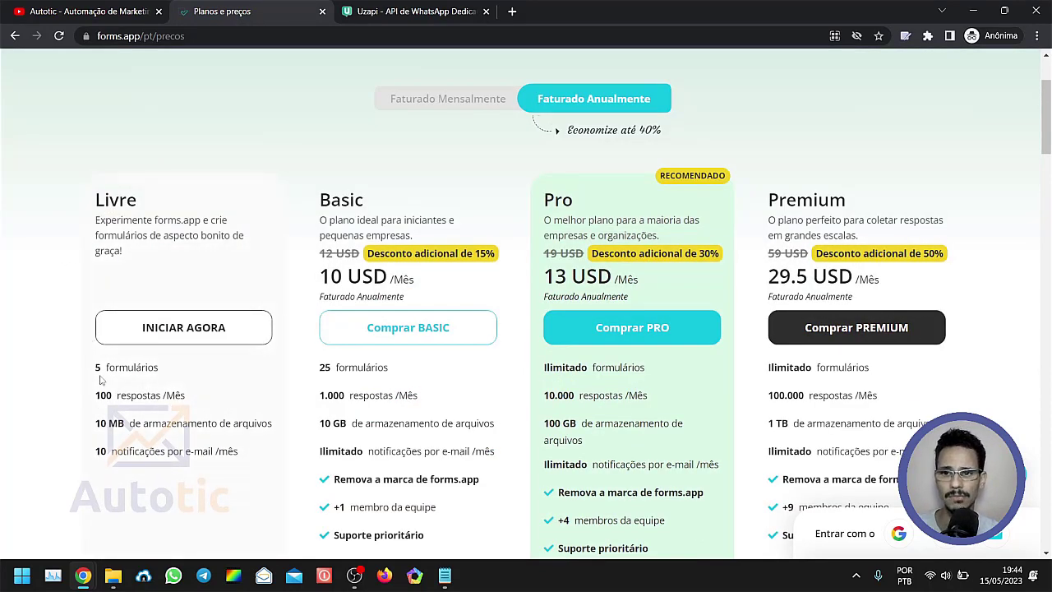
Examine the form allowance and monthly response limit of the free Livre plan.
drag(93, 369, 165, 374)
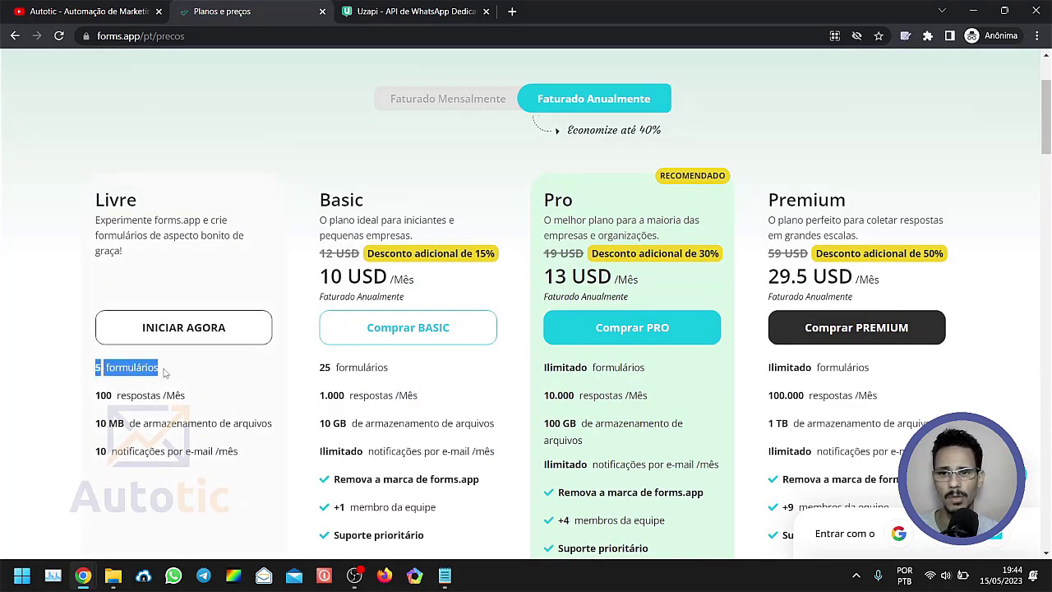
click(23, 375)
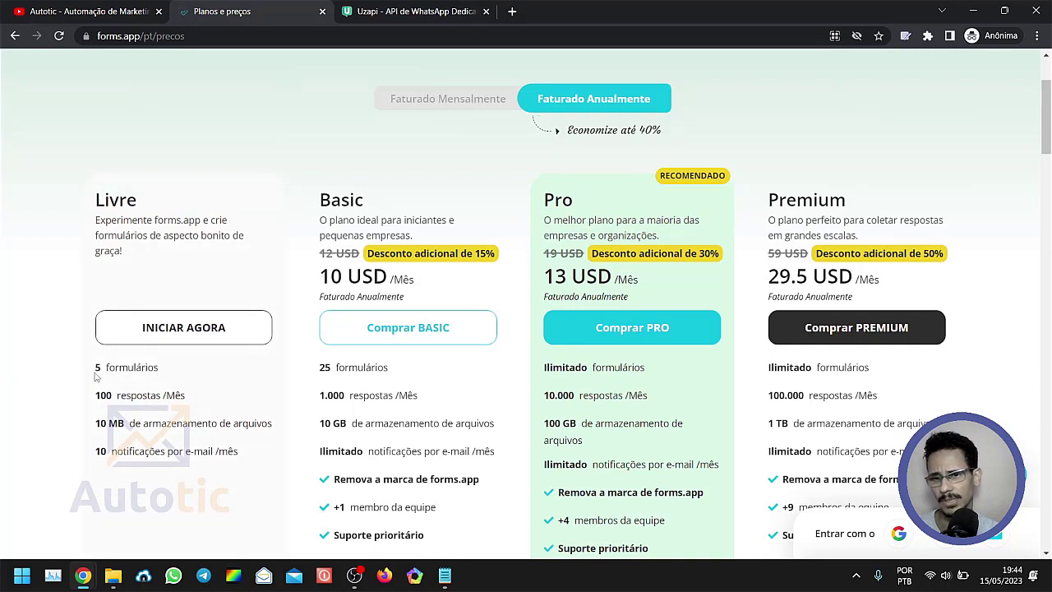
drag(95, 369, 162, 374)
click(23, 362)
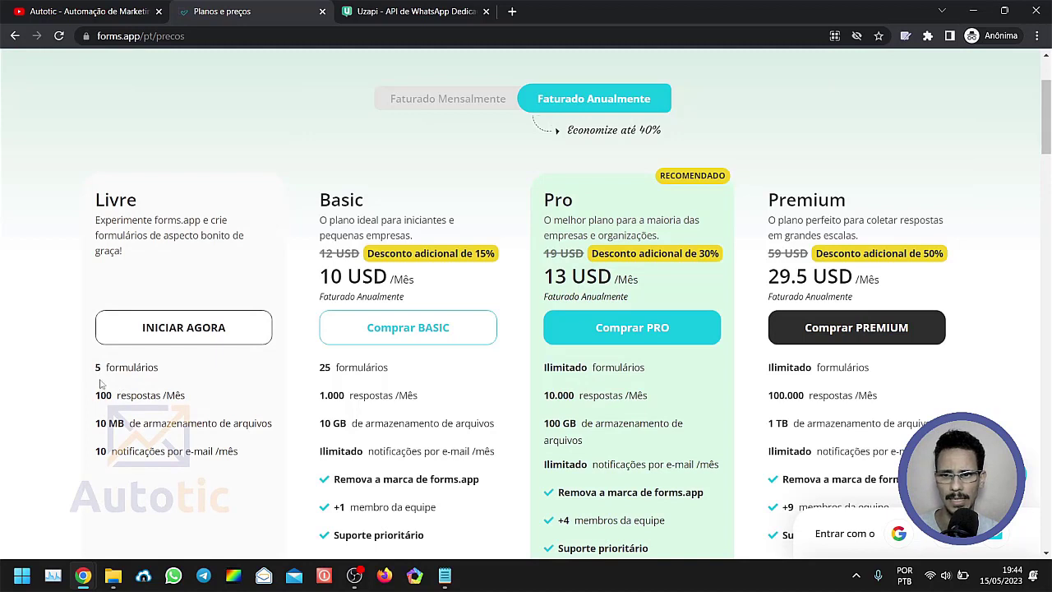
drag(96, 368, 129, 369)
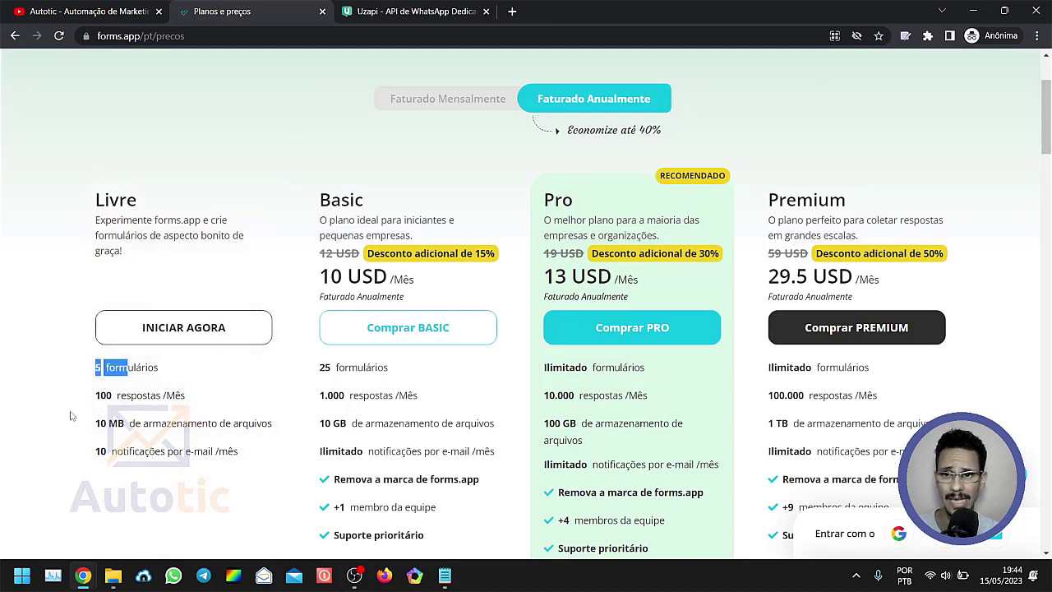
click(30, 431)
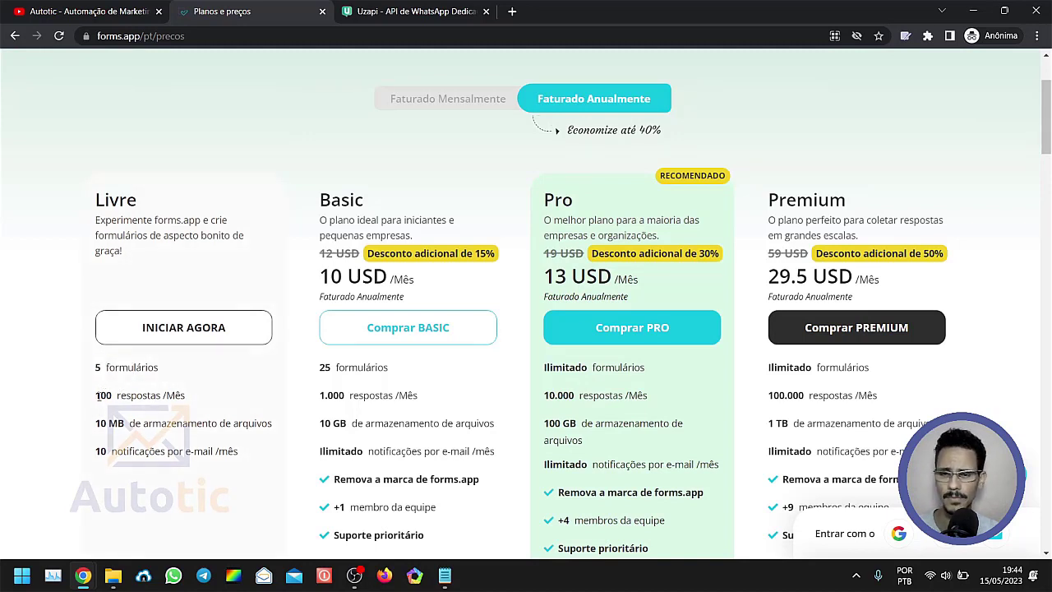
drag(98, 396, 187, 396)
click(29, 393)
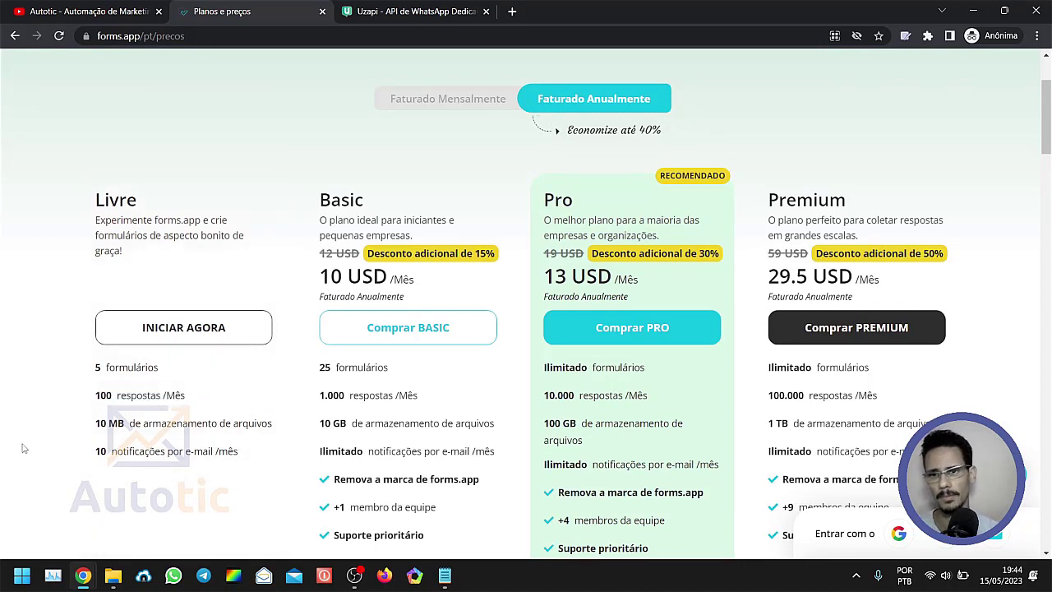
drag(96, 396, 133, 368)
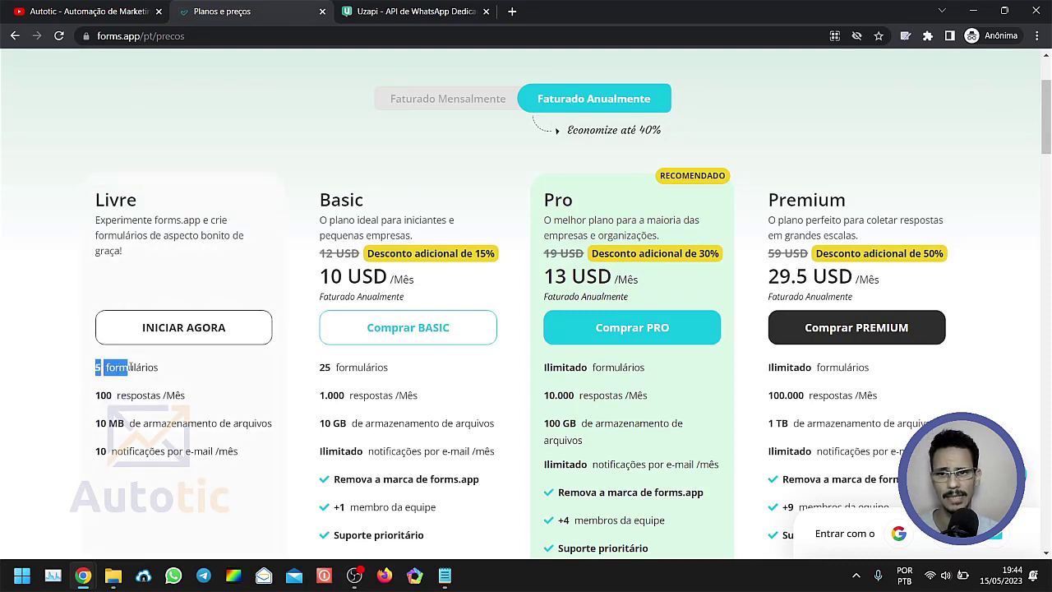
click(31, 390)
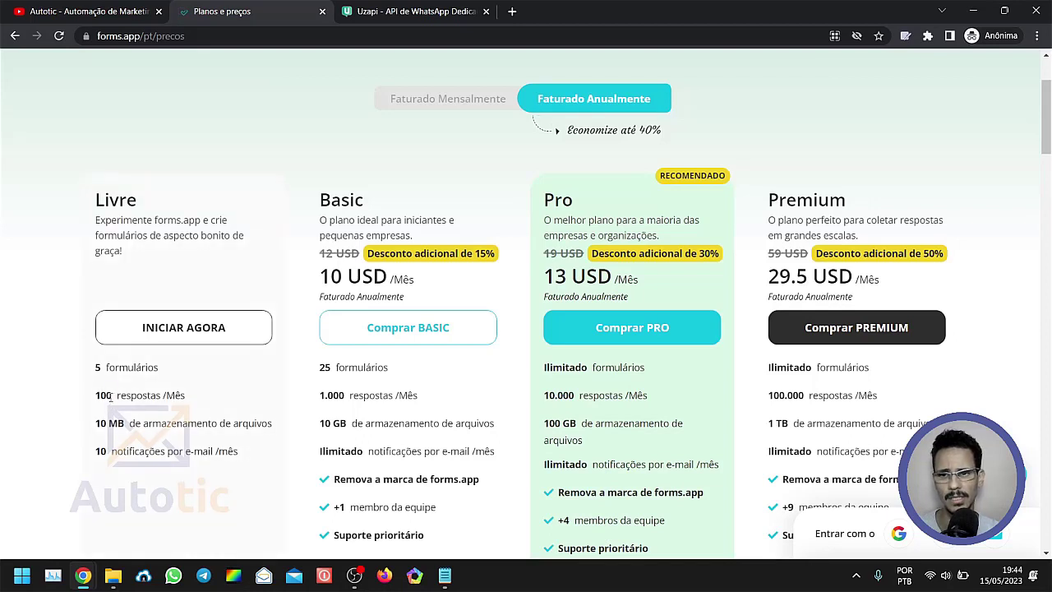
drag(113, 397, 93, 401)
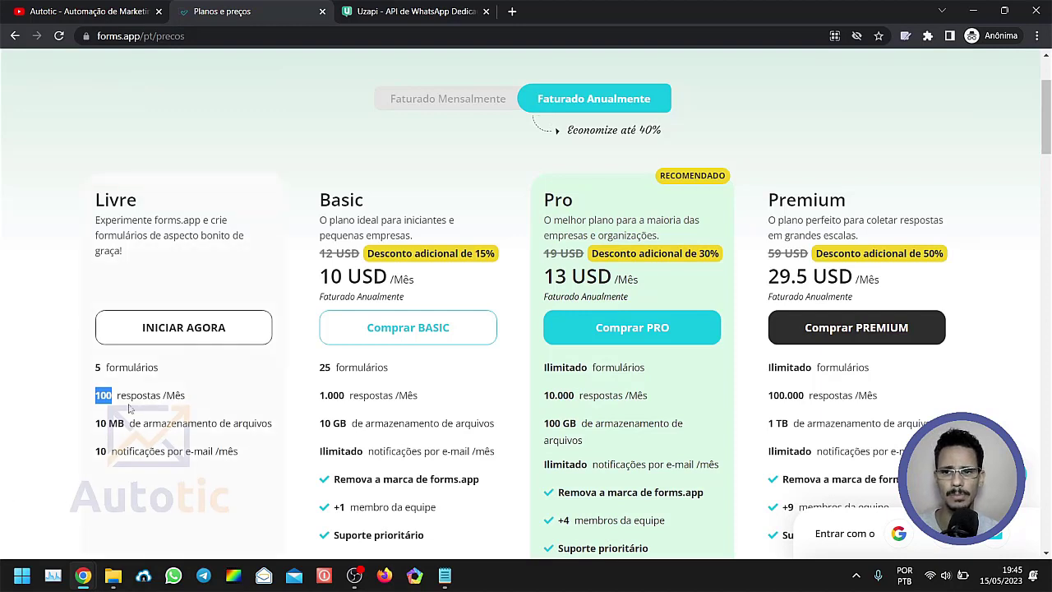
click(70, 417)
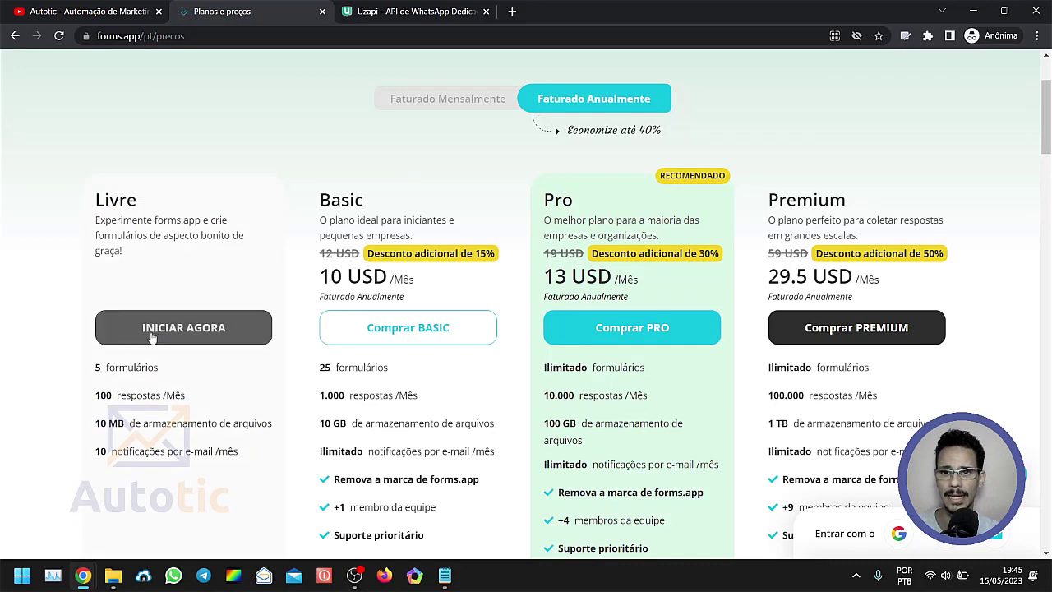
Open the free Livre plan's start page, and return to the forms.app plans and prices page.
scroll(169, 338, up, 2)
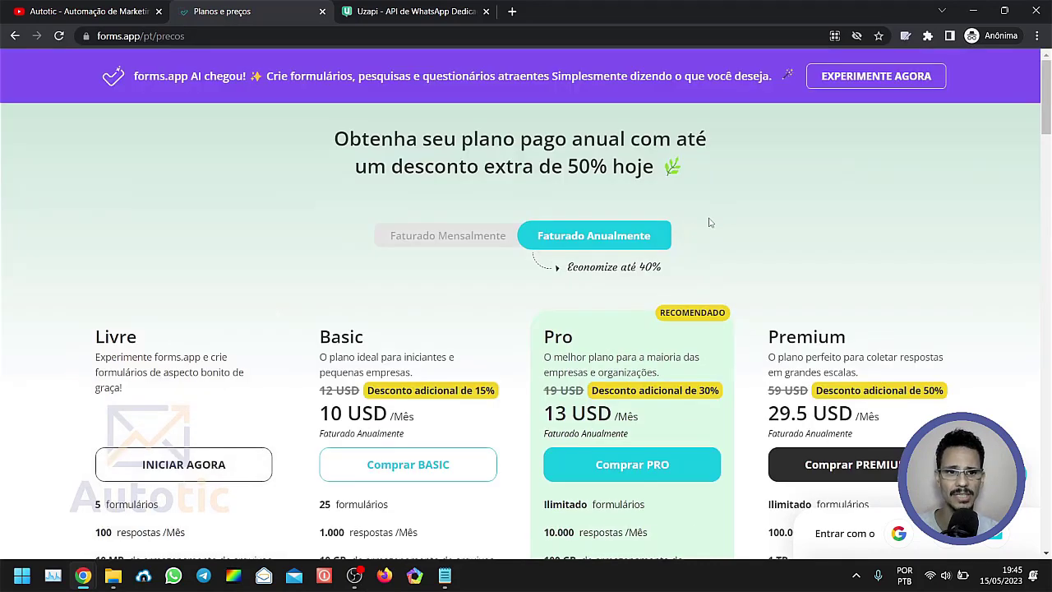
scroll(176, 347, down, 2)
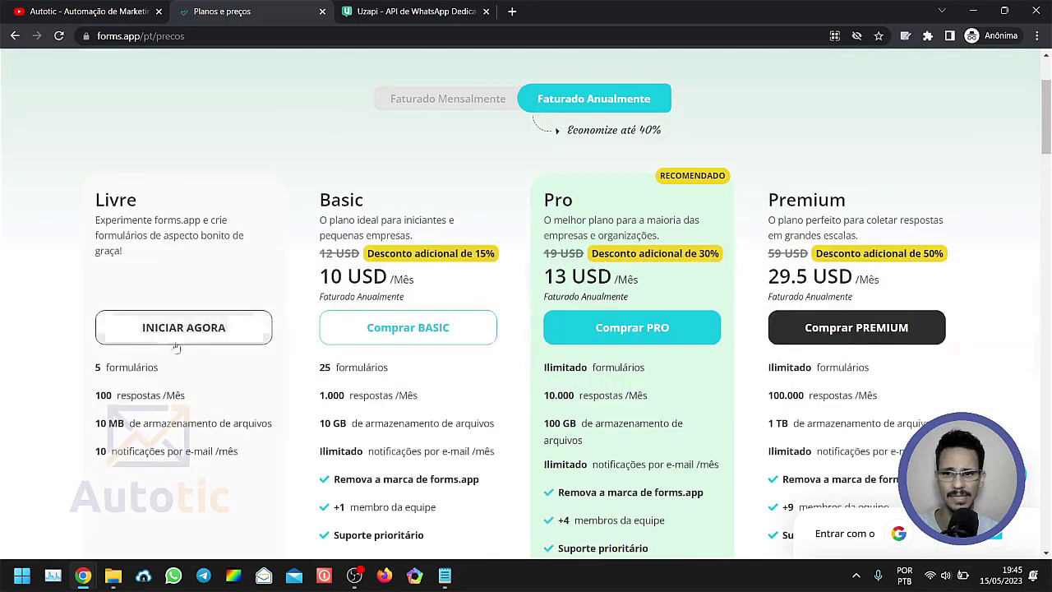
click(233, 340)
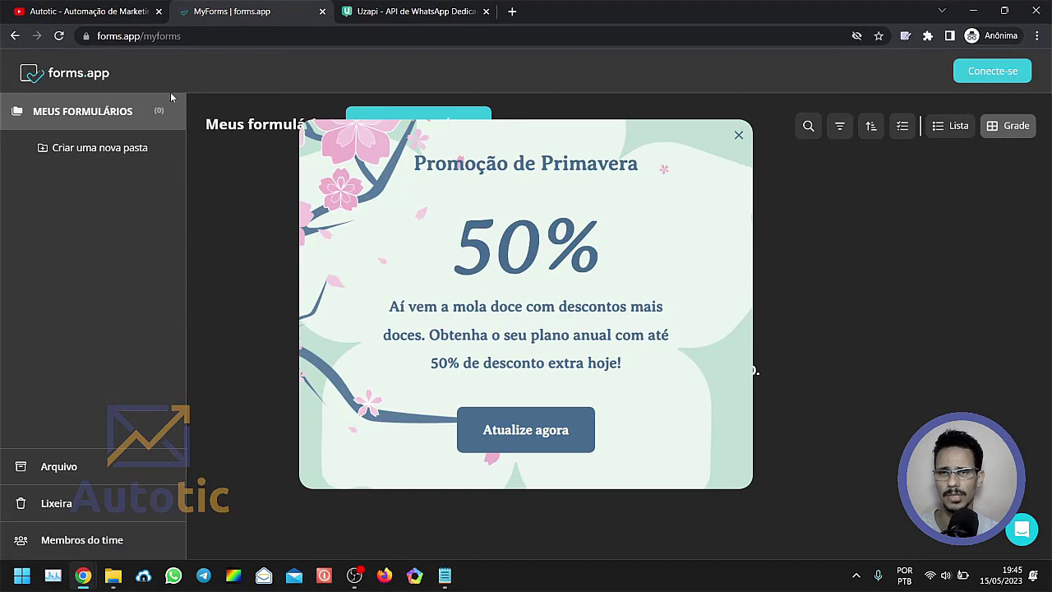
click(15, 36)
scroll(918, 239, down, 3)
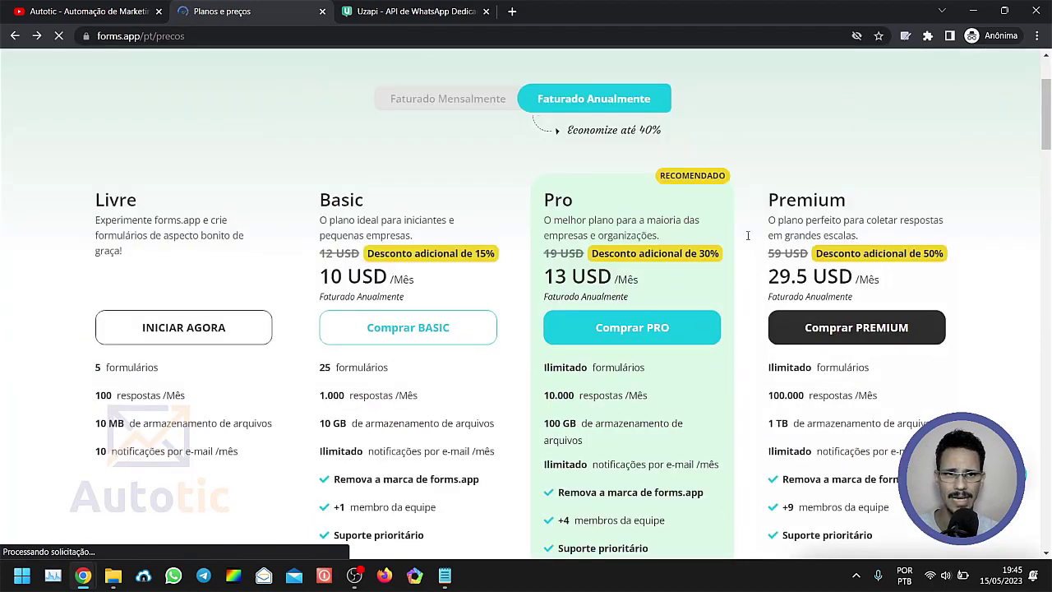
scroll(596, 285, up, 1)
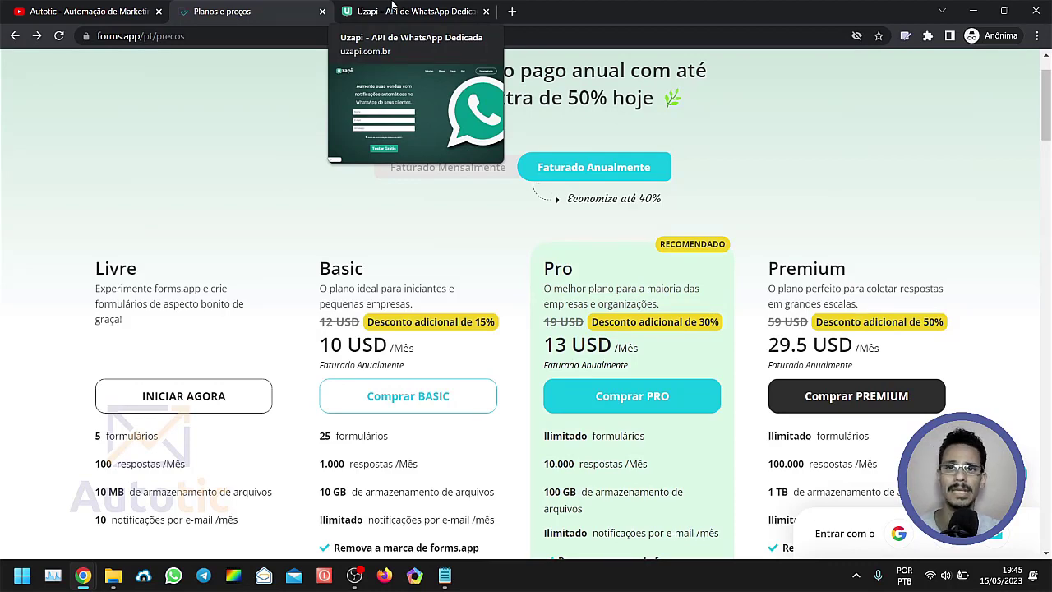
Switch to the Uzapi site and examine the name, e-mail and WhatsApp fields of its free trial form.
click(392, 8)
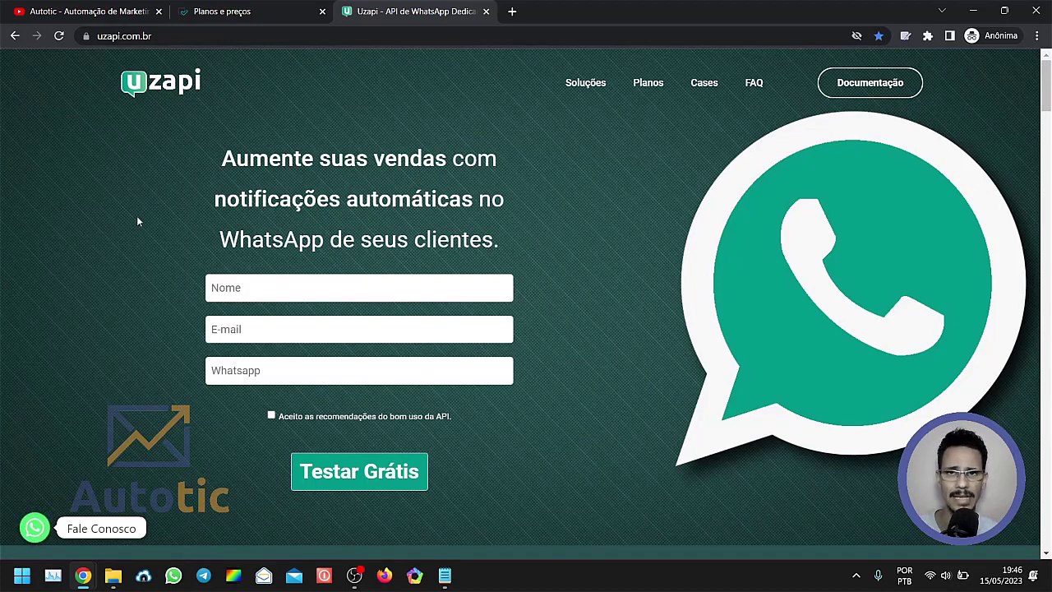
click(222, 296)
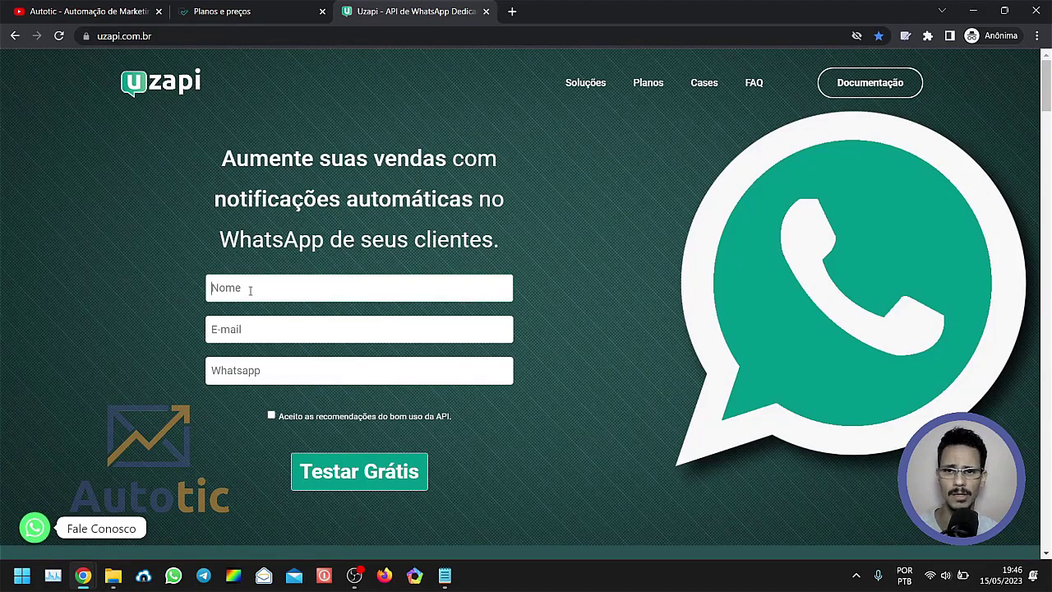
click(223, 332)
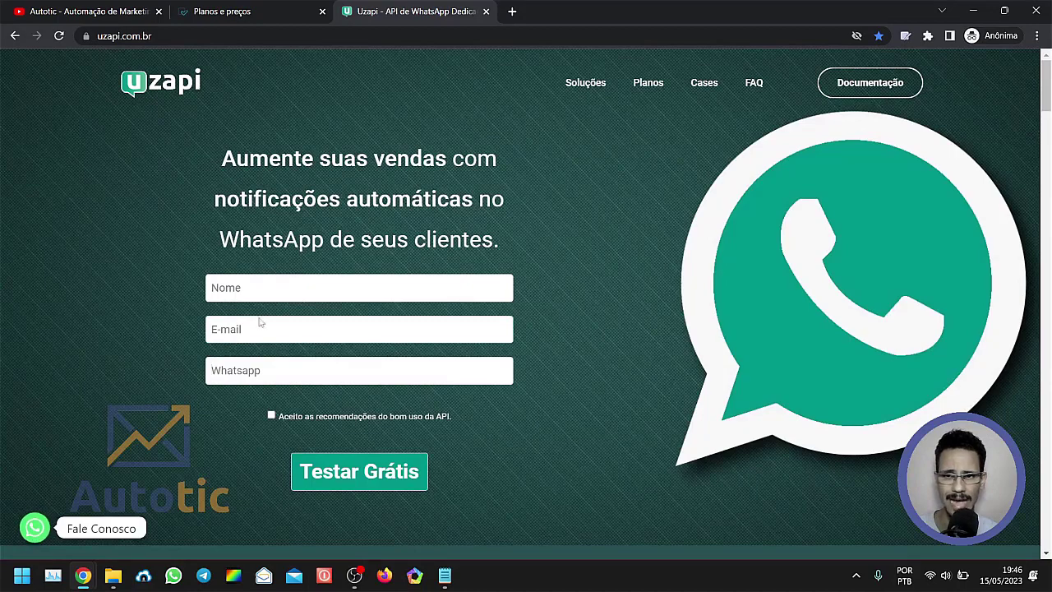
drag(107, 270, 78, 200)
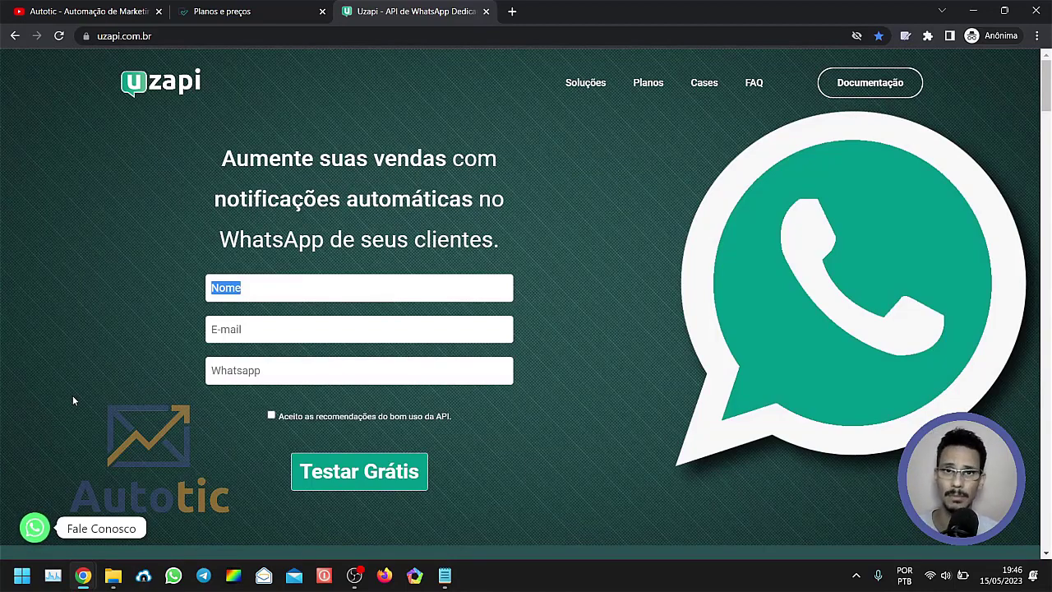
click(91, 296)
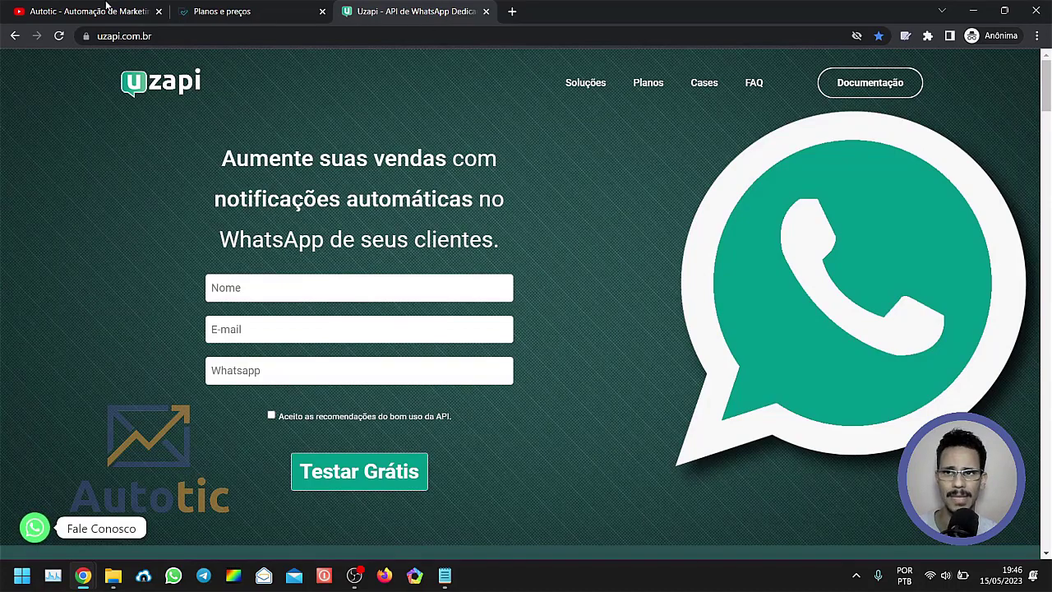
Revisit the open reference pages, close the incognito browser window and bring up the window showing the Uzapi folder in forms.app.
click(107, 8)
click(204, 10)
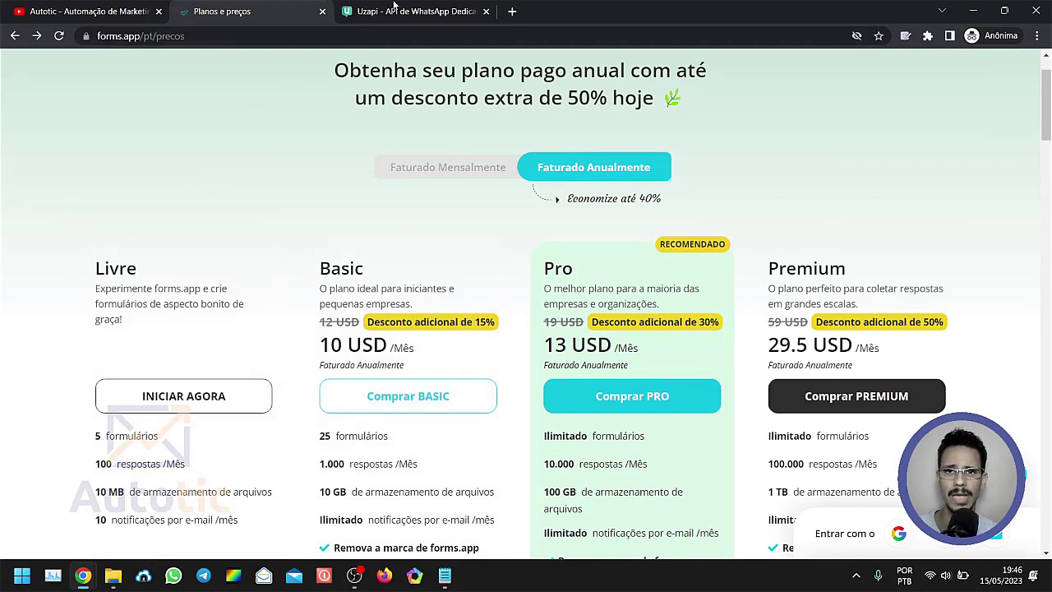
click(394, 10)
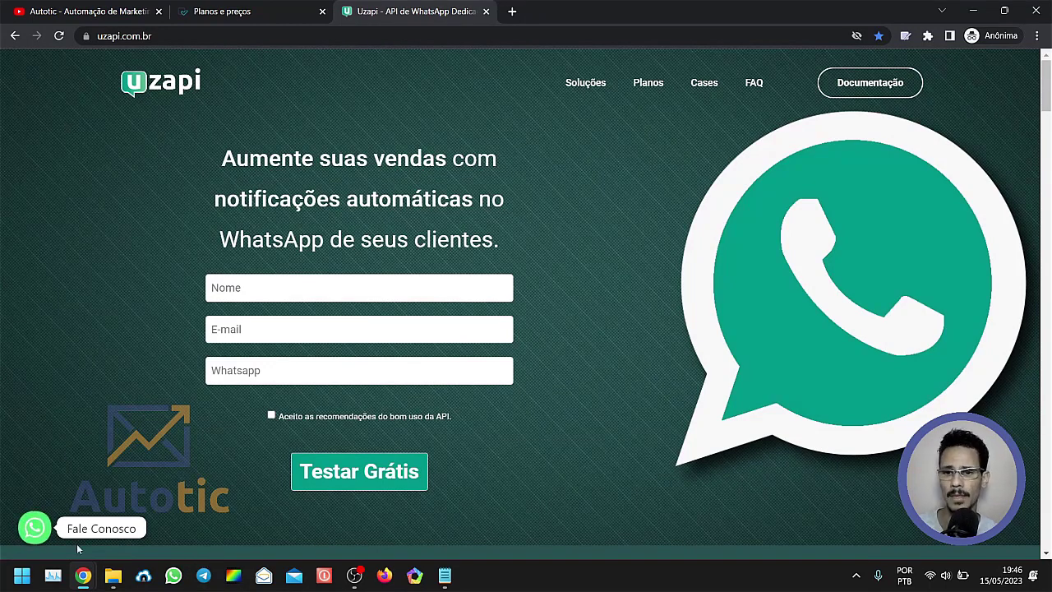
click(1037, 9)
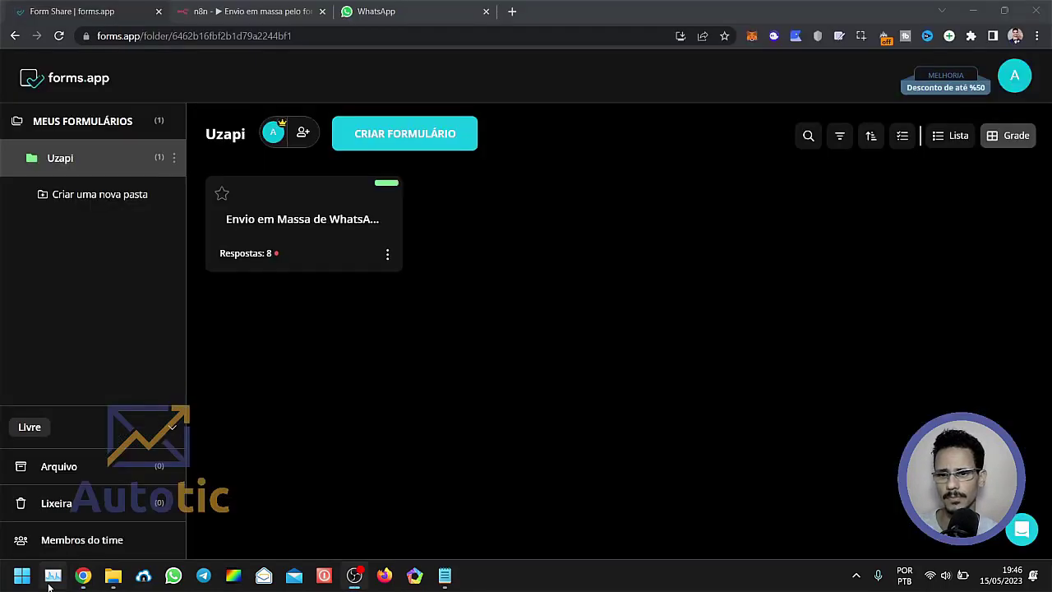
mouse_move(90, 586)
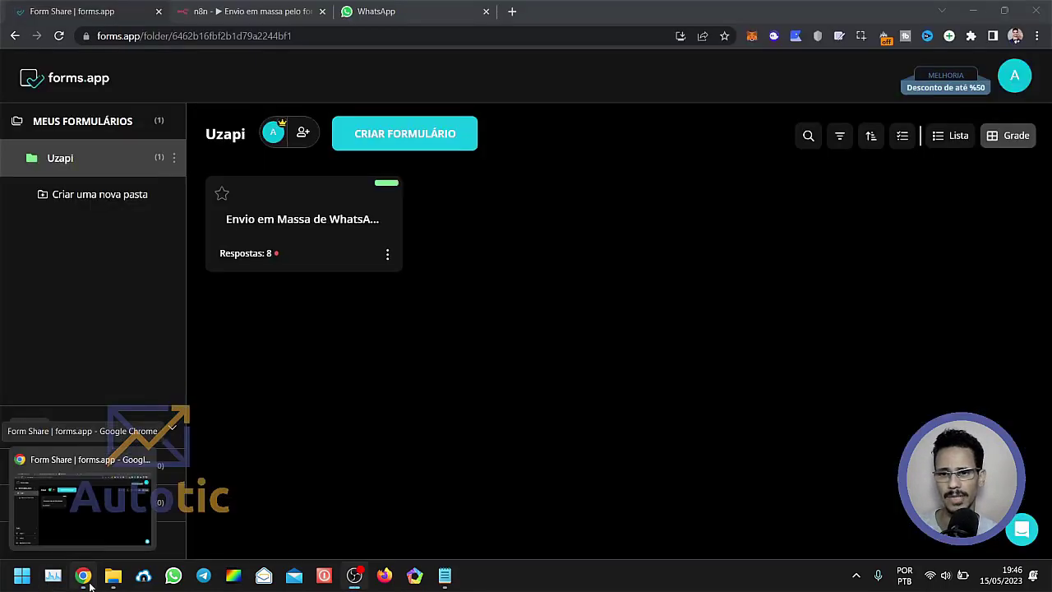
click(95, 503)
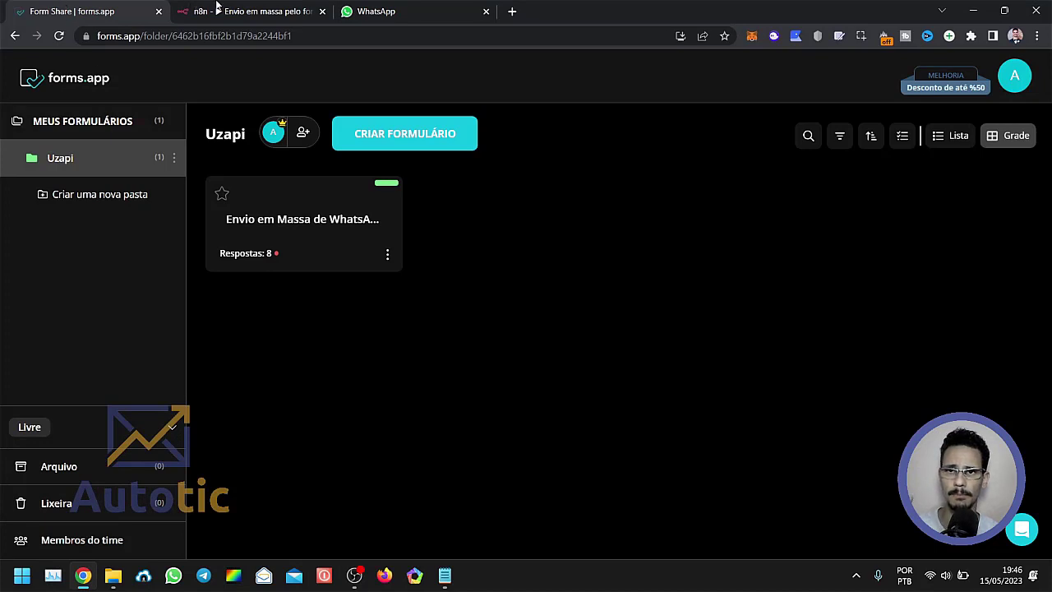
Switch to the n8n workflow "Envio em massa pelo formulário do Forms.App" and examine its first nodes up close.
click(219, 7)
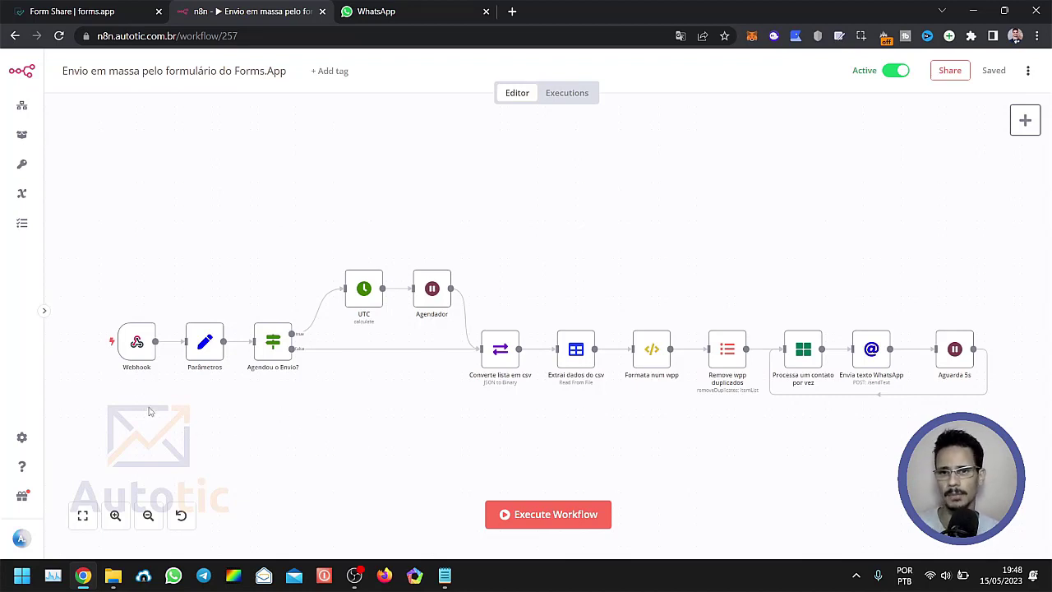
scroll(143, 409, up, 1)
drag(134, 415, 418, 418)
scroll(310, 394, up, 3)
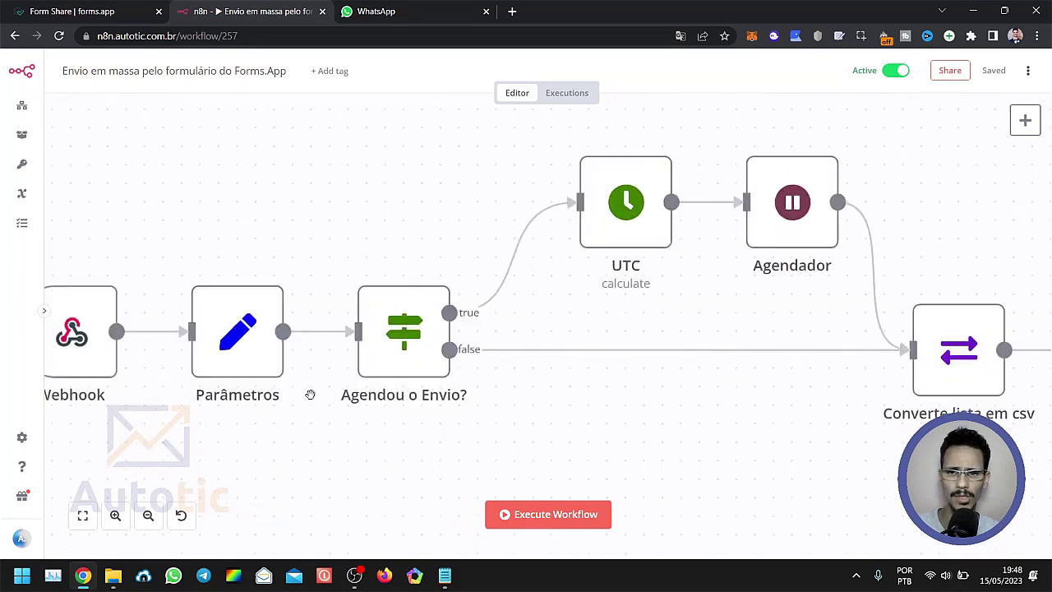
Bring the workflow's Webhook node into view, revisit the Uzapi folder in forms.app, and return to the n8n canvas.
drag(205, 460, 360, 416)
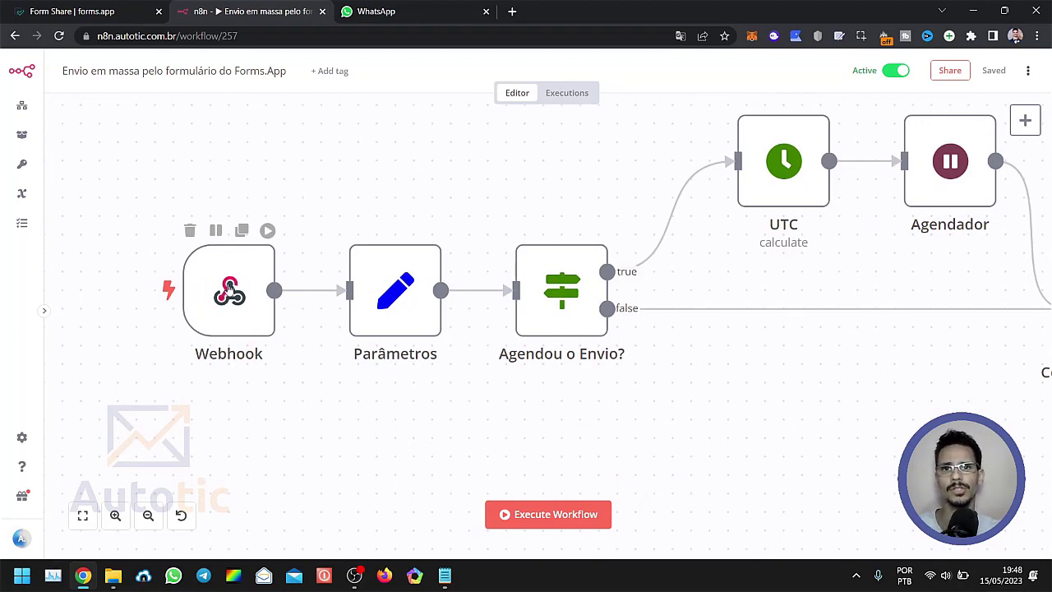
click(59, 11)
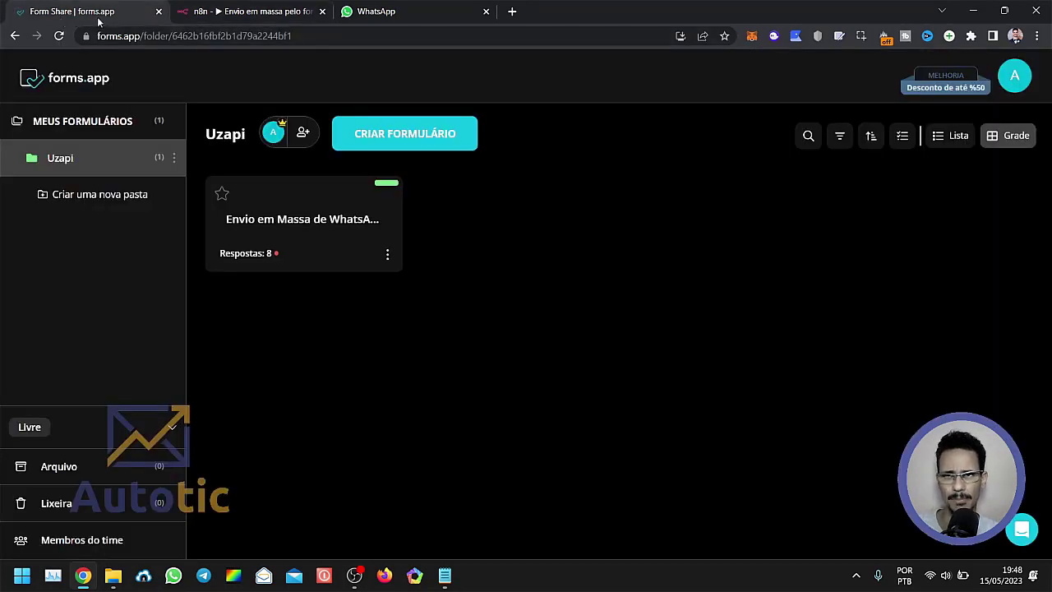
click(206, 16)
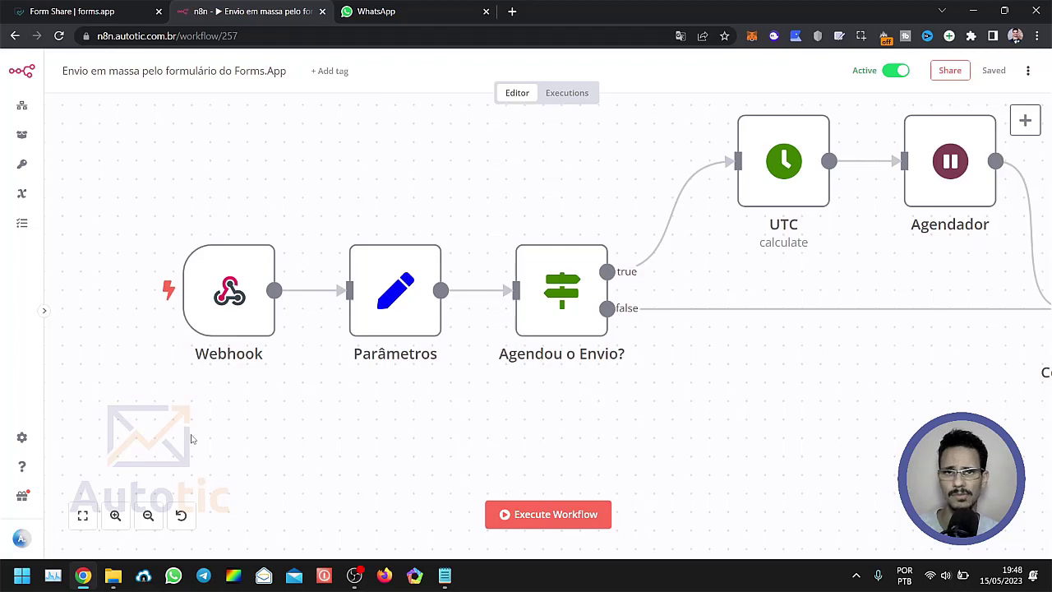
mouse_move(232, 306)
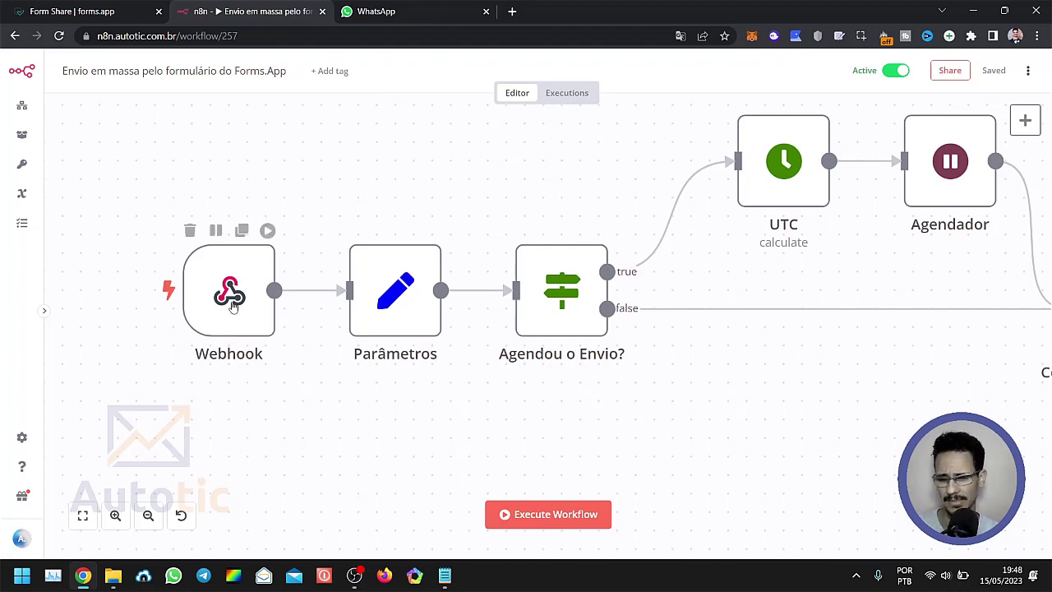
scroll(293, 436, right, 3)
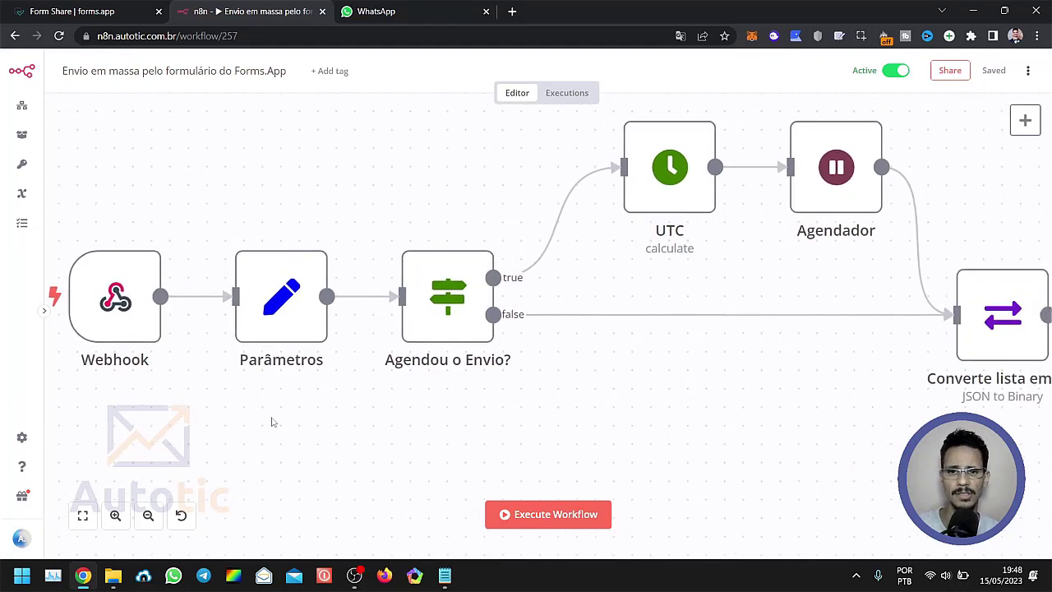
Open the Parâmetros node and look through its string values down to the lista, texto and agendamento fields.
mouse_move(277, 310)
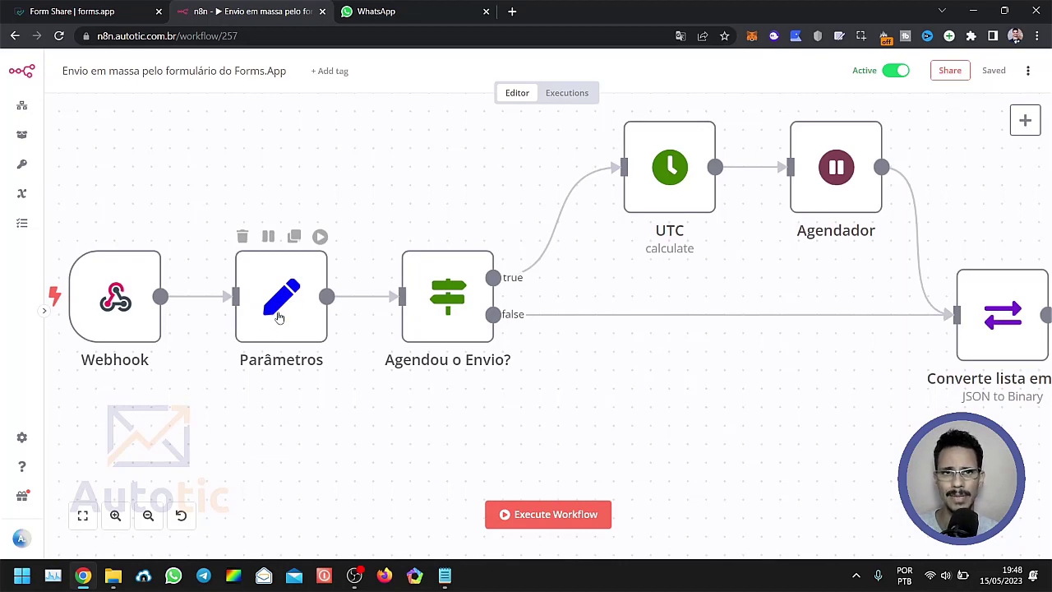
double_click(278, 316)
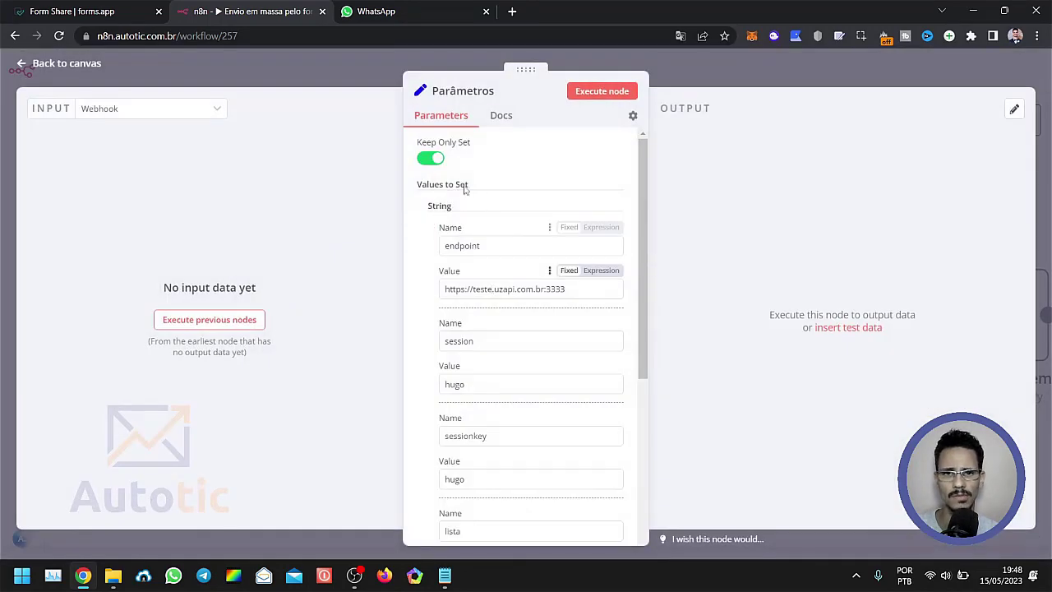
scroll(443, 185, down, 1)
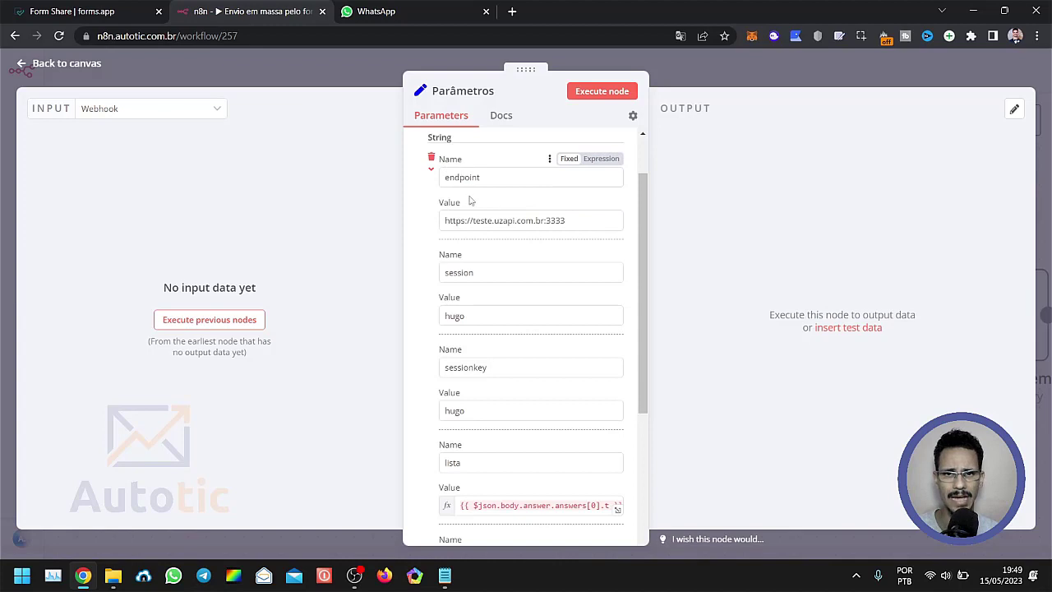
scroll(479, 229, down, 1)
scroll(478, 230, up, 1)
scroll(479, 197, down, 1)
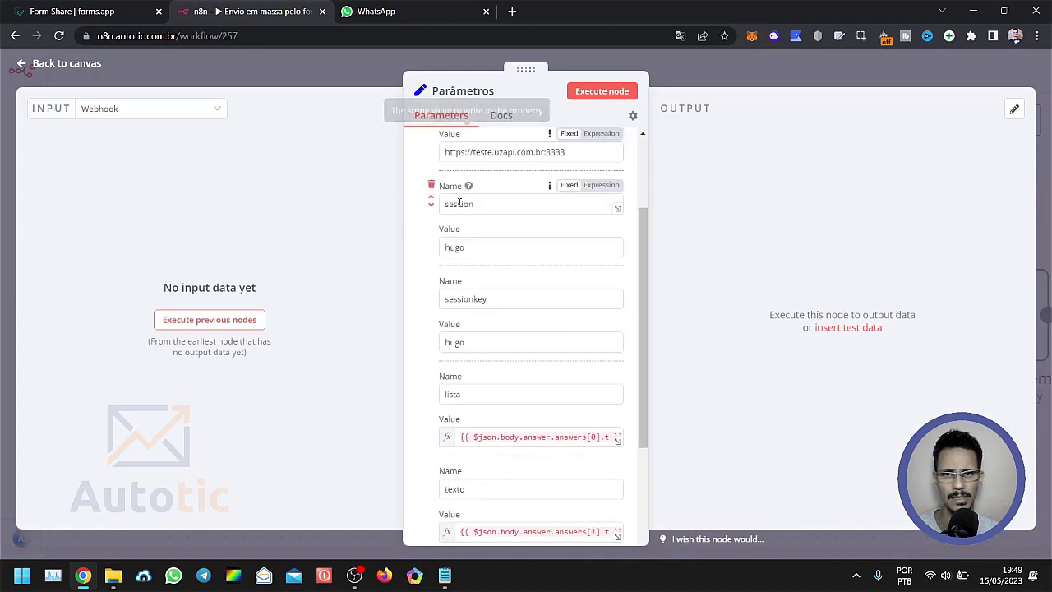
scroll(477, 231, down, 2)
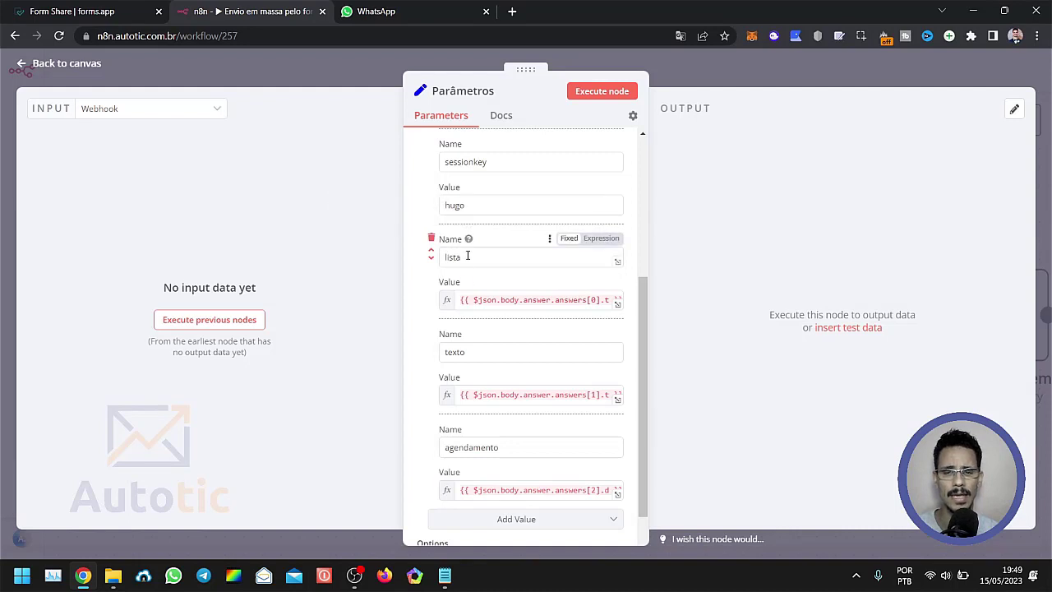
double_click(467, 255)
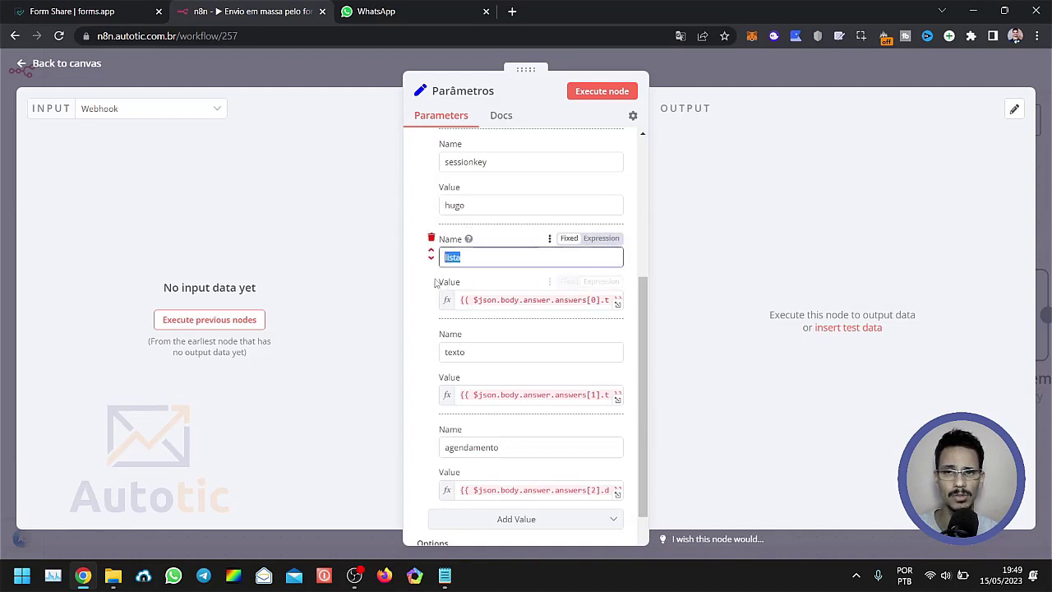
scroll(442, 282, down, 1)
double_click(468, 283)
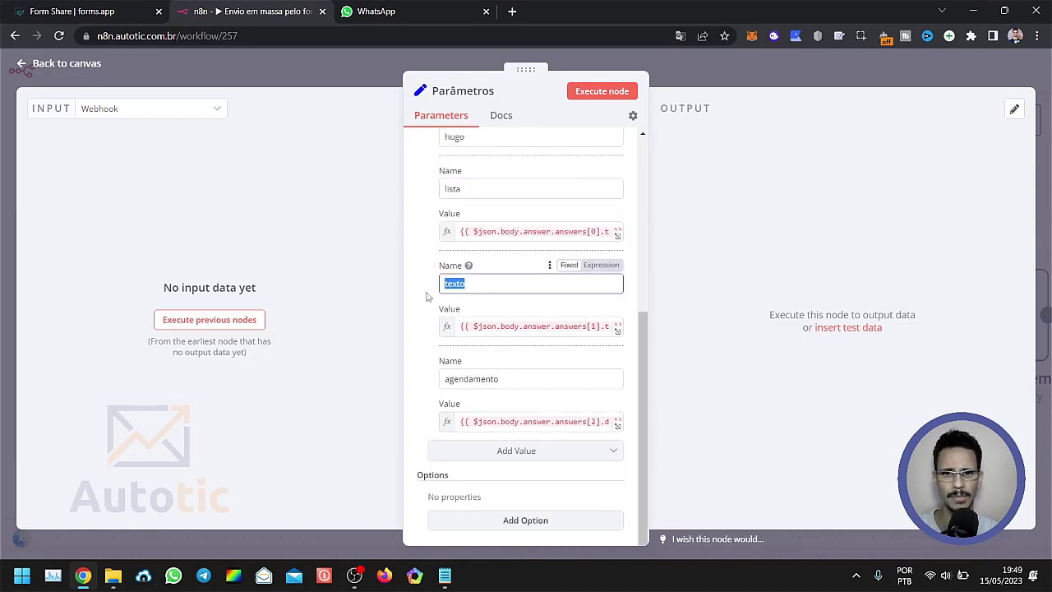
double_click(536, 378)
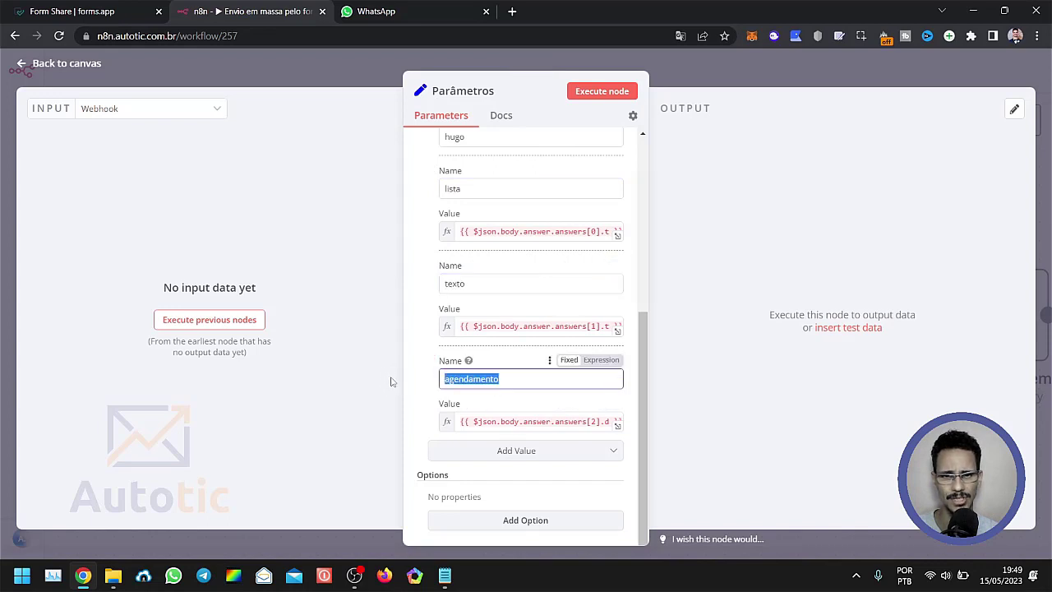
Go back over the endpoint, session and sessionkey fields of the Parâmetros node.
scroll(480, 403, up, 5)
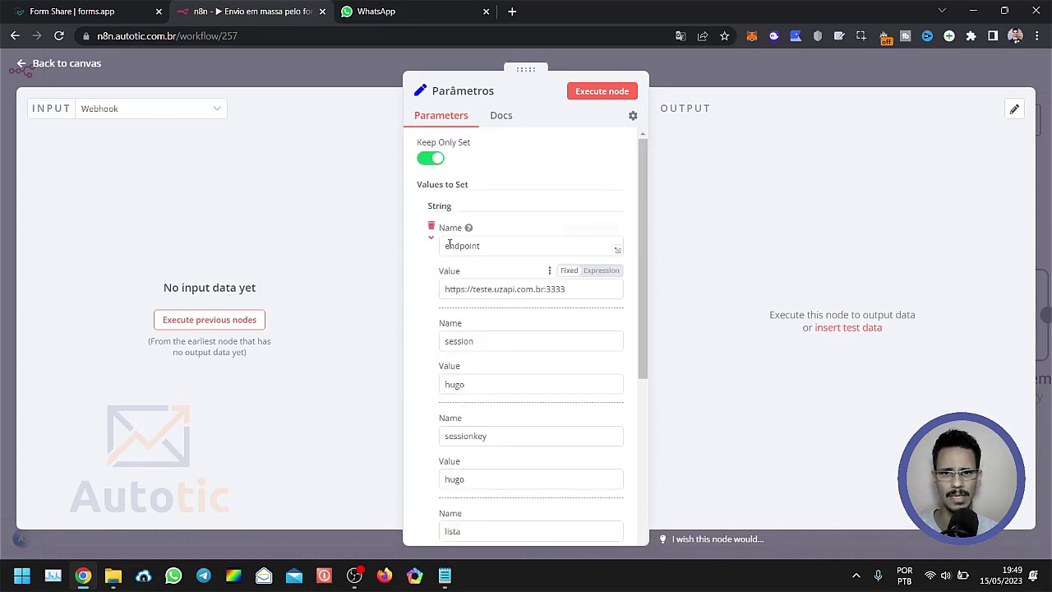
double_click(453, 244)
double_click(461, 342)
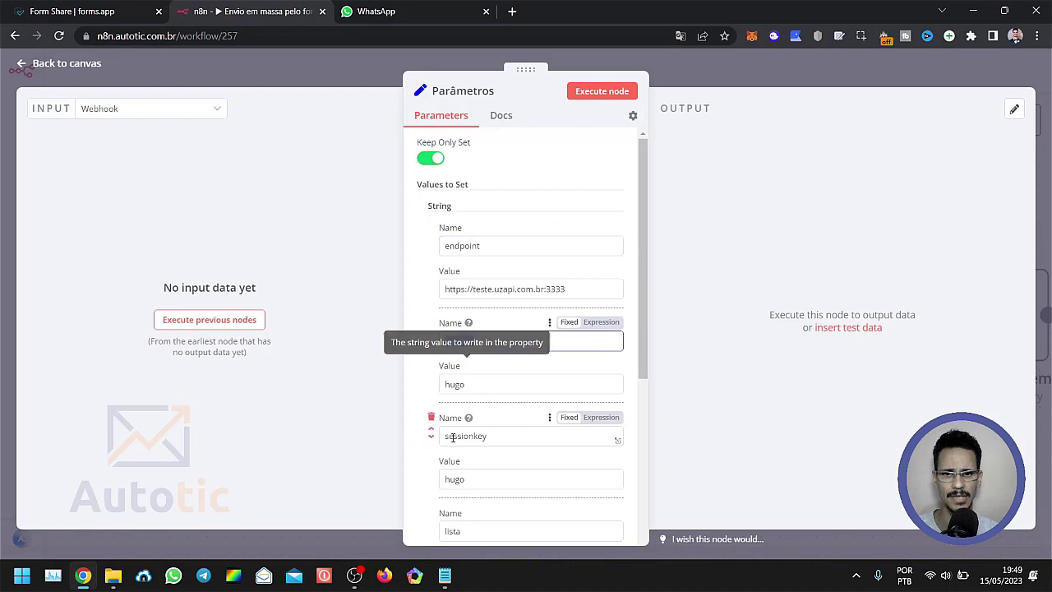
double_click(453, 436)
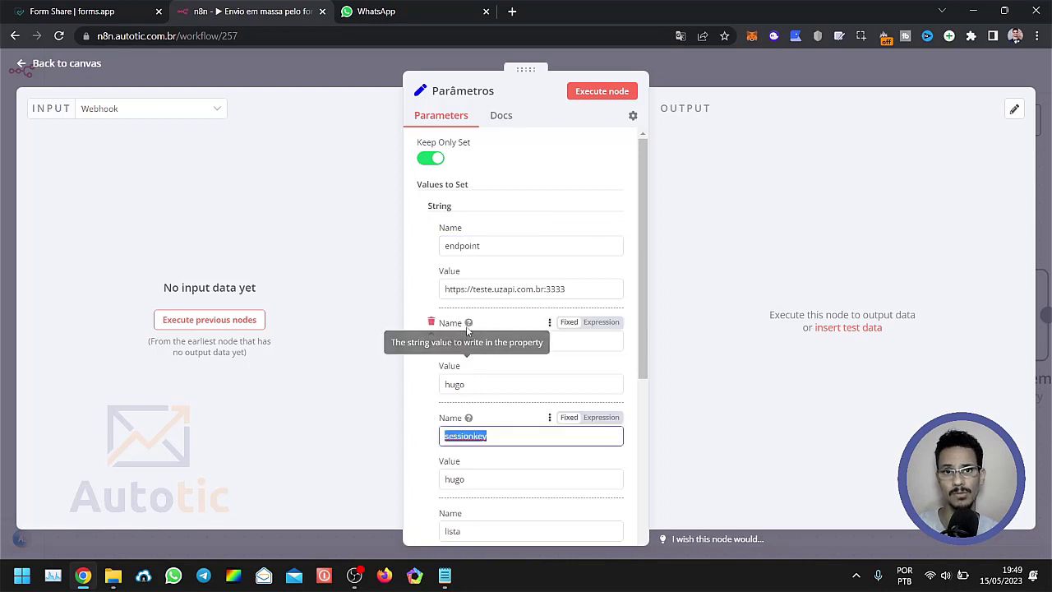
Examine how the lista, texto and agendamento fields are mapped from the form answers, and return to the canvas.
scroll(468, 329, down, 3)
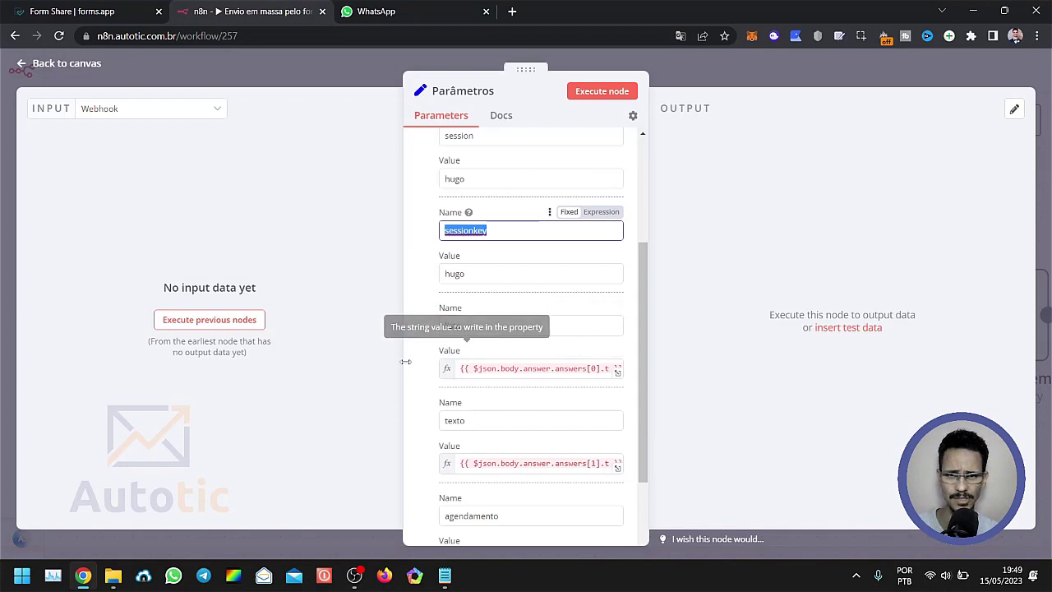
double_click(453, 325)
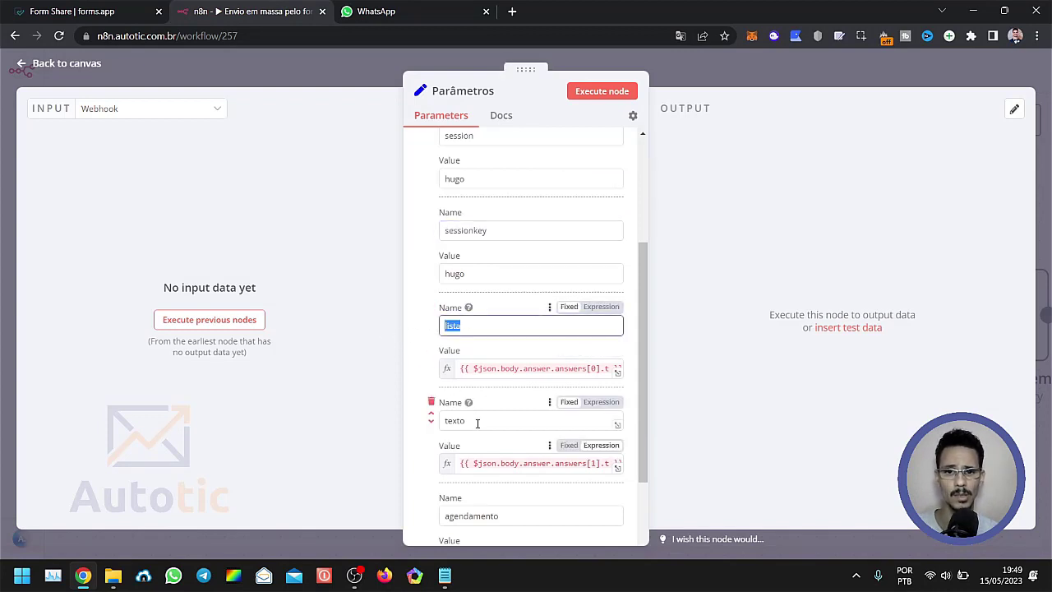
double_click(480, 421)
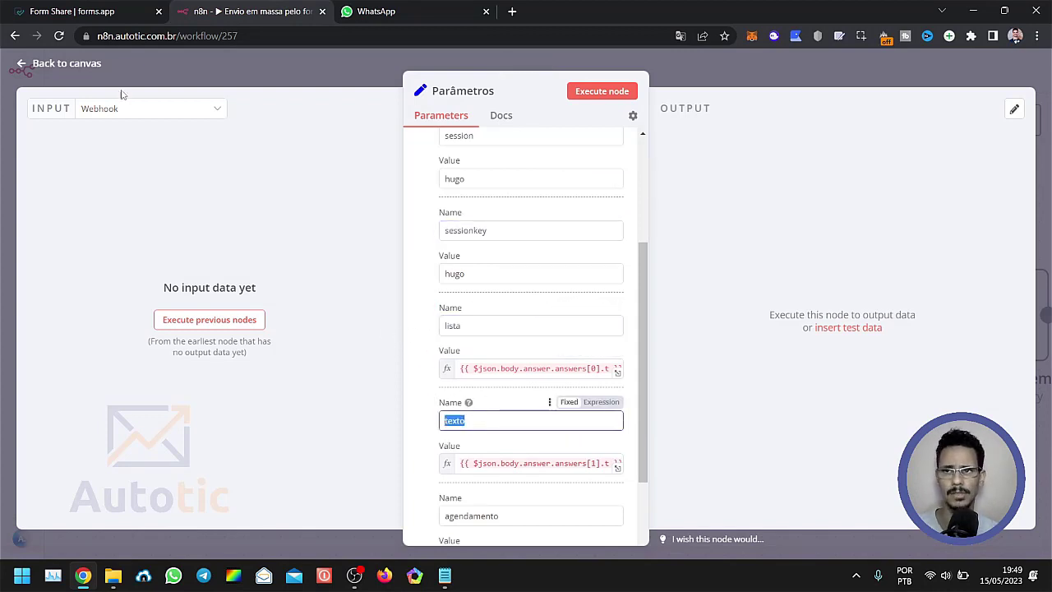
double_click(474, 322)
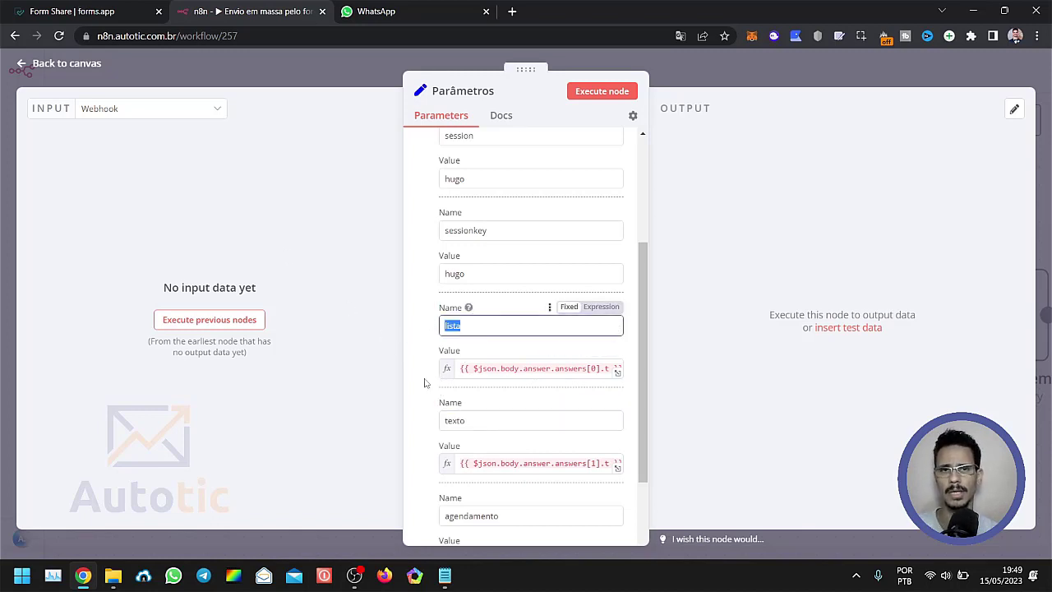
scroll(456, 386, down, 1)
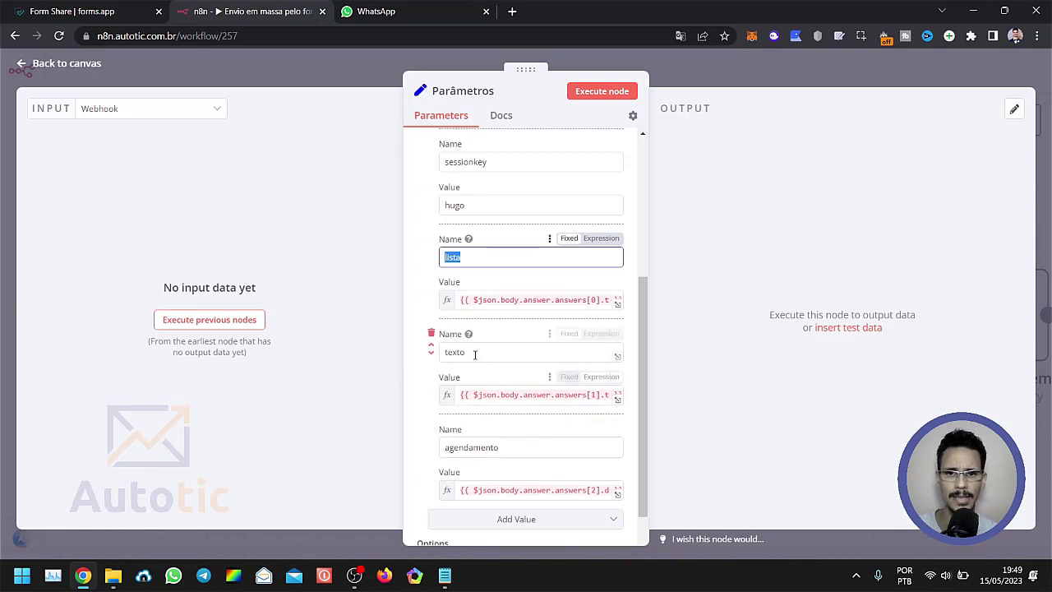
double_click(475, 352)
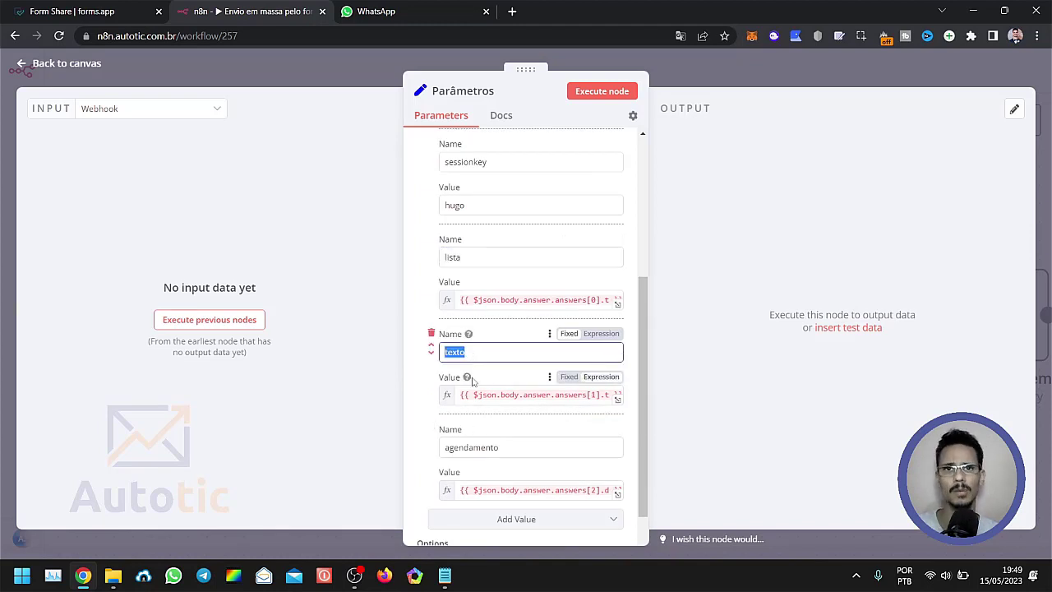
double_click(467, 447)
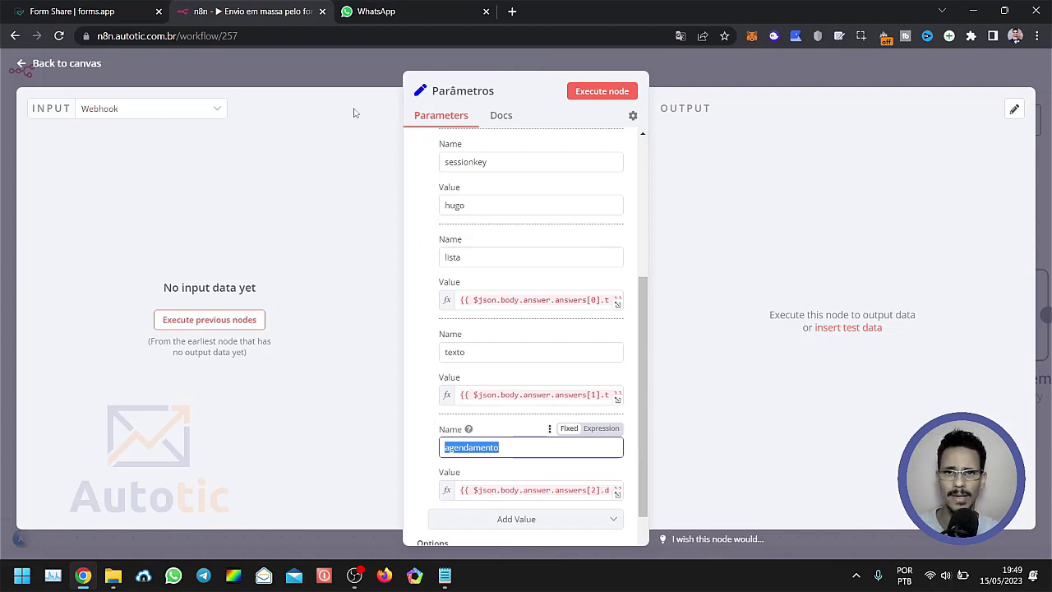
click(323, 66)
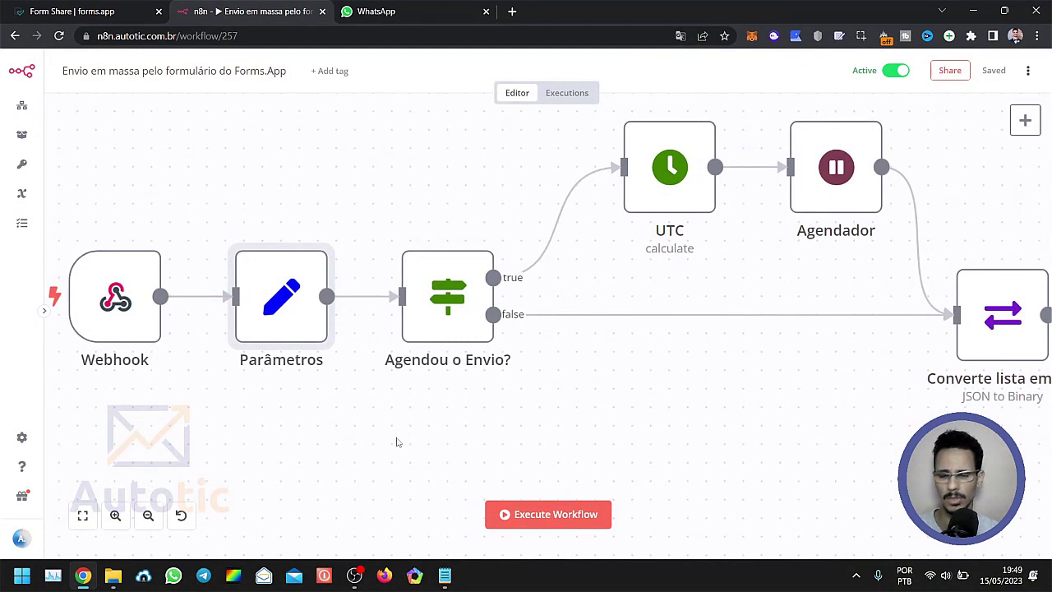
Open the "Agendou o Envio?" node, examine its condition on the agendamento value, and return to the canvas.
drag(471, 425, 377, 453)
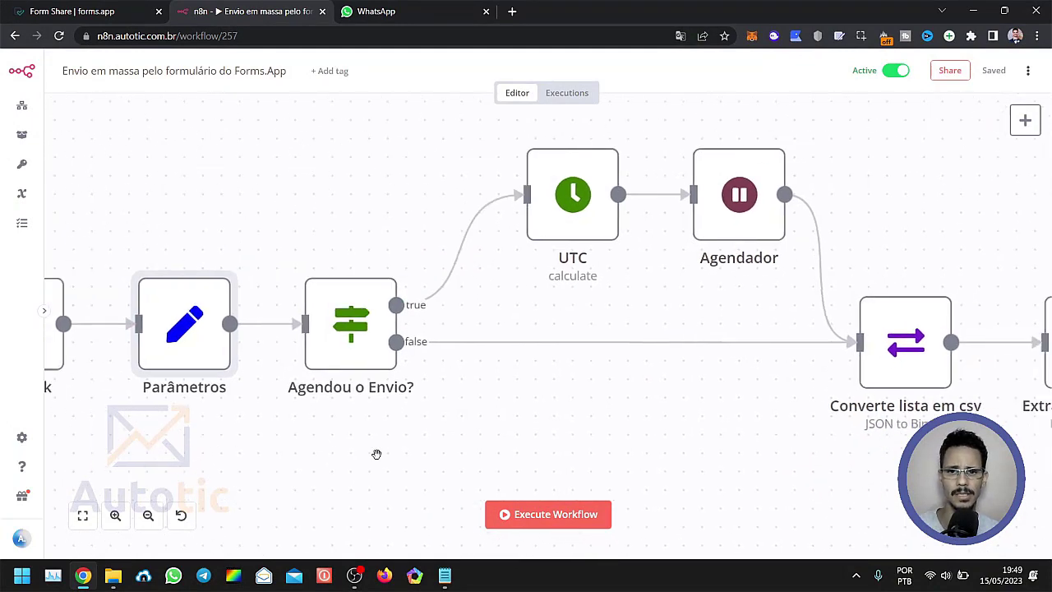
scroll(440, 430, down, 1)
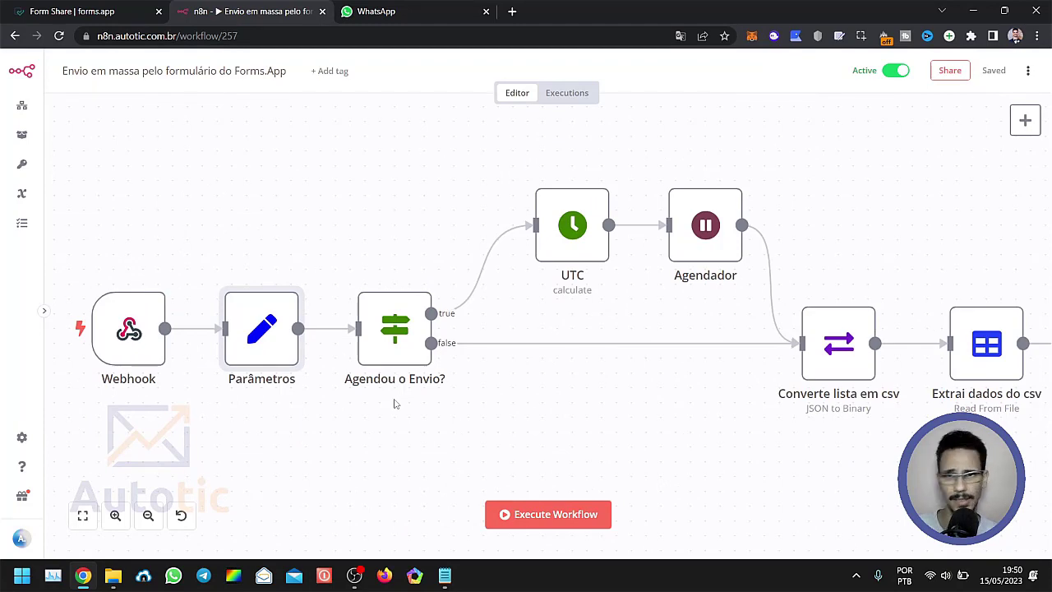
click(401, 337)
double_click(401, 337)
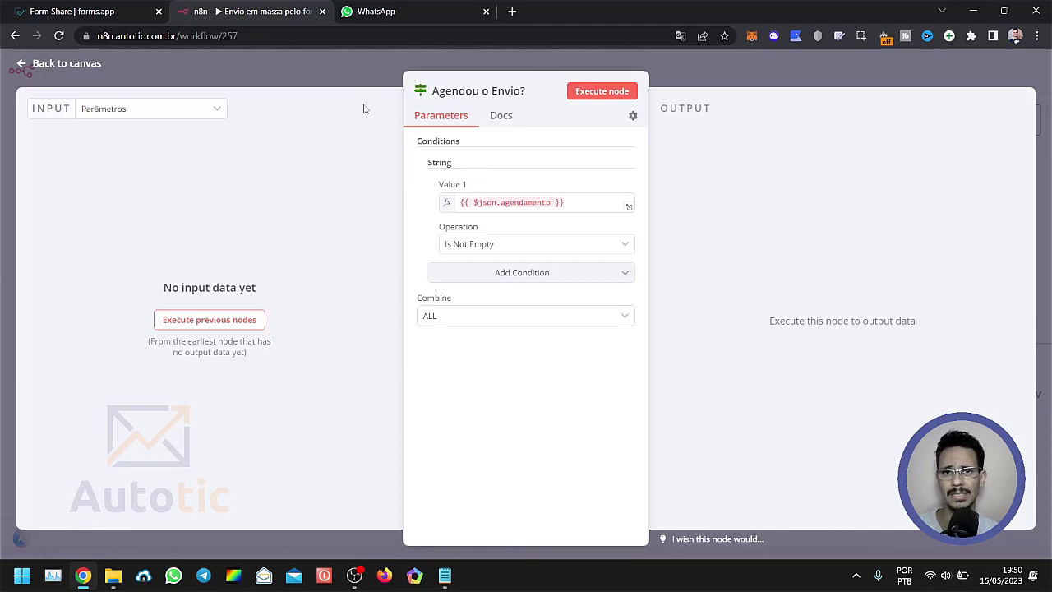
click(355, 65)
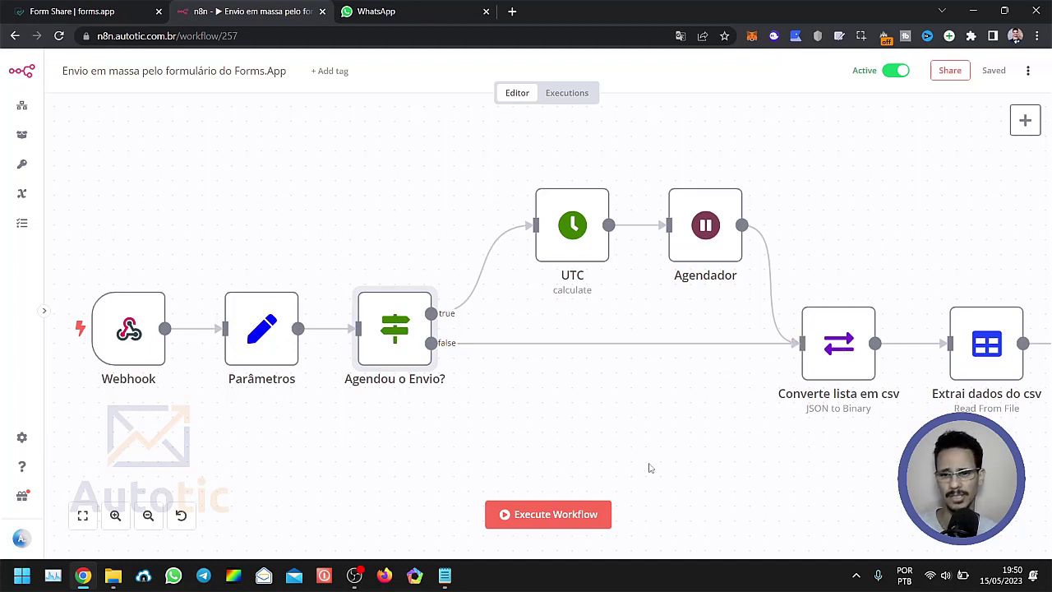
Follow both branches after the condition, examine the UTC node's date calculation settings, and return to the canvas.
drag(615, 419, 285, 435)
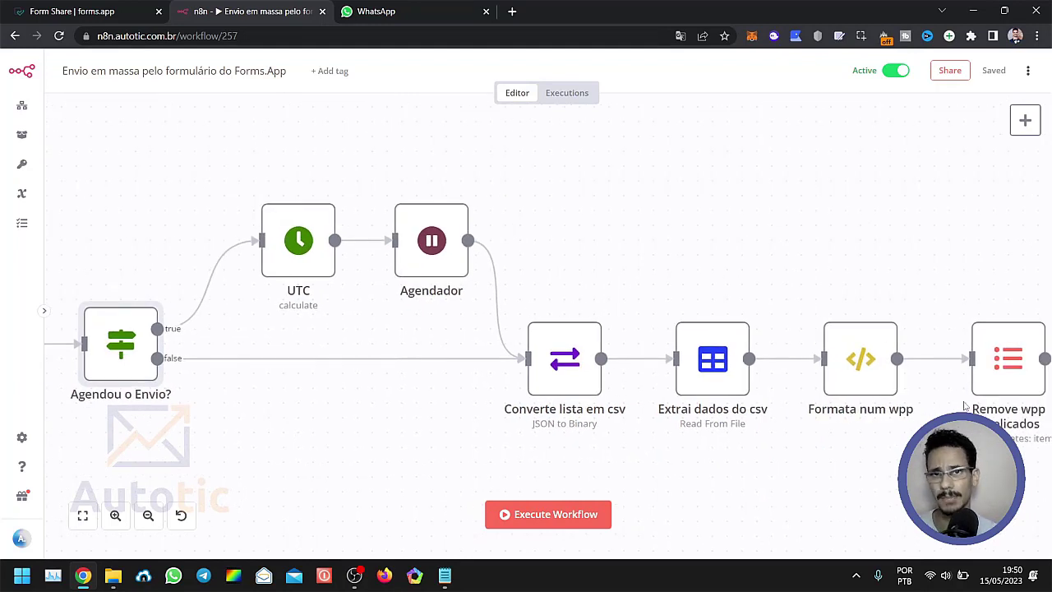
drag(275, 435, 475, 447)
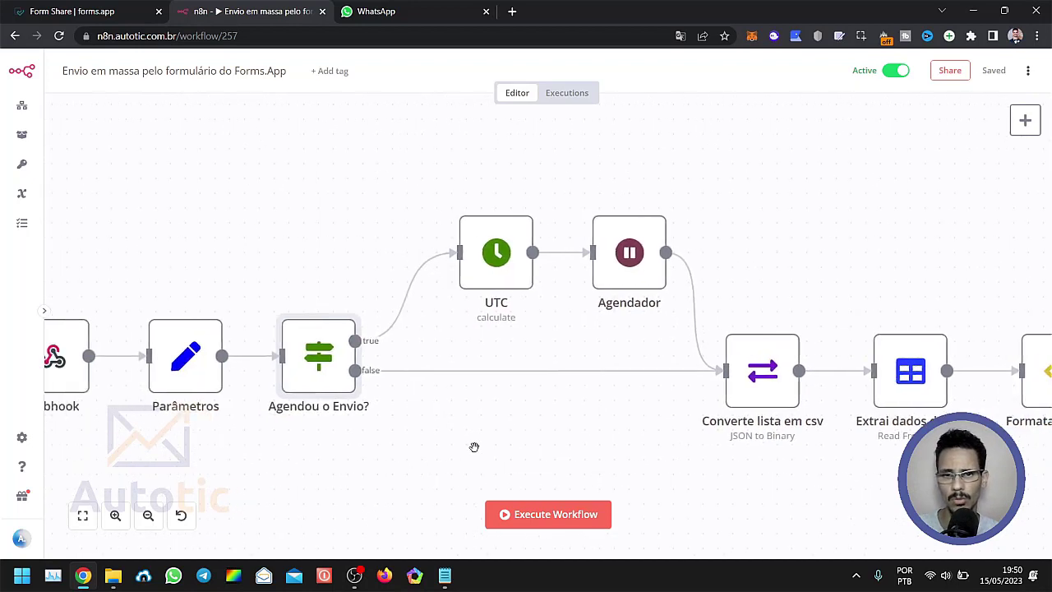
double_click(498, 263)
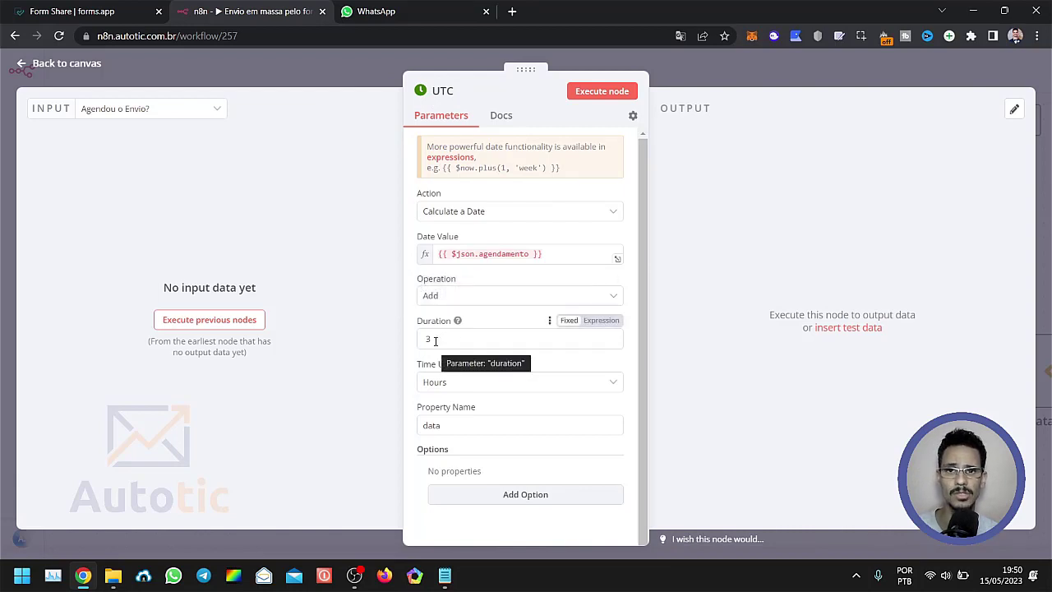
click(326, 63)
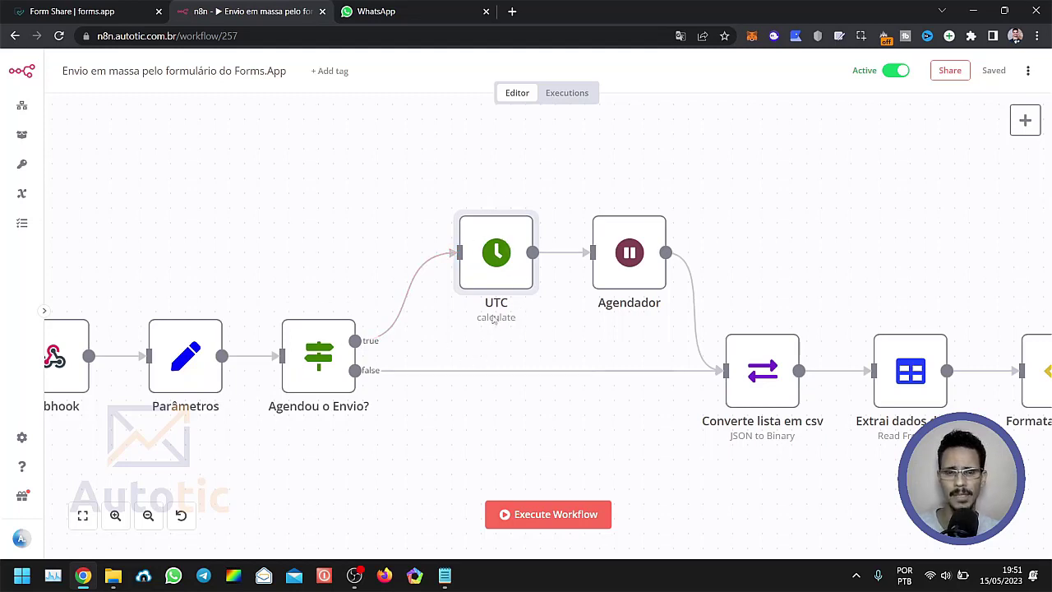
double_click(496, 261)
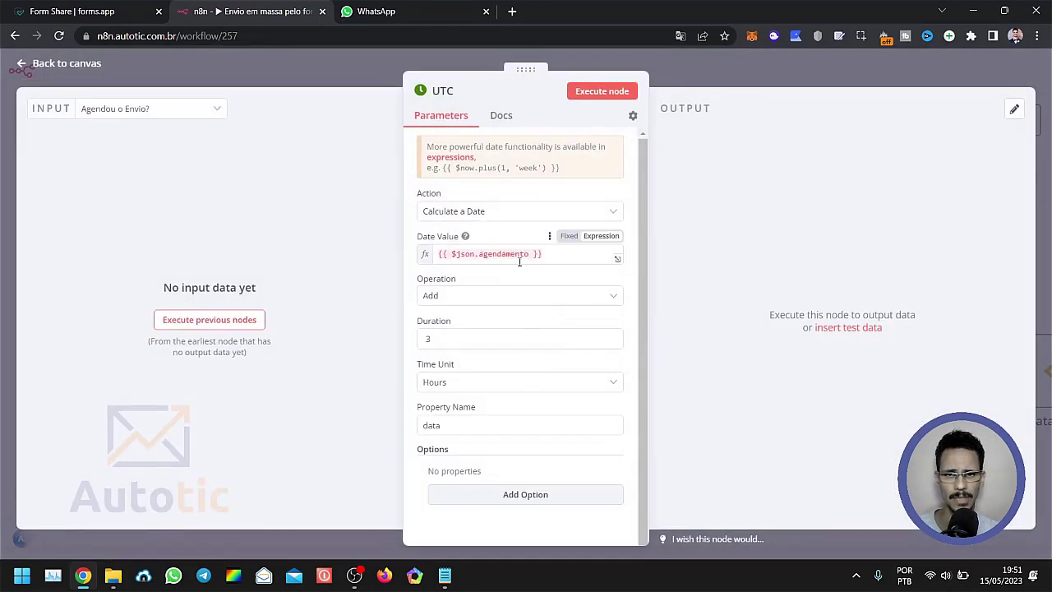
click(245, 63)
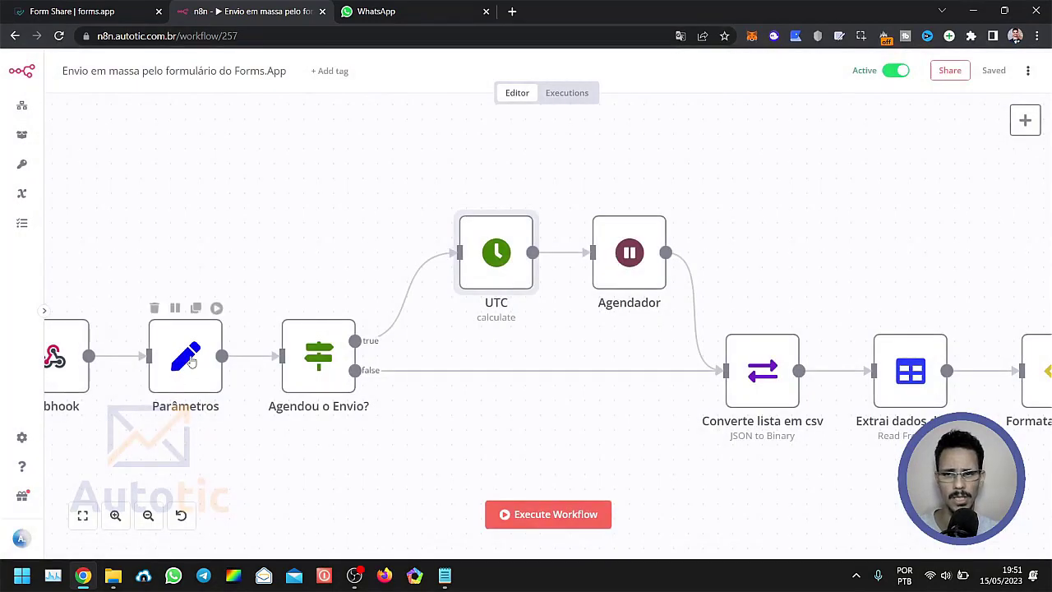
mouse_move(193, 359)
mouse_down()
mouse_move(209, 344)
mouse_move(192, 366)
mouse_up()
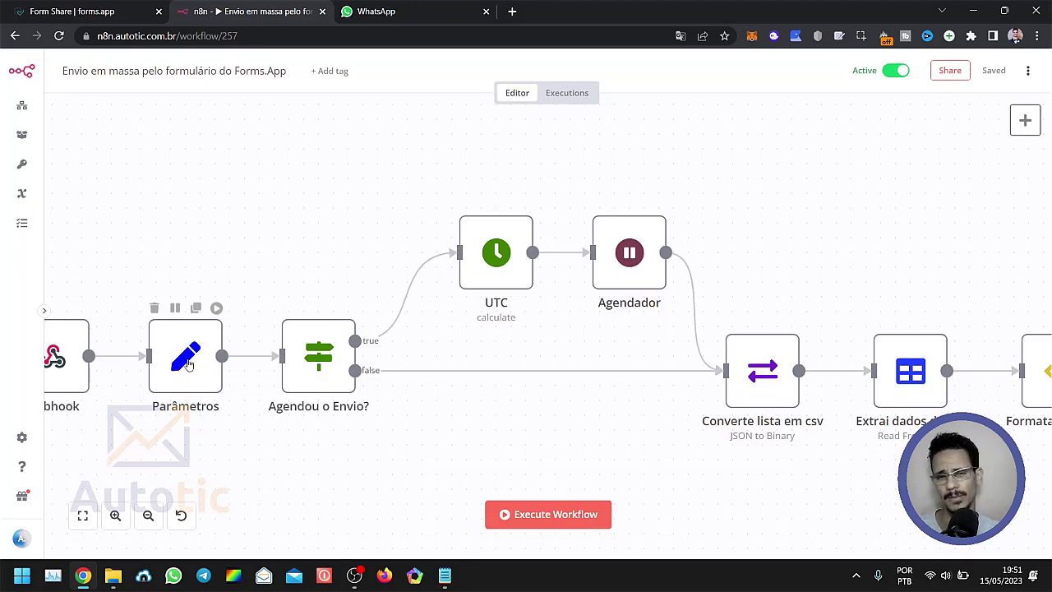
Reopen the UTC node, go over its date value, duration, time unit and property name, and return to the canvas.
double_click(503, 274)
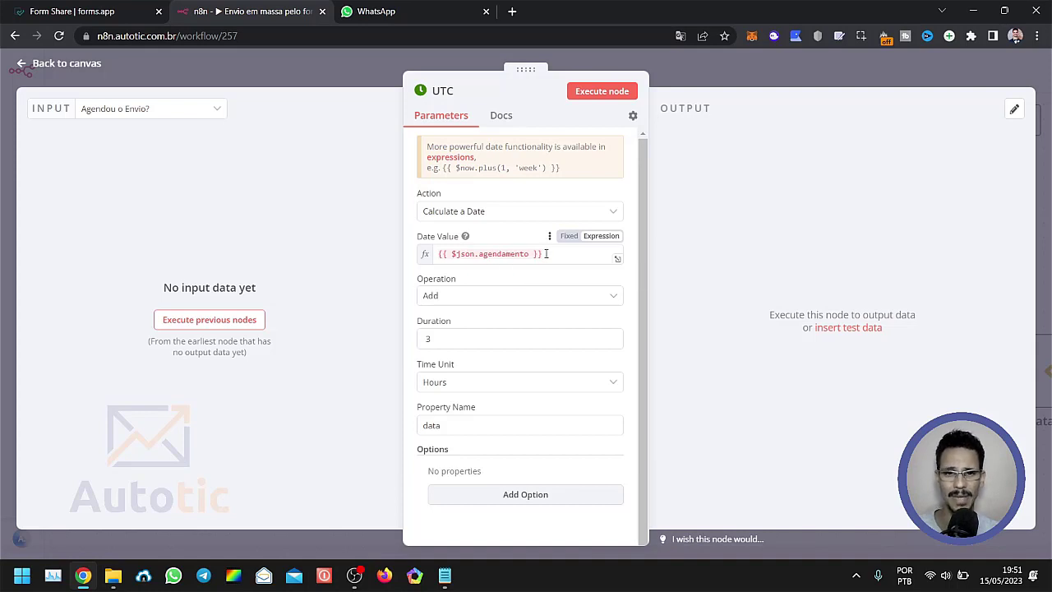
drag(545, 254, 442, 254)
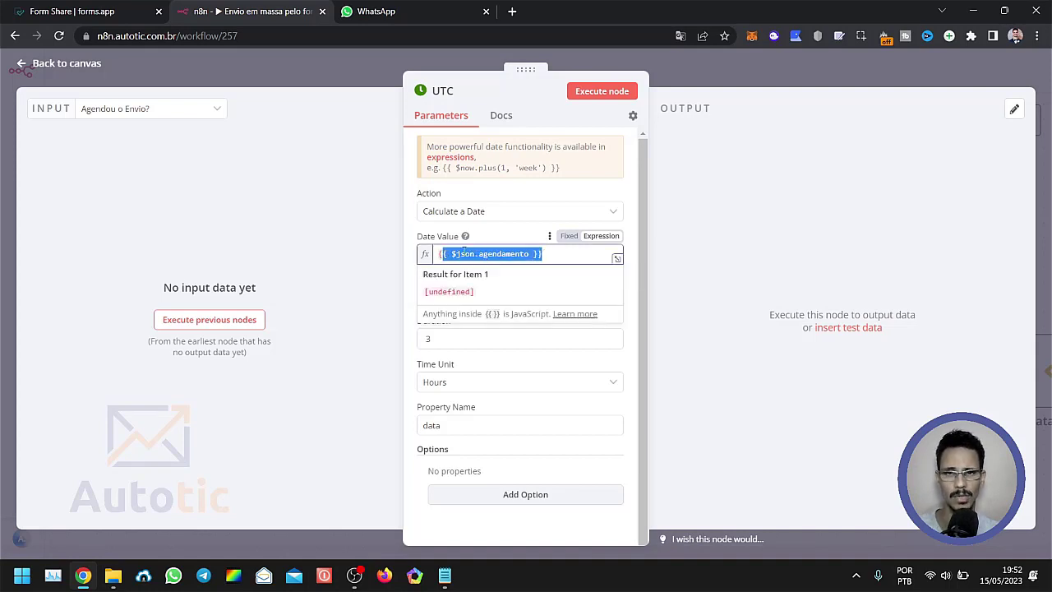
click(385, 304)
double_click(436, 340)
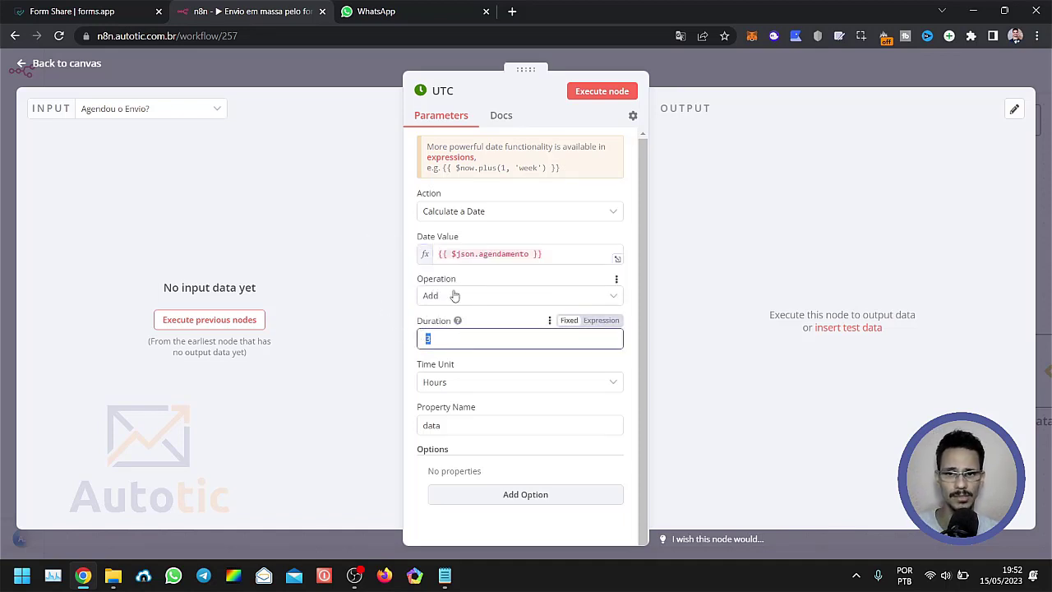
click(452, 340)
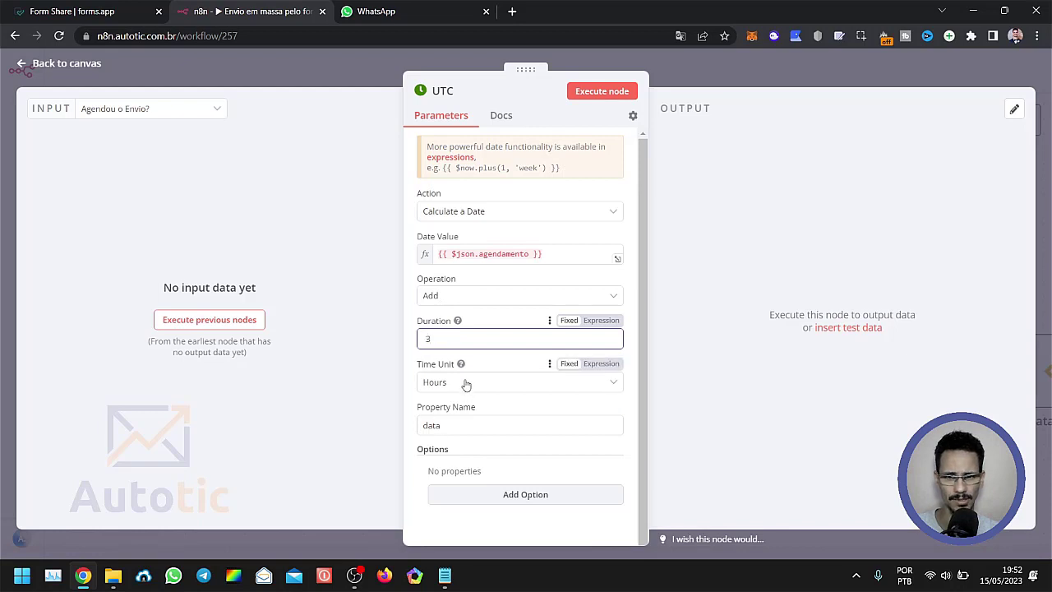
double_click(454, 426)
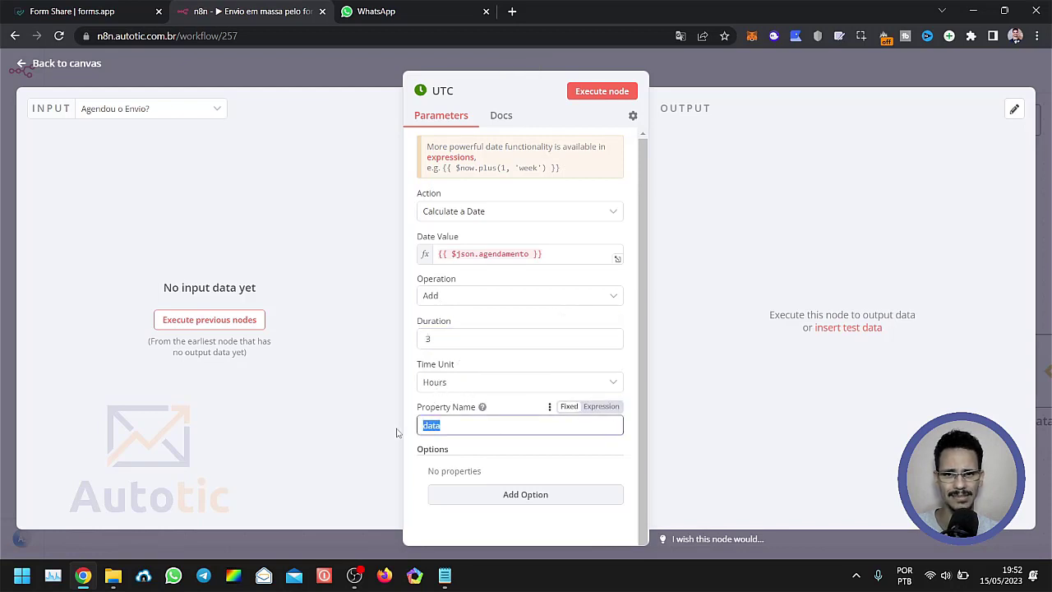
click(448, 427)
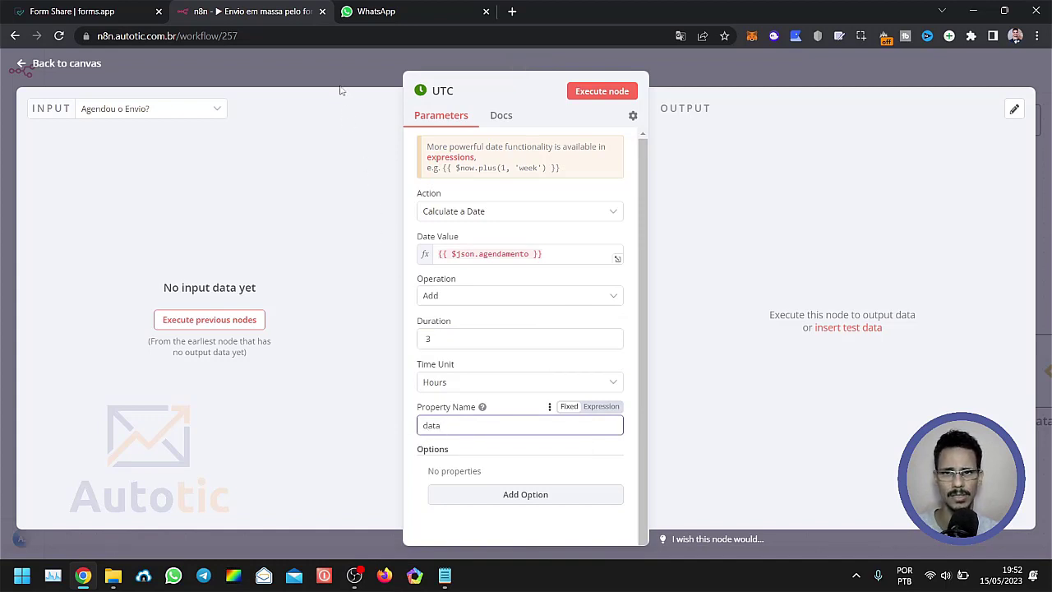
key(Escape)
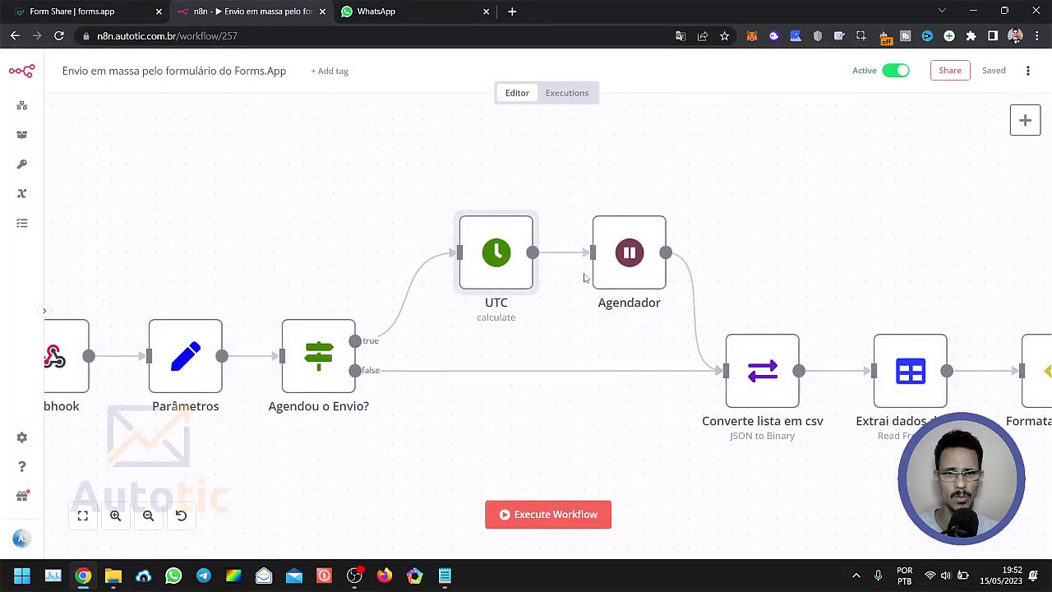
mouse_move(507, 277)
mouse_move(485, 268)
mouse_down()
mouse_move(500, 253)
mouse_move(485, 263)
mouse_up()
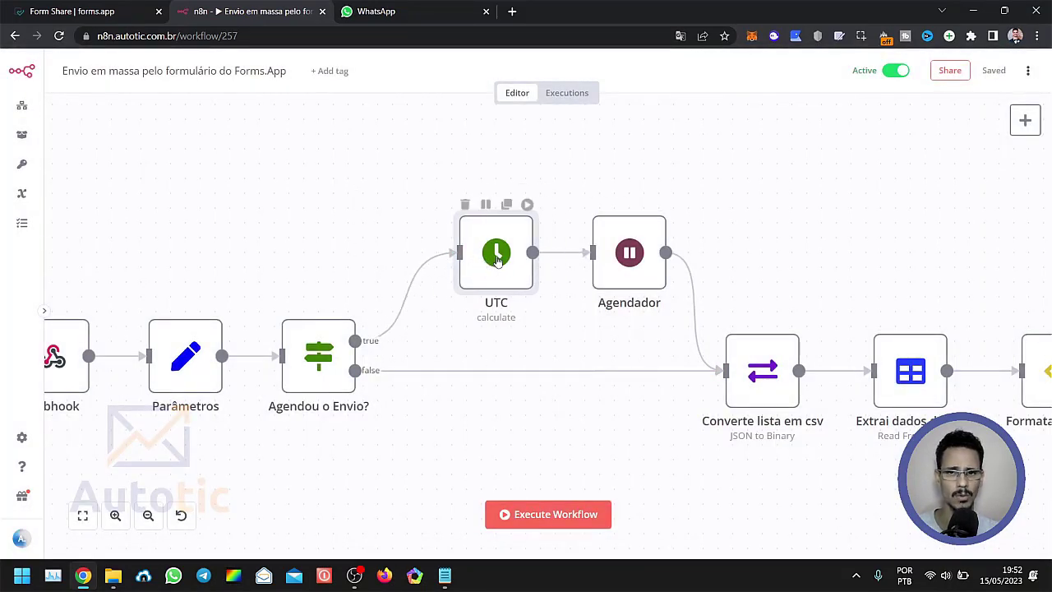
Open the Agendador node, examine its resume mode and date expression, and return to the UTC and Agendador pair on the canvas.
double_click(629, 263)
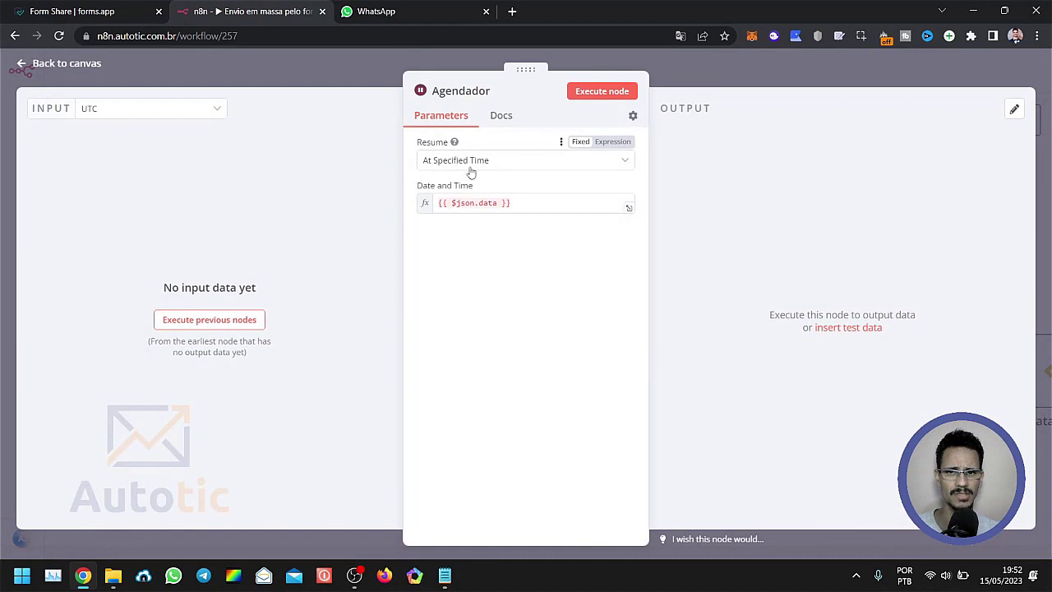
click(526, 203)
click(448, 376)
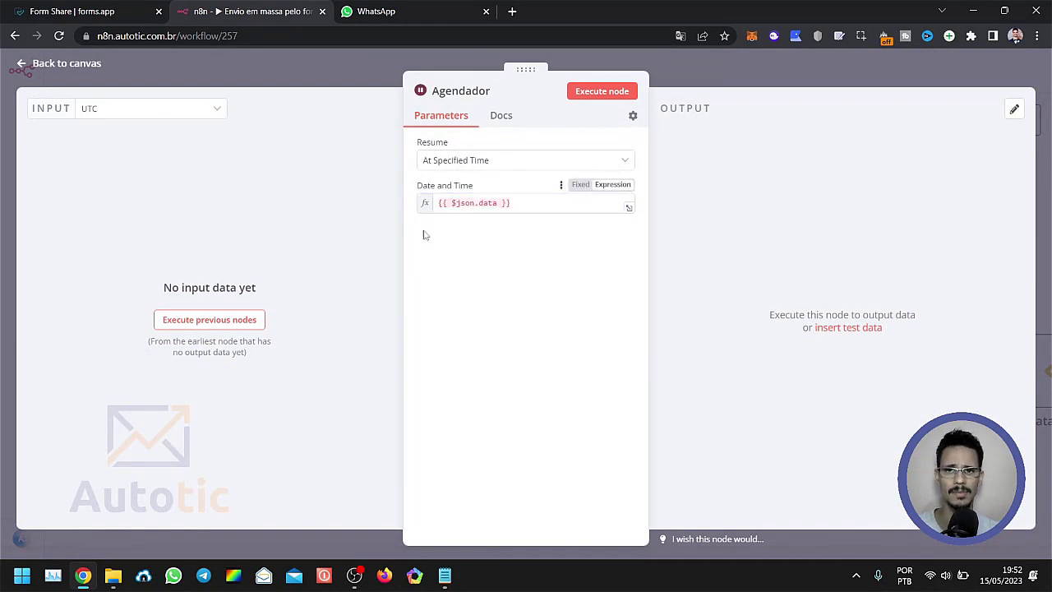
click(354, 74)
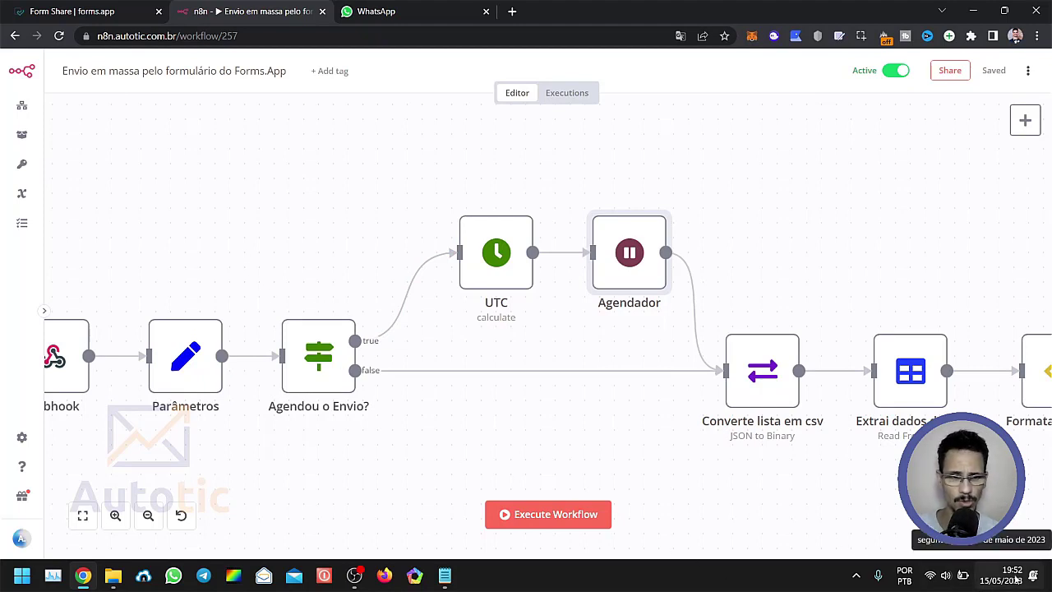
mouse_move(625, 248)
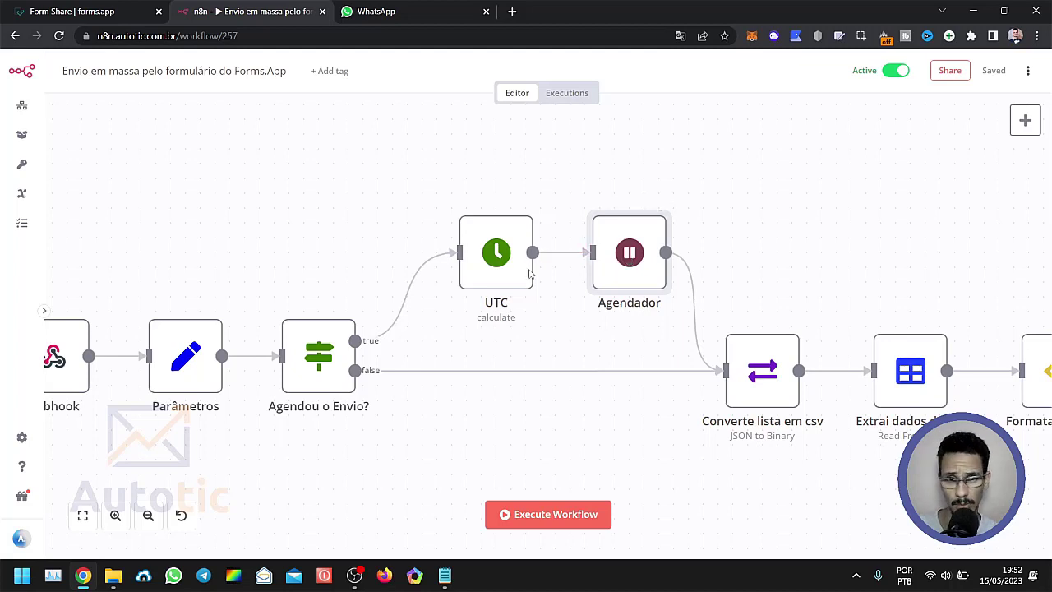
click(487, 264)
drag(483, 265, 483, 266)
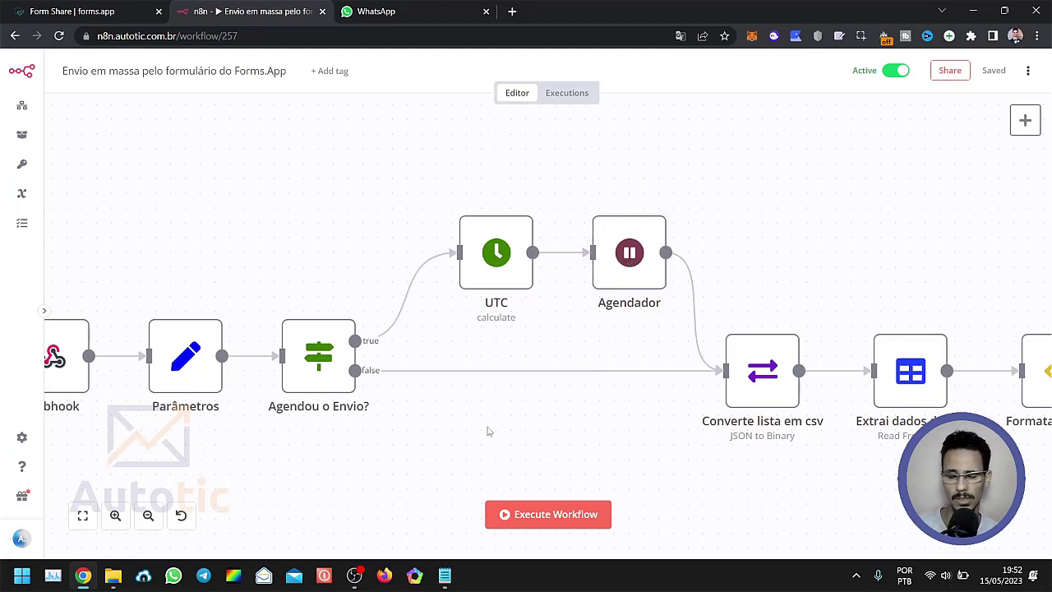
Follow the workflow past the scheduling branch to the list-processing nodes and back.
drag(468, 427, 348, 425)
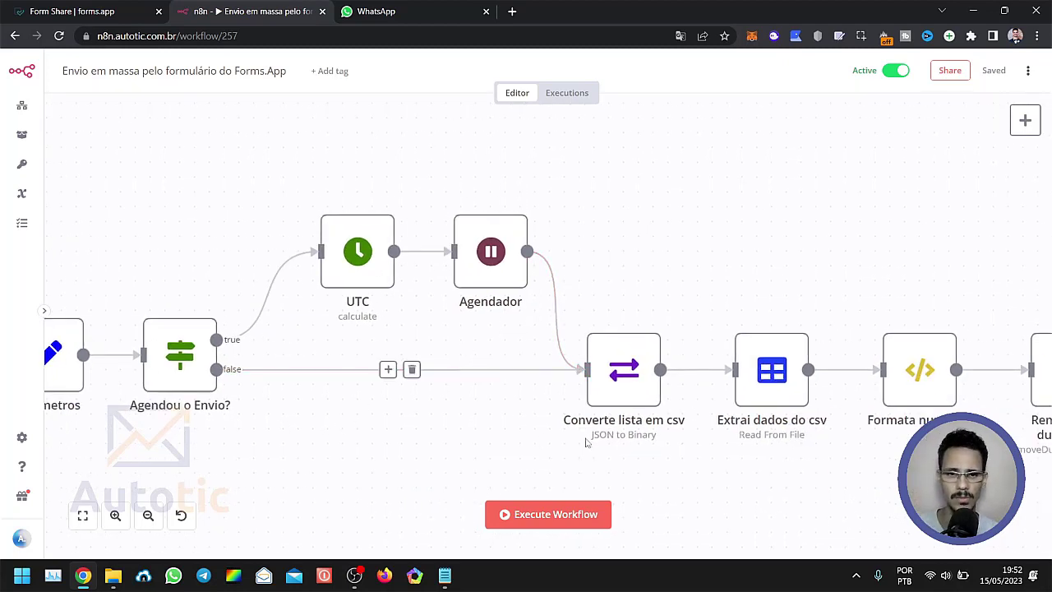
scroll(298, 440, right, 2)
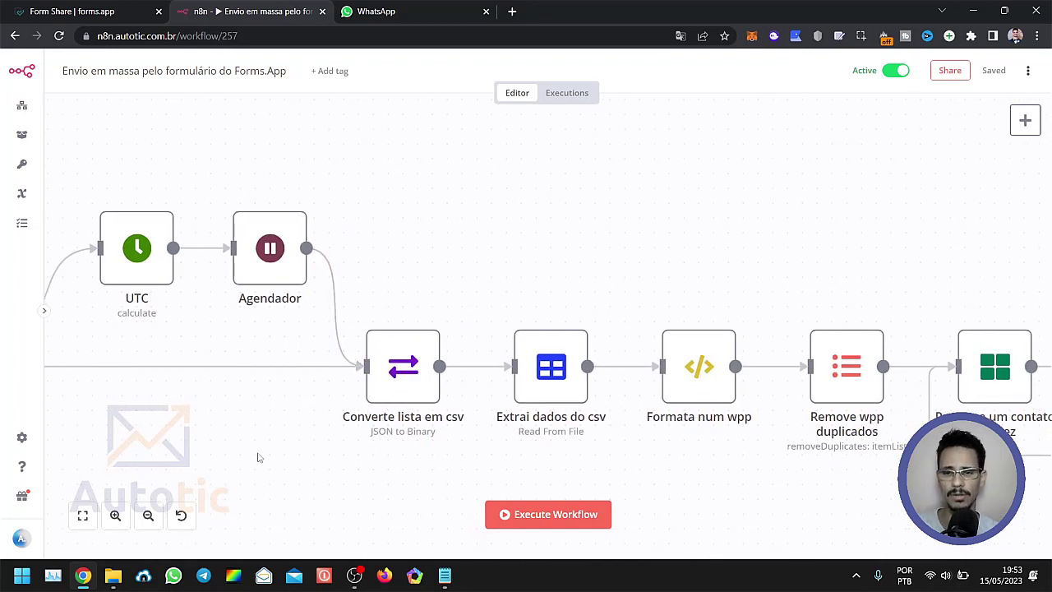
drag(282, 452, 555, 485)
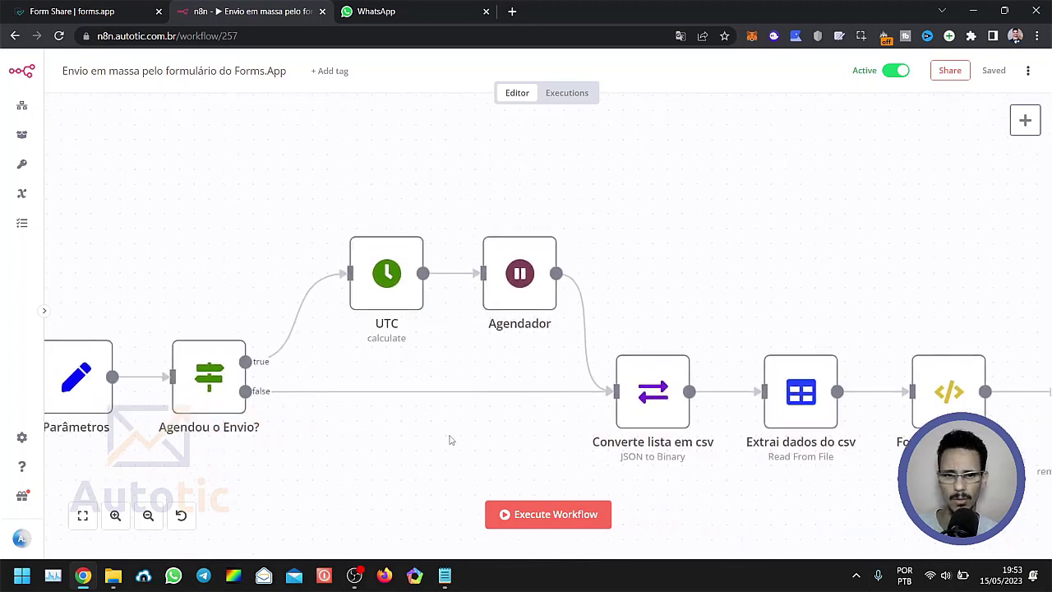
Switch to Notepad, examine the whatsapp,nome header and the contact rows of the list, and return to the workflow.
click(444, 575)
drag(247, 179, 113, 178)
click(249, 179)
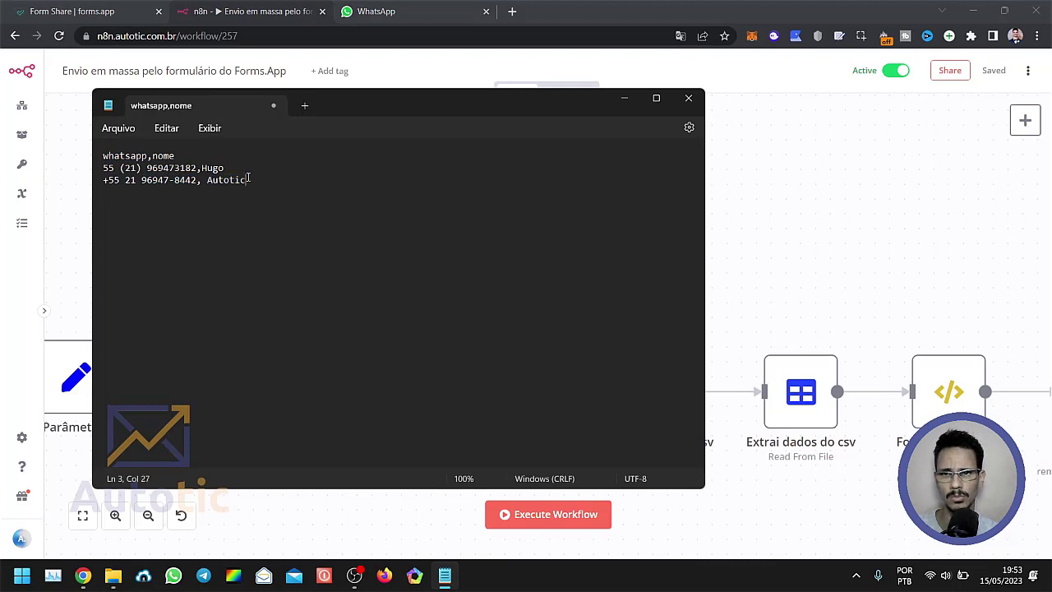
drag(249, 179, 103, 155)
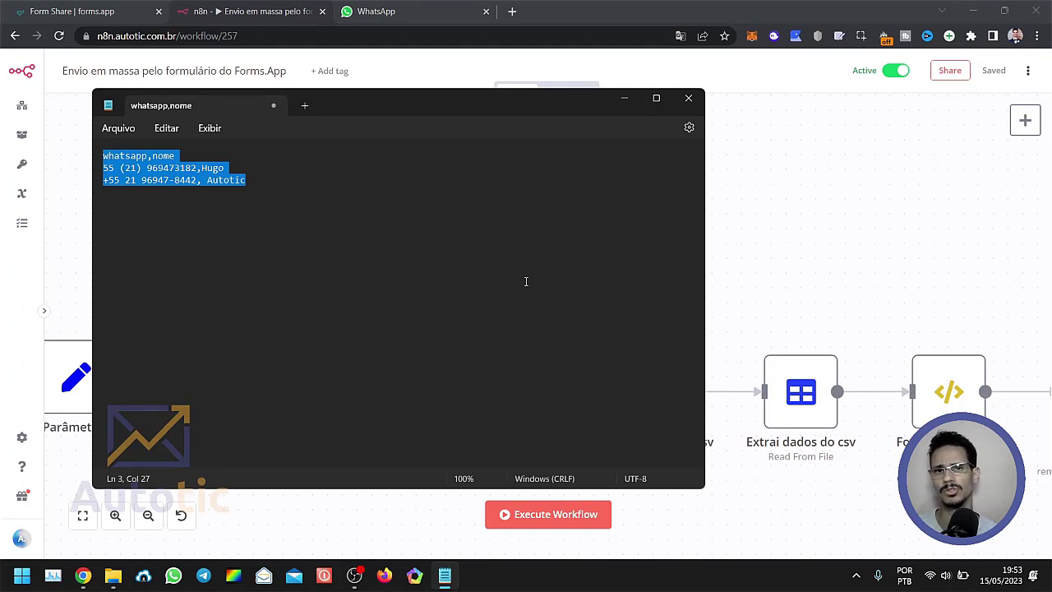
click(256, 173)
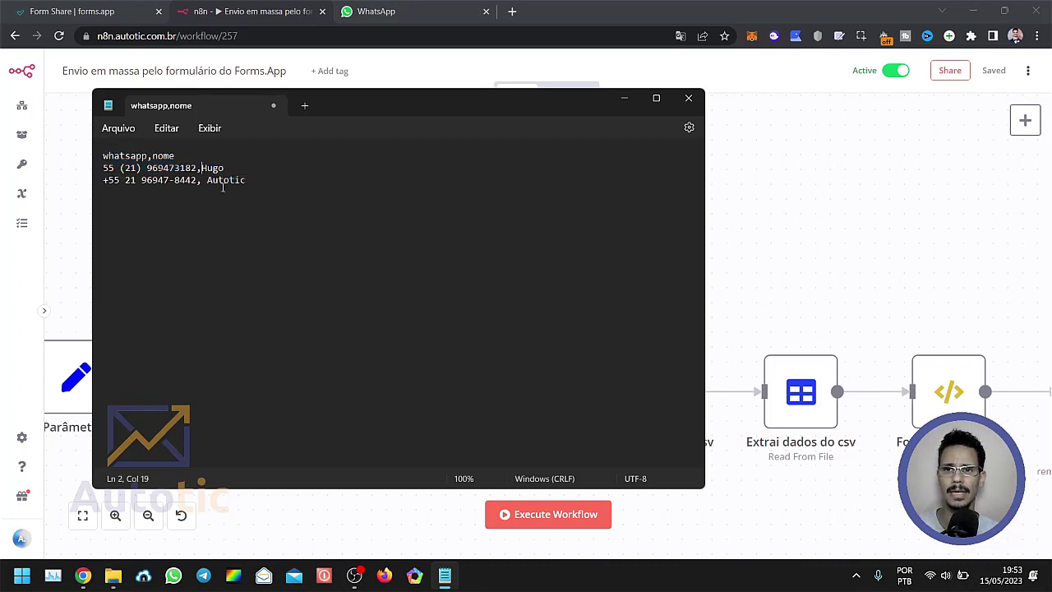
drag(251, 183, 100, 167)
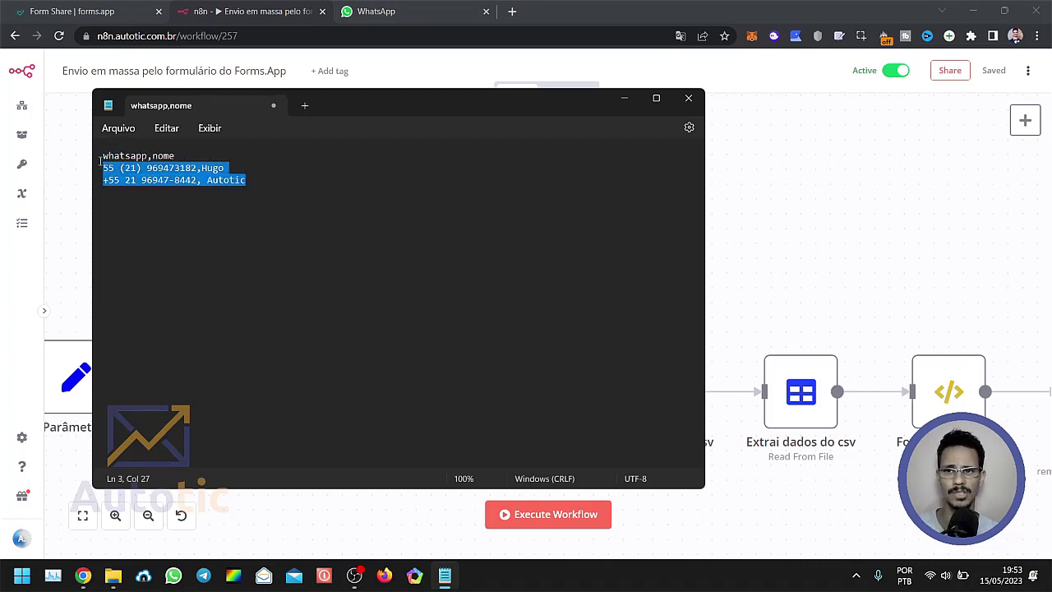
click(130, 170)
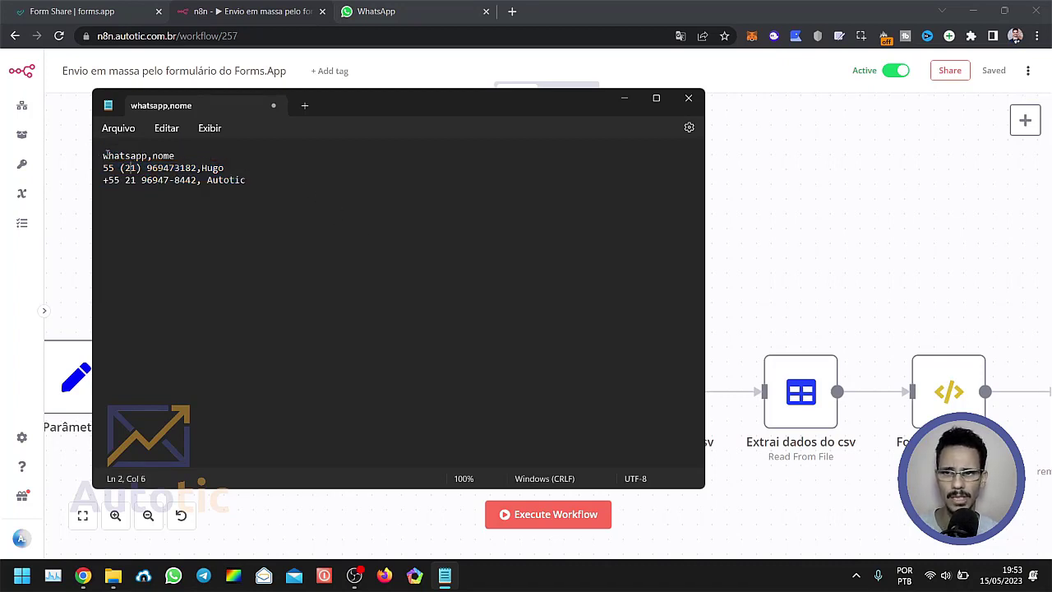
drag(105, 156, 195, 155)
click(190, 169)
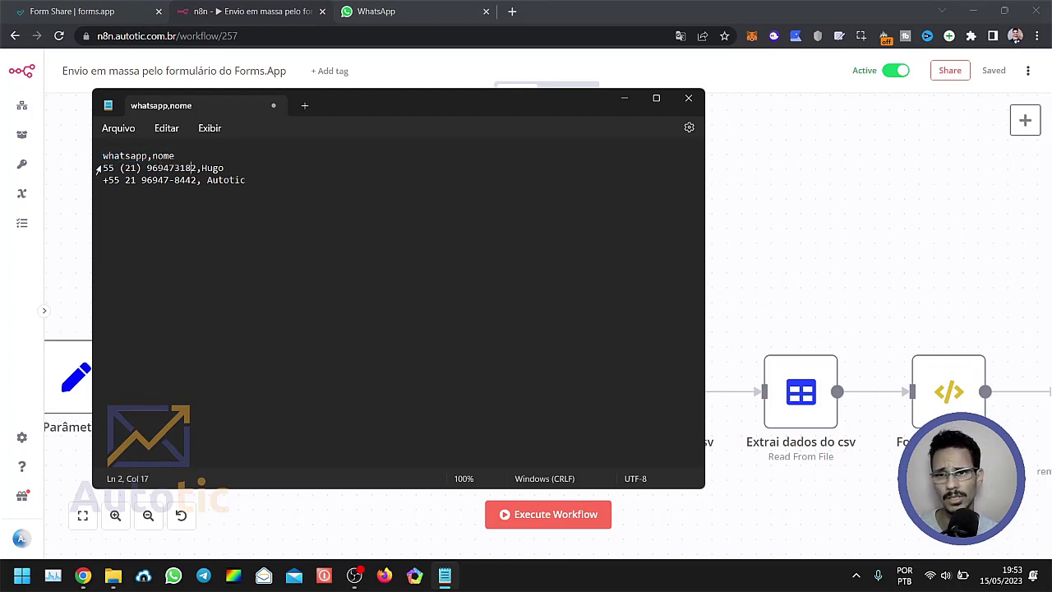
drag(97, 170, 226, 169)
click(222, 183)
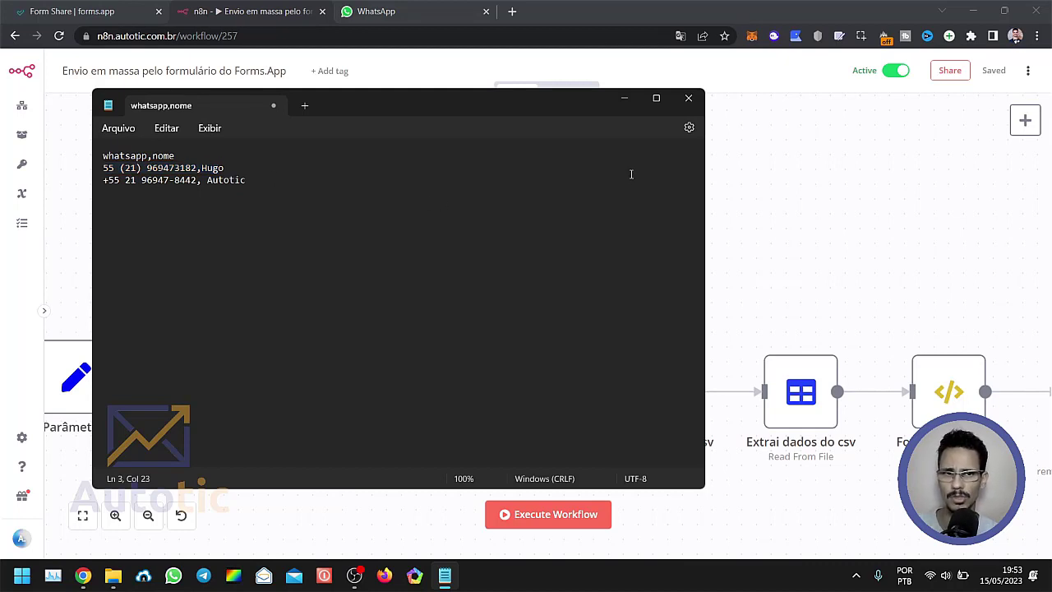
click(624, 98)
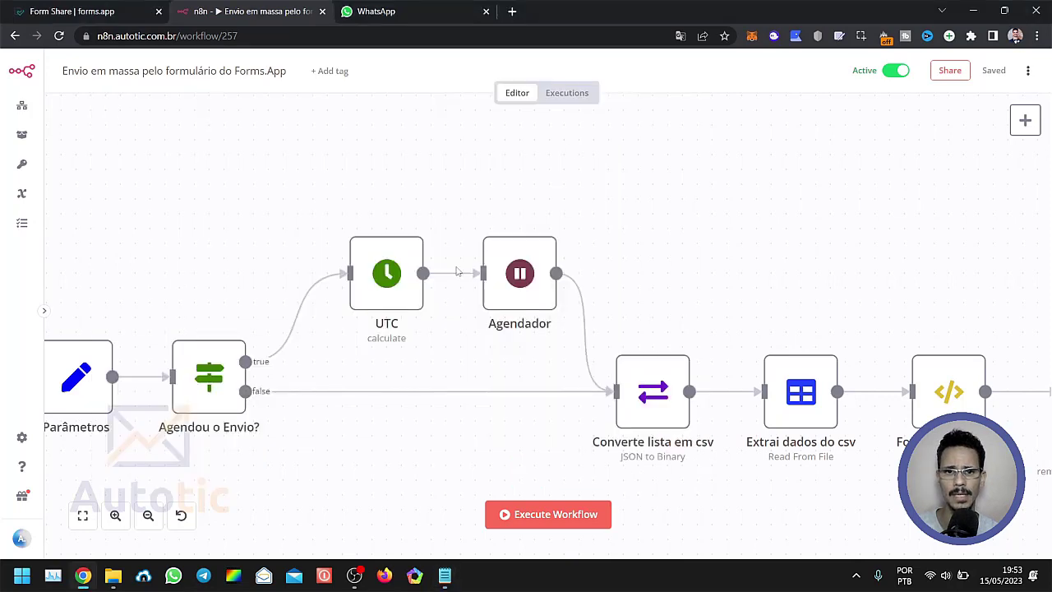
Shift the "Converte lista em csv" node slightly towards "Extrai dados do csv" and examine its JSON to Binary conversion settings.
drag(660, 413, 675, 413)
double_click(660, 411)
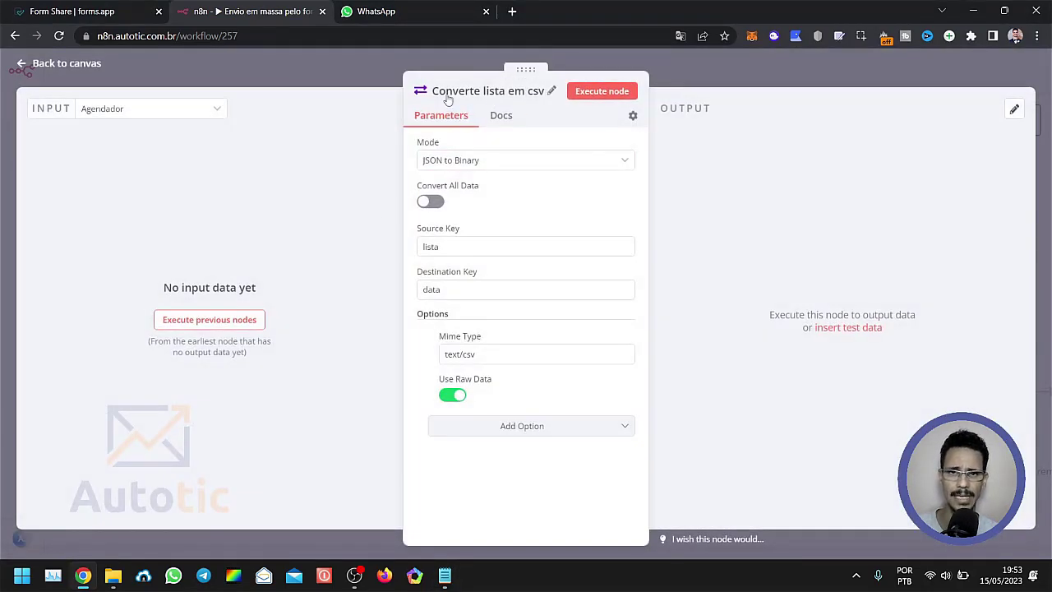
click(341, 86)
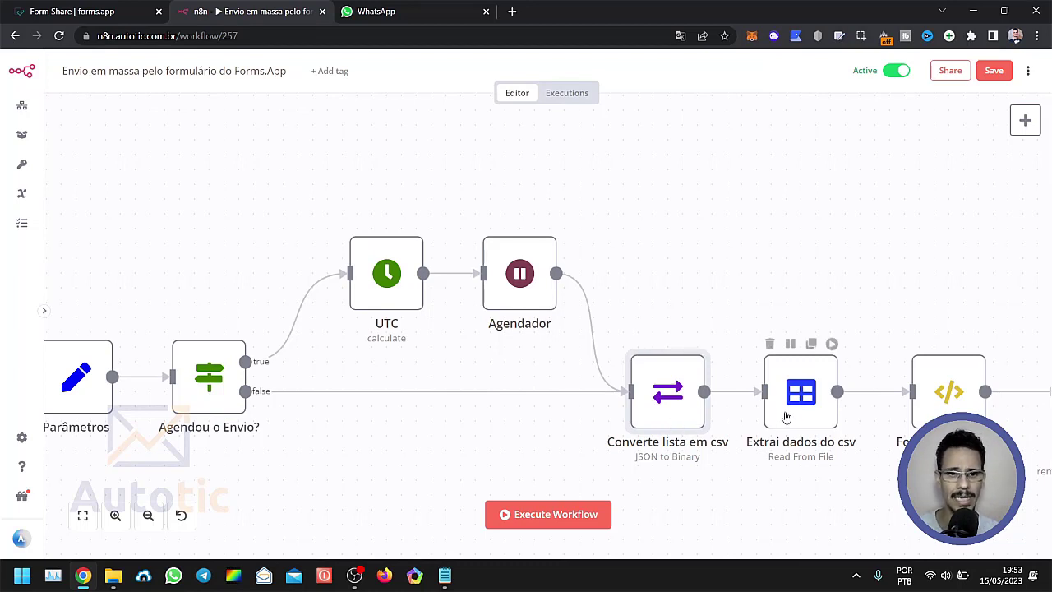
Look over the "Extrai dados do csv" node's place in the flow and recheck the Source Key of "Converte lista em csv".
mouse_move(794, 413)
mouse_down()
mouse_move(809, 412)
mouse_move(781, 412)
mouse_move(799, 413)
mouse_up()
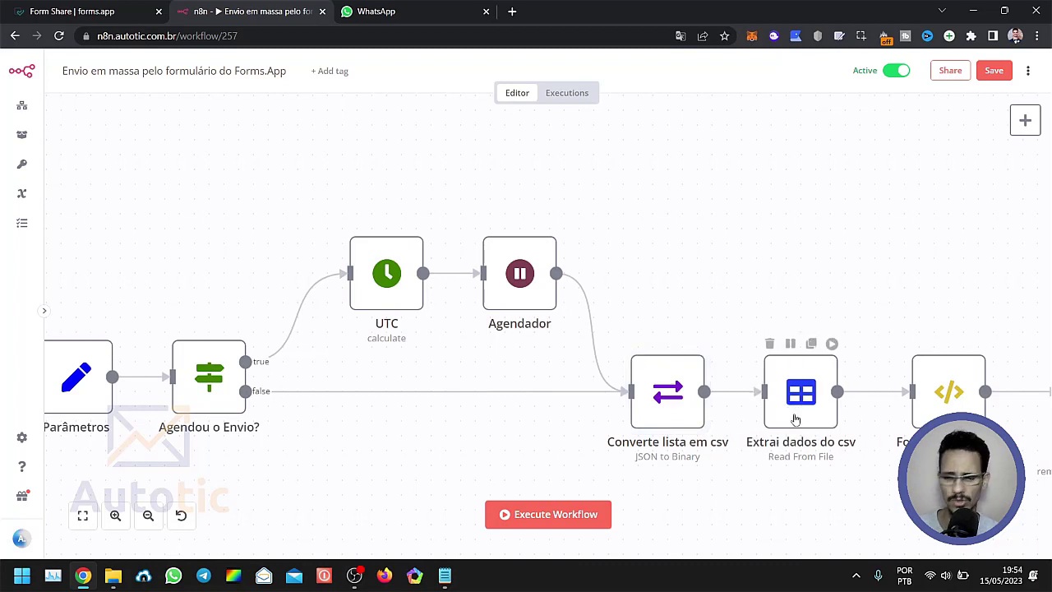
drag(756, 489, 571, 446)
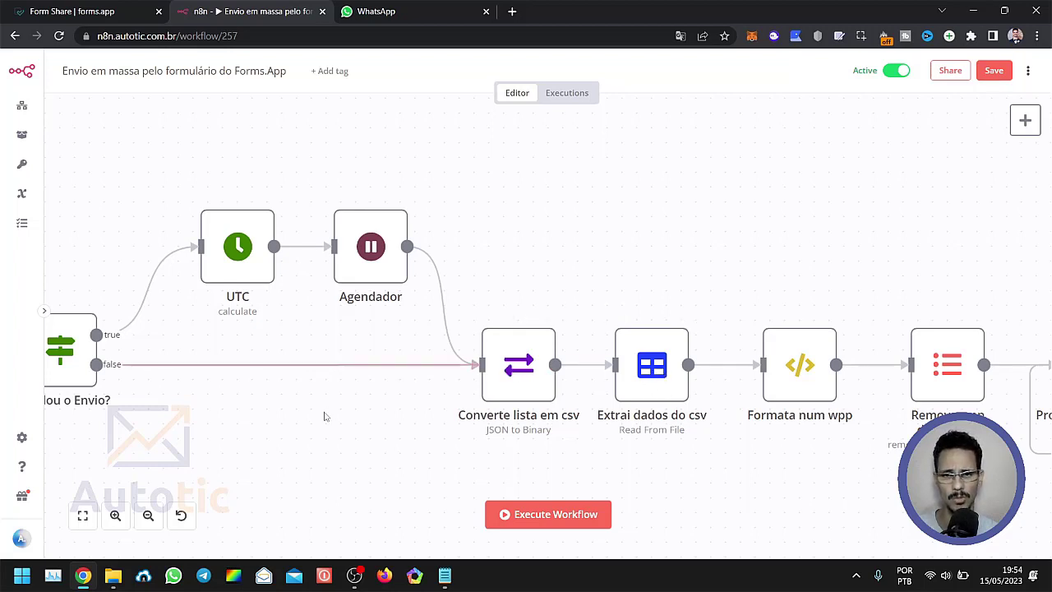
drag(310, 435, 415, 448)
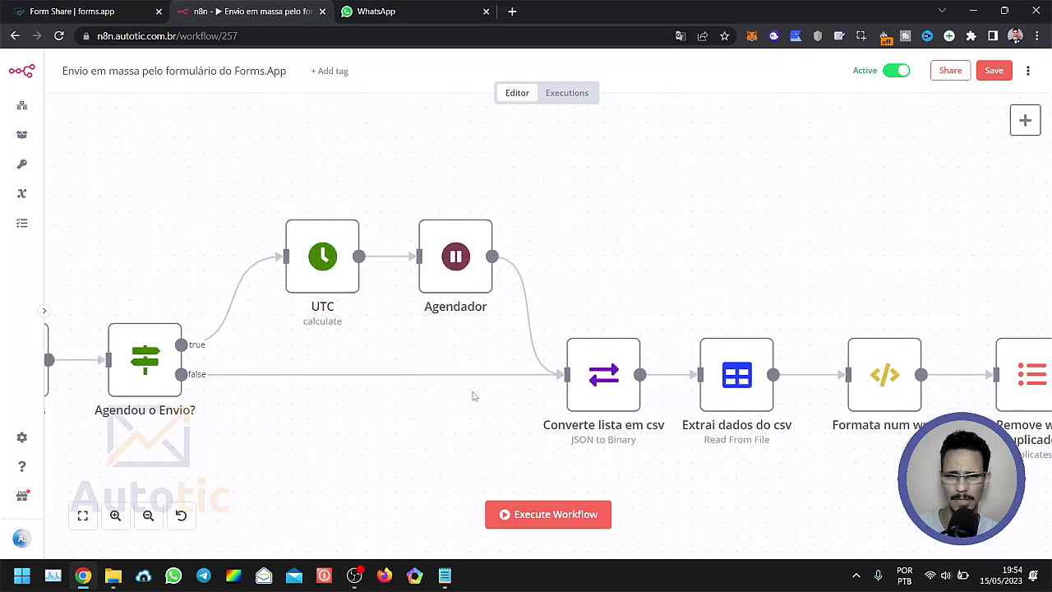
double_click(604, 386)
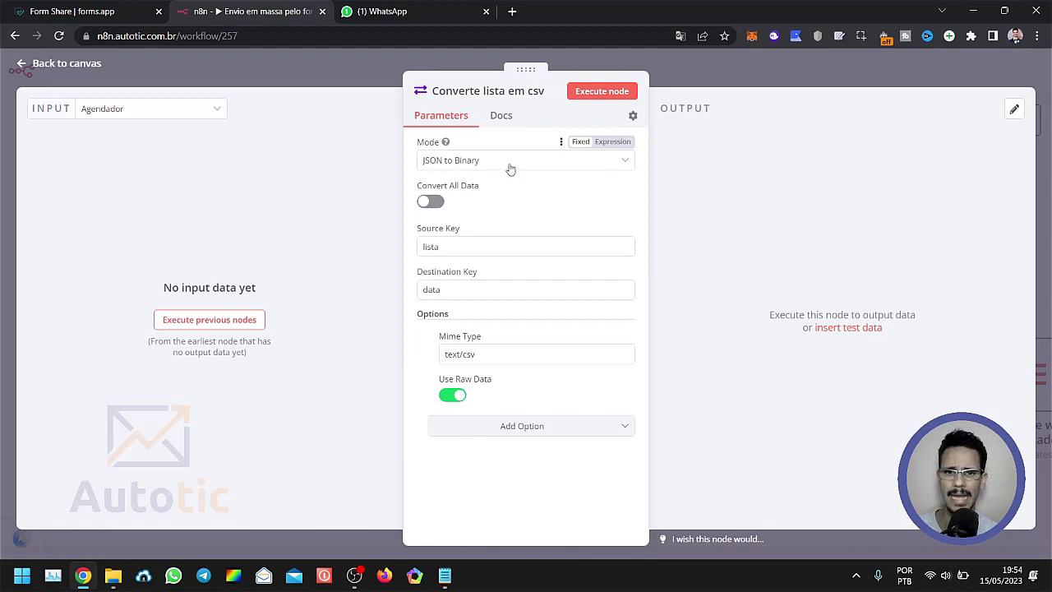
double_click(431, 246)
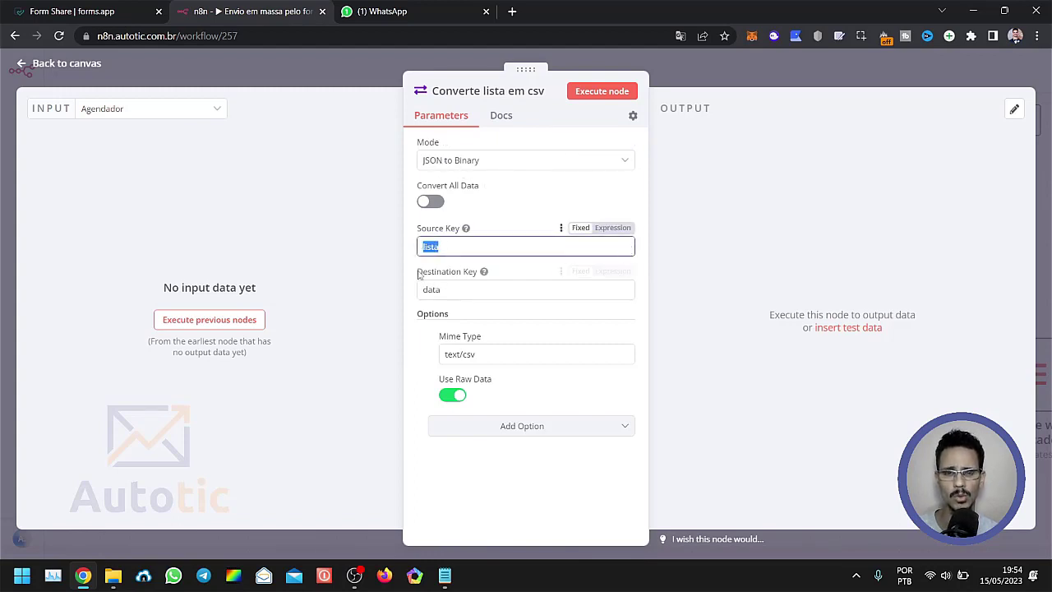
click(343, 72)
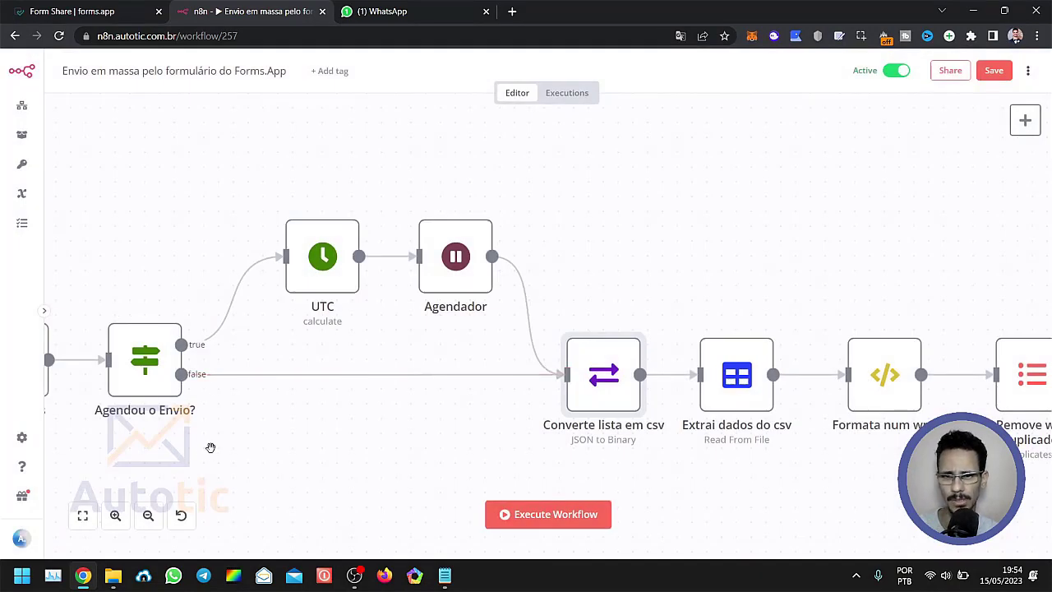
Examine the lista, texto and agendamento values in the "Parâmetros" node and return to the workflow.
drag(211, 446, 443, 451)
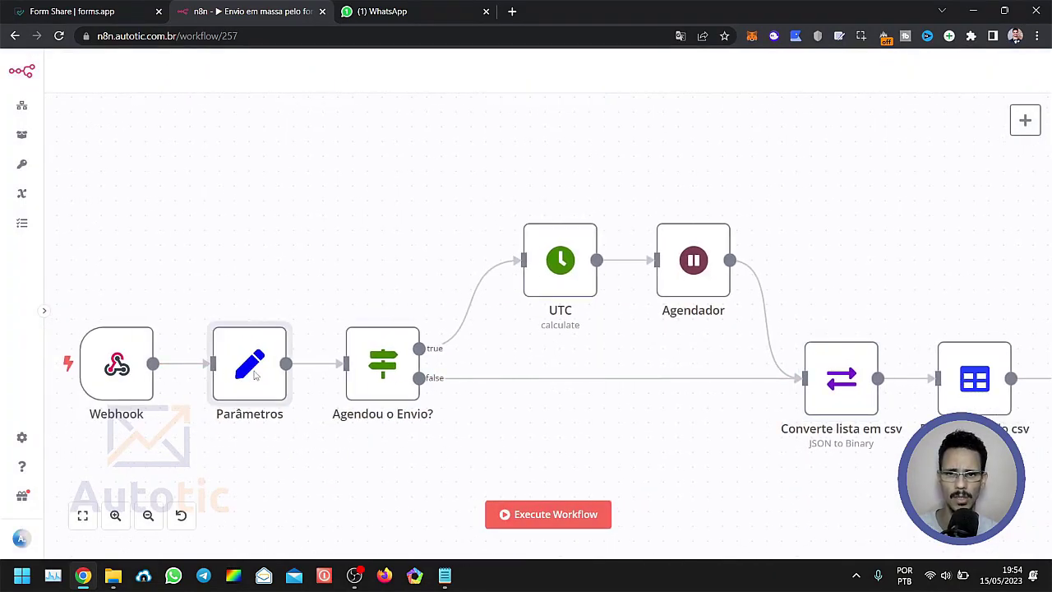
double_click(246, 370)
scroll(480, 409, down, 3)
scroll(477, 345, down, 3)
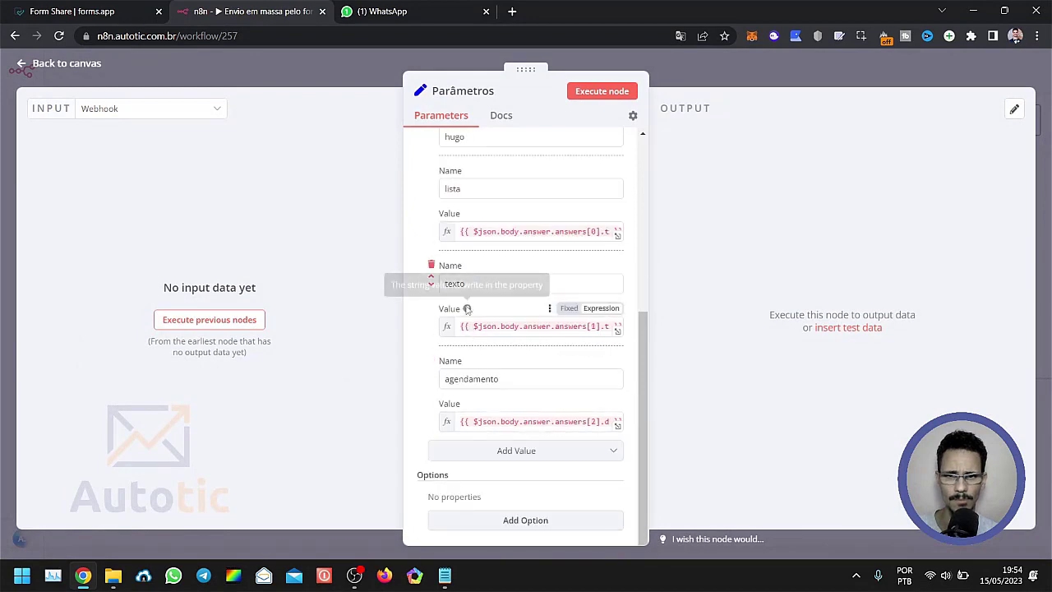
scroll(469, 300, up, 3)
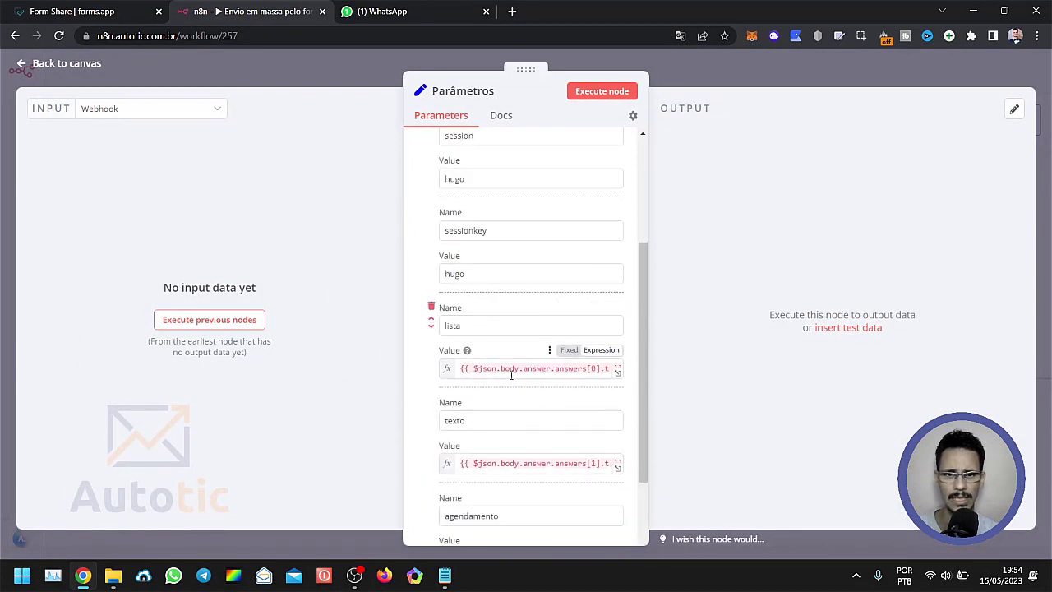
click(316, 62)
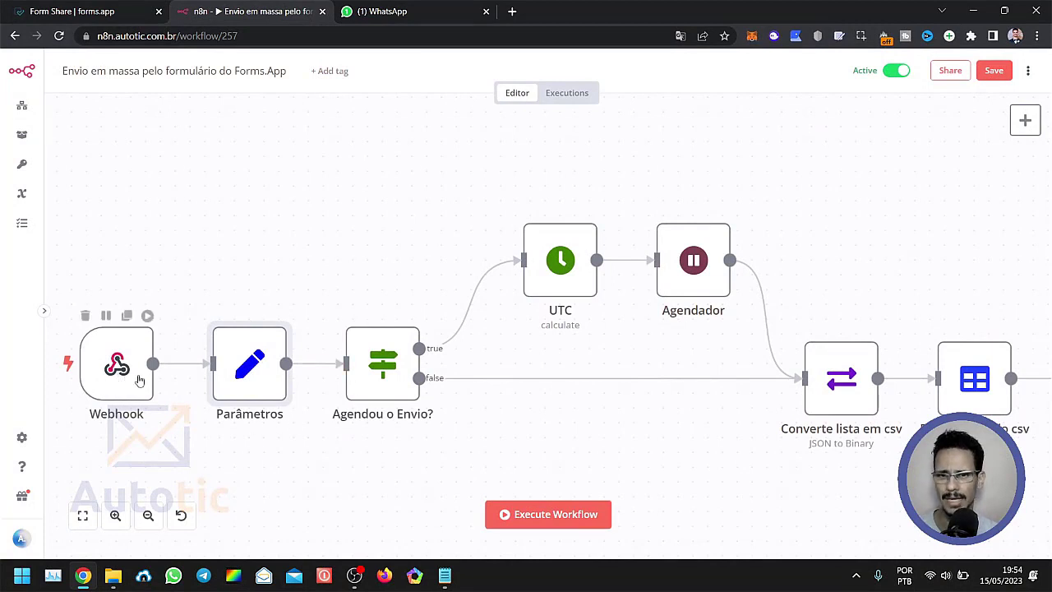
Examine the Source Key, Destination Key and Mime Type settings of the "Converte lista em csv" node, and return to the workflow.
double_click(832, 403)
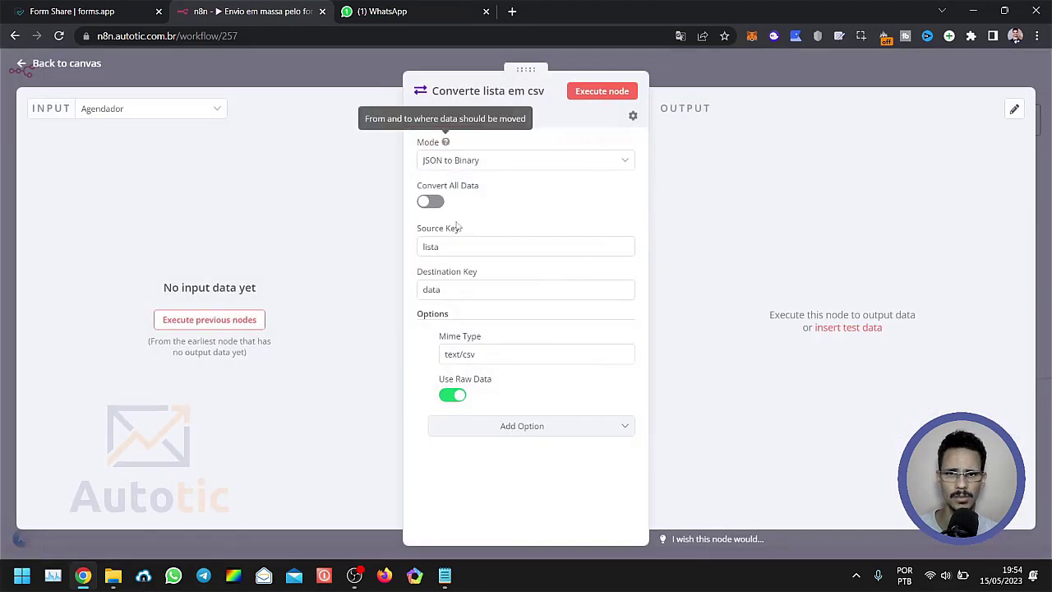
double_click(434, 246)
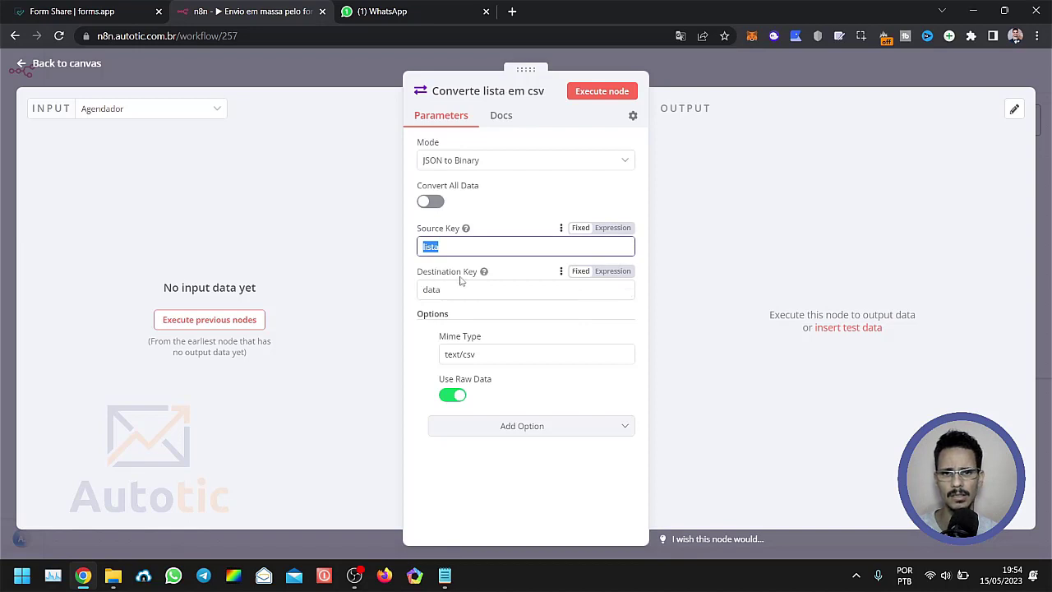
mouse_move(485, 274)
mouse_move(436, 289)
mouse_down()
mouse_move(409, 289)
mouse_move(450, 290)
mouse_up()
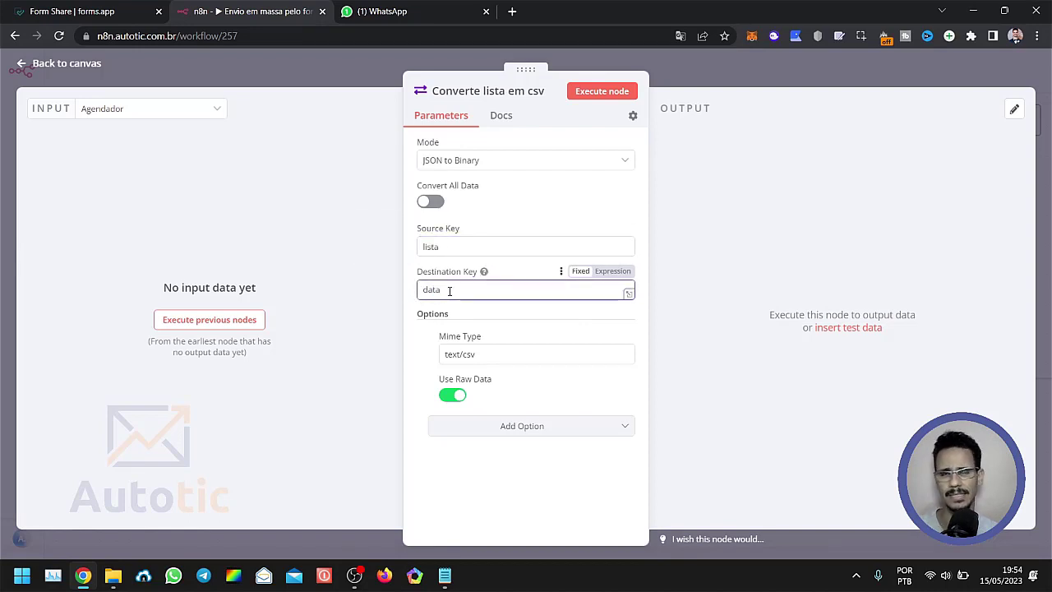
triple_click(466, 354)
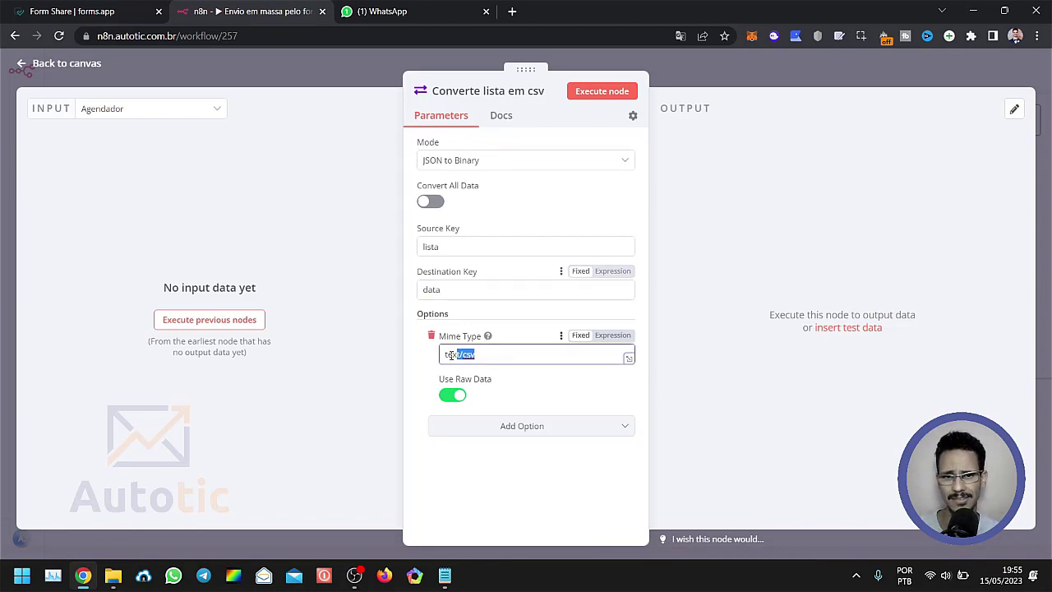
click(457, 475)
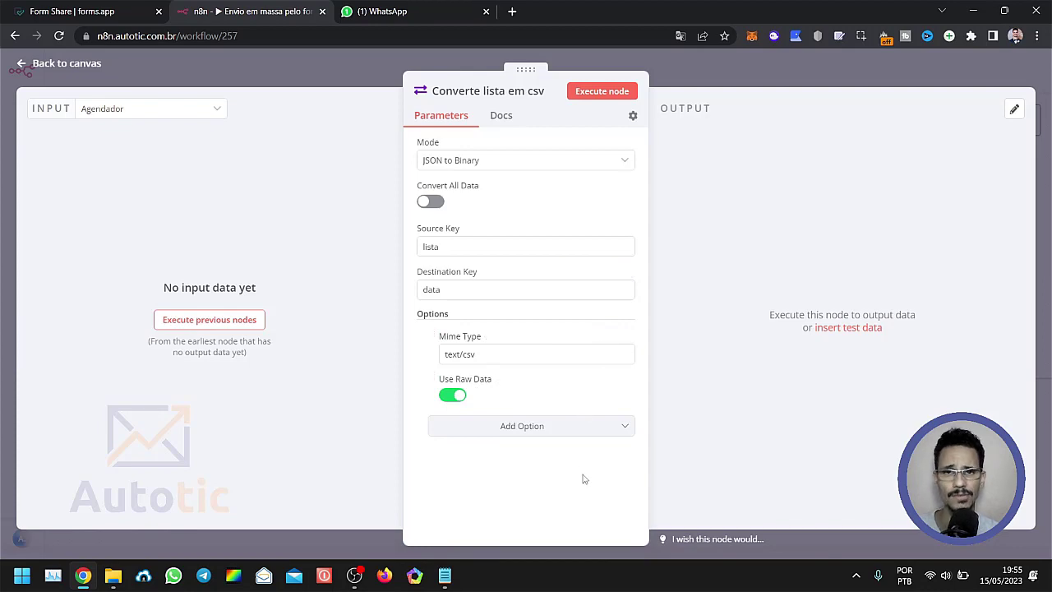
click(327, 70)
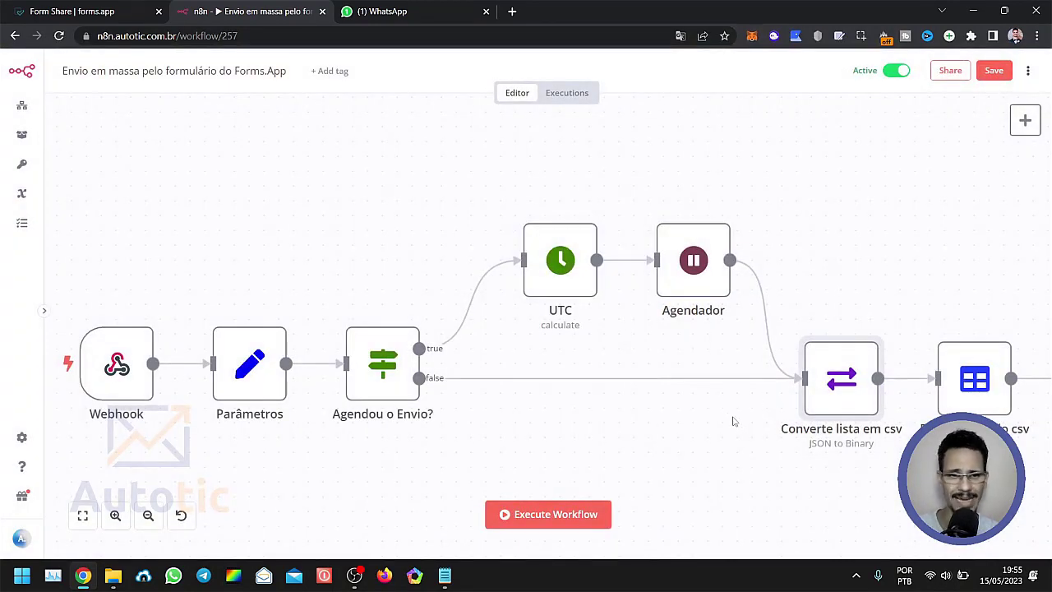
Locate the "Extrai dados do csv" node, examine the matching header and contact rows in Notepad, and return to the workflow.
drag(696, 426, 373, 399)
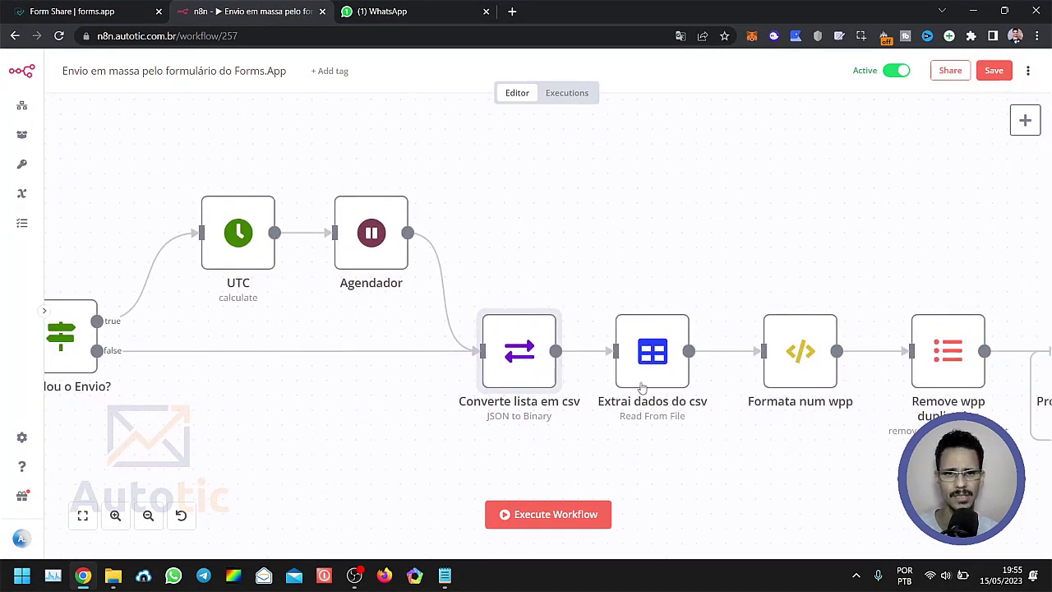
mouse_move(653, 364)
mouse_down()
mouse_move(652, 335)
mouse_move(640, 362)
mouse_move(653, 362)
mouse_up()
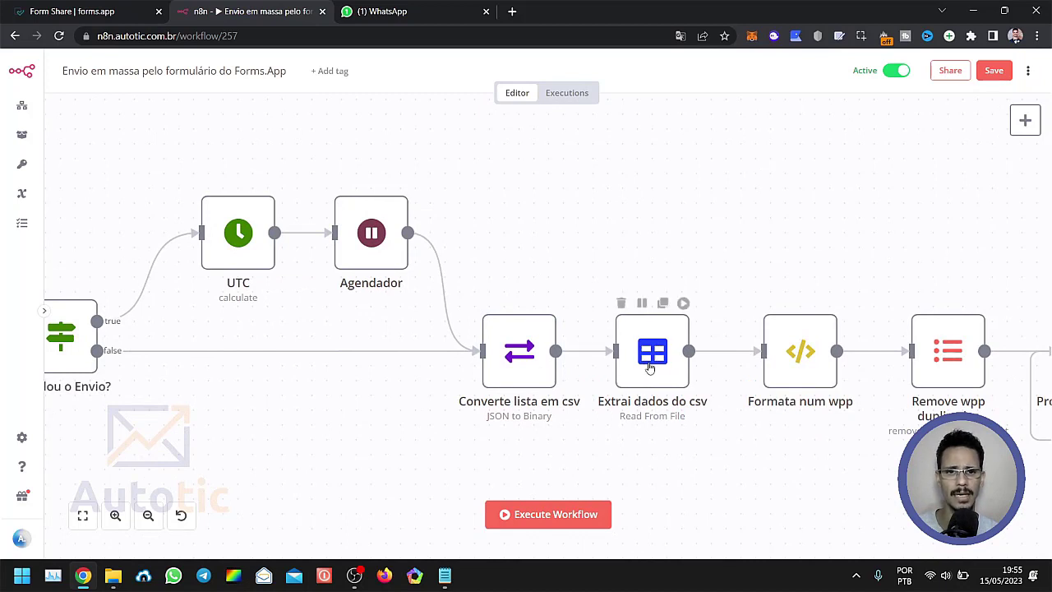
click(649, 367)
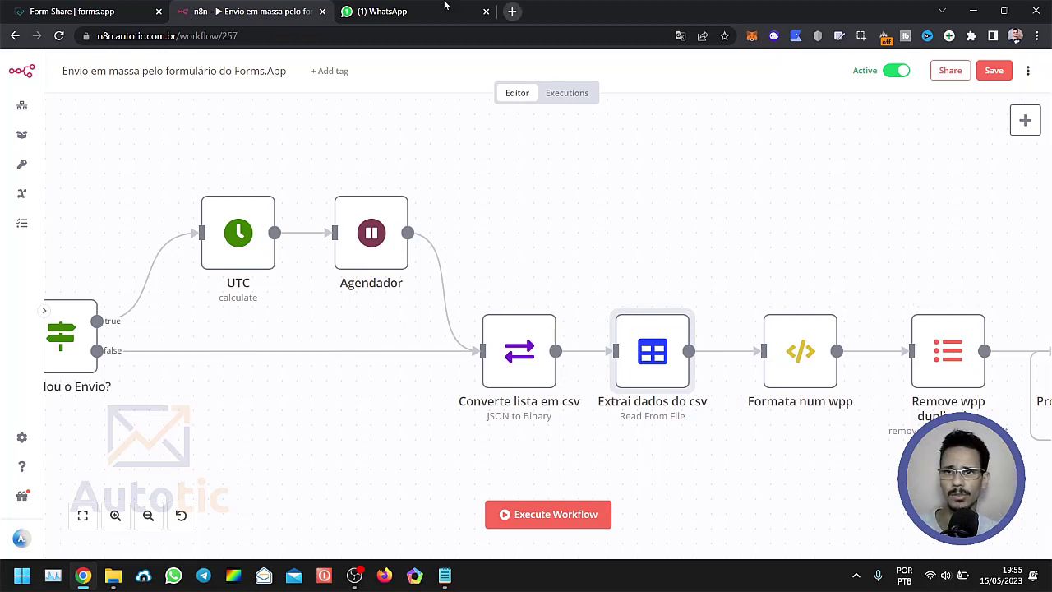
click(444, 575)
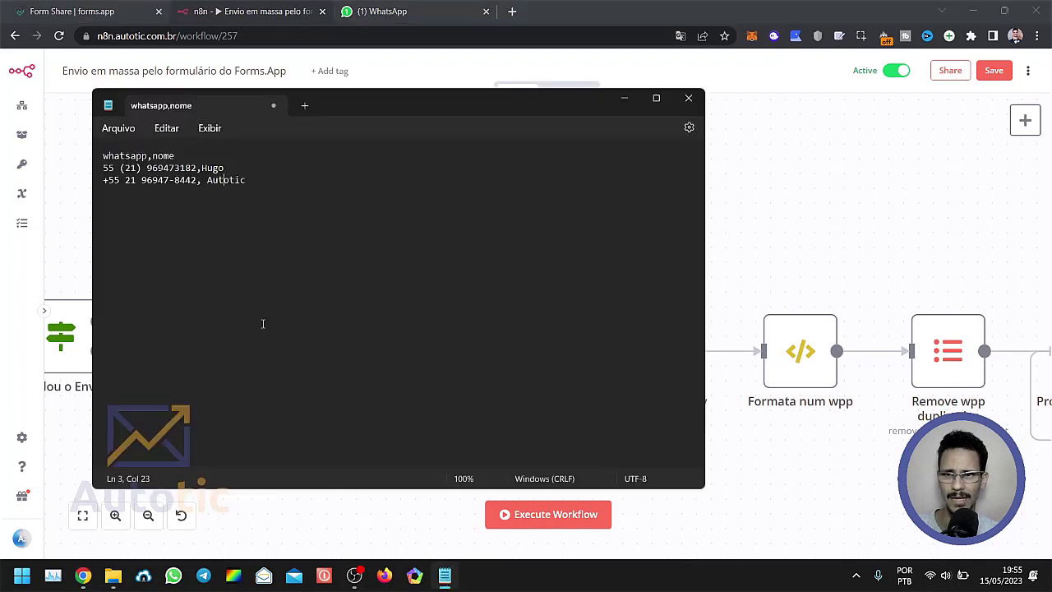
drag(246, 180, 98, 156)
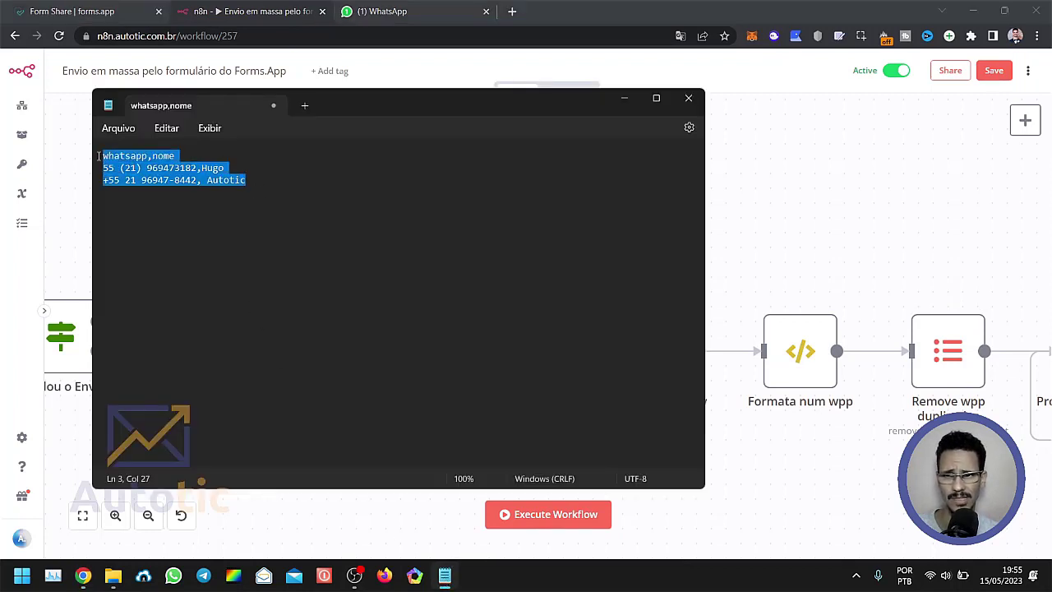
click(180, 183)
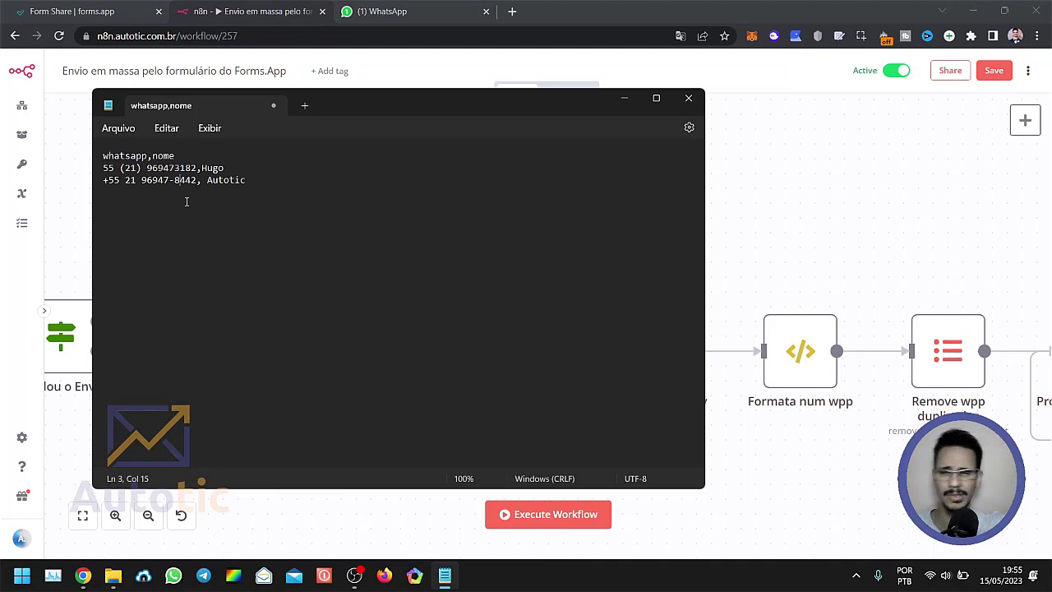
drag(258, 189, 172, 181)
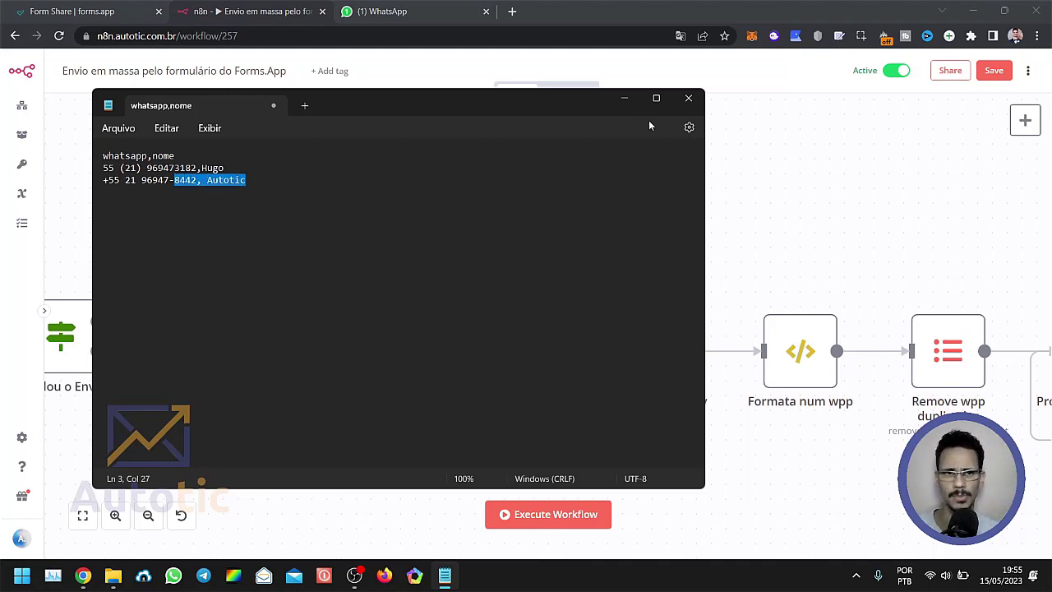
click(623, 98)
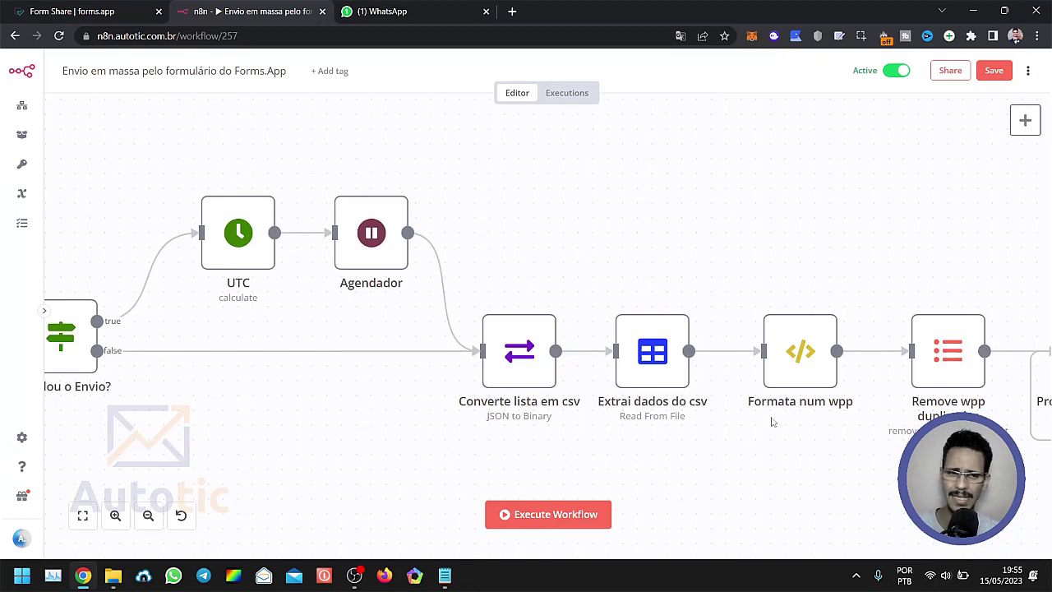
Open the "Formata num wpp" node and examine its JavaScript code.
drag(772, 442, 598, 409)
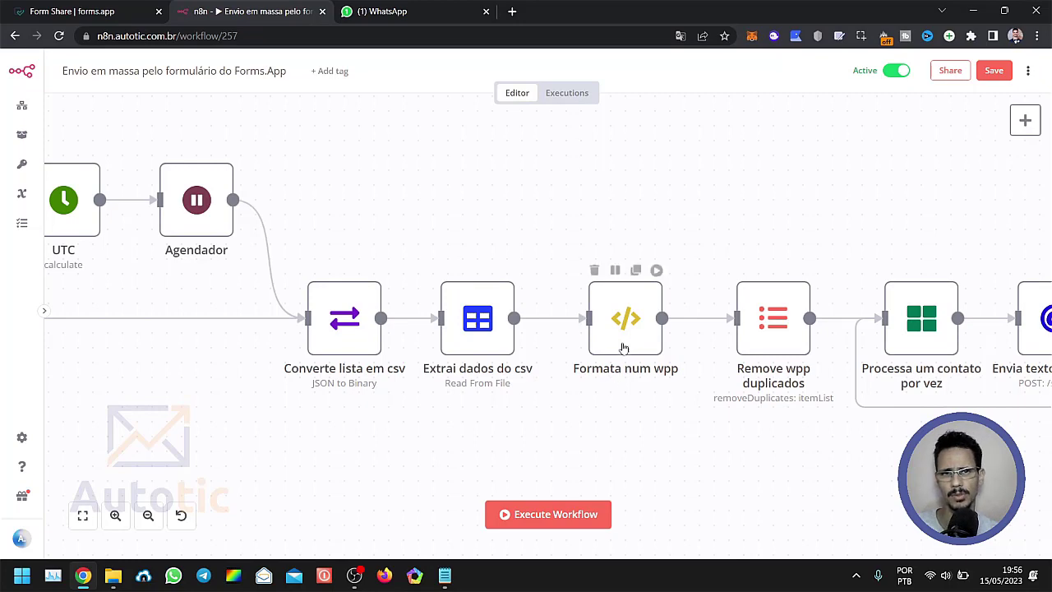
double_click(568, 384)
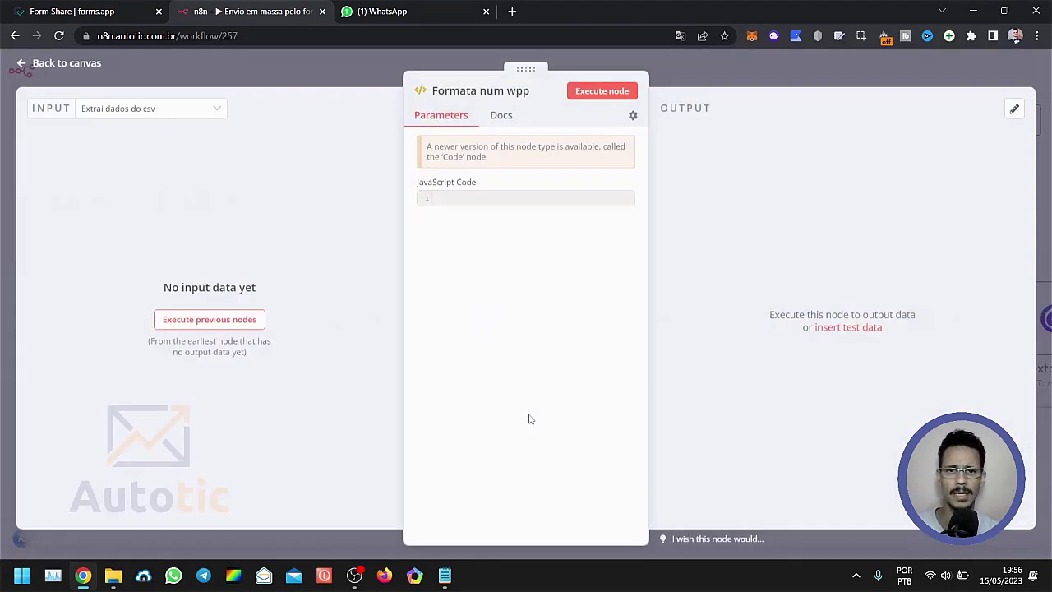
click(704, 80)
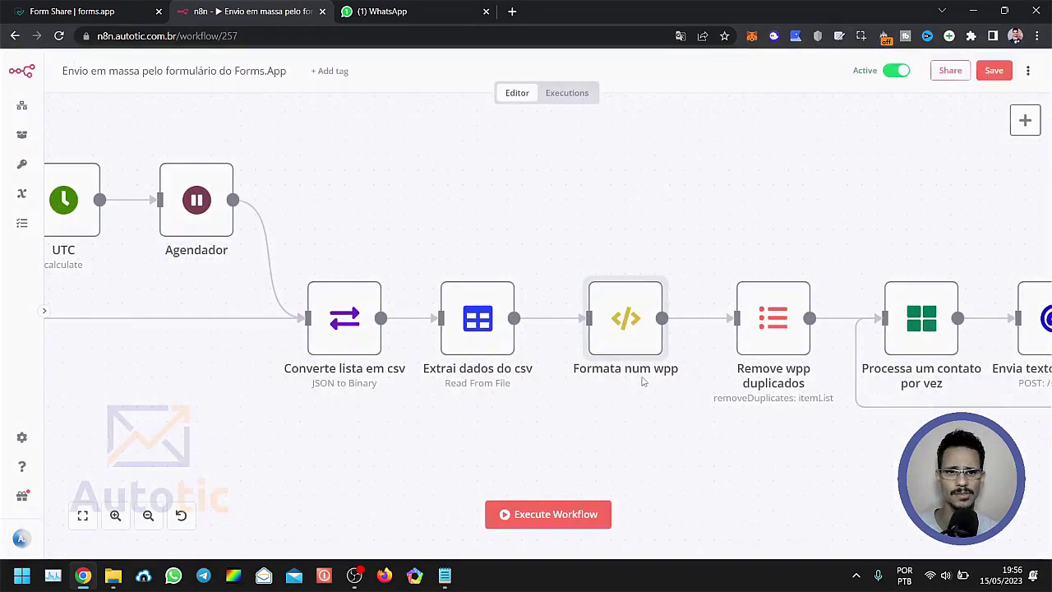
double_click(625, 339)
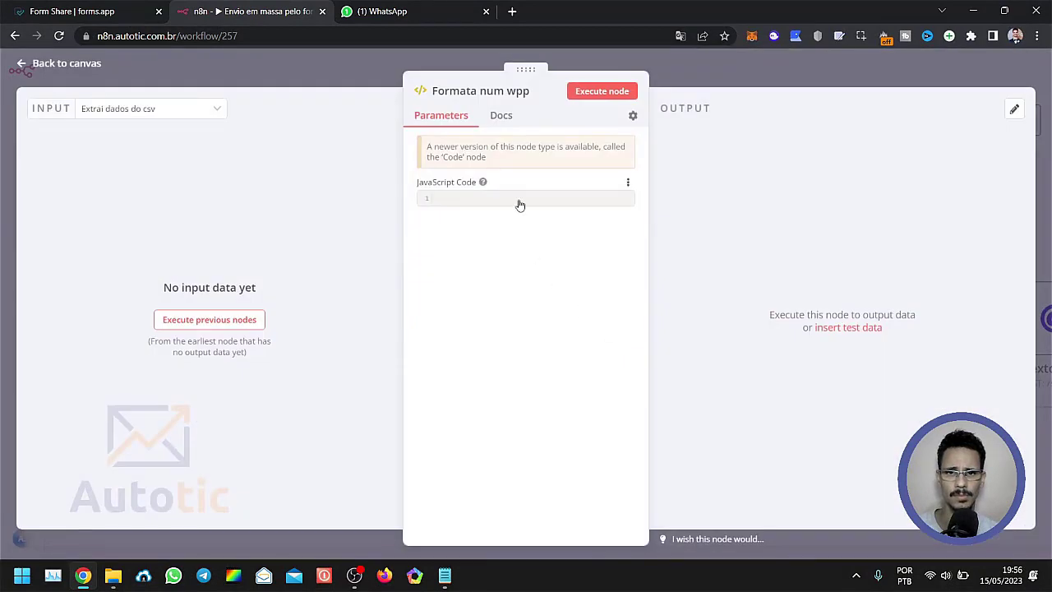
click(517, 202)
click(924, 84)
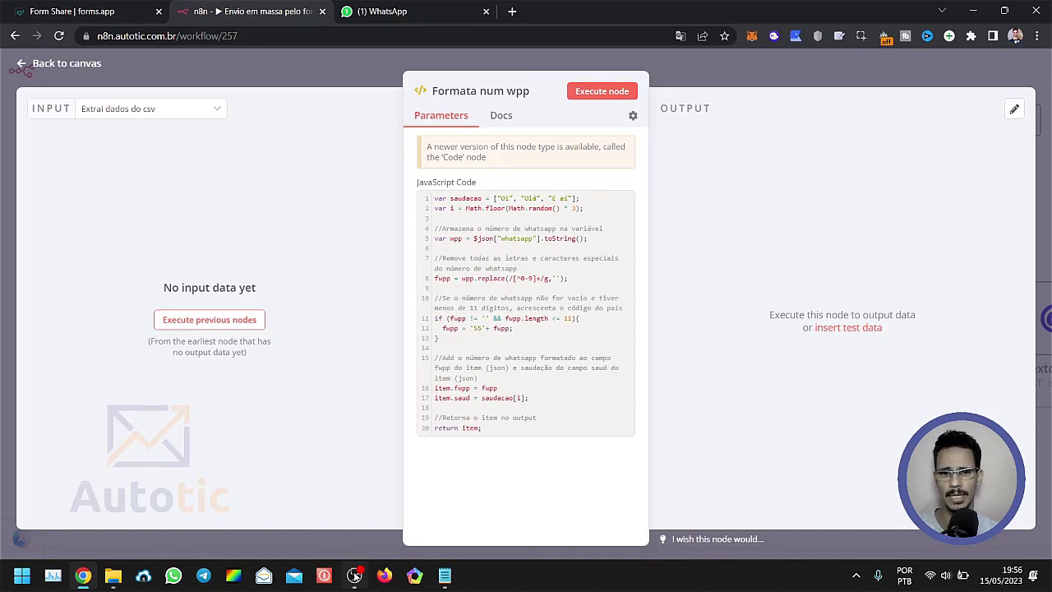
Compare the phone number formats in the Notepad list with the "Formata num wpp" code, then close the node.
click(443, 575)
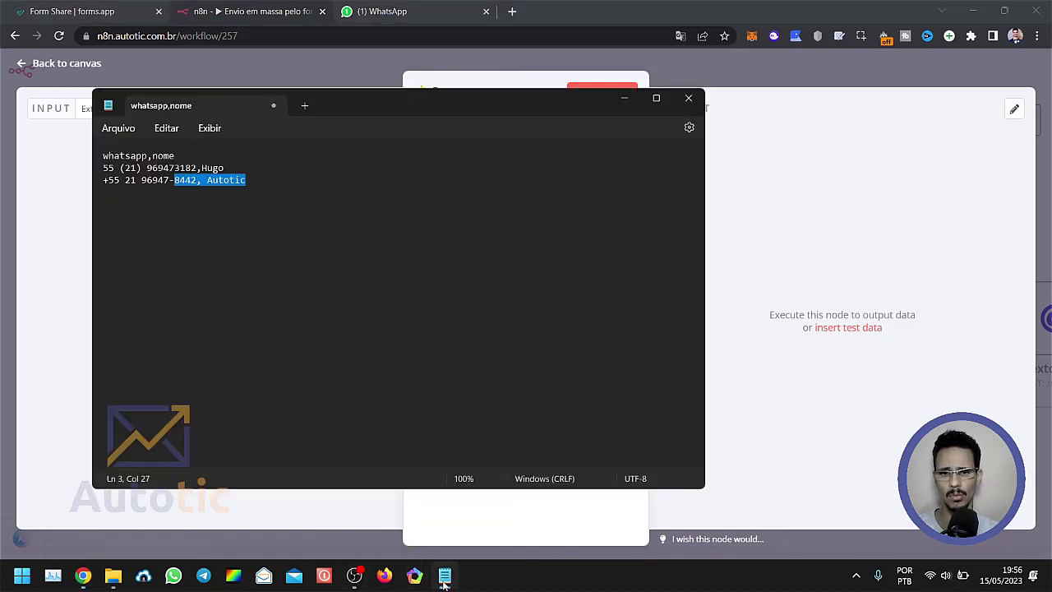
click(256, 296)
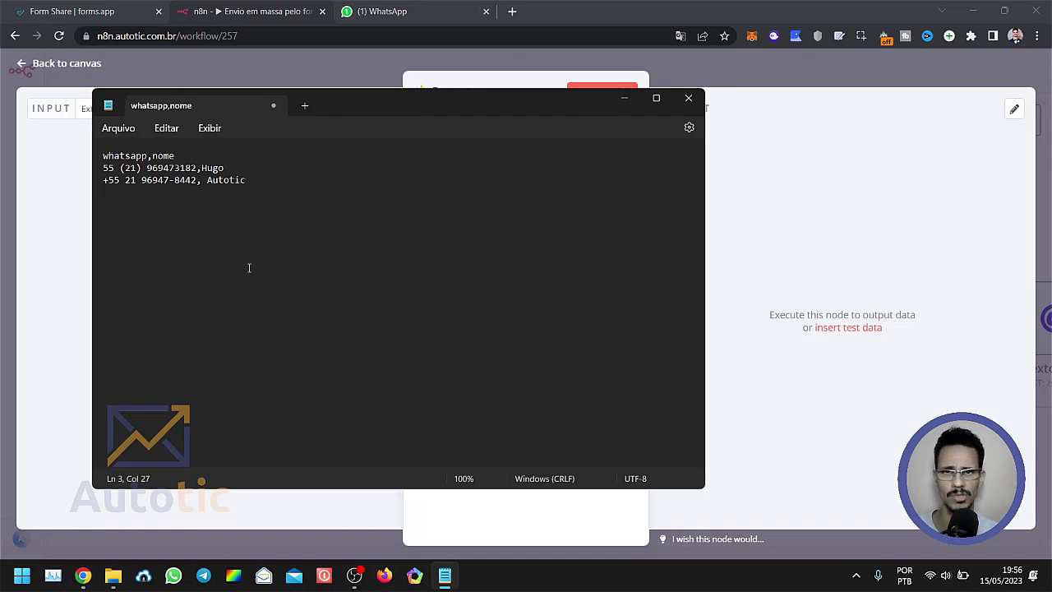
drag(144, 177, 101, 155)
click(142, 179)
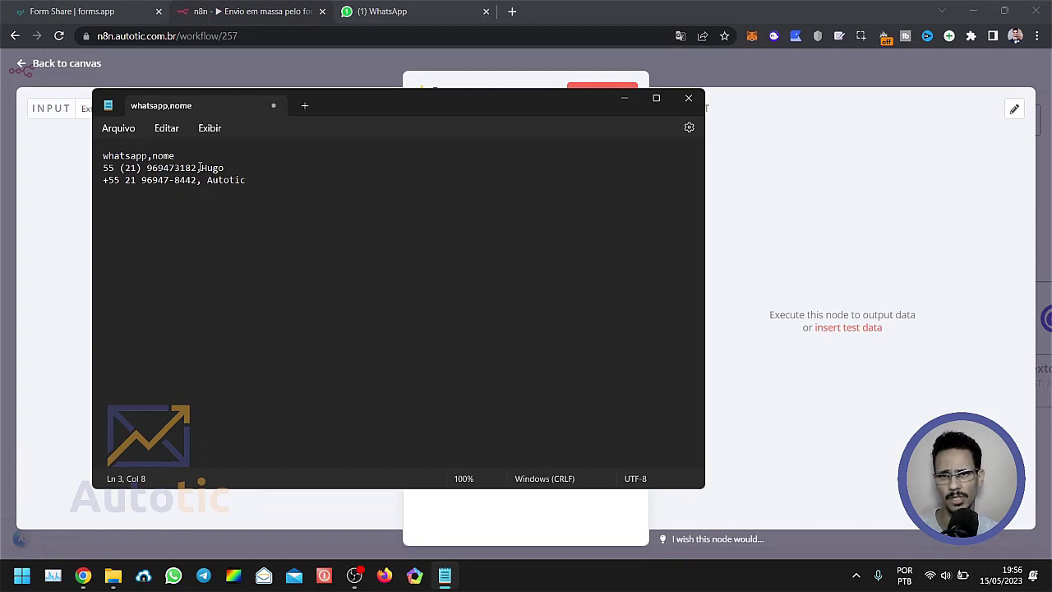
drag(199, 167, 102, 168)
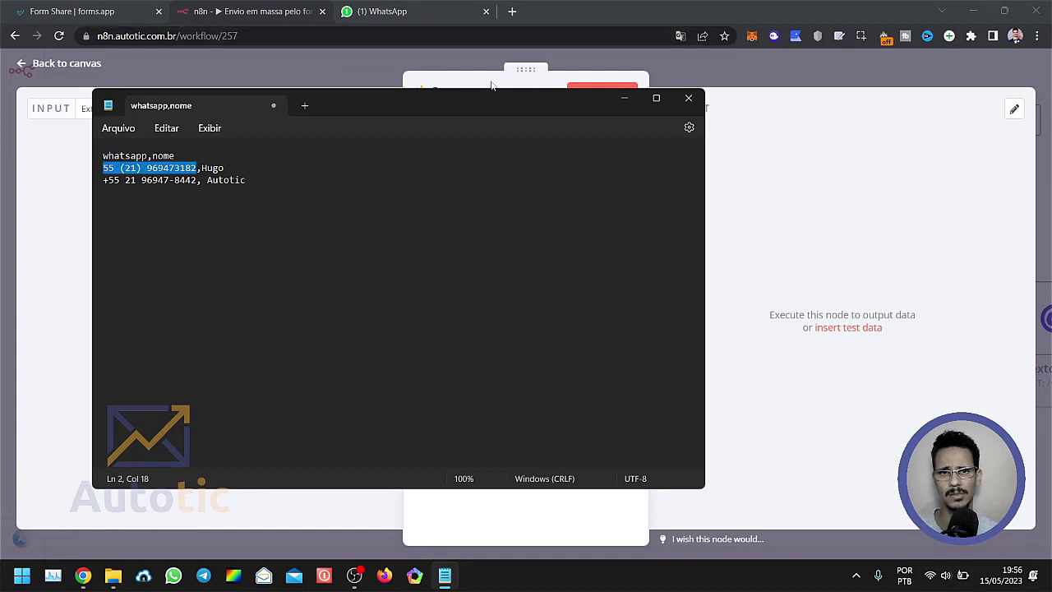
click(862, 194)
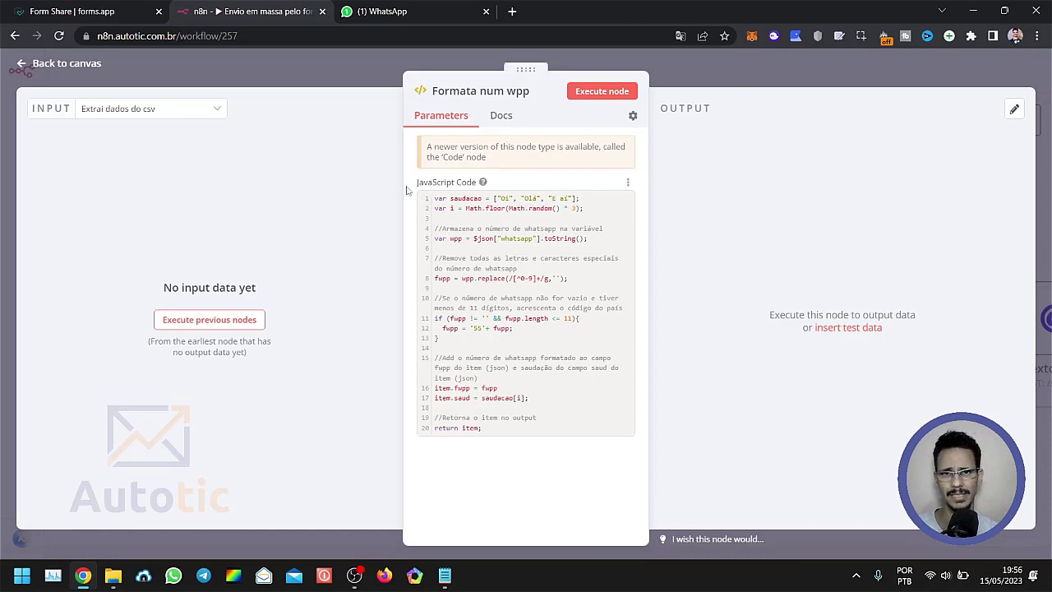
click(368, 73)
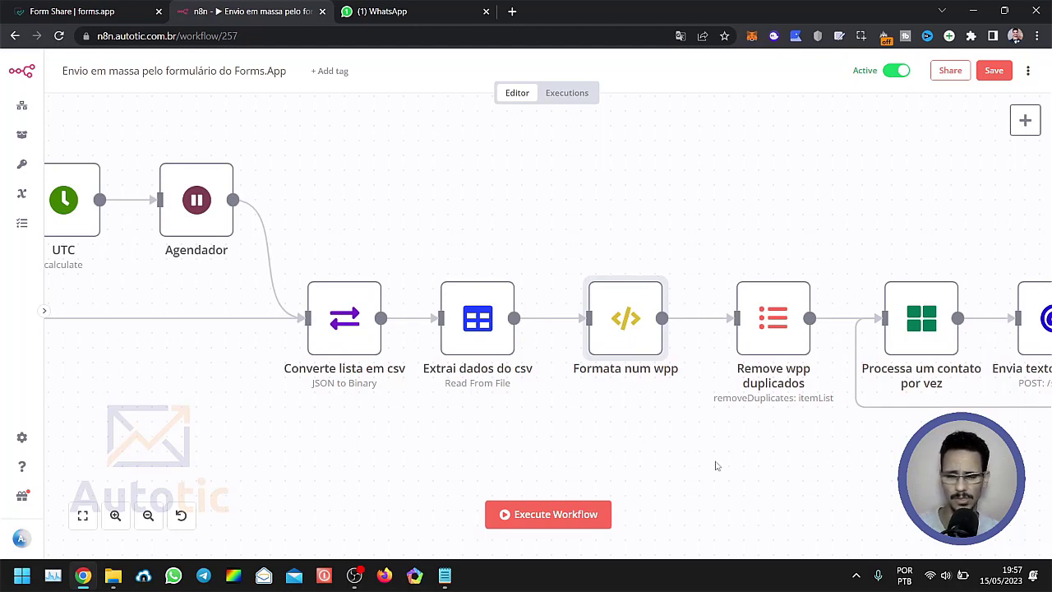
Open the "Remove wpp duplicados" node and examine its Remove Duplicates operation and the fwpp comparison field.
drag(740, 446, 588, 445)
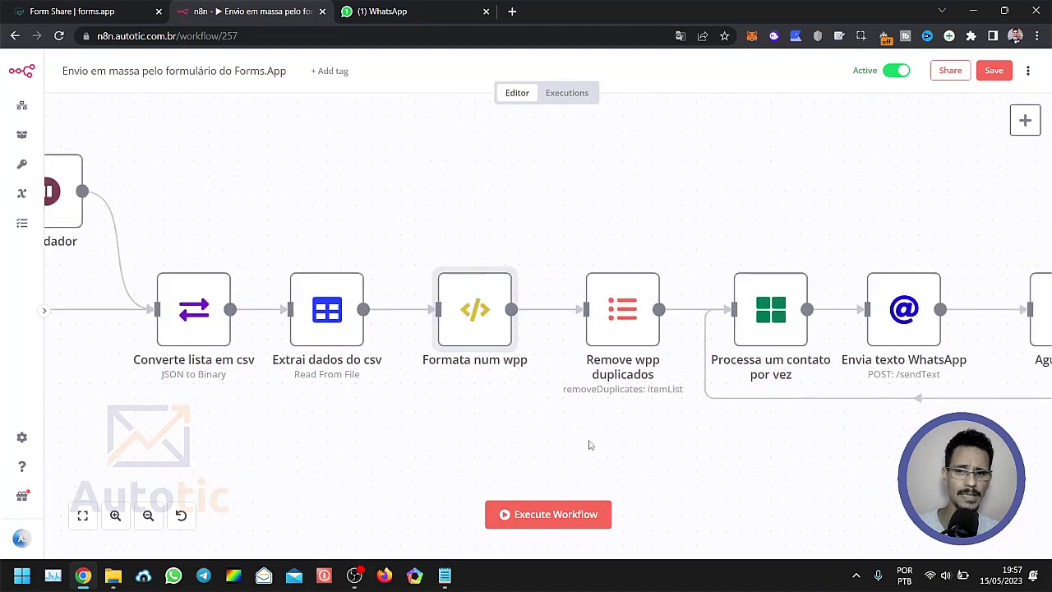
mouse_move(489, 331)
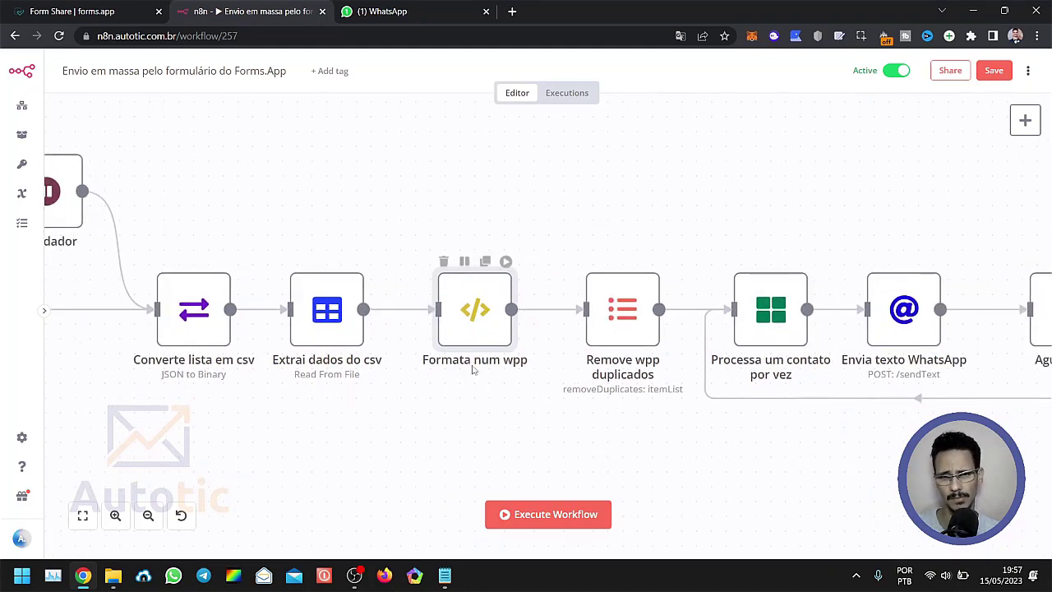
mouse_move(616, 316)
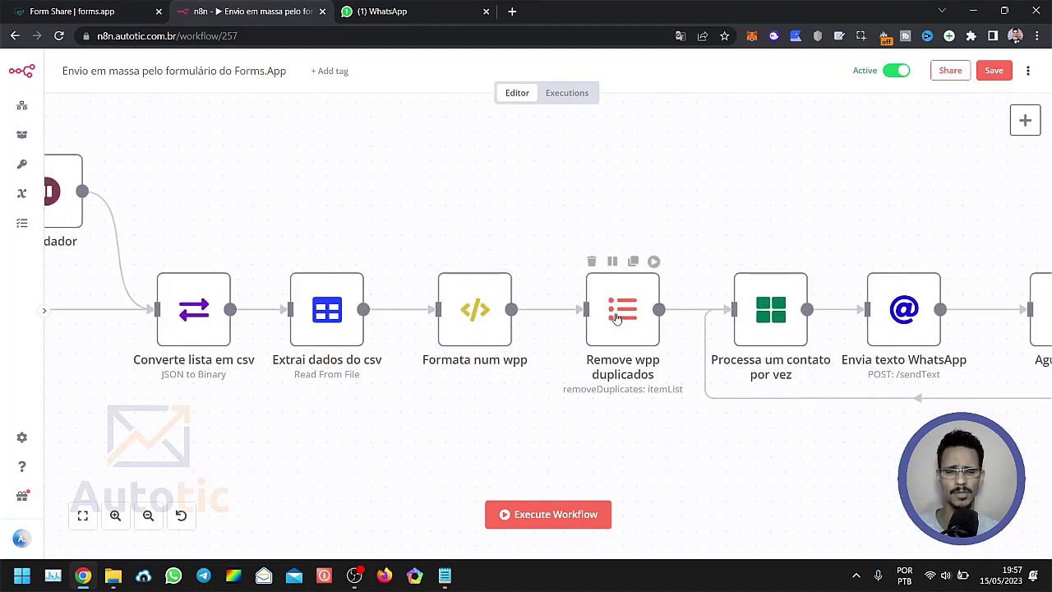
double_click(617, 319)
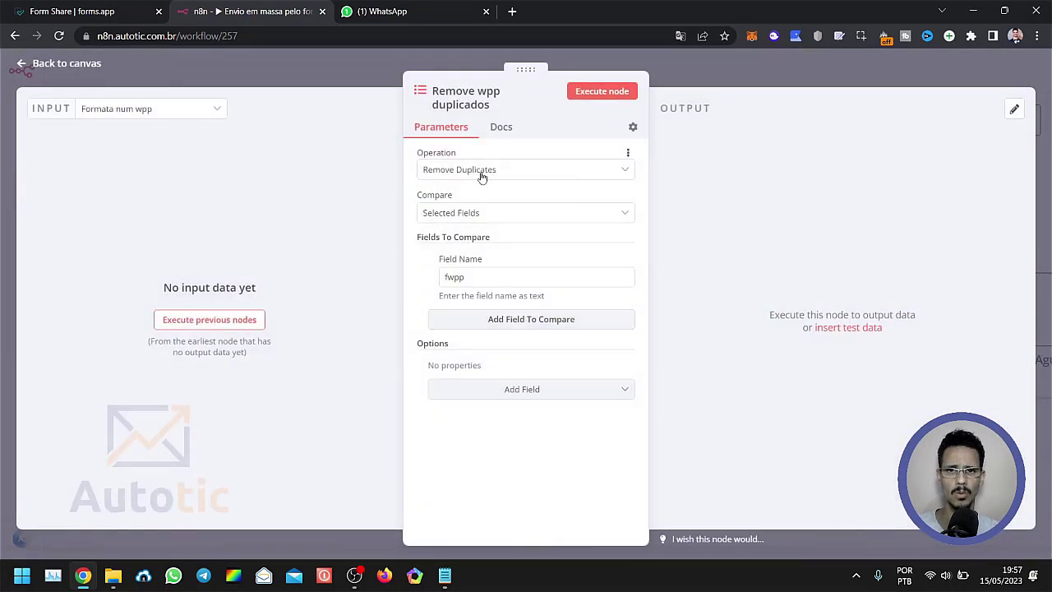
double_click(479, 278)
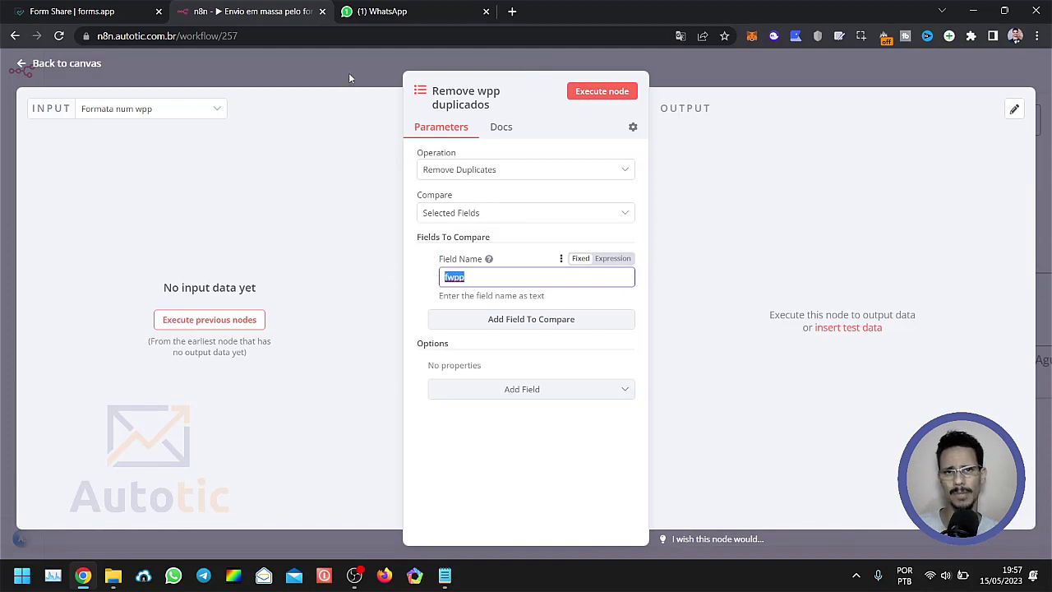
click(467, 276)
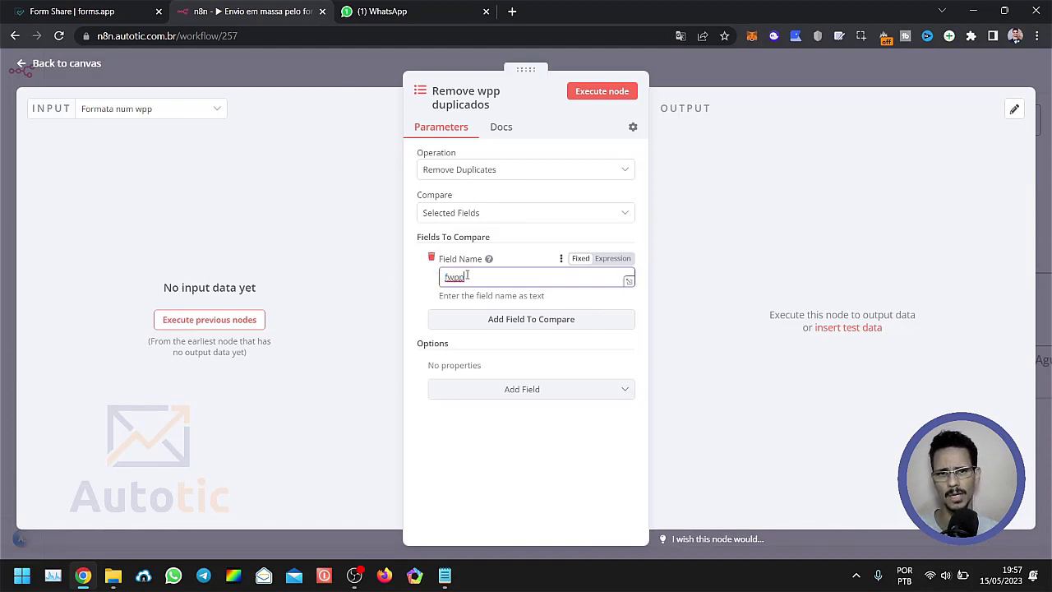
Check the fwpp comparison field in the "Remove wpp duplicados" node, then close the node.
double_click(461, 277)
click(337, 67)
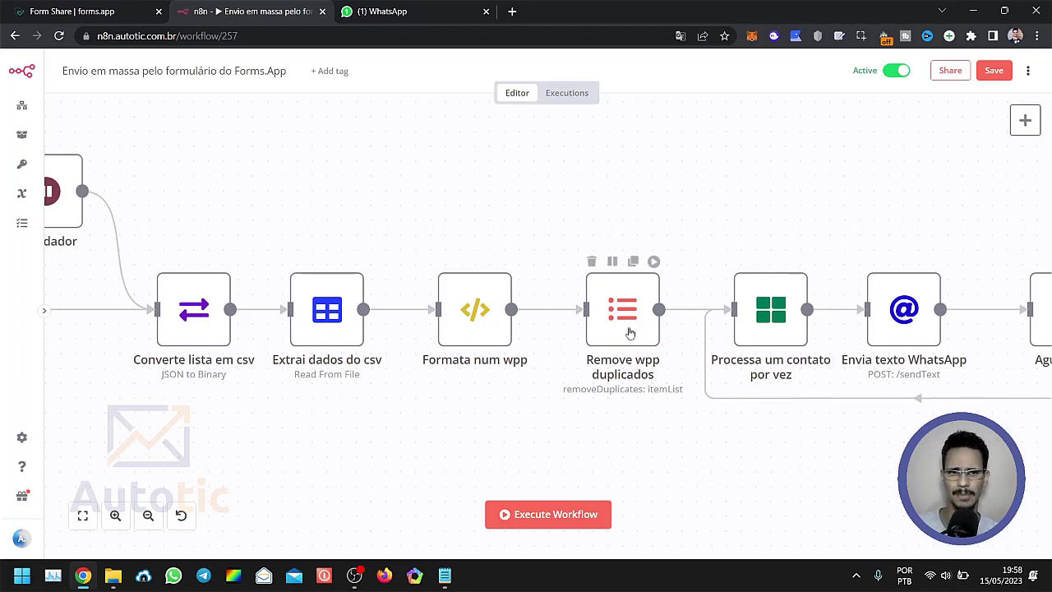
mouse_move(627, 333)
mouse_down()
mouse_move(643, 333)
mouse_move(622, 329)
mouse_up()
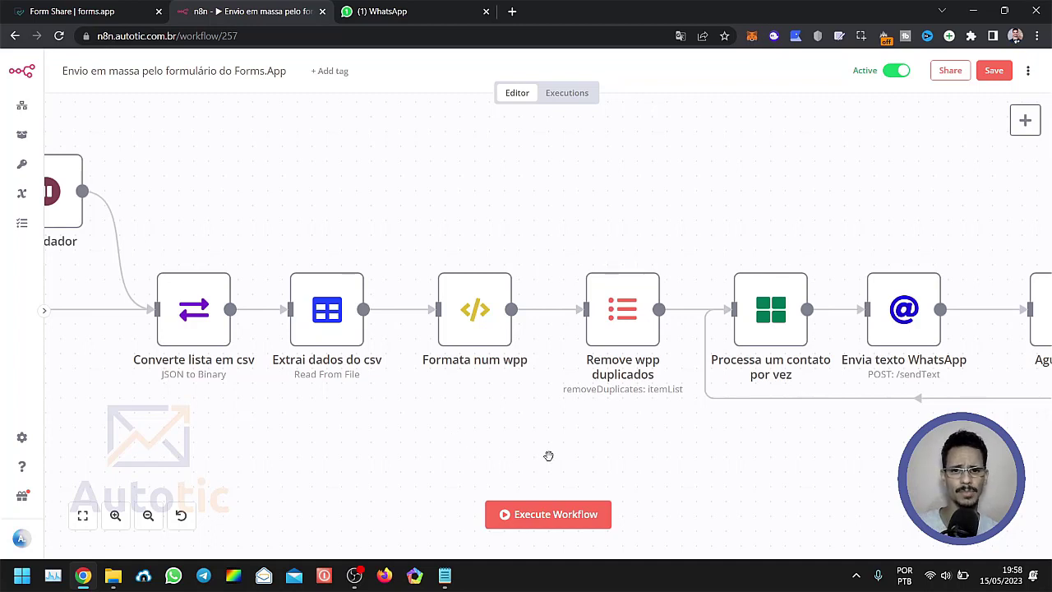
Open the "Processa um contato por vez" node, examine its batch size, and return to the canvas.
scroll(394, 449, right, 5)
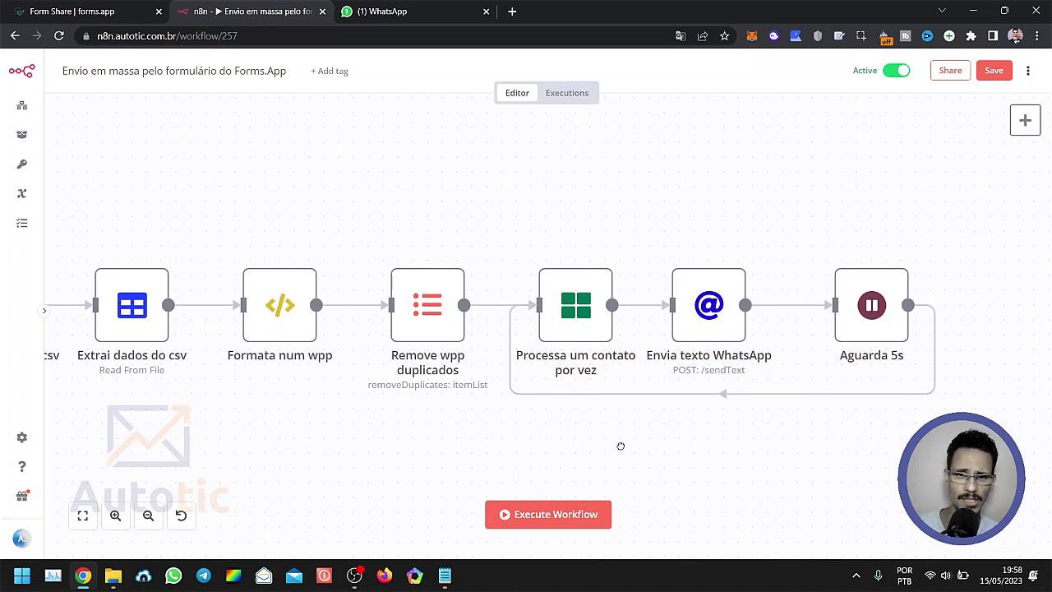
scroll(559, 444, right, 3)
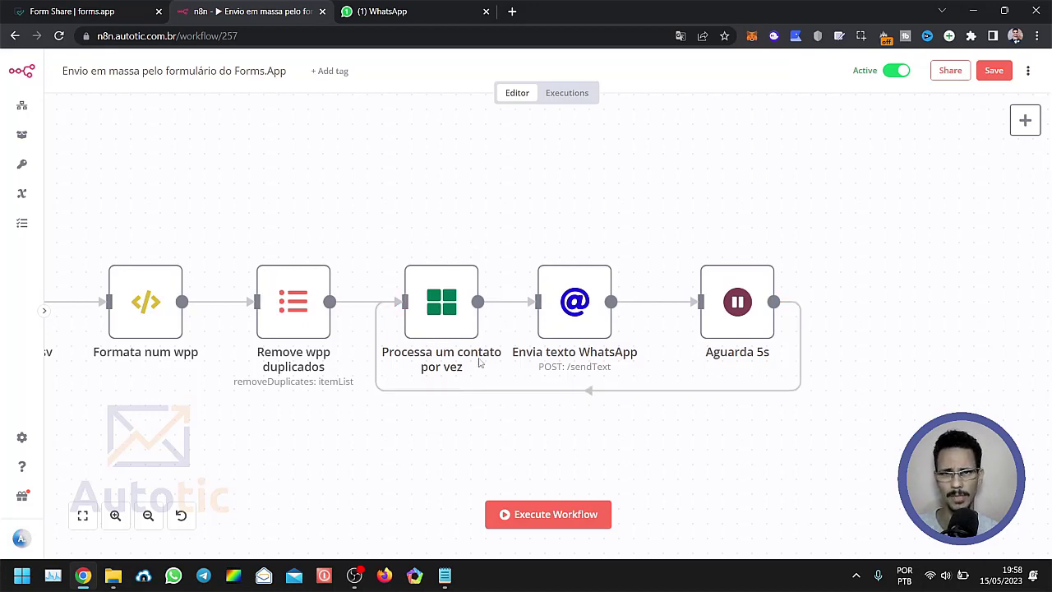
click(448, 319)
double_click(448, 319)
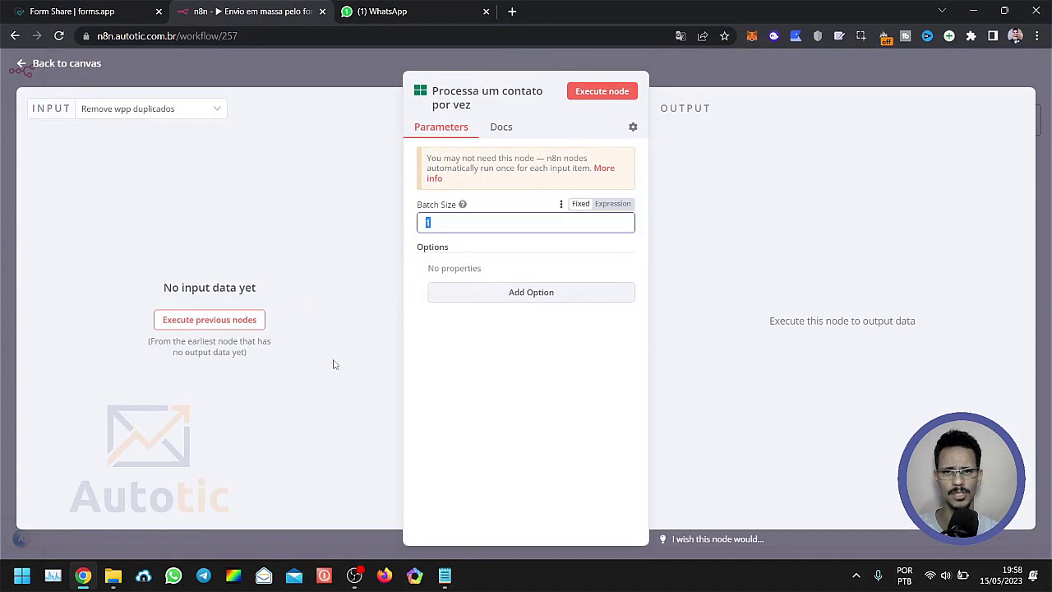
click(320, 75)
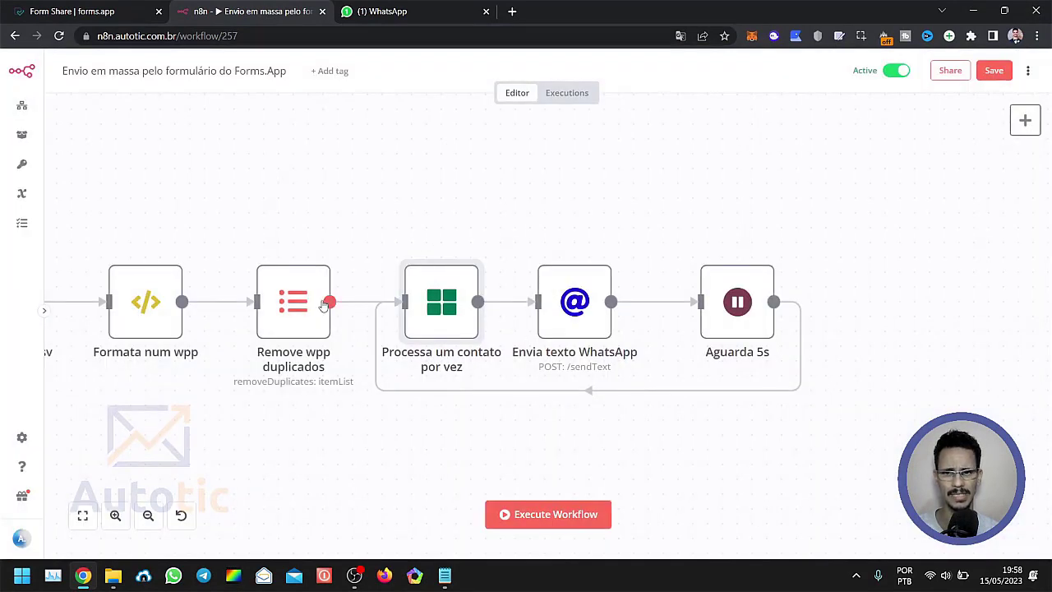
Move the "Envia texto WhatsApp" node slightly closer to the "Aguarda 5s" node.
mouse_move(305, 320)
mouse_down()
mouse_move(305, 214)
mouse_move(307, 301)
mouse_up()
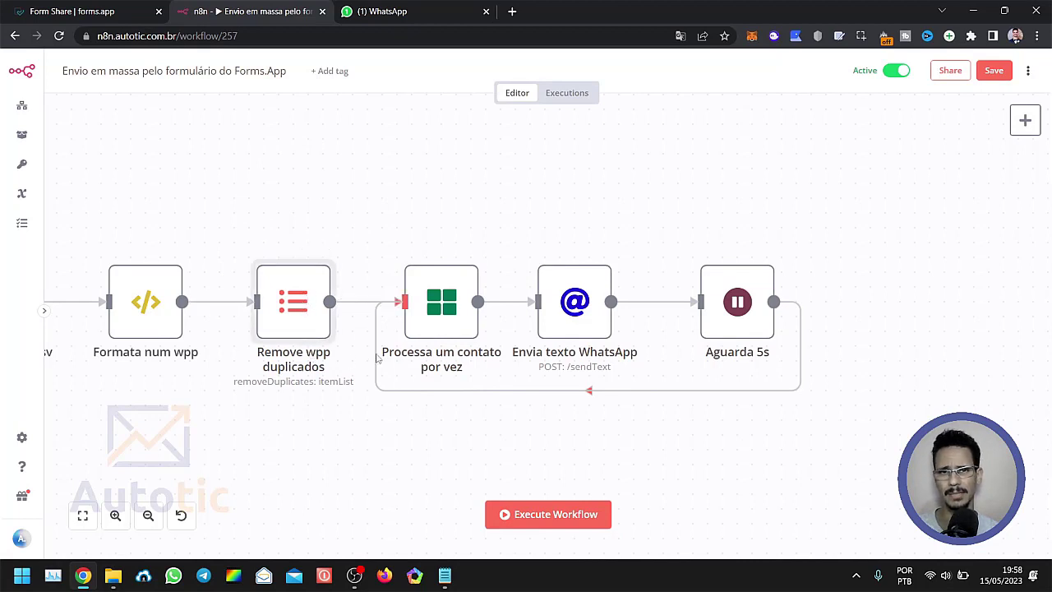
drag(443, 327, 446, 327)
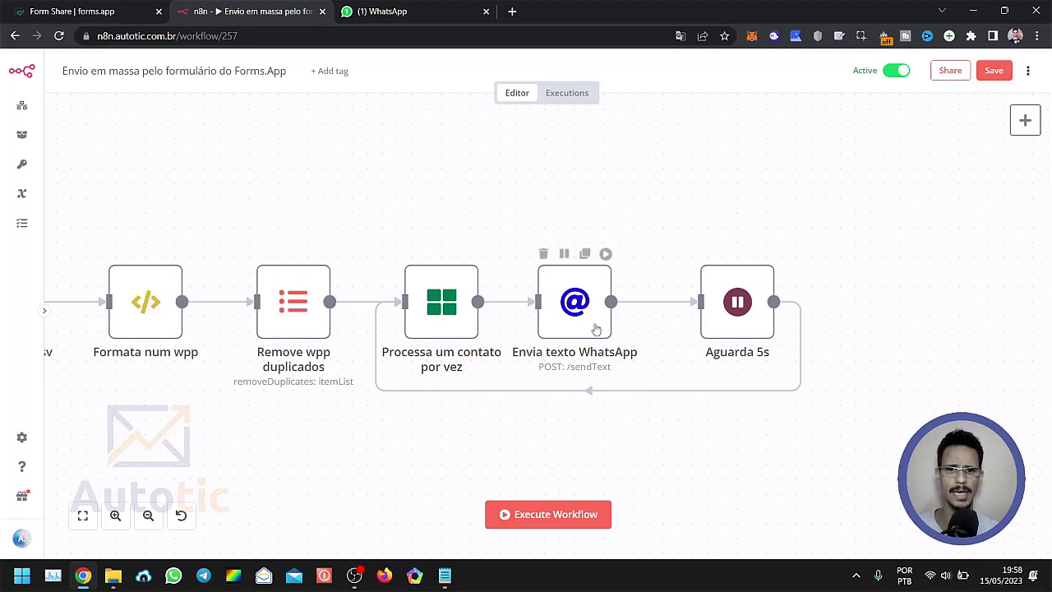
drag(577, 319, 591, 320)
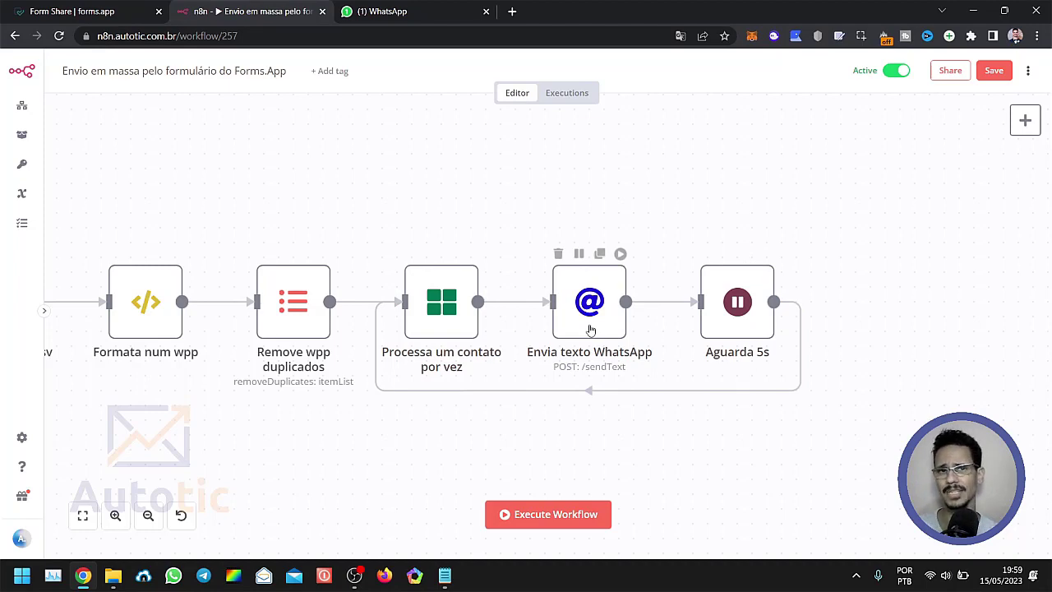
Open the "Aguarda 5s" node, examine its wait amount and wait unit, and close it.
double_click(725, 327)
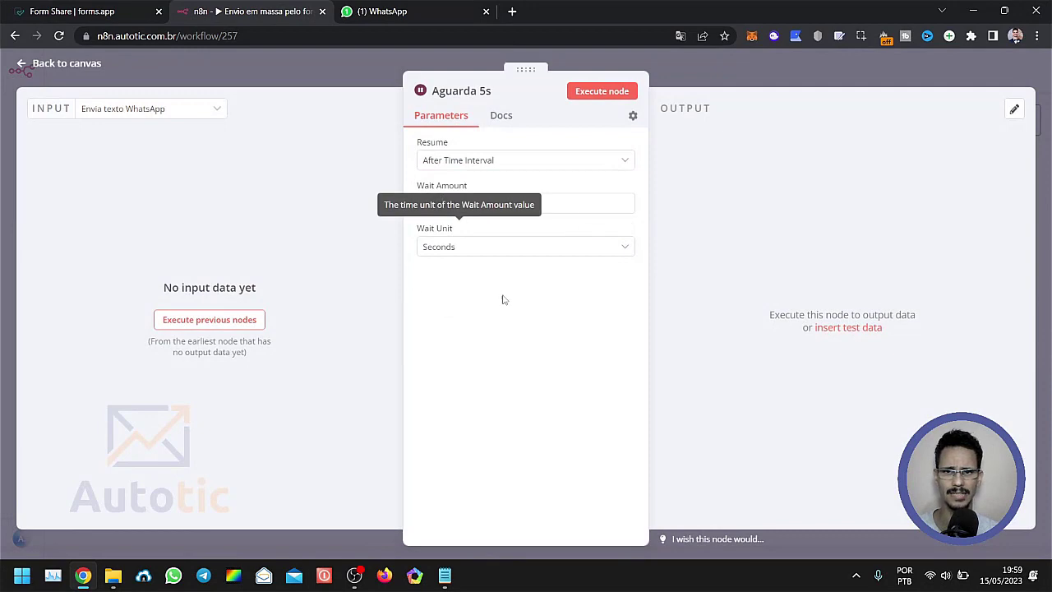
click(444, 207)
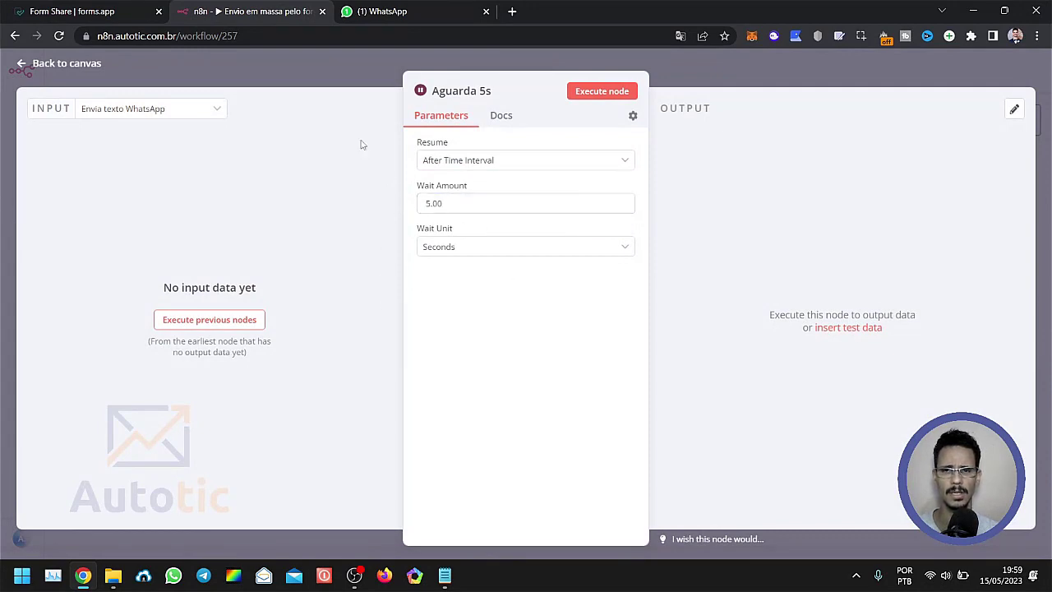
click(301, 70)
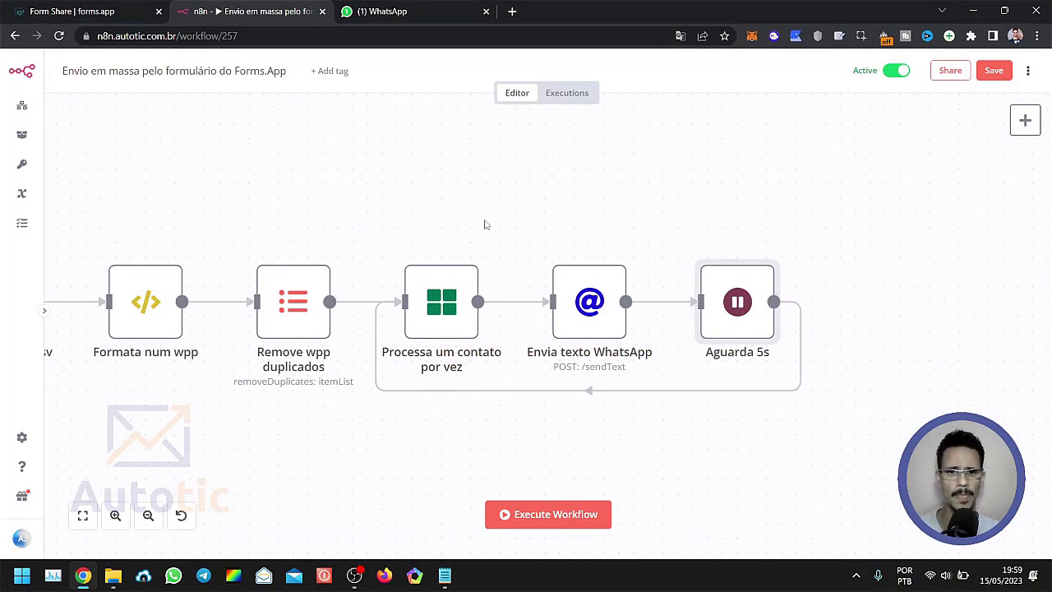
Open the "Envia texto WhatsApp" node and examine its request method and the URL expression that takes the endpoint from the "Parâmetros" node.
double_click(585, 318)
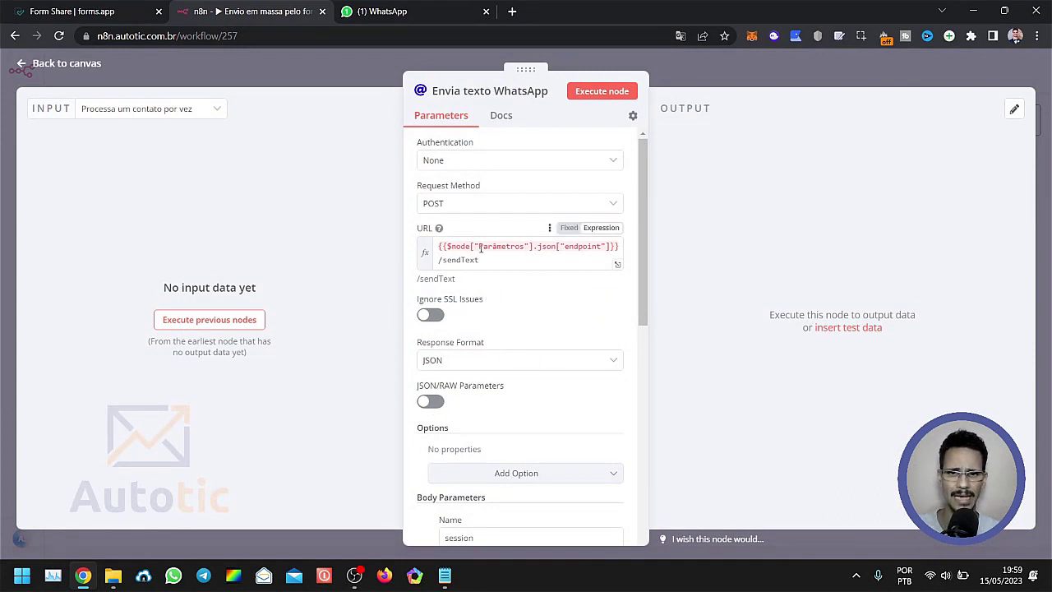
drag(479, 246, 524, 253)
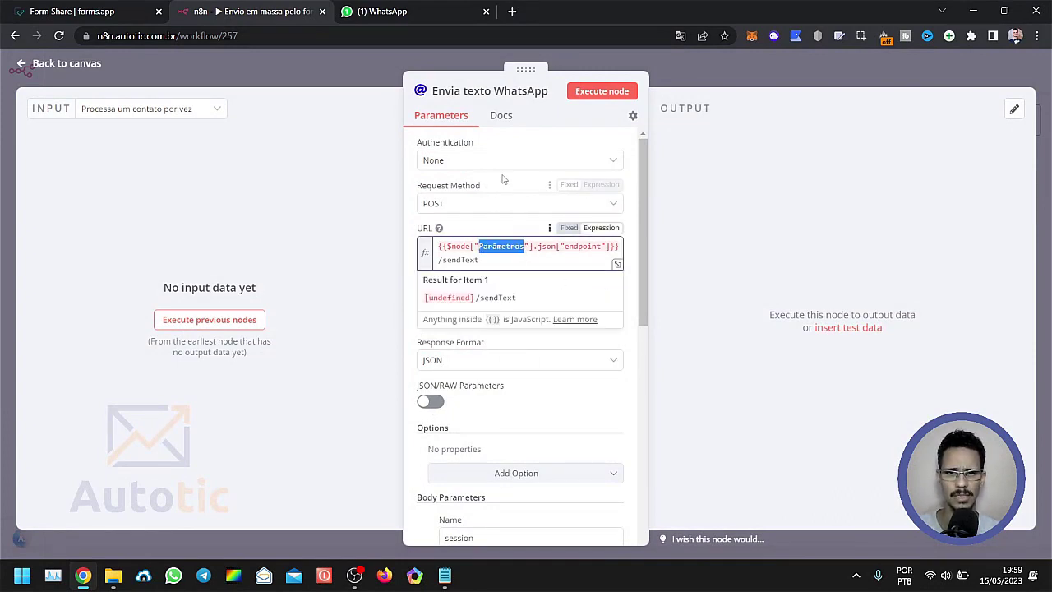
scroll(510, 271, down, 1)
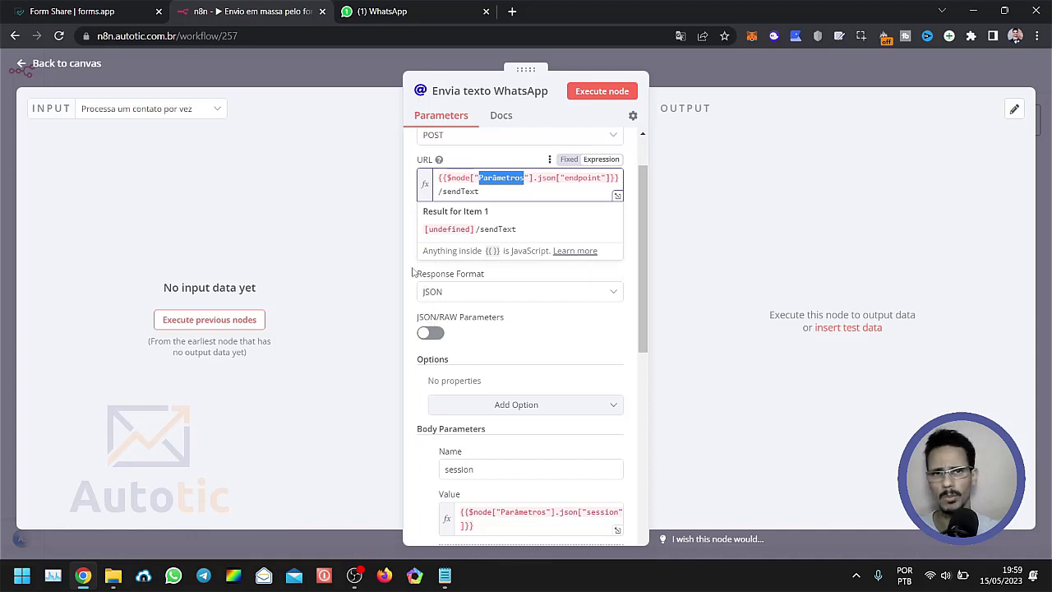
scroll(509, 272, down, 2)
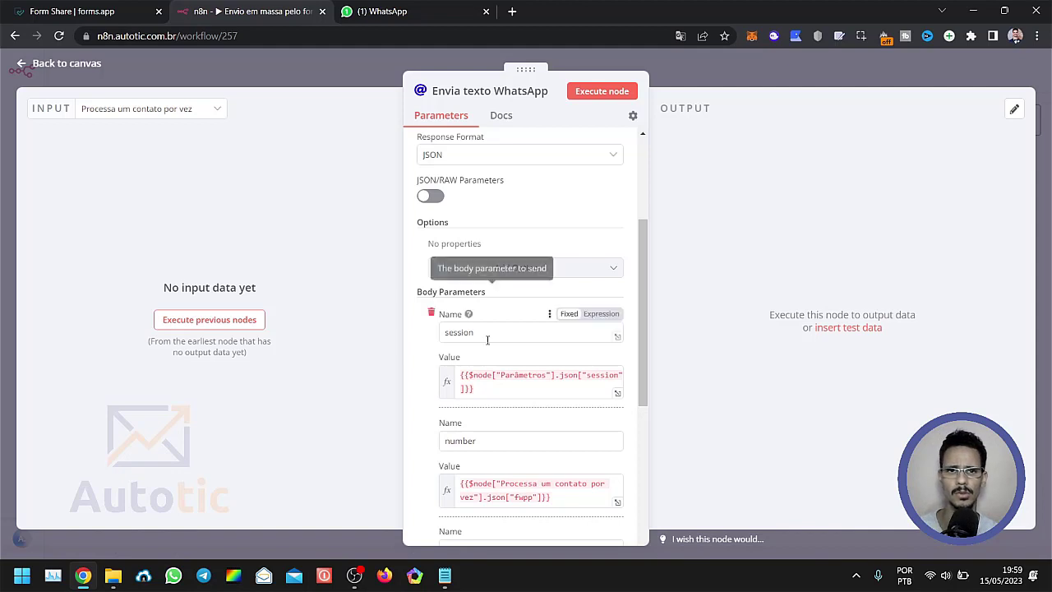
scroll(487, 337, up, 3)
click(370, 215)
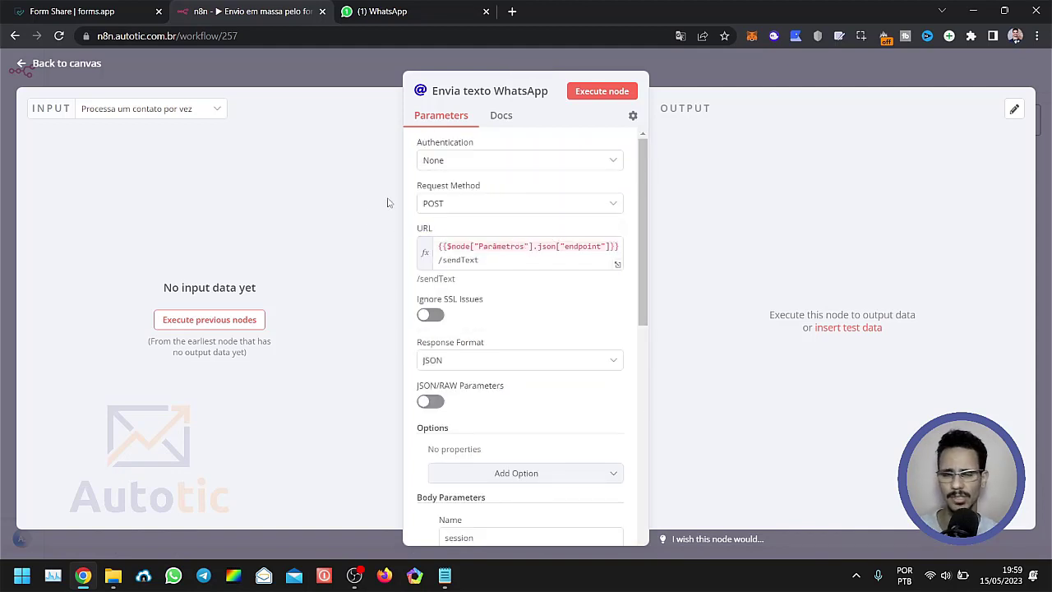
scroll(530, 285, down, 3)
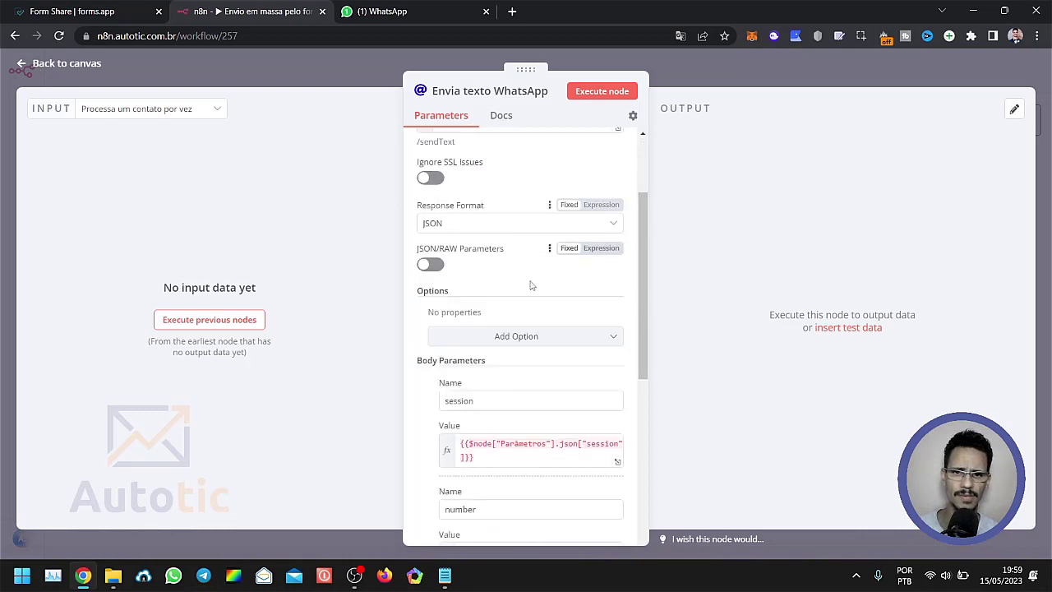
scroll(531, 285, down, 7)
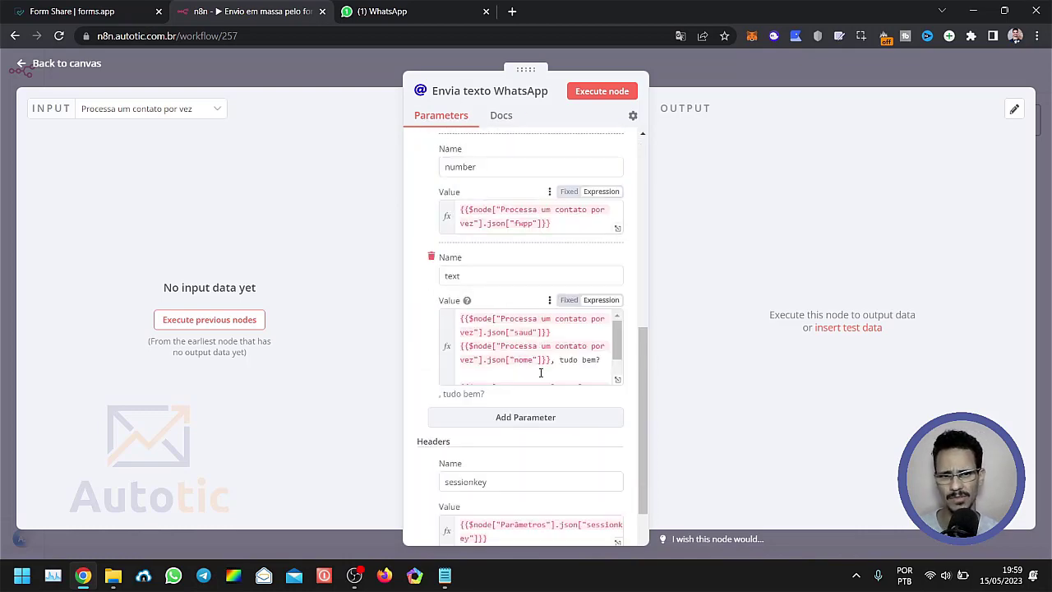
scroll(540, 370, up, 10)
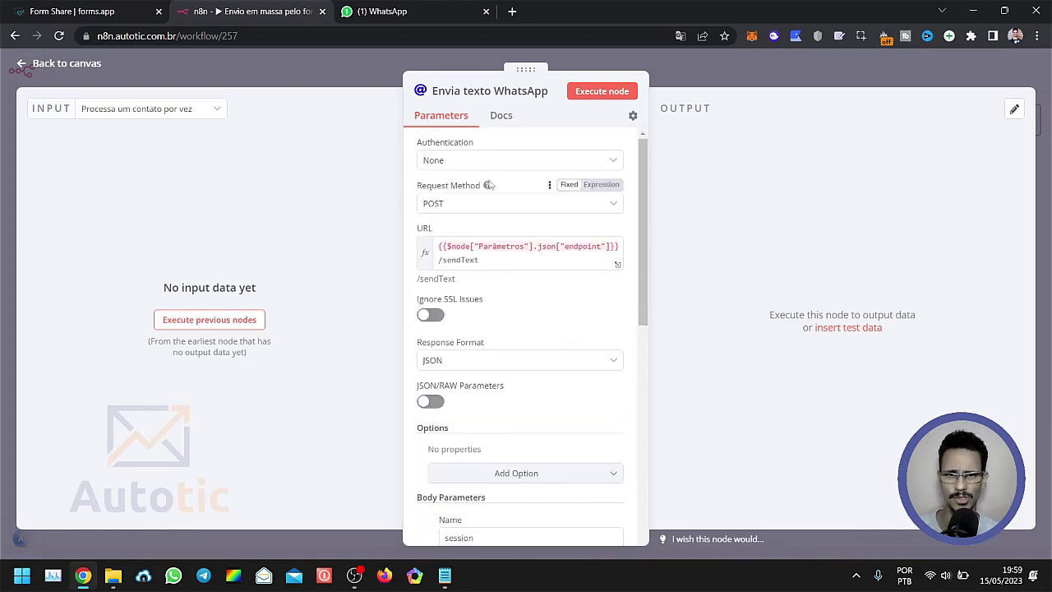
drag(489, 260, 442, 247)
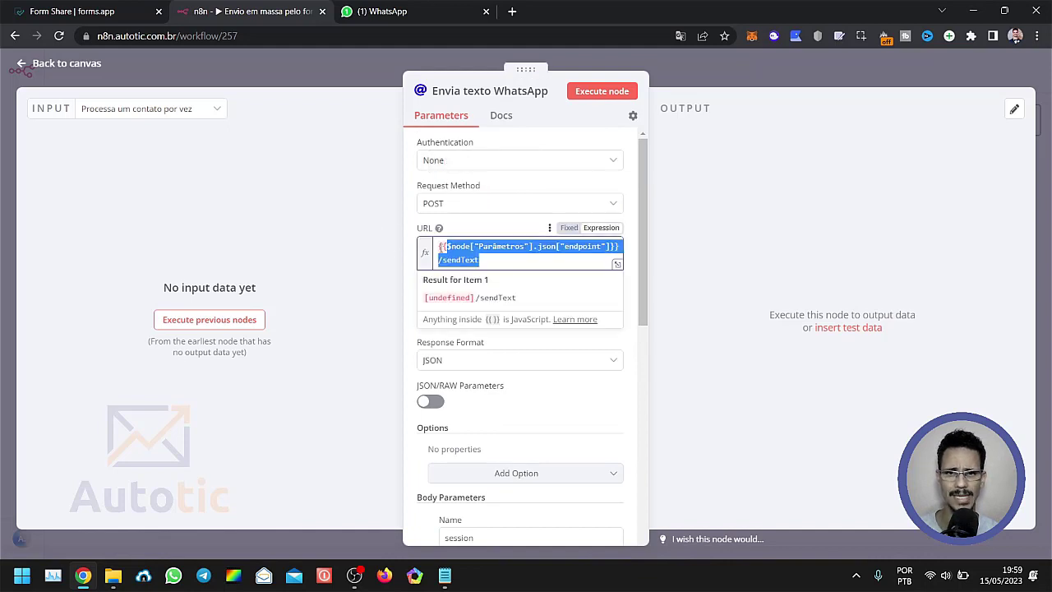
click(384, 257)
Examine the sessionkey header and its value expression in the "Envia texto WhatsApp" node.
scroll(485, 328, down, 5)
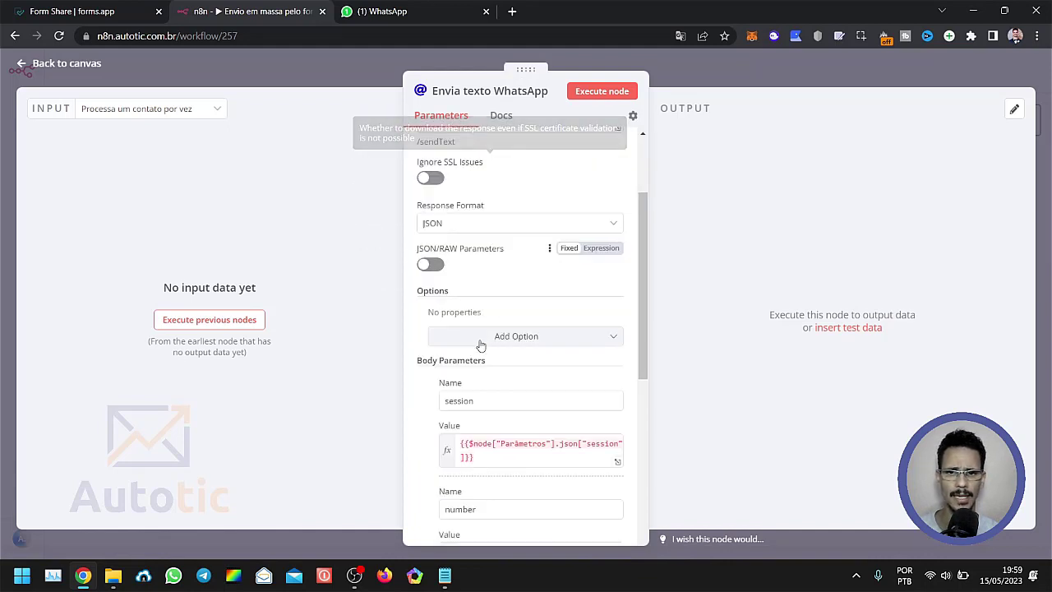
drag(475, 332, 386, 331)
scroll(469, 362, down, 10)
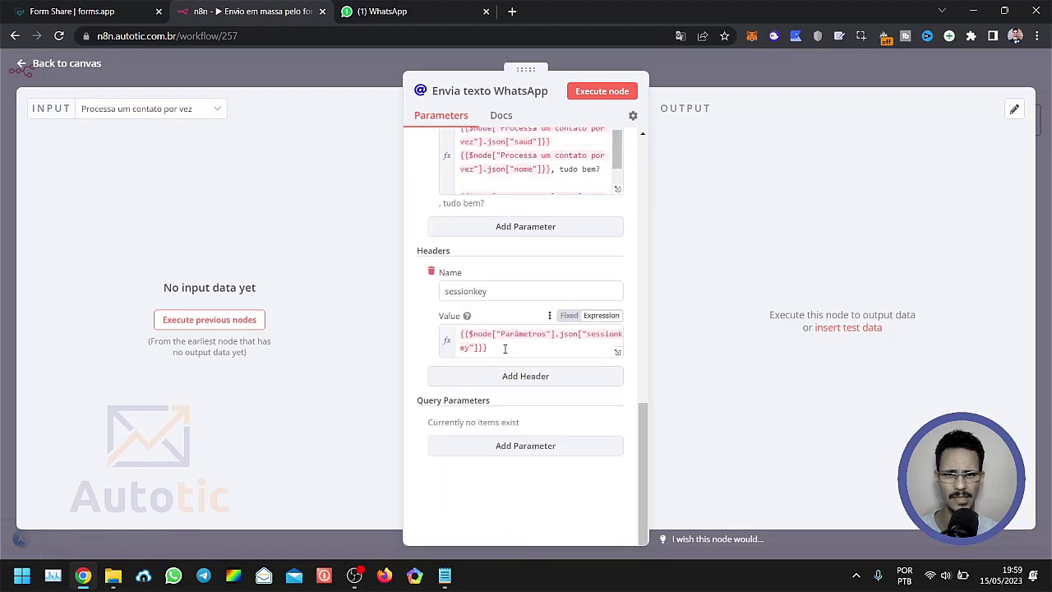
drag(505, 348, 444, 332)
Examine the session and number body parameters and the fwpp expression that supplies the recipient's number.
scroll(446, 294, up, 2)
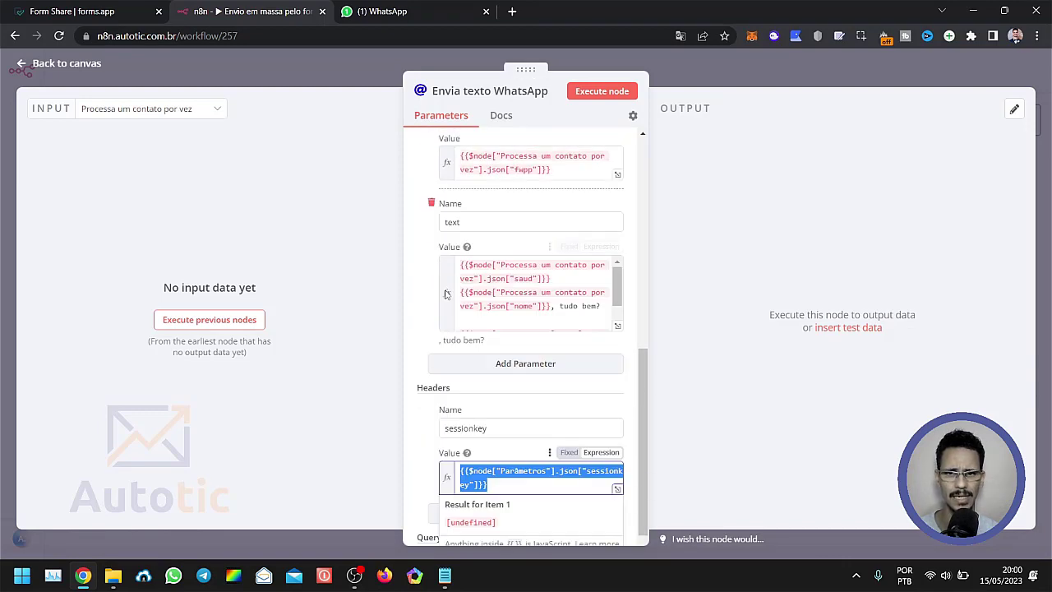
scroll(447, 294, up, 5)
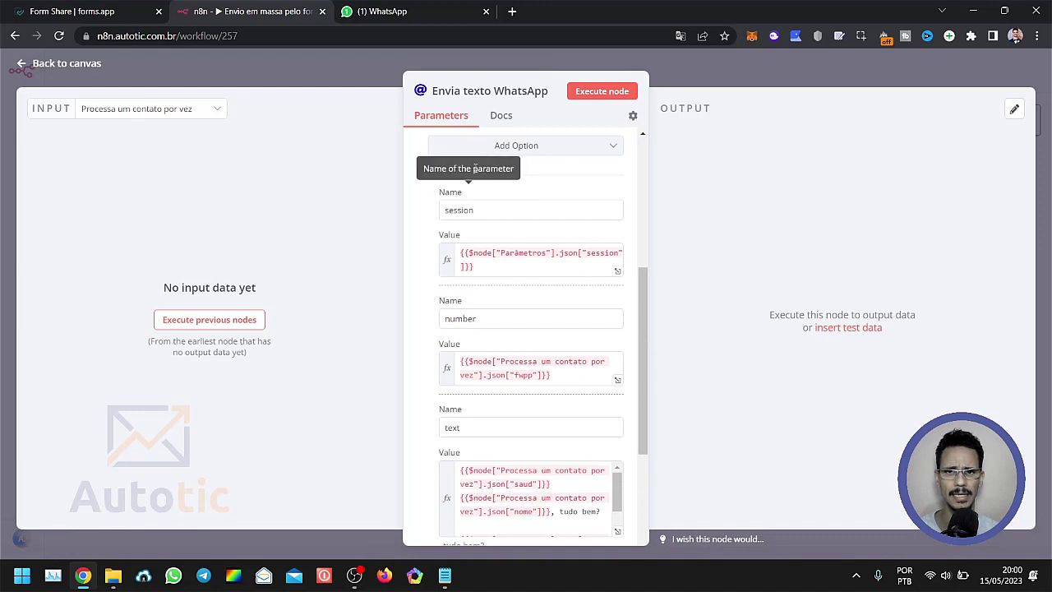
scroll(502, 345, down, 1)
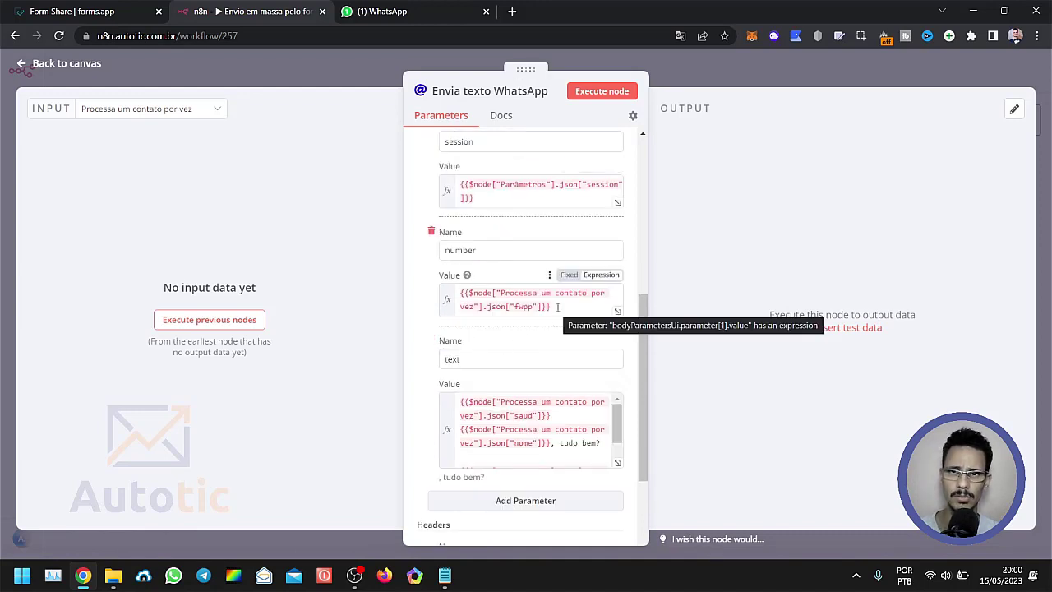
drag(557, 307, 523, 308)
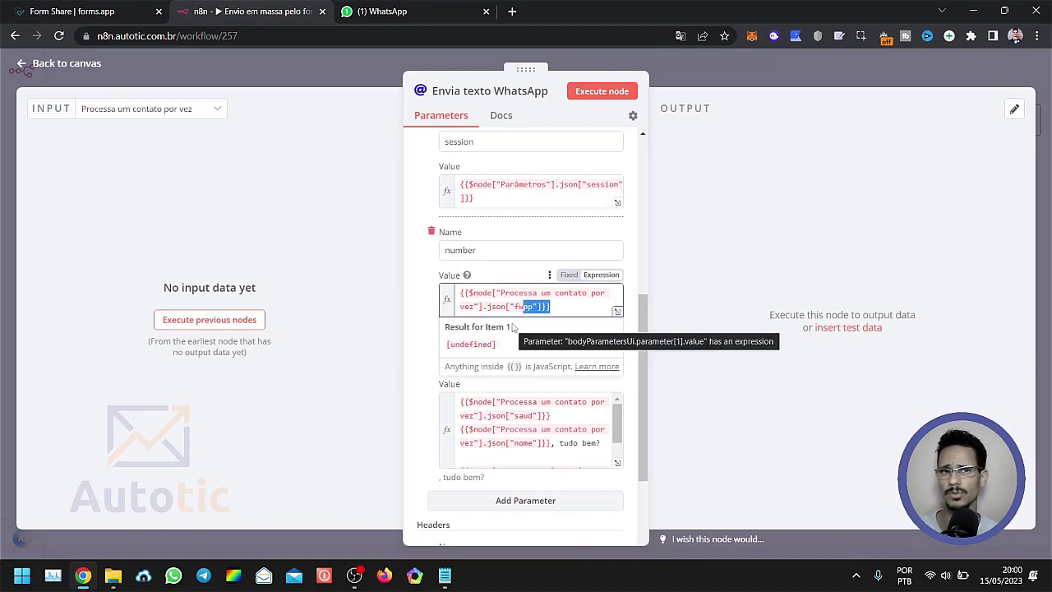
click(422, 342)
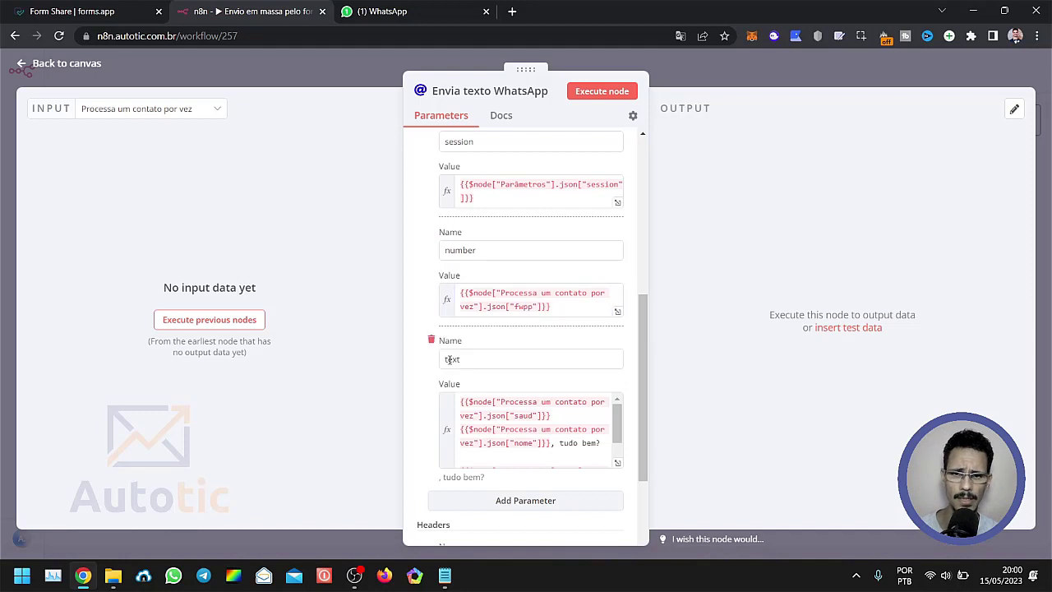
Open the text parameter's expression in the expression editor and examine its saud, nome and texto variables and the blank line between them.
scroll(477, 376, down, 1)
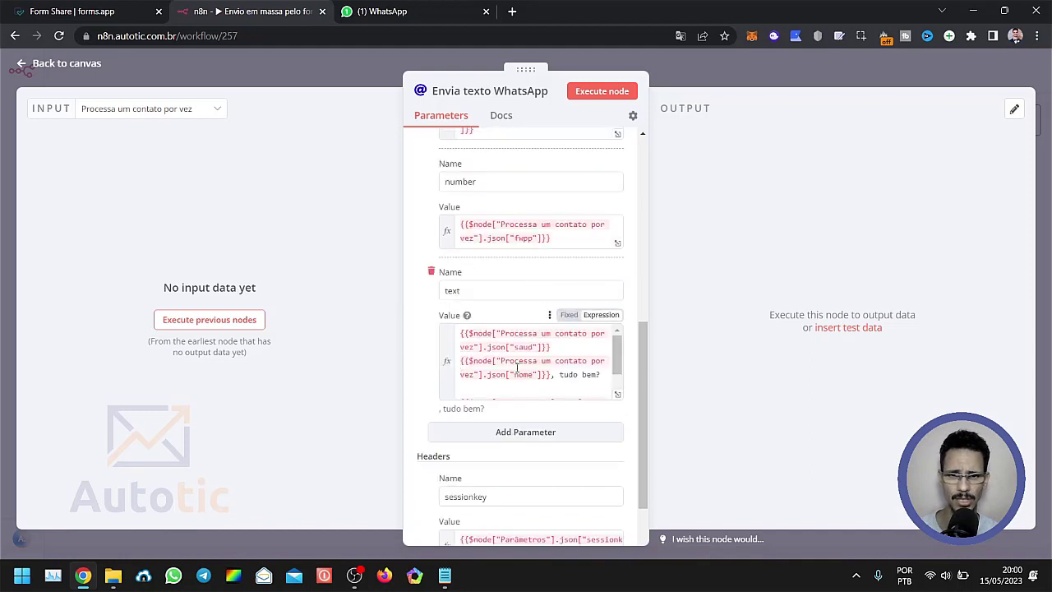
click(615, 398)
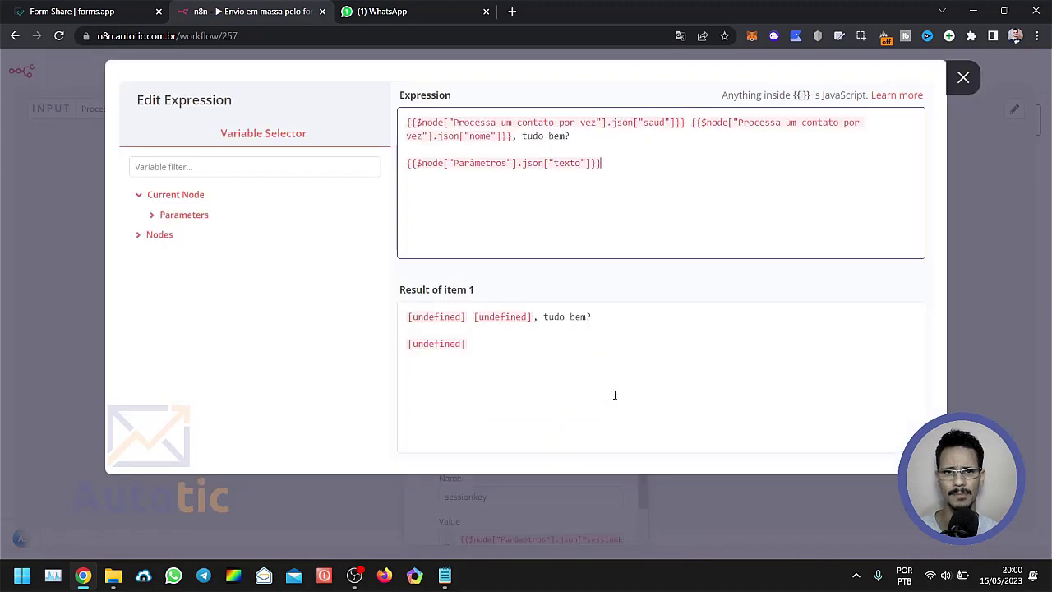
drag(409, 119, 687, 124)
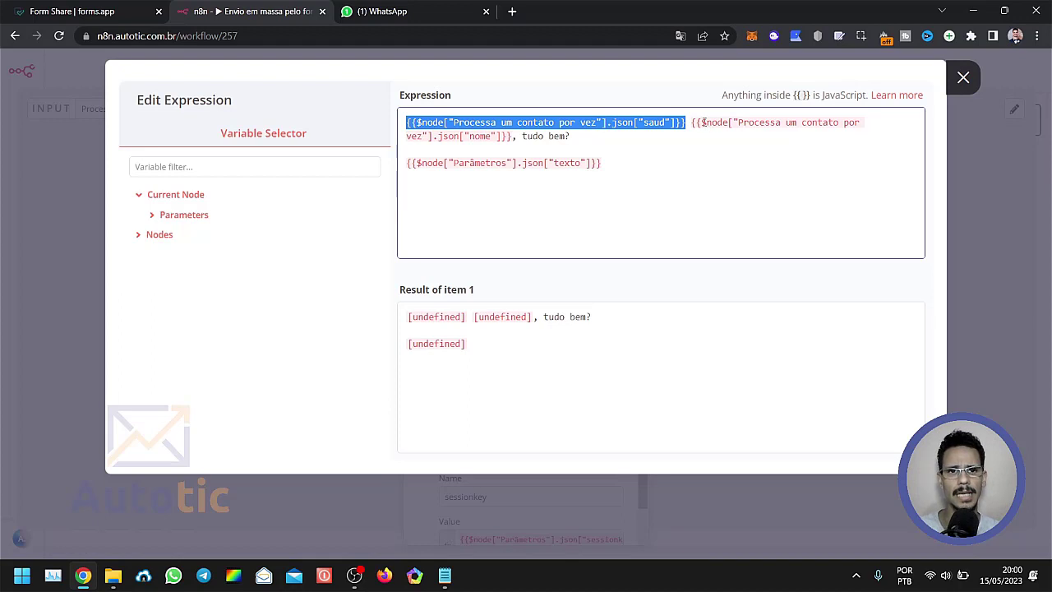
drag(693, 121, 674, 147)
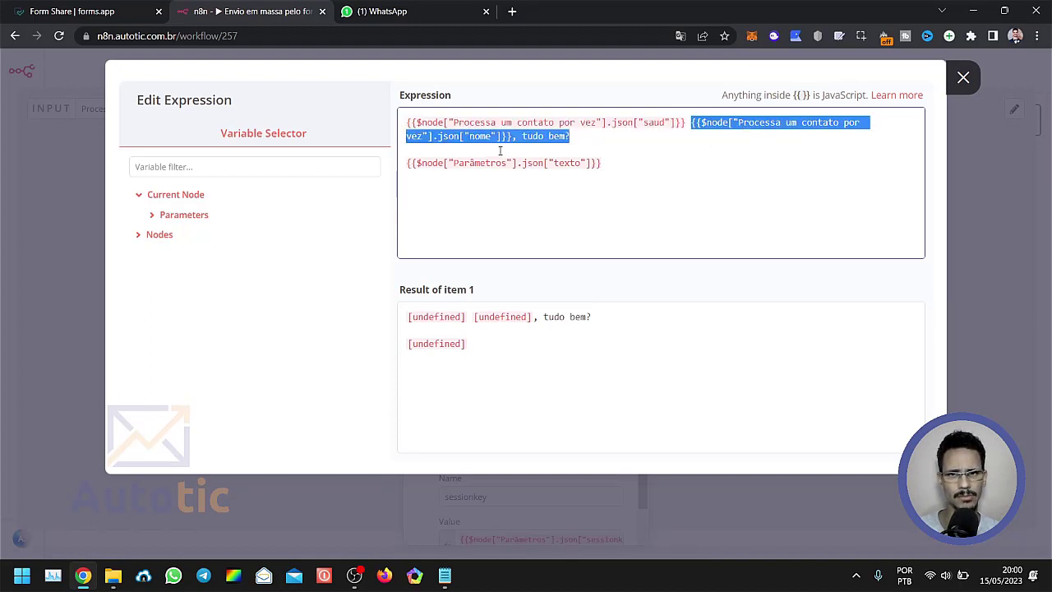
drag(500, 151, 612, 134)
click(573, 161)
click(495, 151)
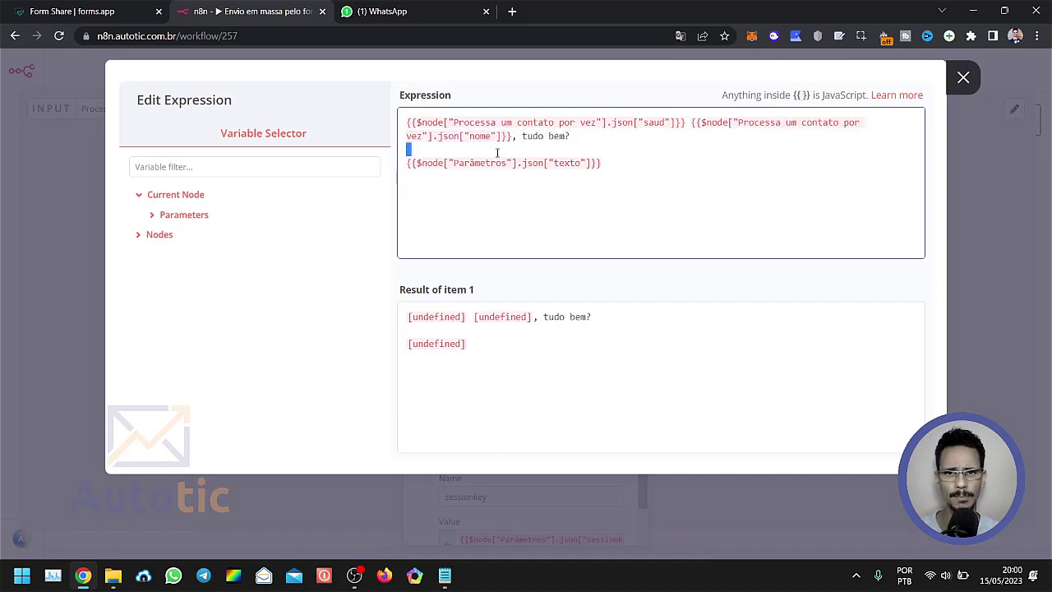
drag(533, 153, 623, 176)
click(580, 171)
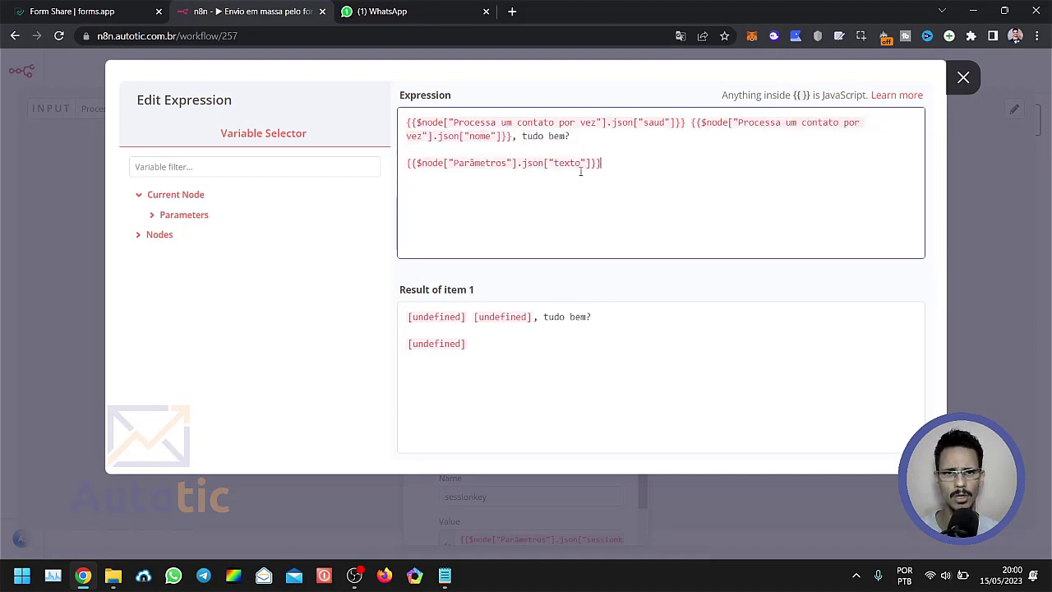
double_click(555, 163)
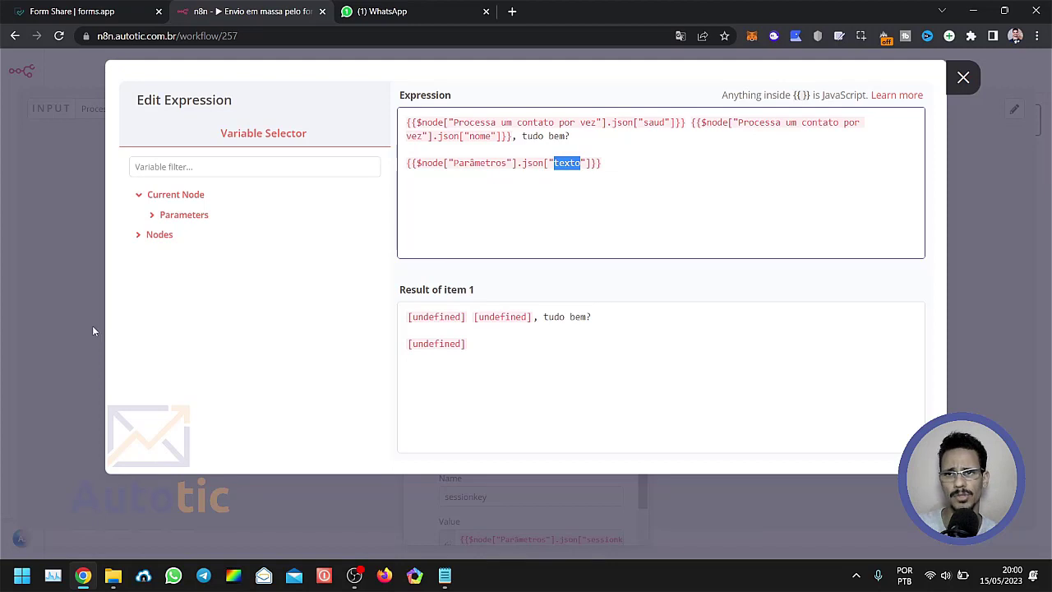
Close the text expression editor and the "Envia texto WhatsApp" node, and fit the whole workflow on the canvas.
click(68, 10)
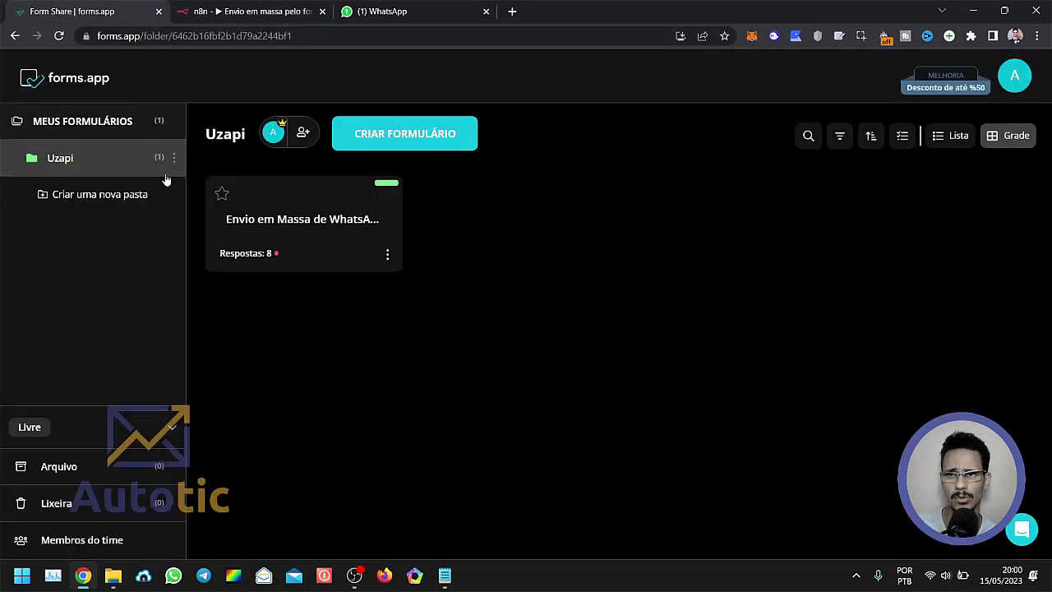
click(251, 9)
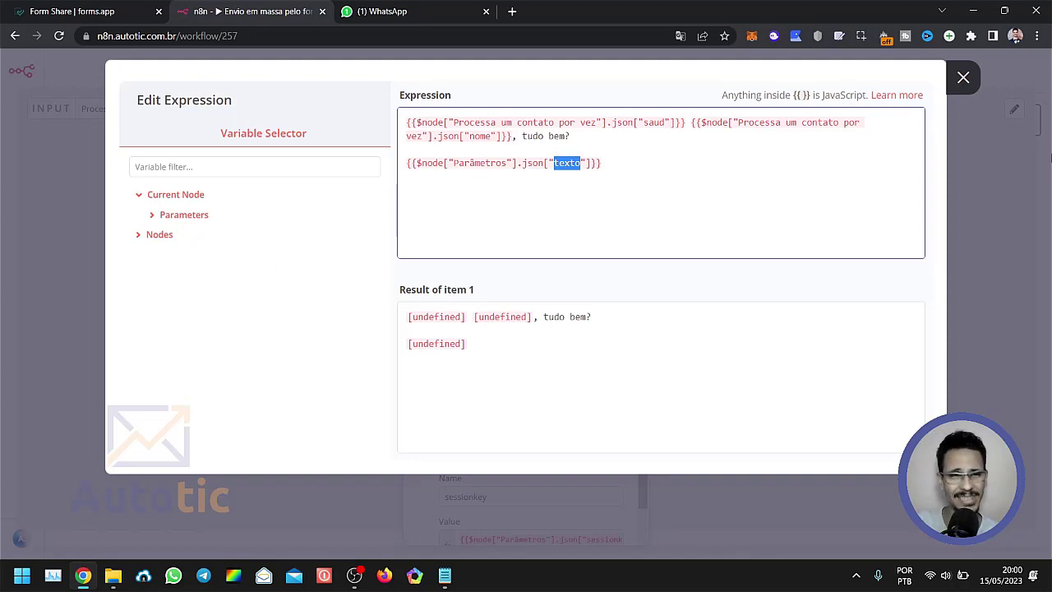
click(998, 220)
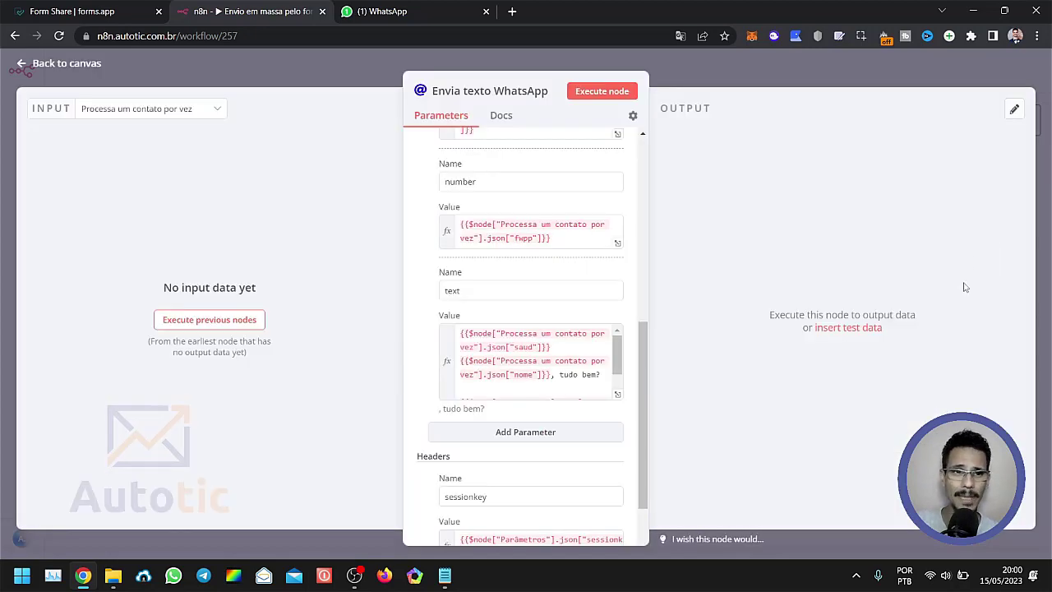
click(722, 65)
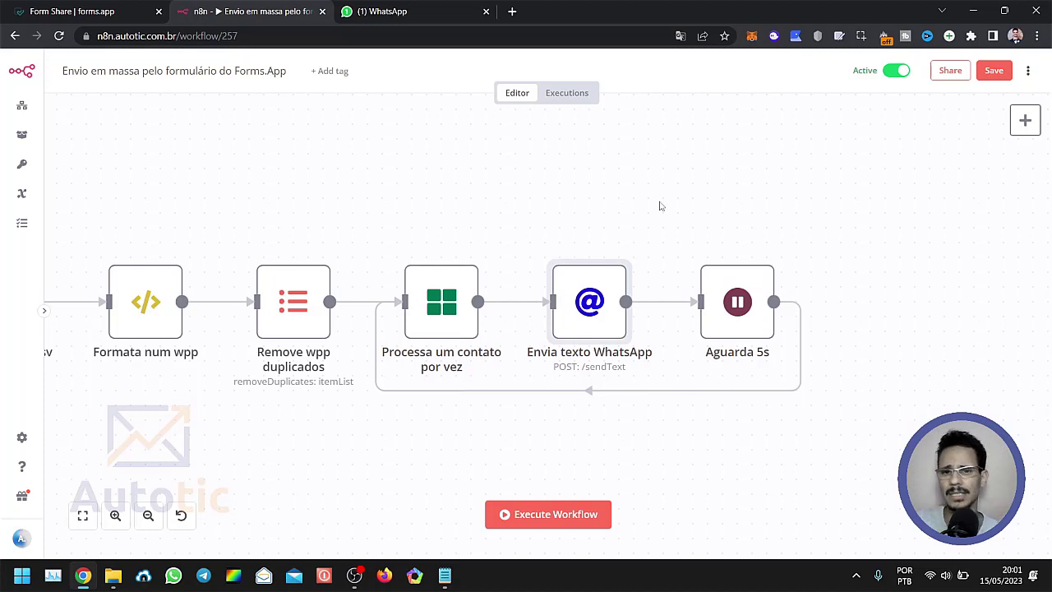
click(82, 518)
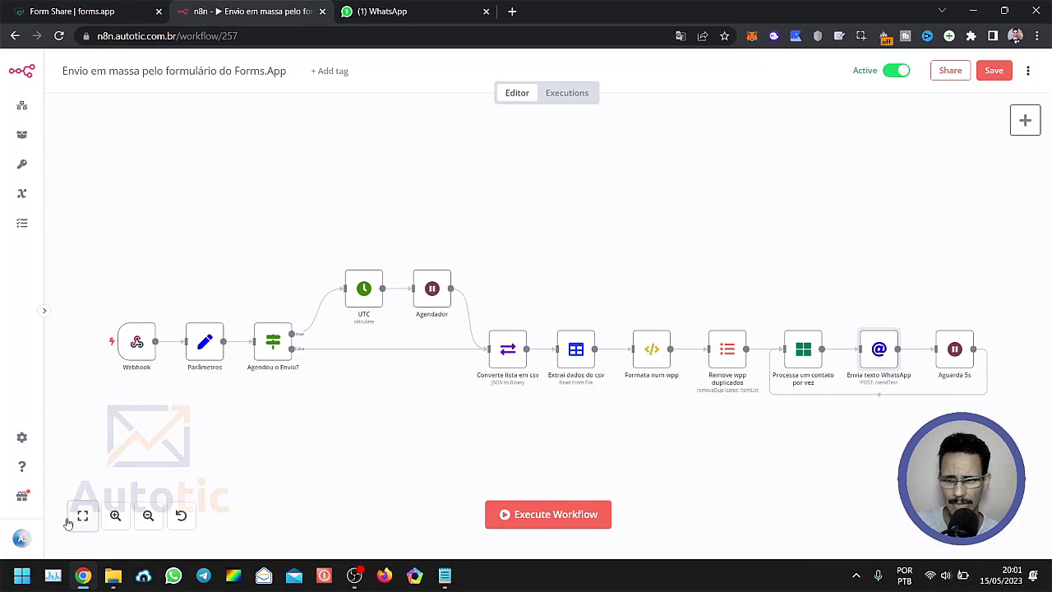
click(434, 441)
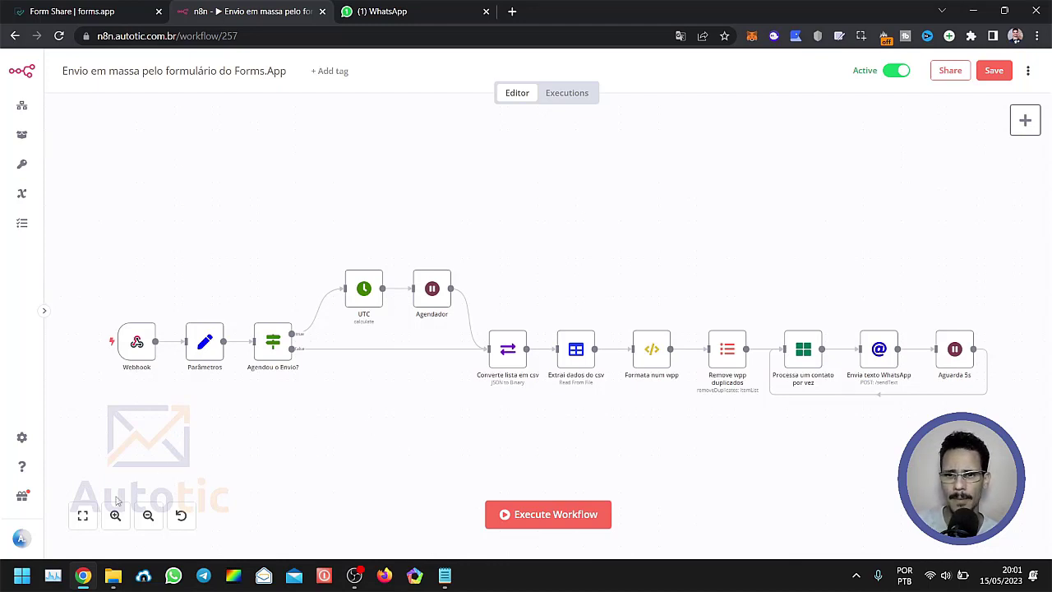
click(88, 522)
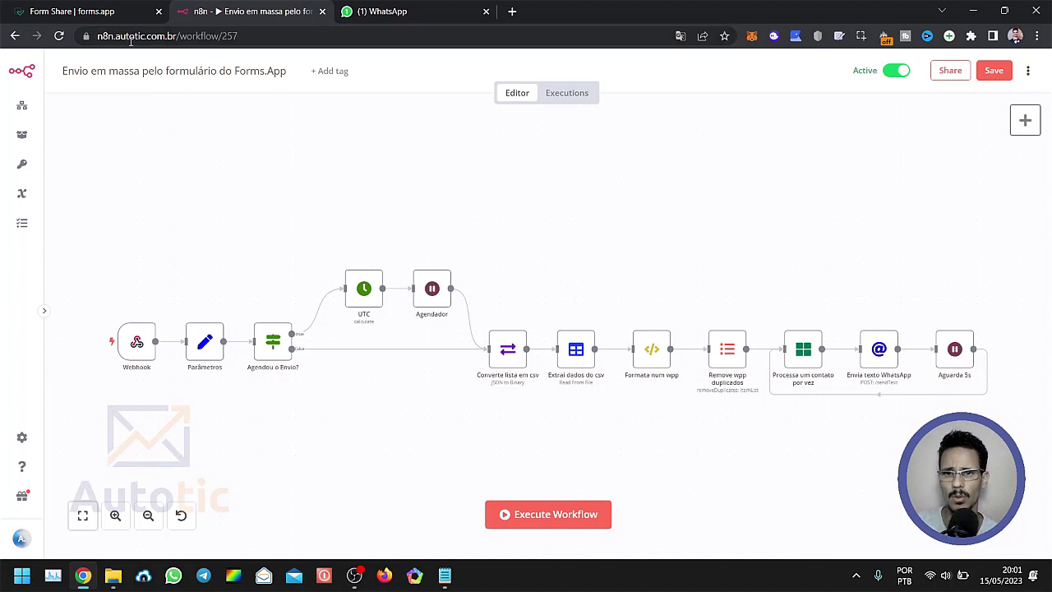
Switch to forms.app and open the "Envio em Massa de WhatsApp" form in the Uzapi folder for editing.
click(88, 13)
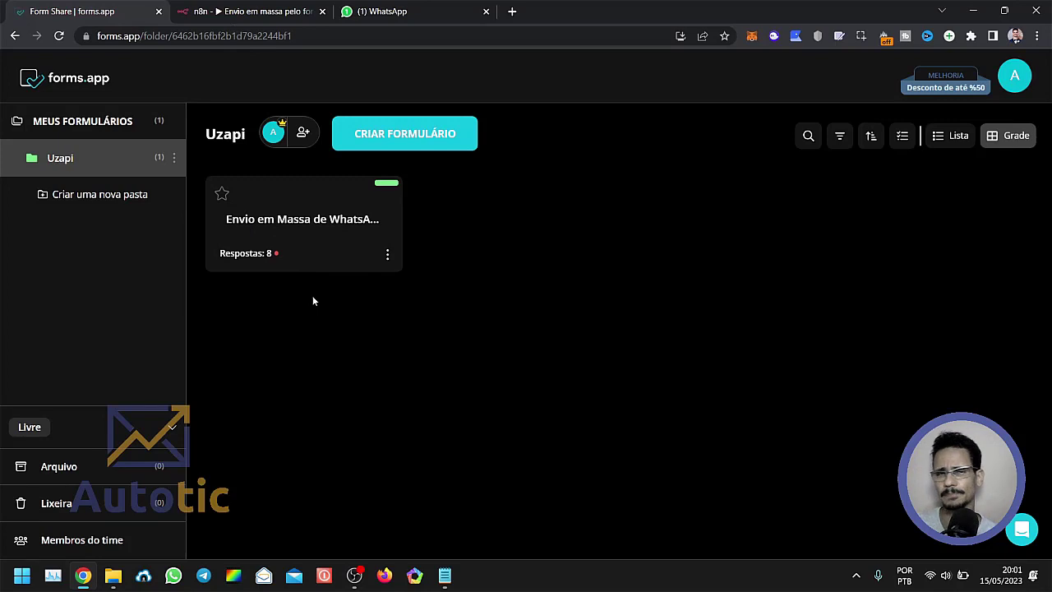
click(253, 15)
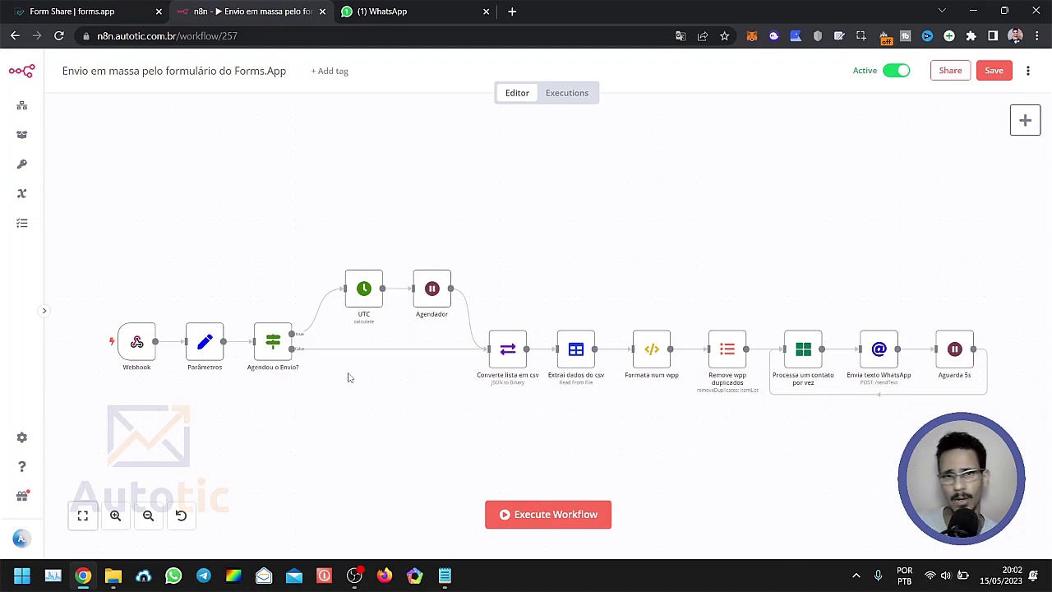
click(95, 10)
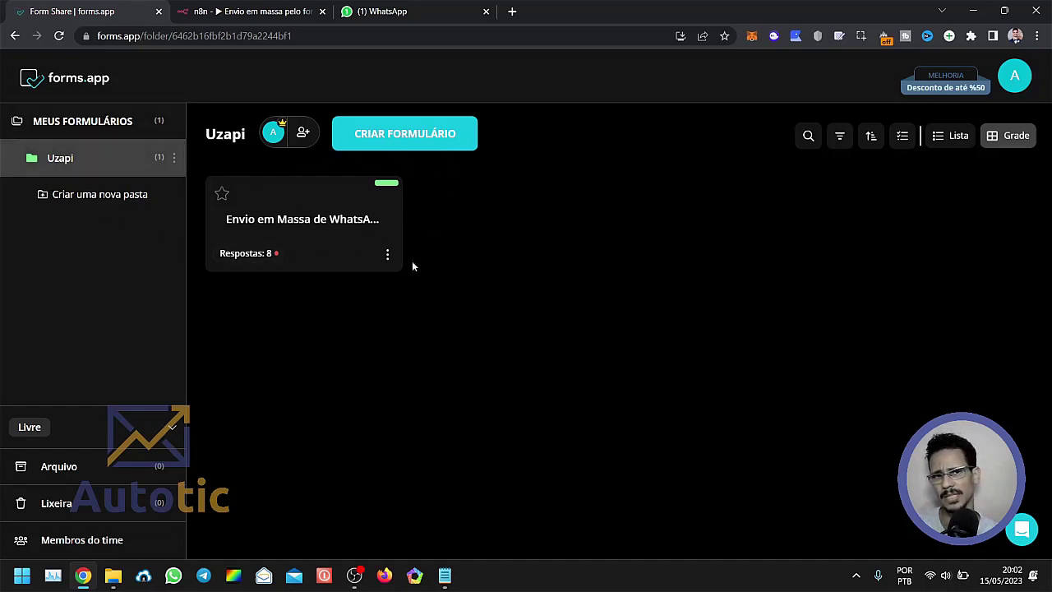
click(121, 176)
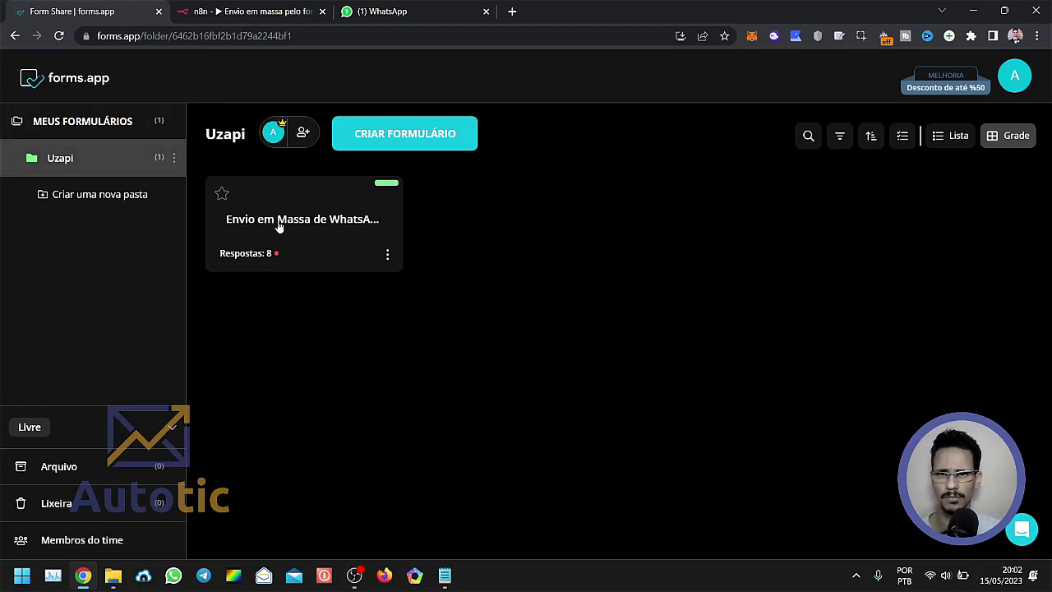
click(387, 254)
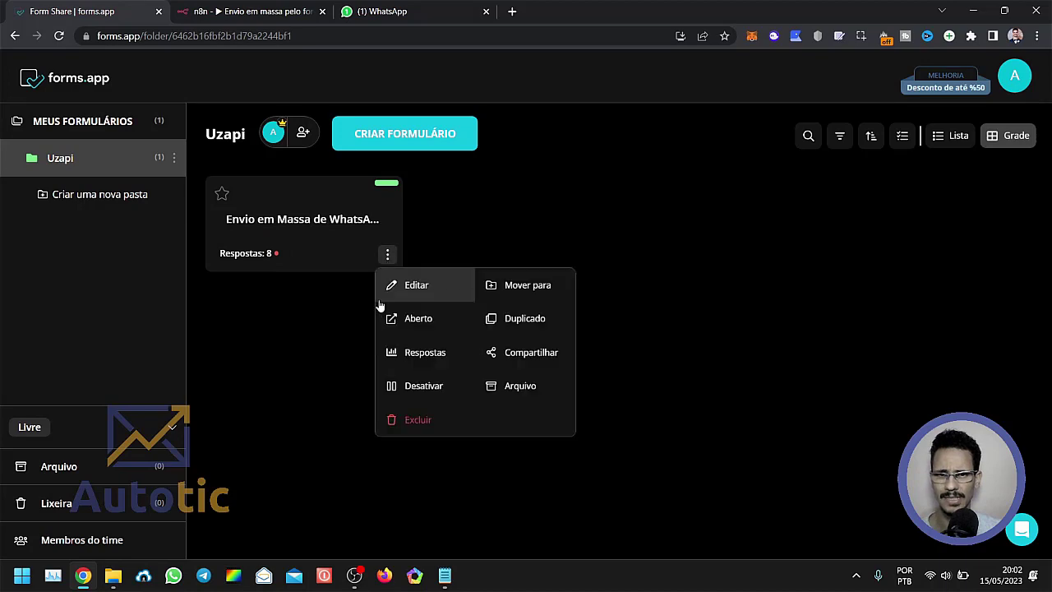
click(427, 287)
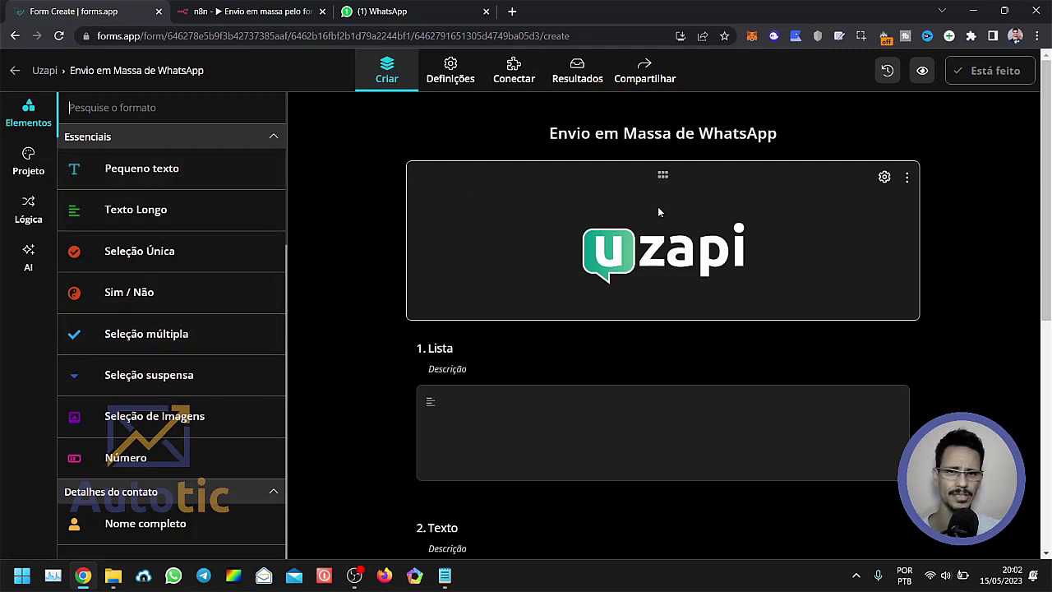
Examine the form's title, the Uzapi logo and the overall layout of its fields.
scroll(583, 207, down, 1)
scroll(577, 278, down, 3)
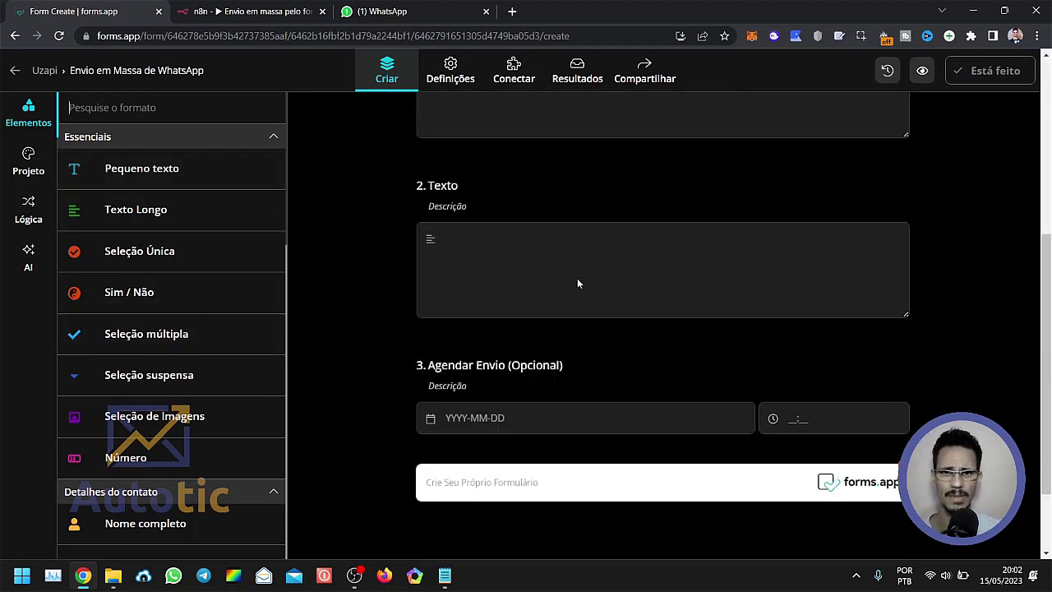
scroll(575, 283, up, 5)
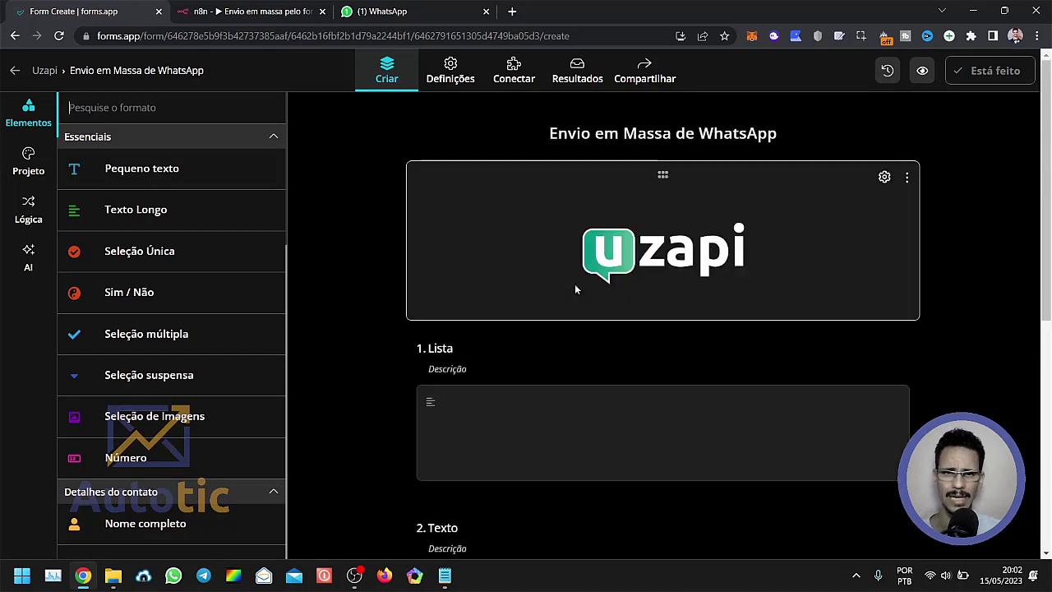
click(558, 134)
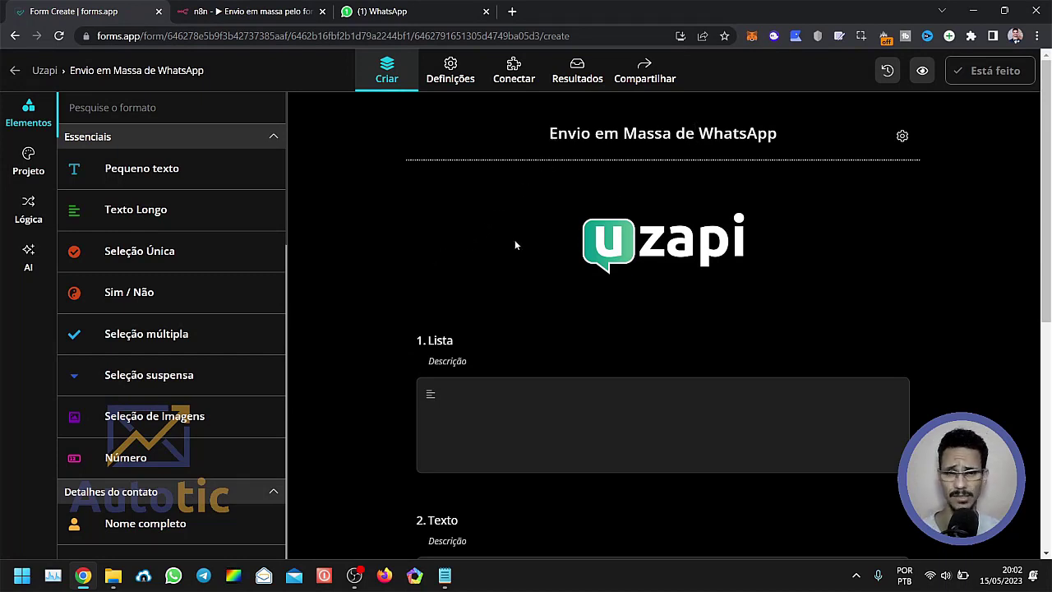
click(368, 265)
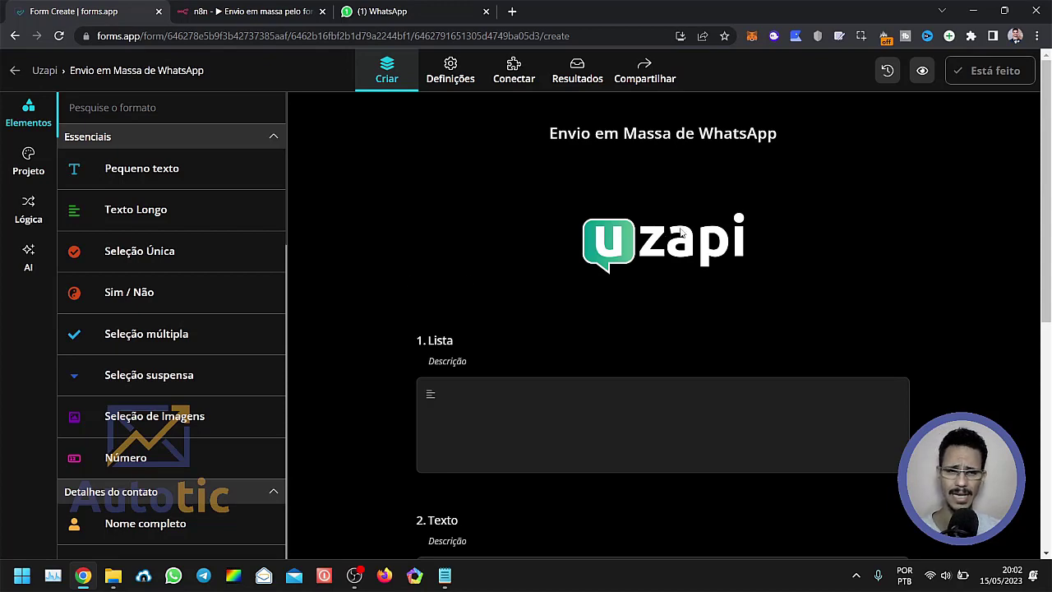
Examine which element types build the form: Conteúdo da imagem for the logo, Texto Longo for Lista and Texto, Encontro for Agendar Envio.
scroll(188, 397, down, 10)
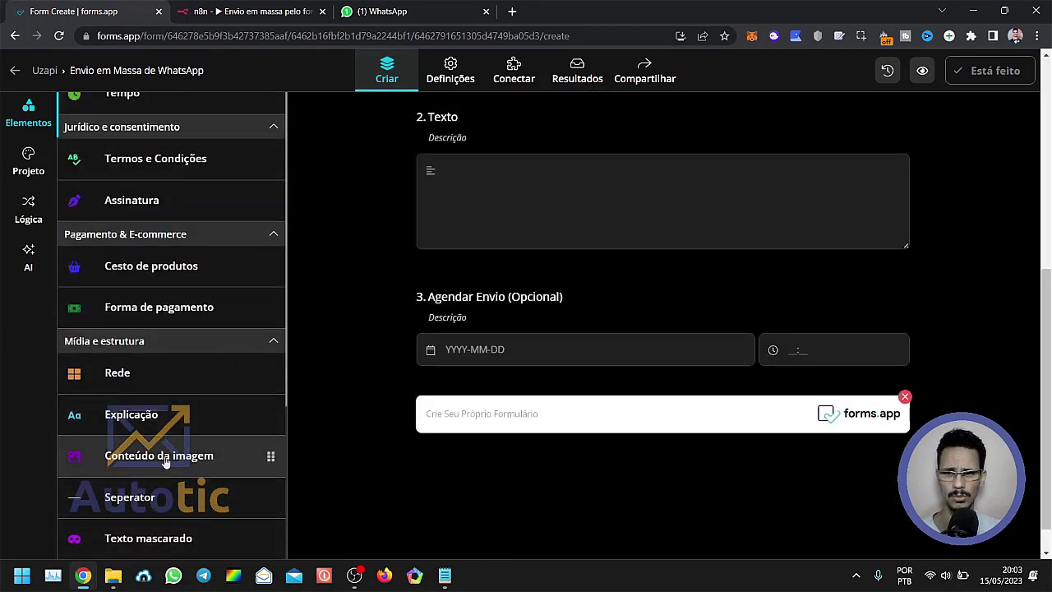
scroll(457, 339, up, 5)
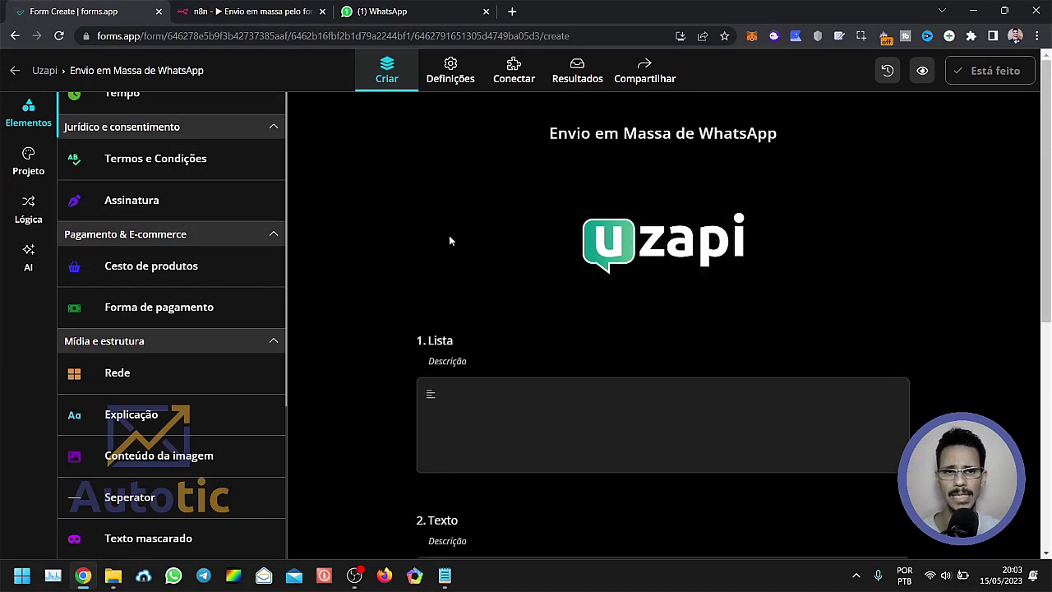
scroll(454, 296, down, 2)
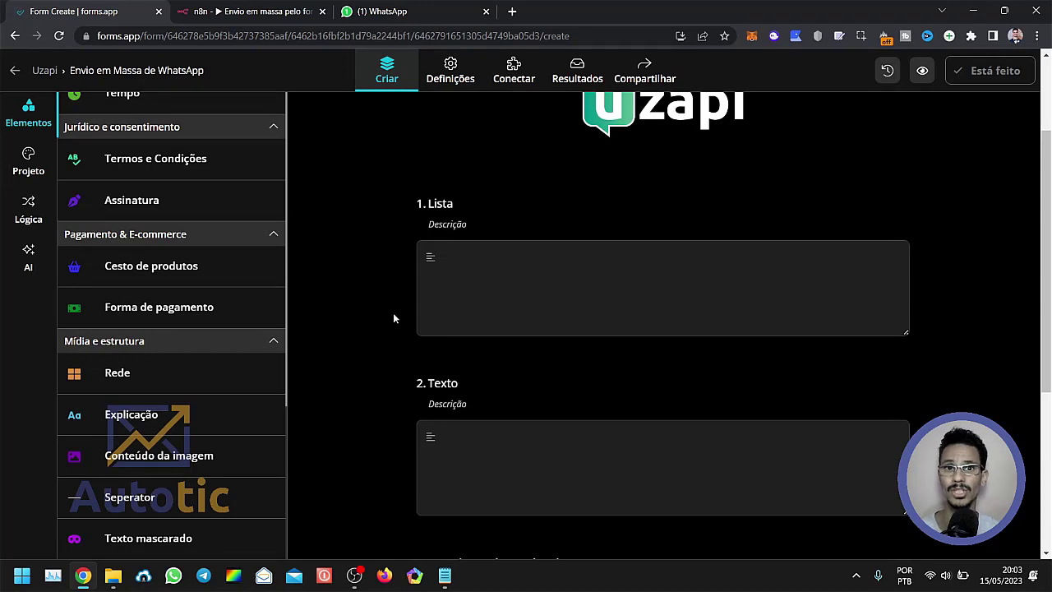
scroll(435, 300, down, 1)
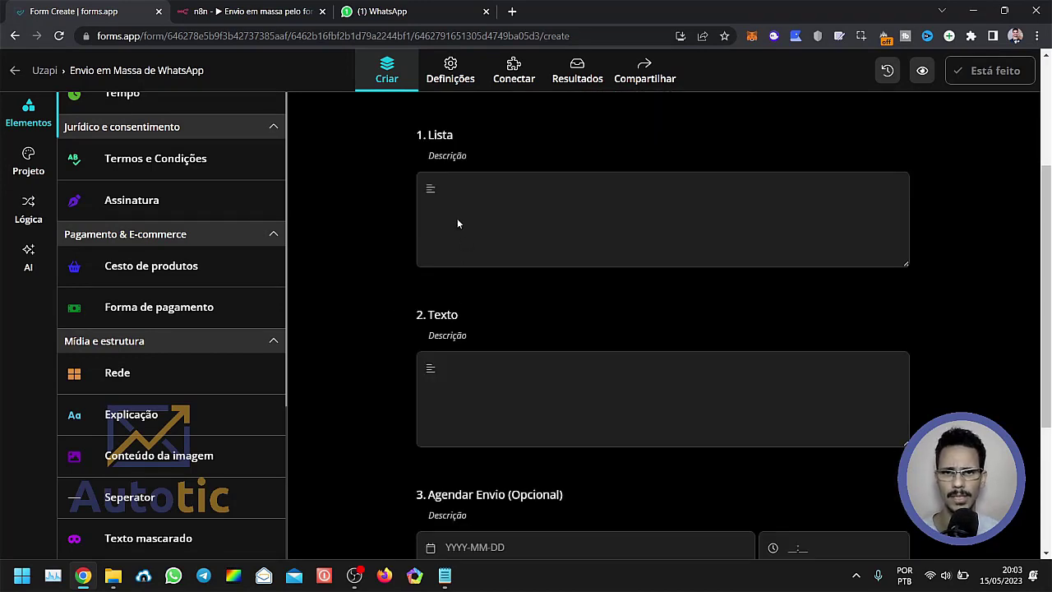
scroll(118, 275, up, 10)
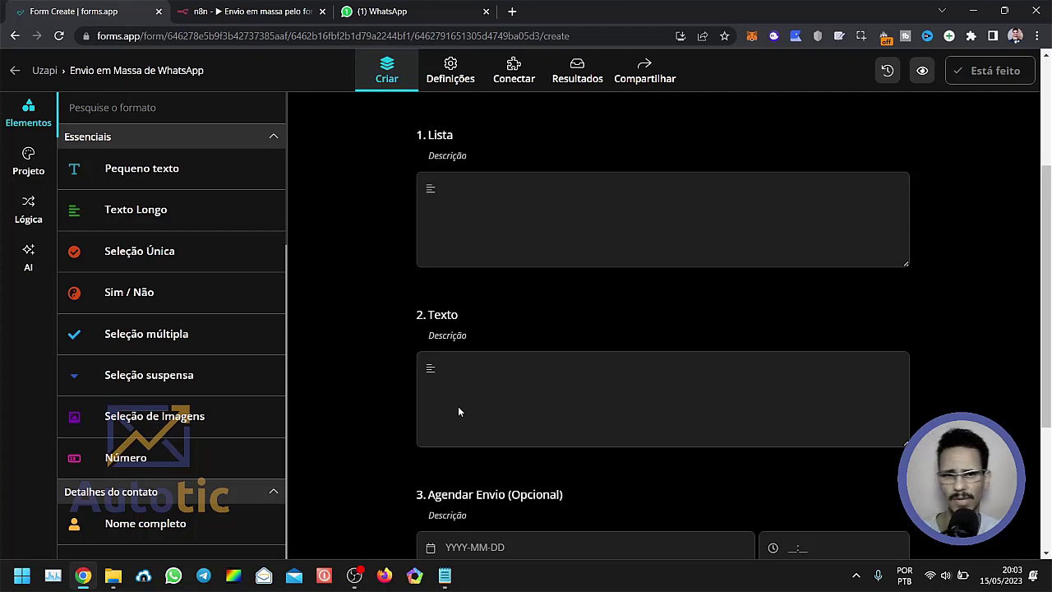
scroll(468, 399, down, 2)
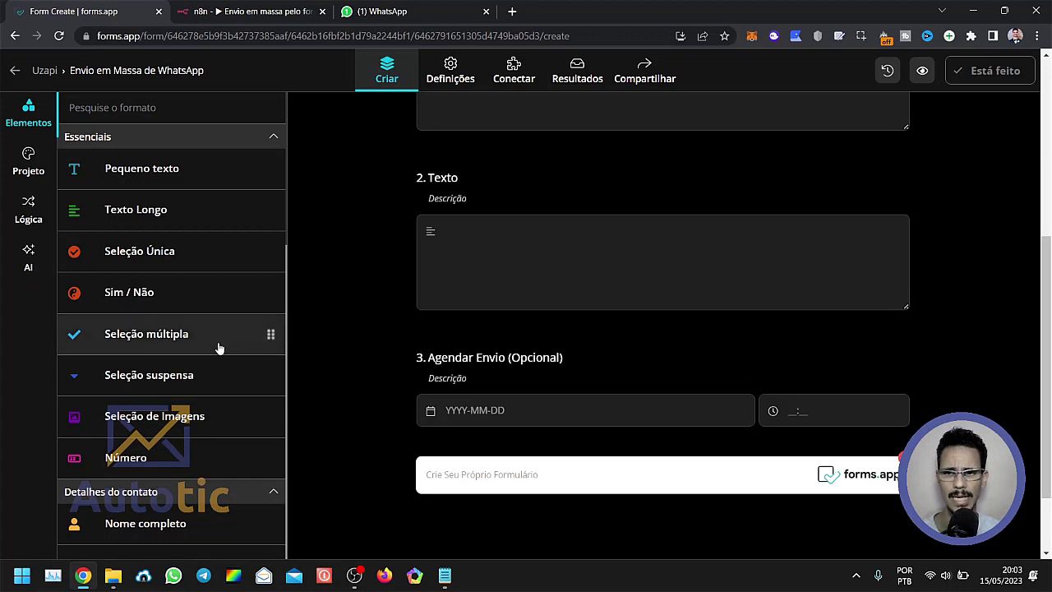
scroll(165, 329, down, 6)
scroll(176, 345, down, 2)
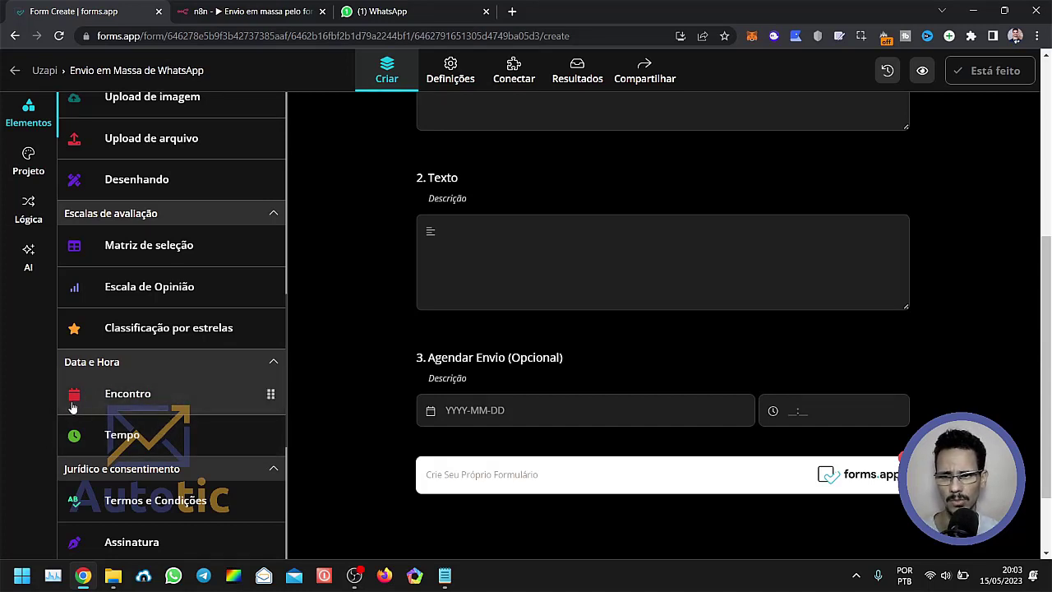
Open the settings of the "Agendar Envio (Opcional)" field and examine its date format, separator and time options.
click(487, 415)
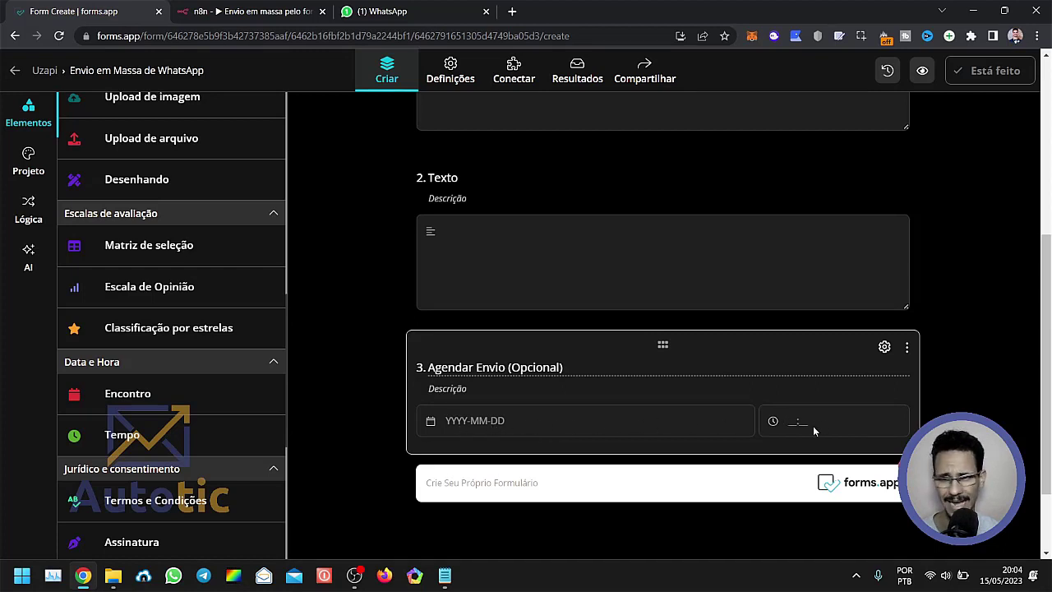
click(884, 348)
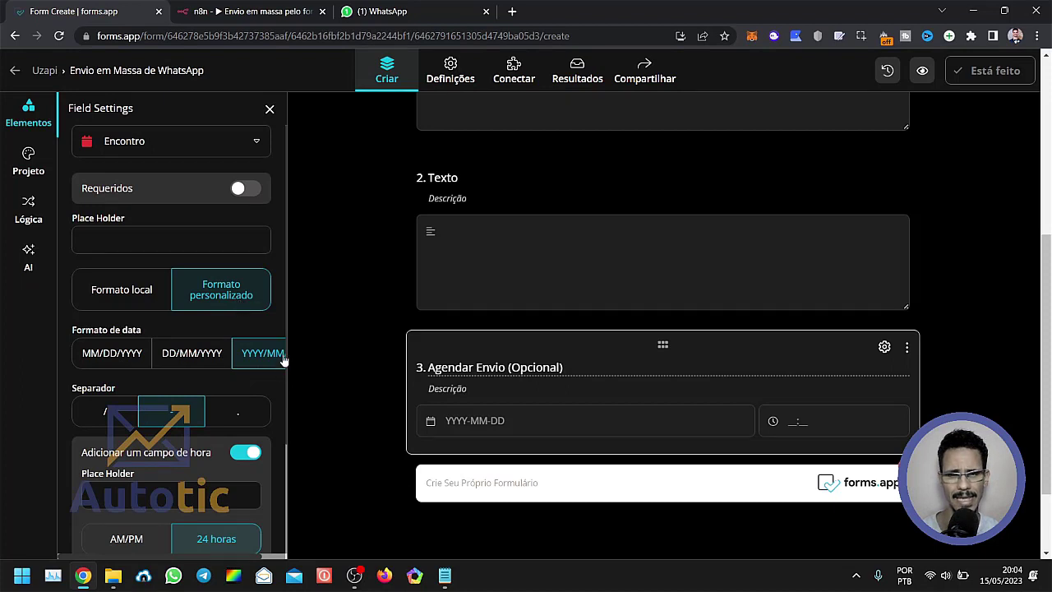
scroll(228, 380, down, 2)
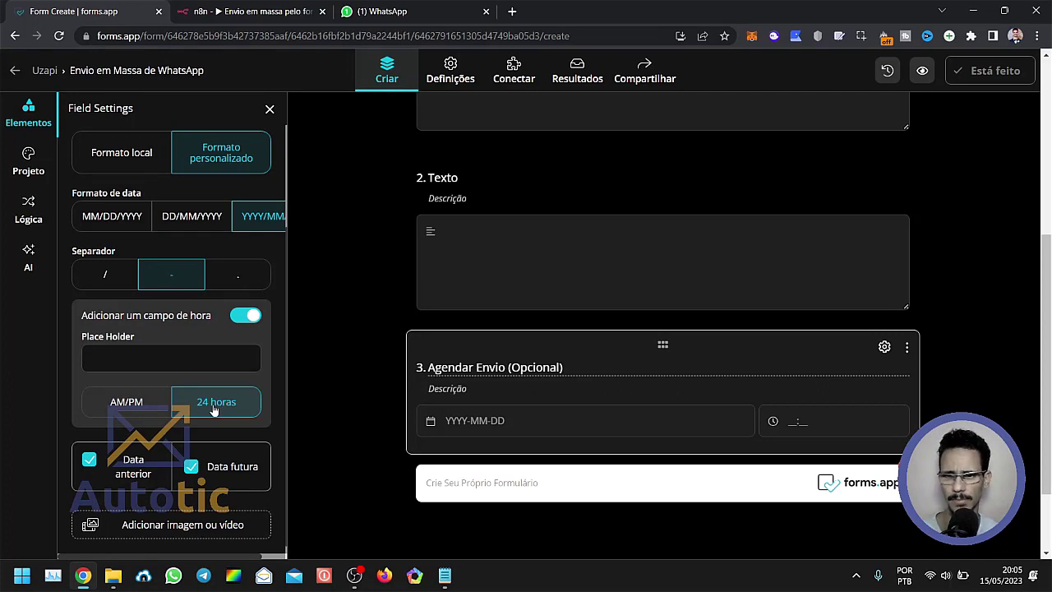
scroll(213, 410, up, 4)
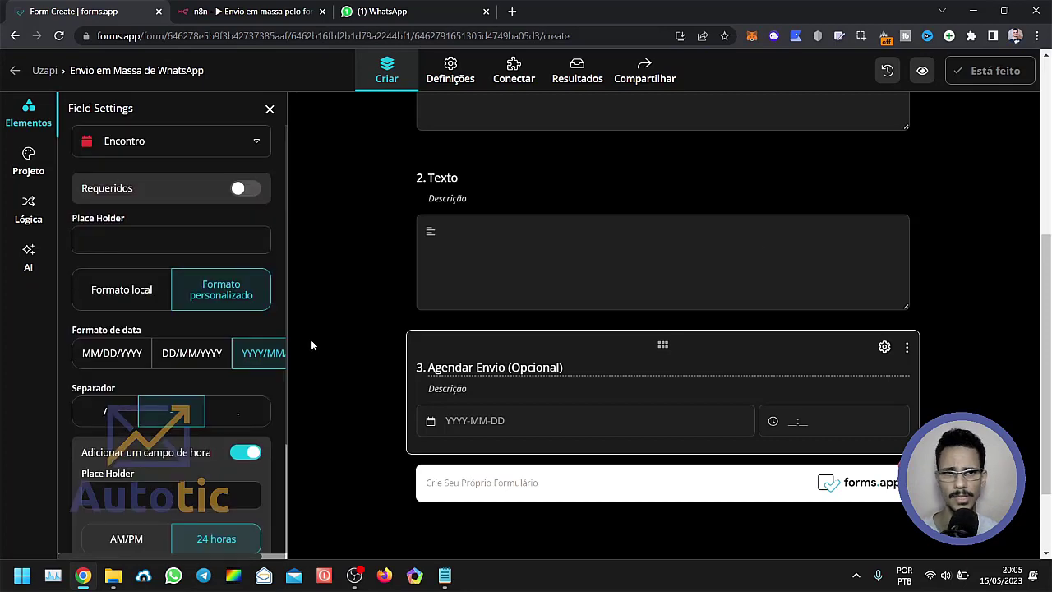
Make the Lista field required and close its settings.
scroll(444, 313, up, 4)
click(452, 298)
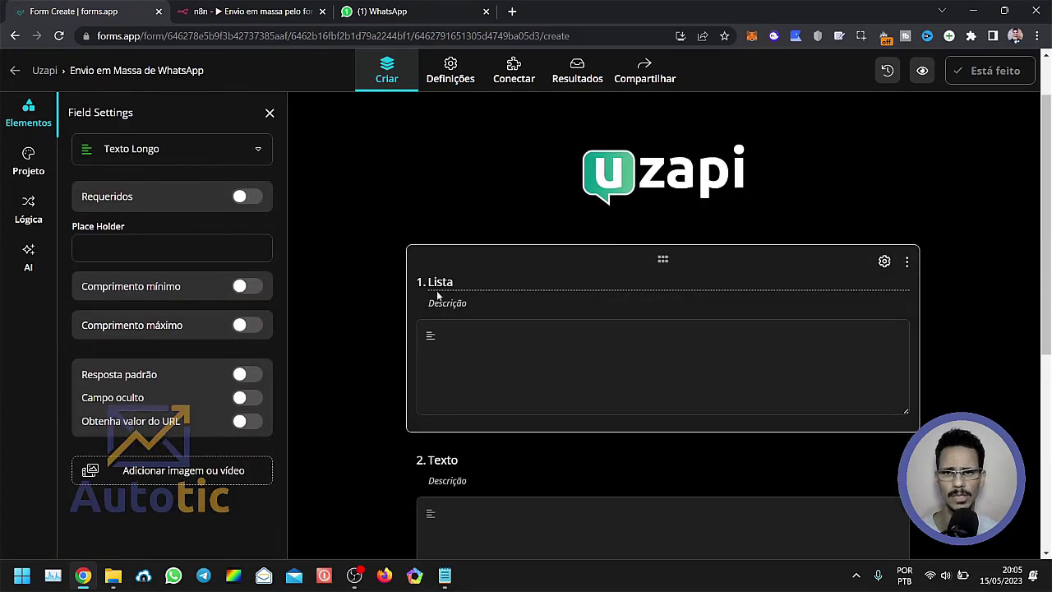
click(243, 198)
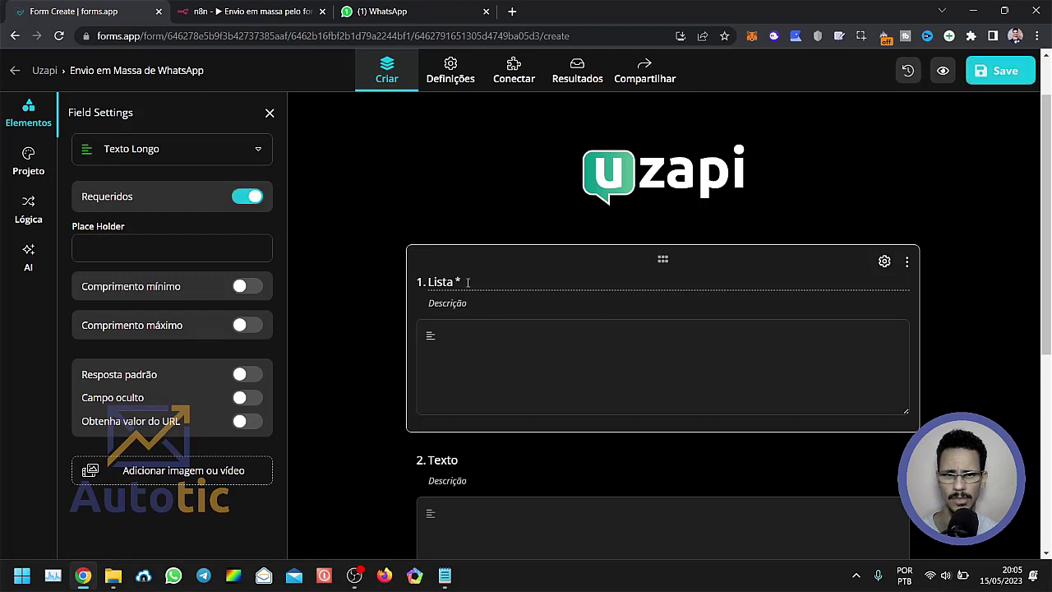
click(375, 215)
Make the Texto field required, close its settings and review the form's fields.
scroll(309, 344, down, 2)
click(334, 386)
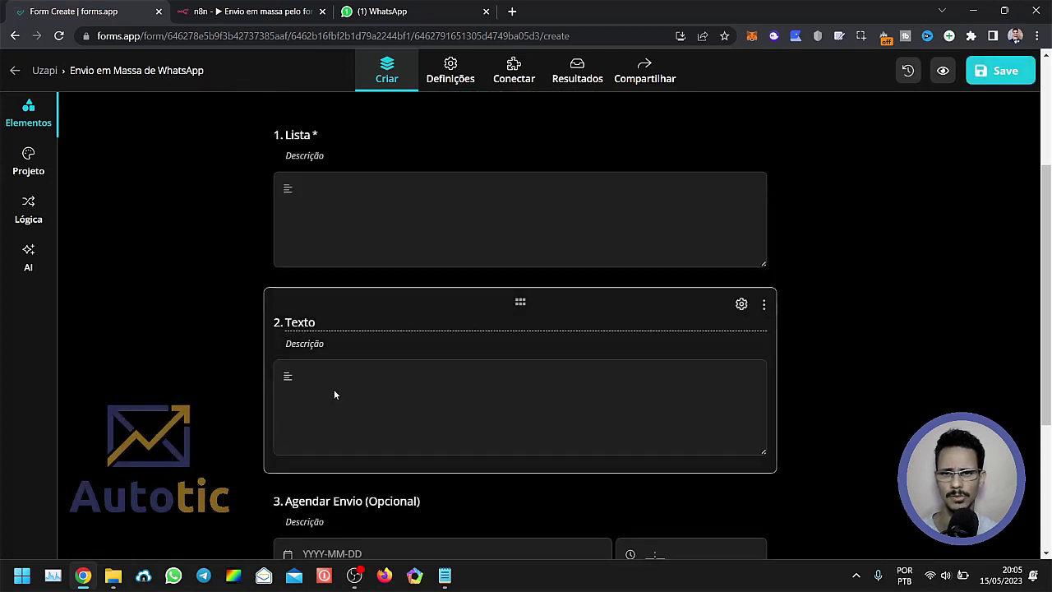
click(740, 304)
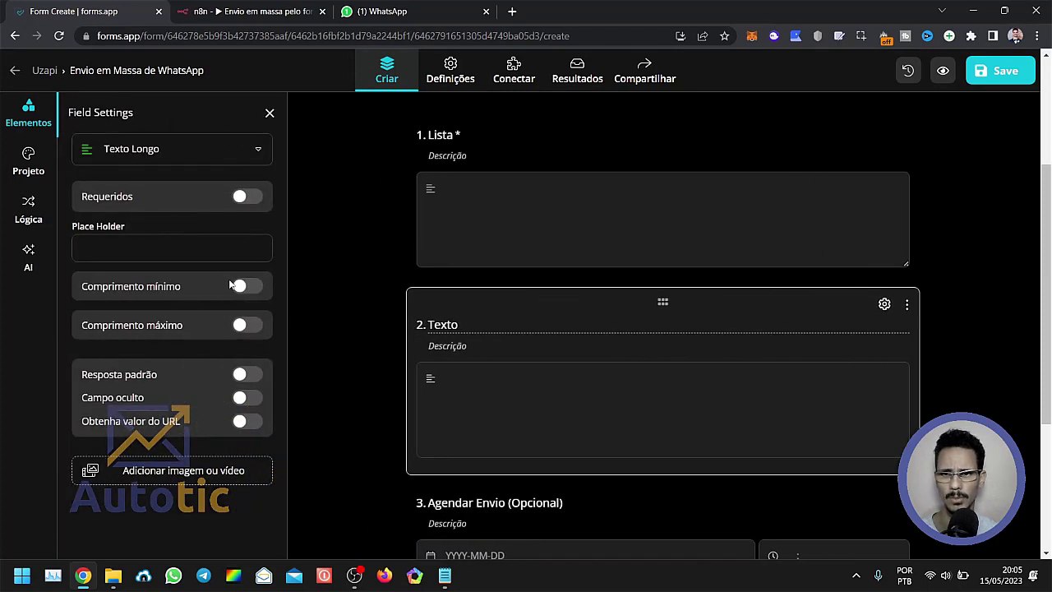
click(244, 198)
click(357, 288)
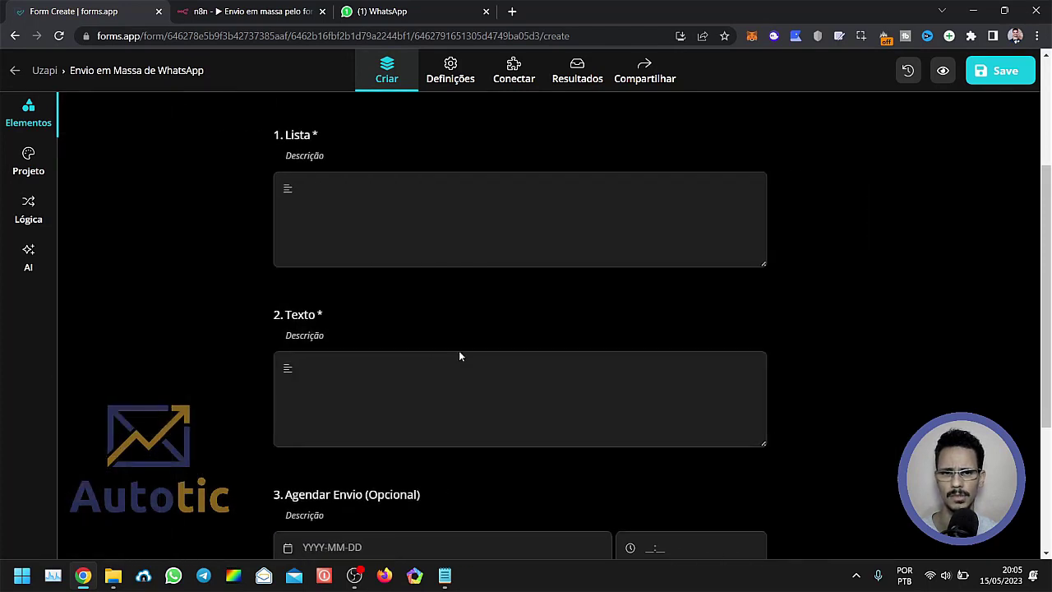
scroll(337, 320, up, 2)
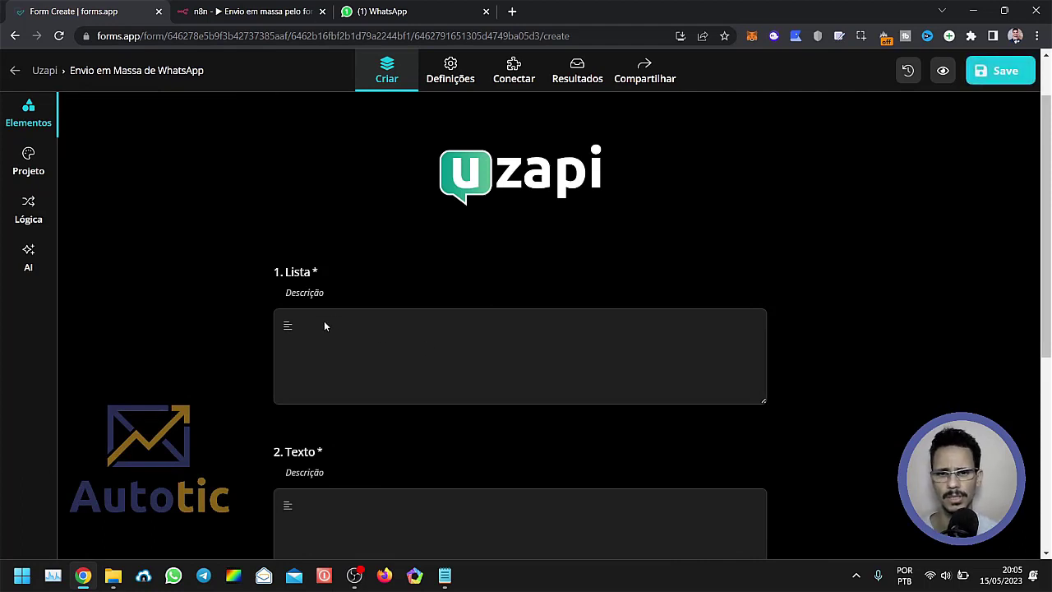
scroll(325, 326, down, 2)
scroll(287, 378, down, 1)
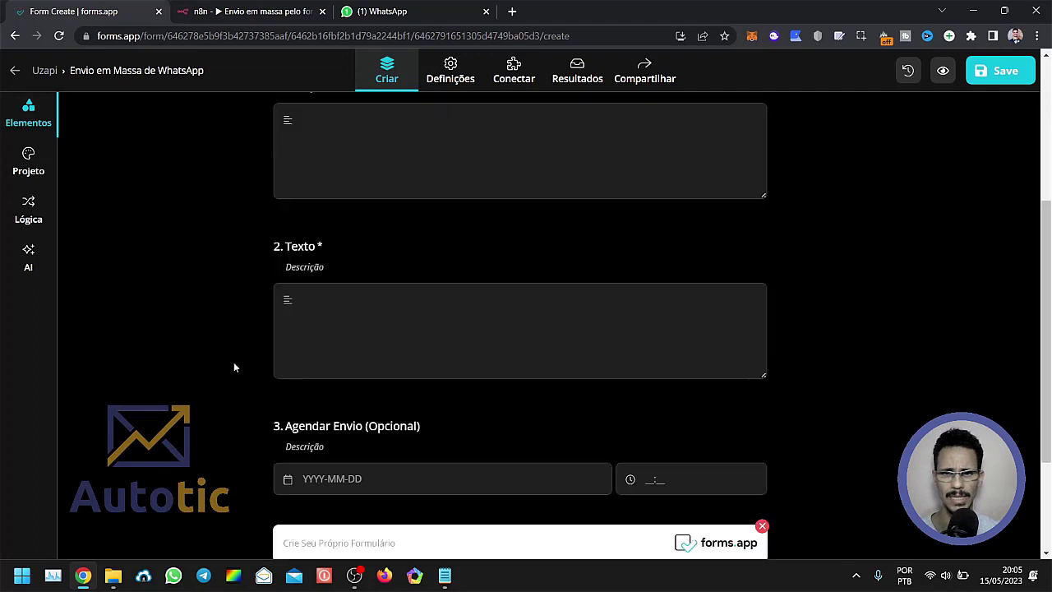
Review the Lista, Texto and Agendar Envio fields and save the form.
scroll(247, 366, down, 1)
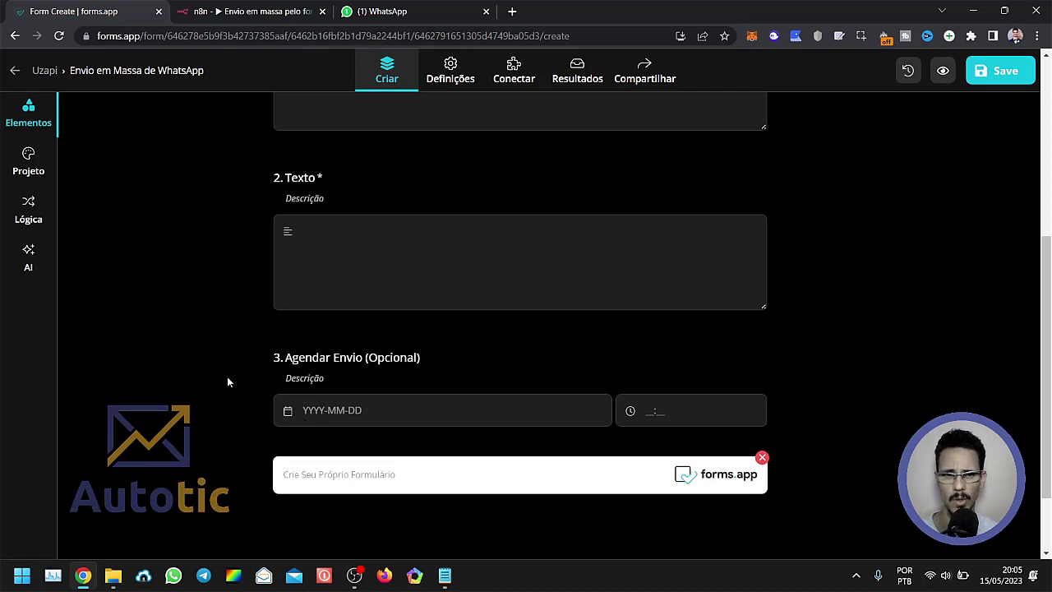
scroll(230, 353, up, 4)
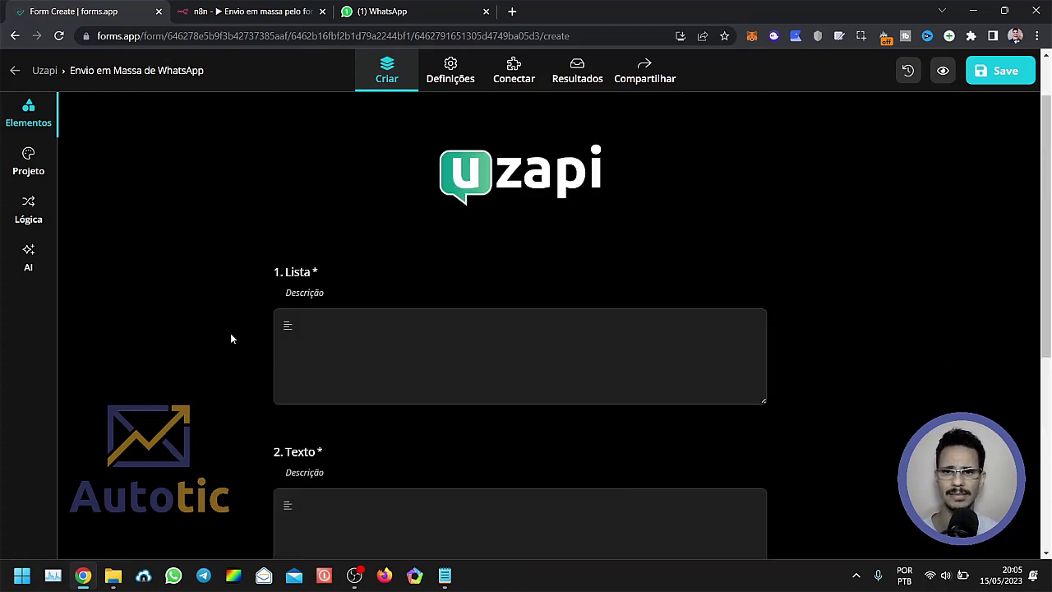
scroll(235, 345, down, 2)
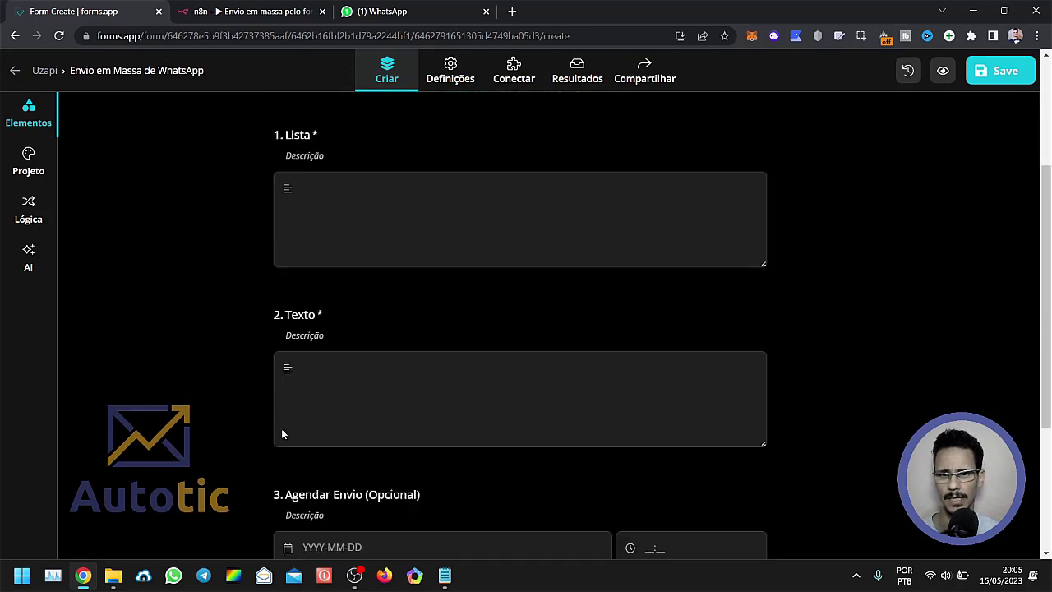
scroll(434, 477, down, 2)
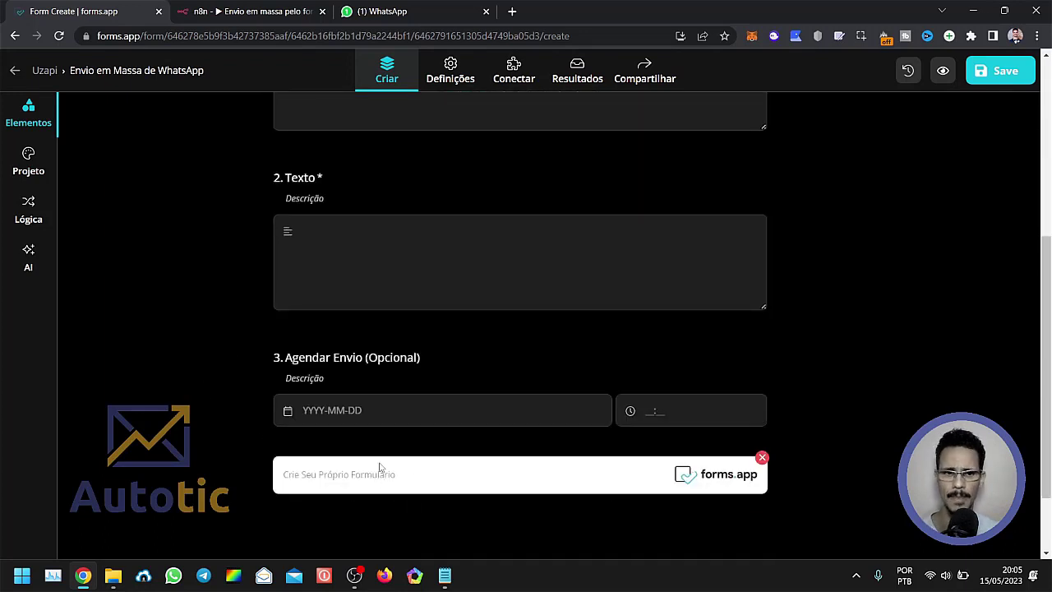
scroll(418, 458, up, 4)
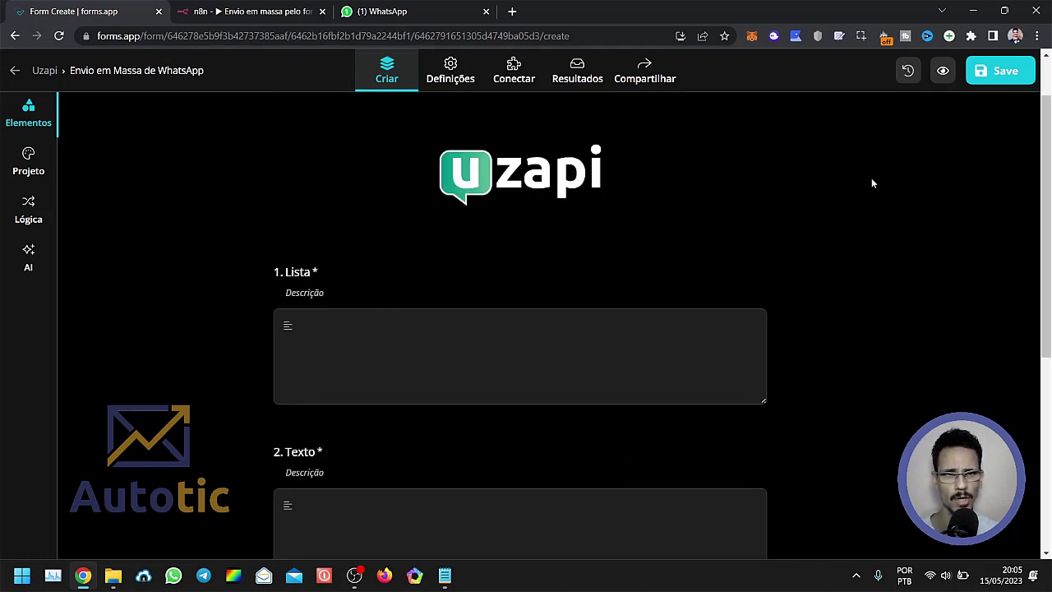
click(1005, 73)
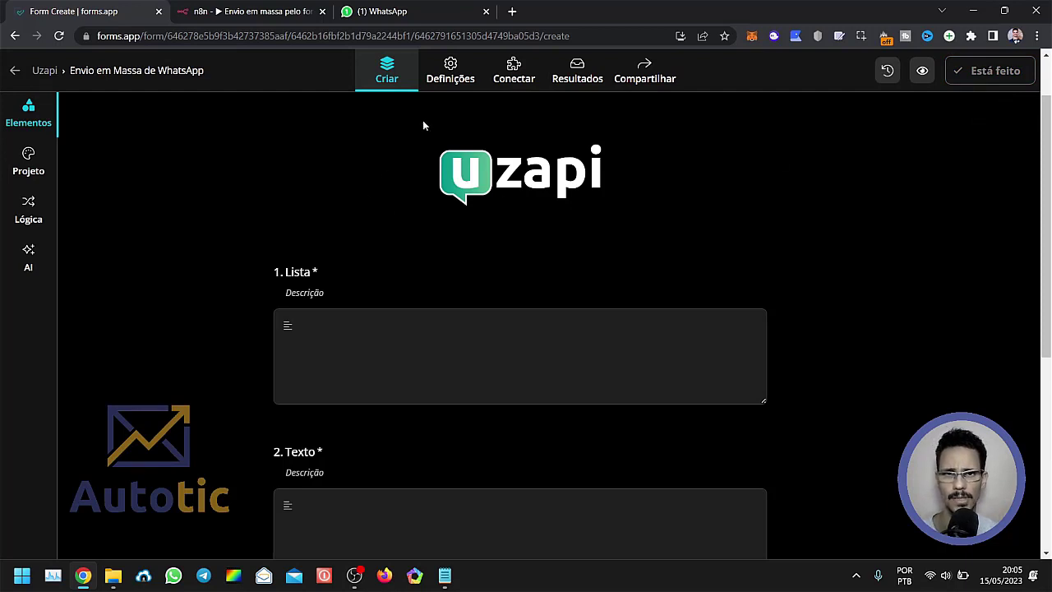
Open the form's integrations page, switch to the n8n workflow and open its Webhook node.
click(513, 77)
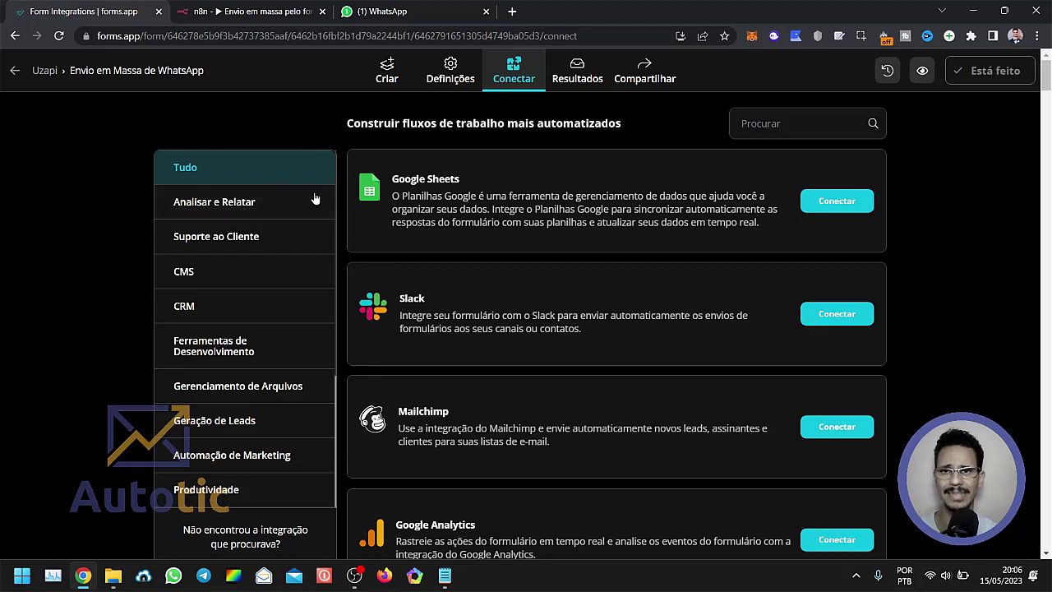
click(254, 12)
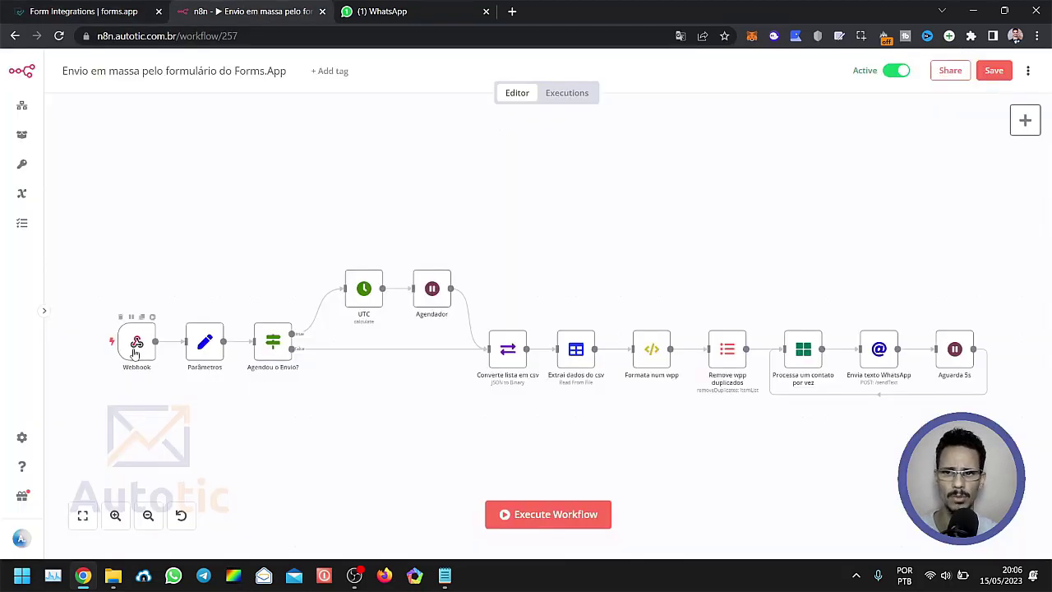
mouse_move(136, 355)
mouse_down()
mouse_move(134, 325)
mouse_move(133, 358)
mouse_up()
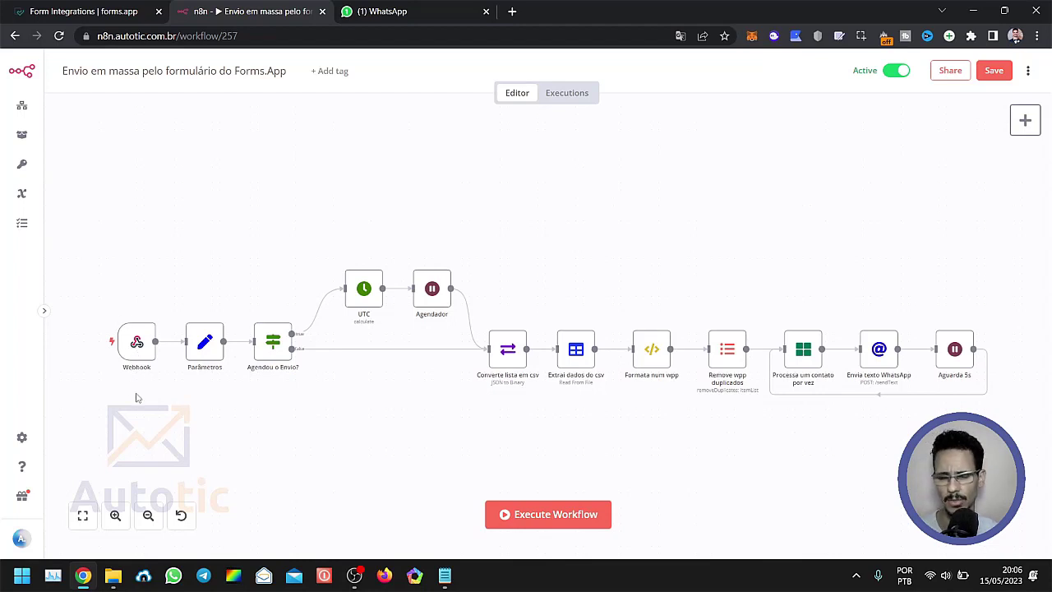
scroll(140, 403, up, 1)
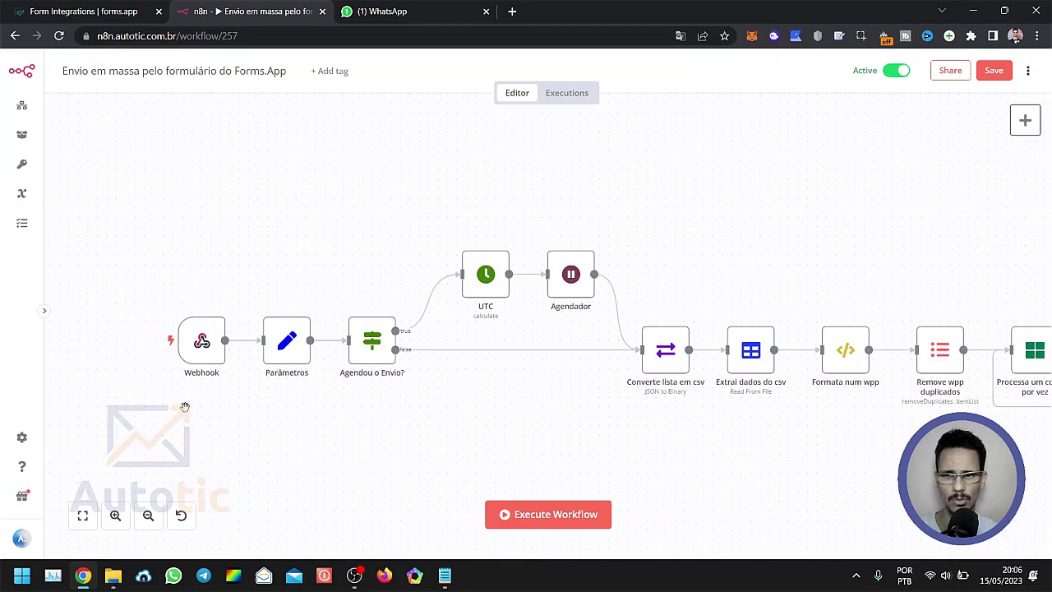
scroll(239, 420, up, 2)
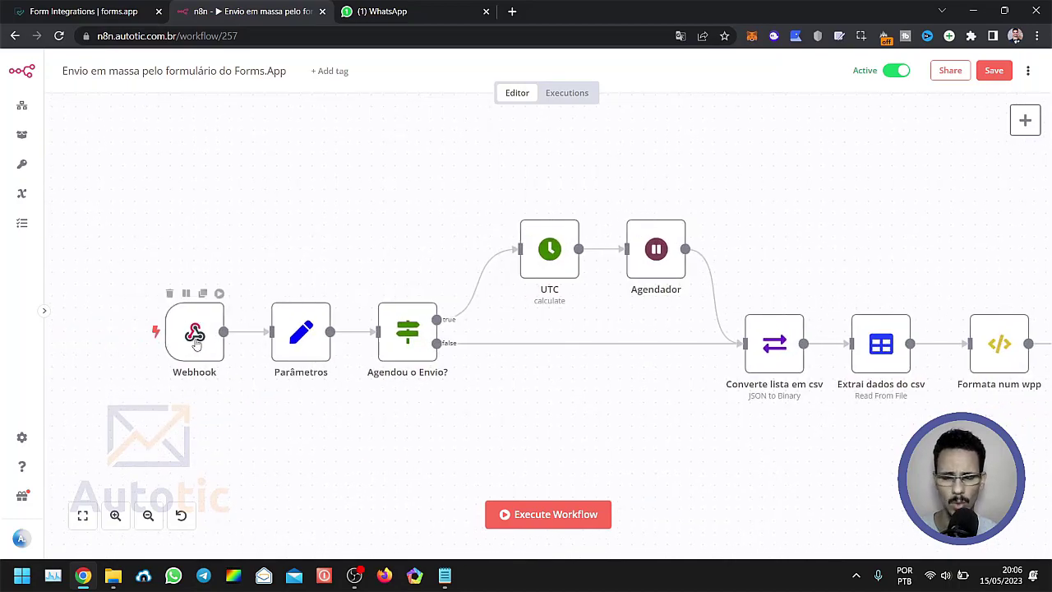
double_click(194, 344)
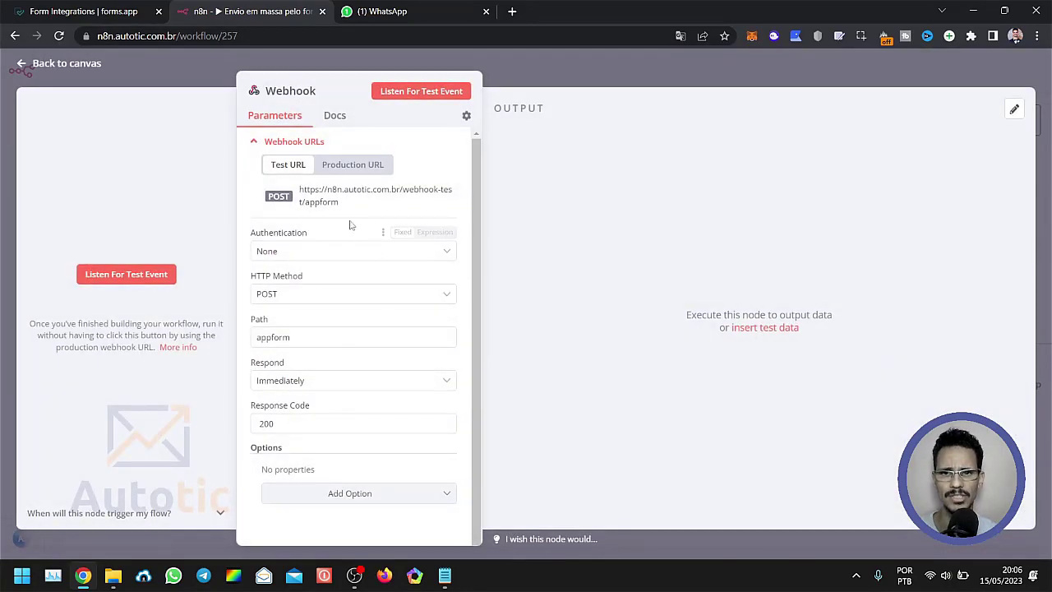
Compare the Webhook node's test and production URLs and copy the production URL.
click(349, 169)
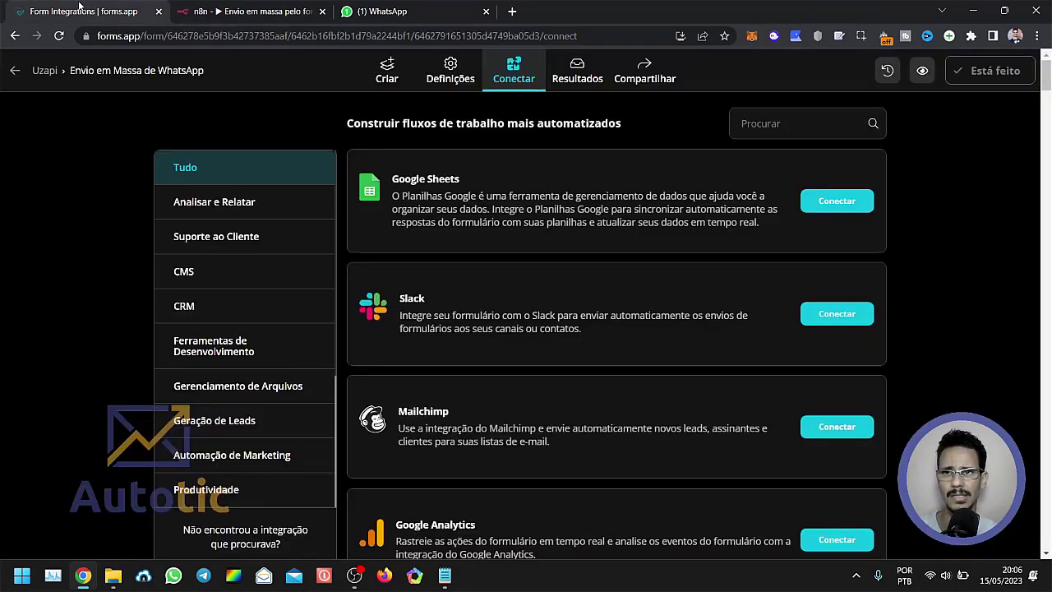
click(81, 8)
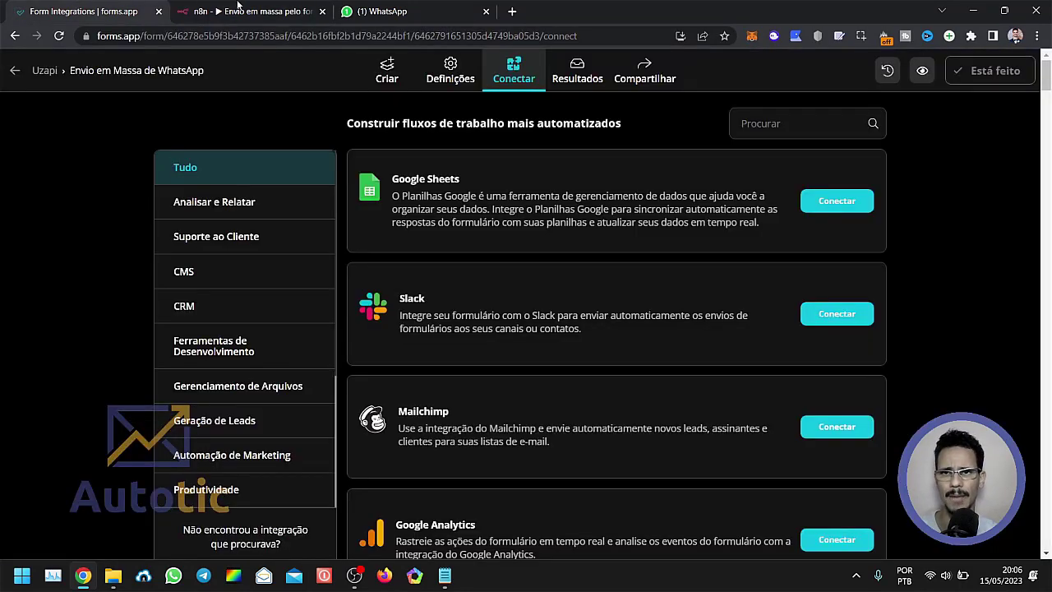
click(239, 8)
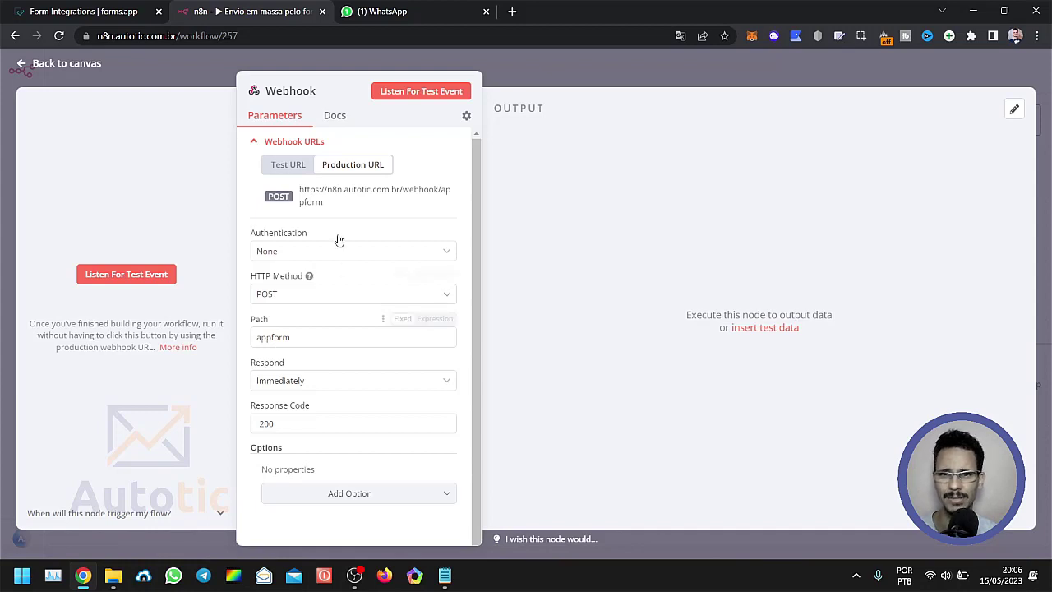
click(286, 169)
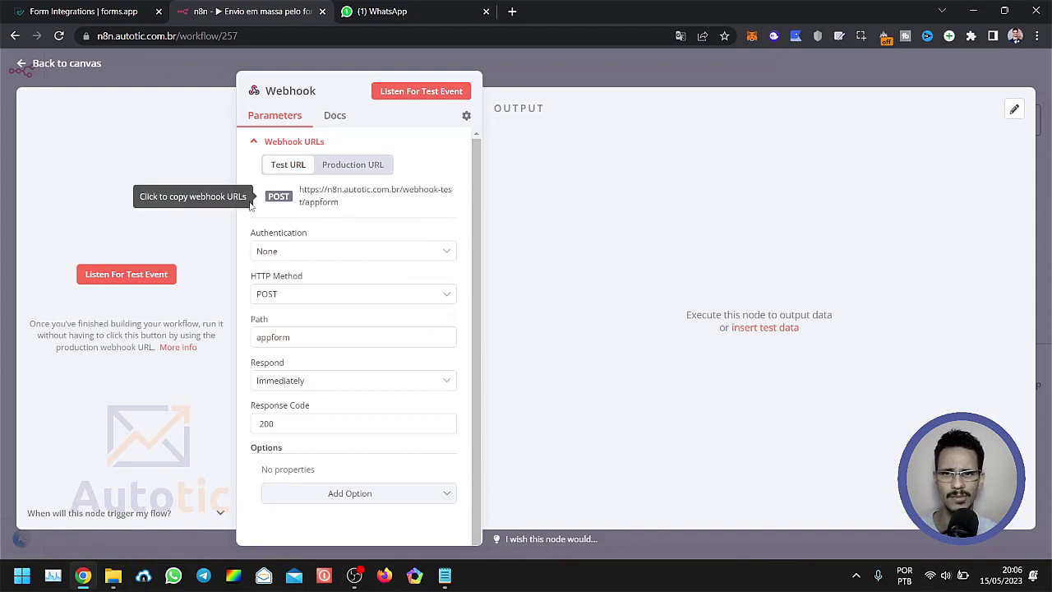
click(357, 167)
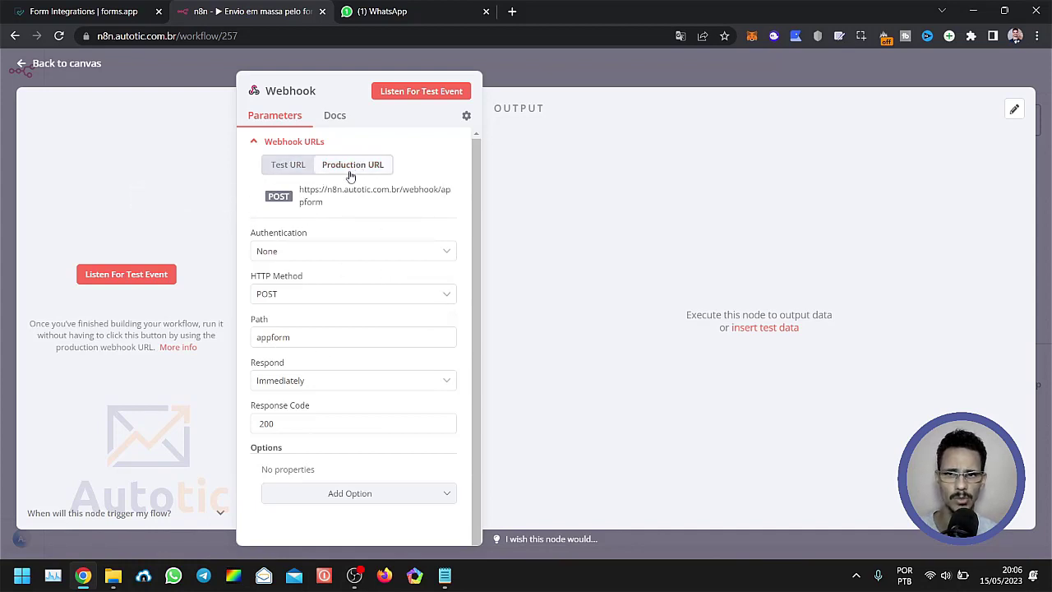
click(285, 166)
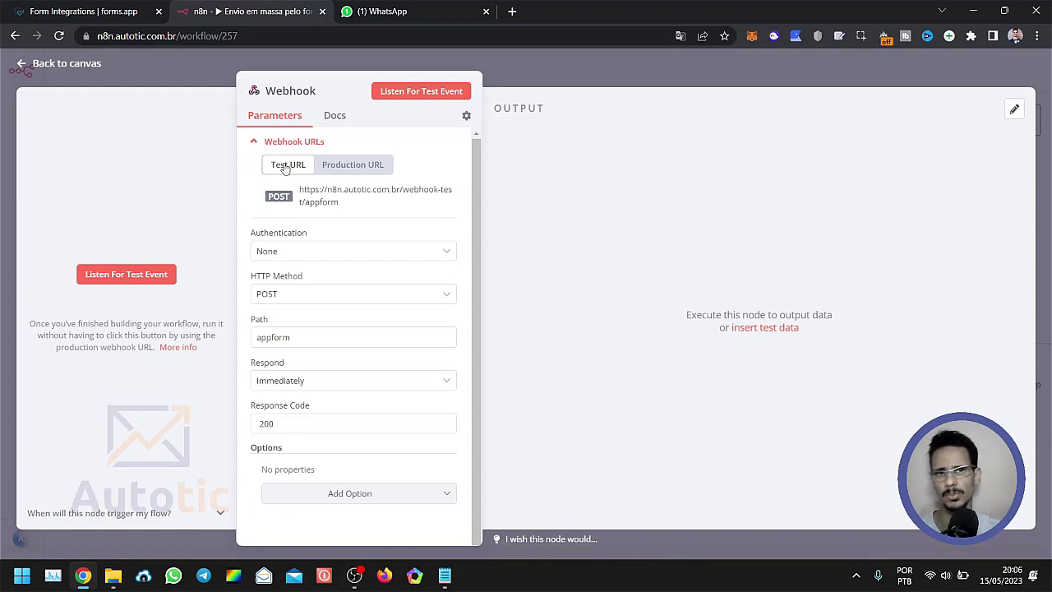
click(371, 168)
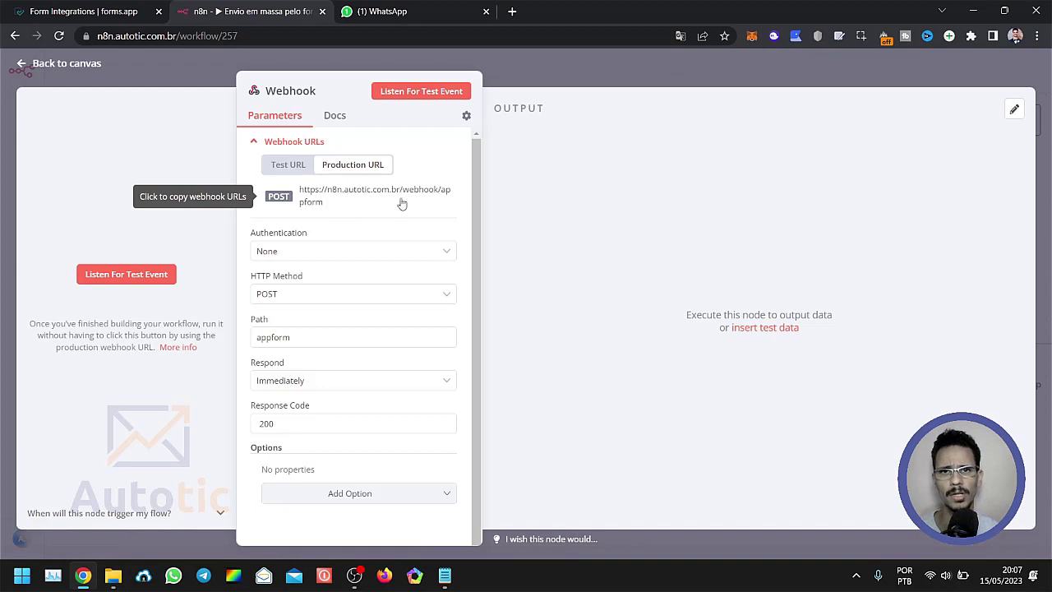
click(343, 197)
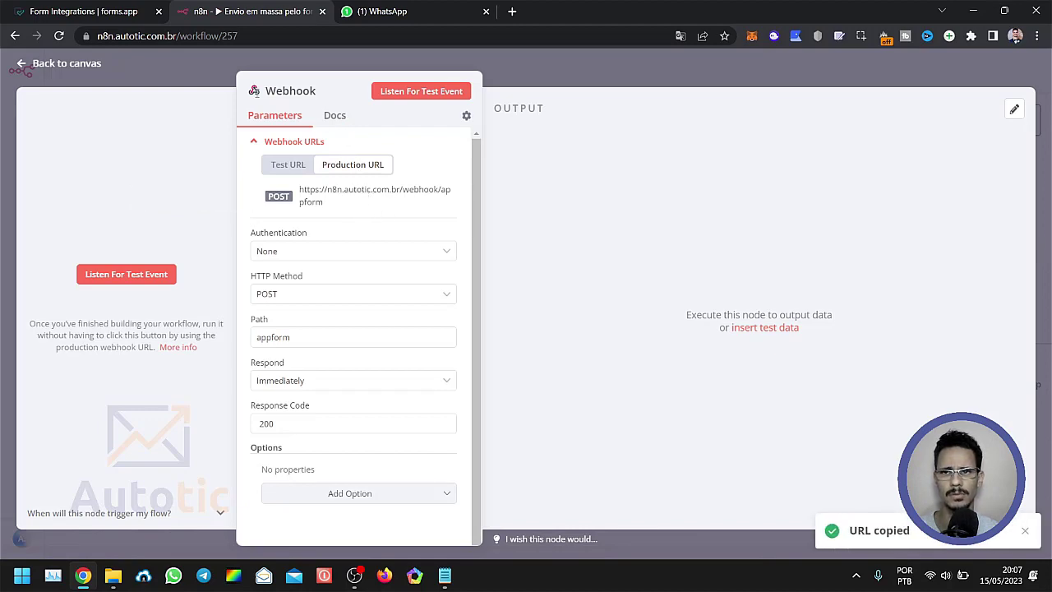
Switch back to forms.app, search the integrations for "webh" and open the Webhook integration.
click(87, 12)
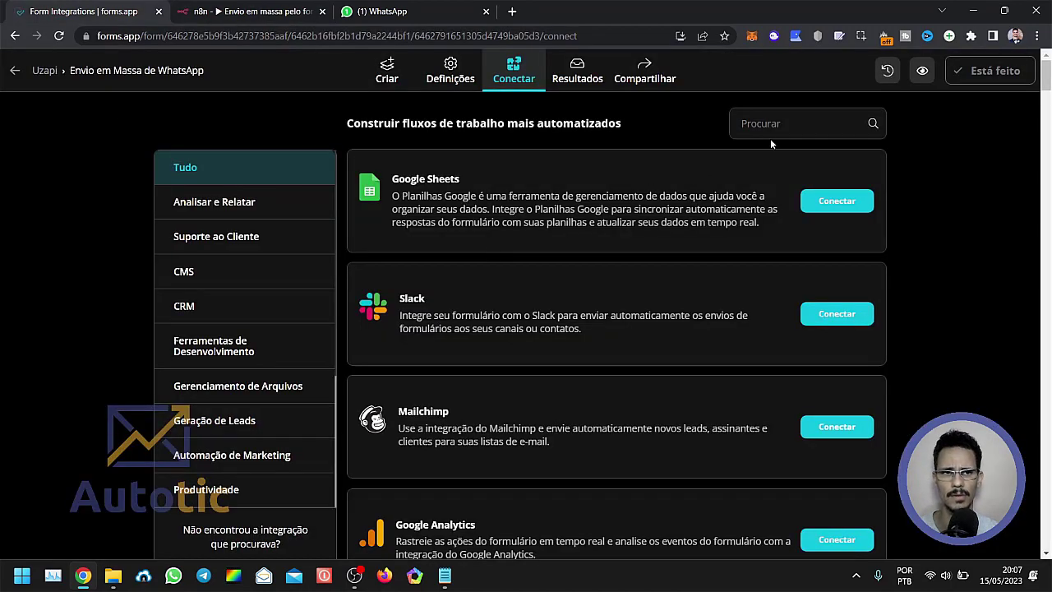
text(webh)
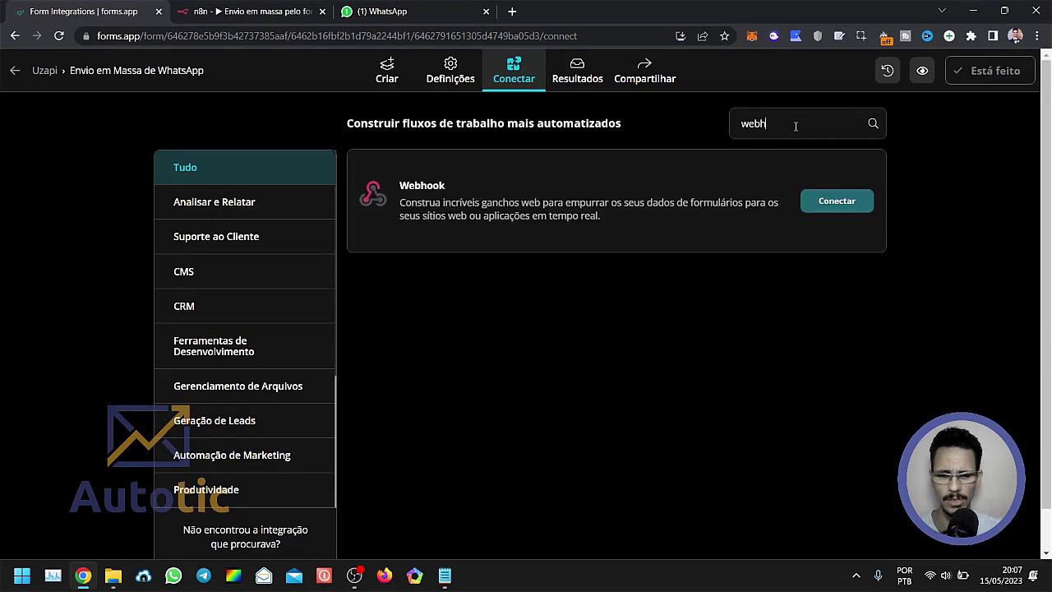
click(835, 206)
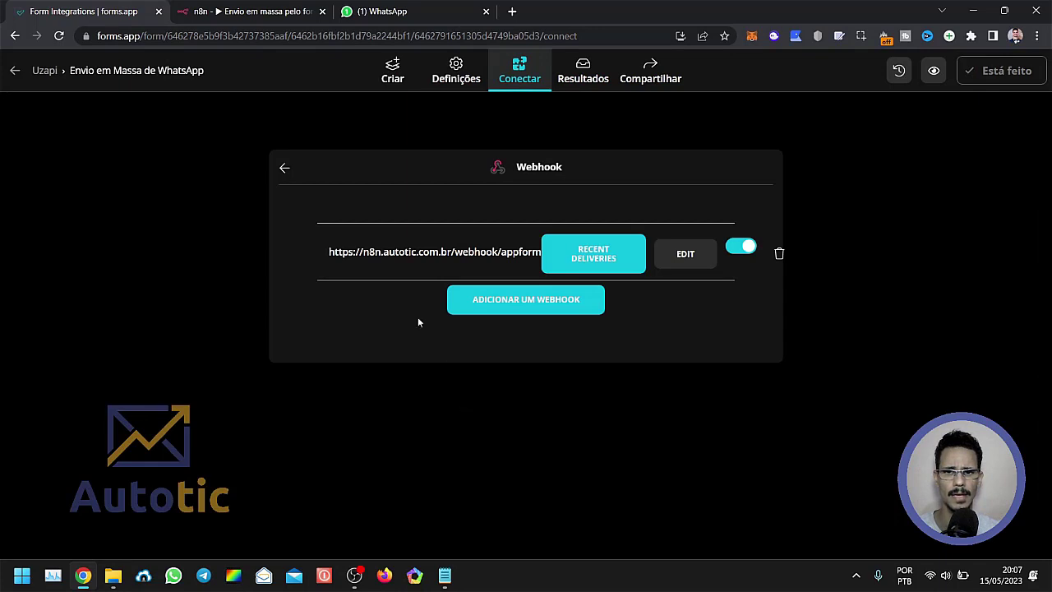
Examine the URL and Chave Secreta fields of the form's existing webhook and leave its editor without saving.
drag(328, 253, 538, 253)
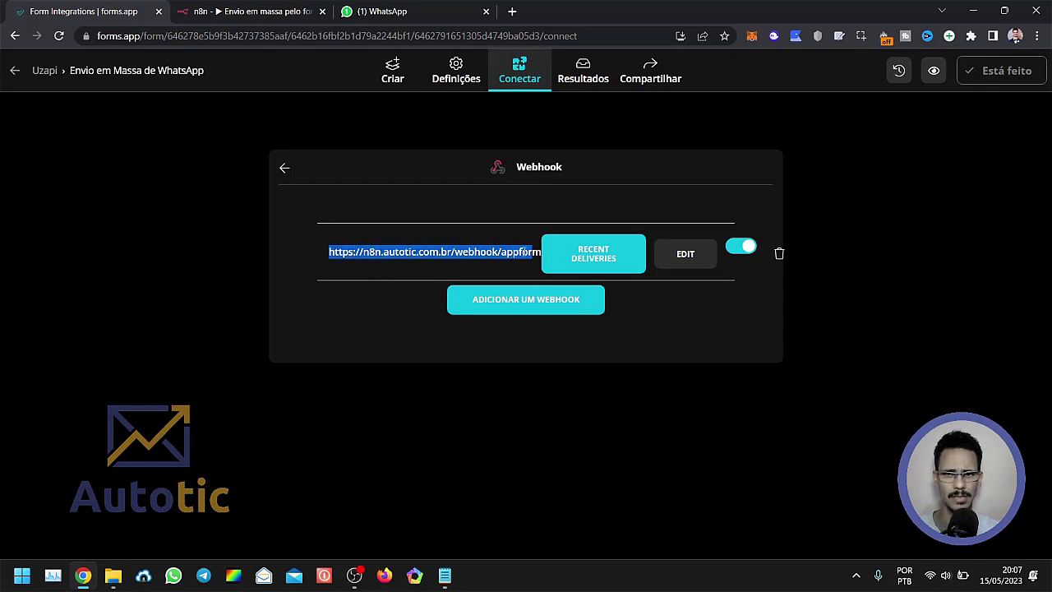
click(524, 253)
drag(329, 254, 521, 260)
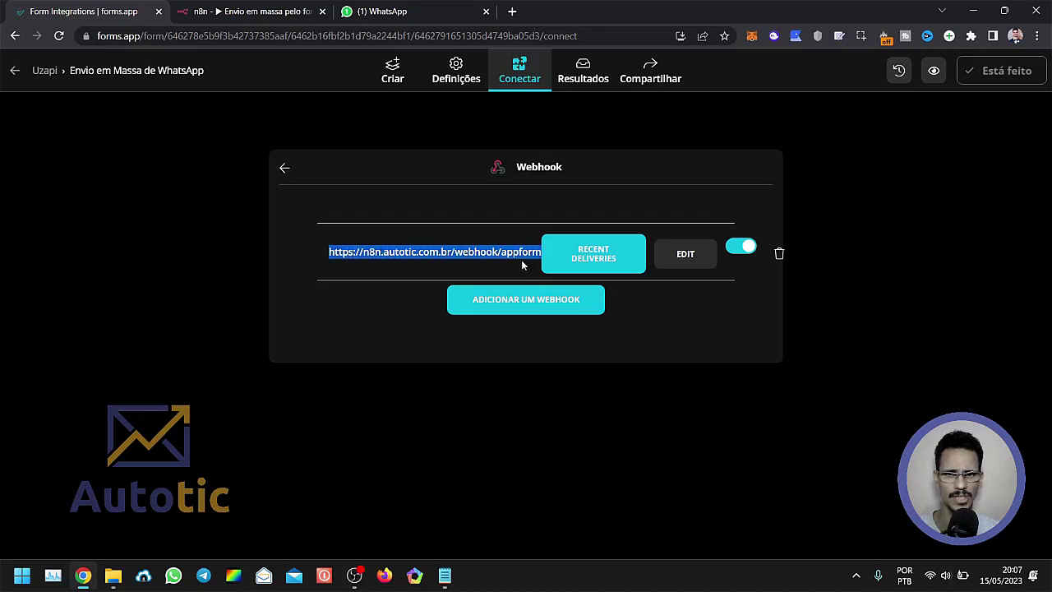
click(685, 255)
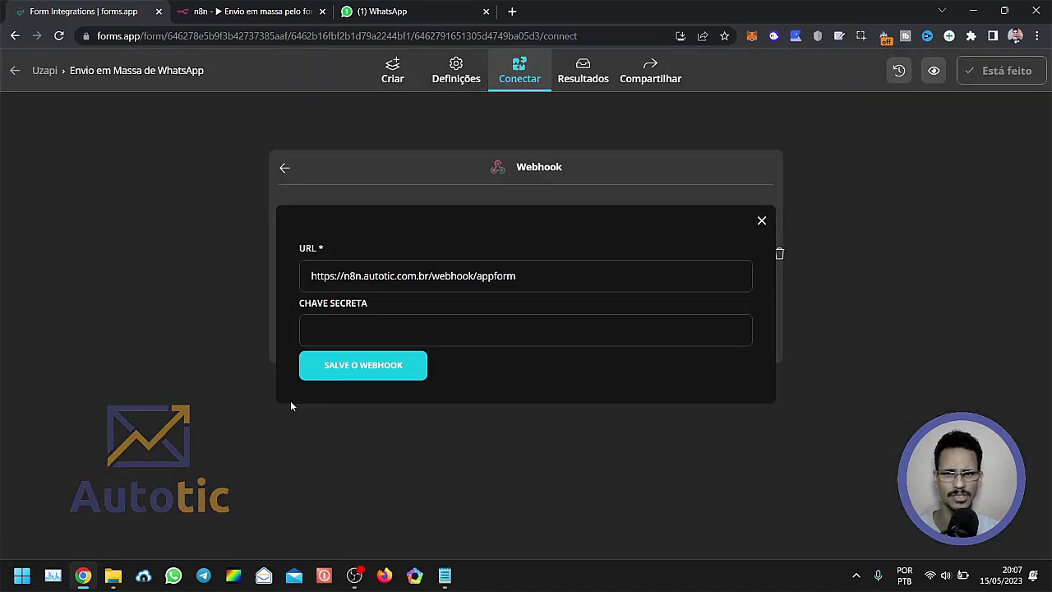
drag(541, 275, 251, 300)
click(340, 326)
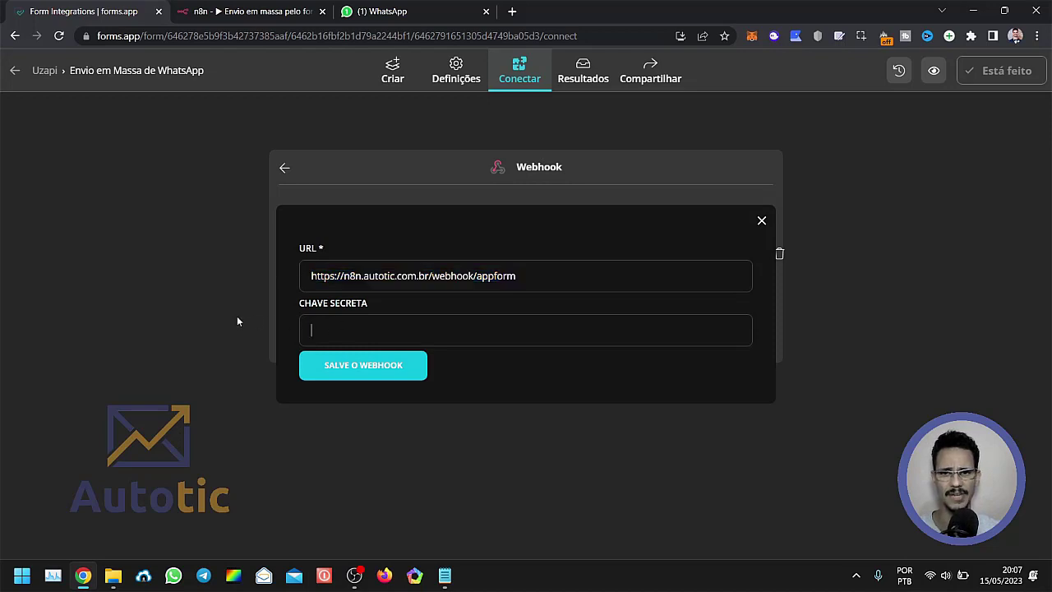
click(284, 168)
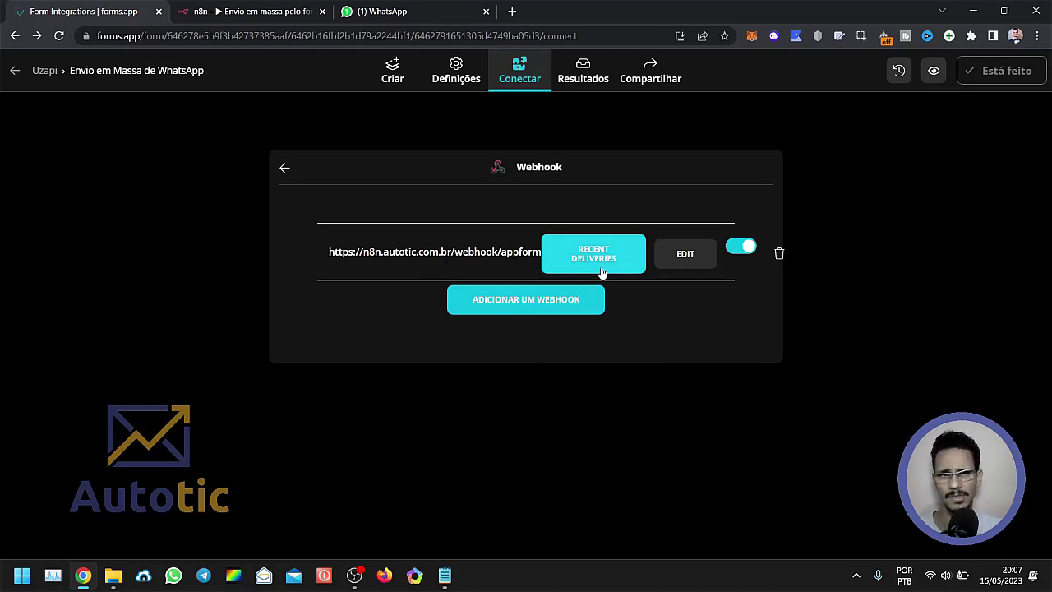
Open the form's sharing options.
click(646, 78)
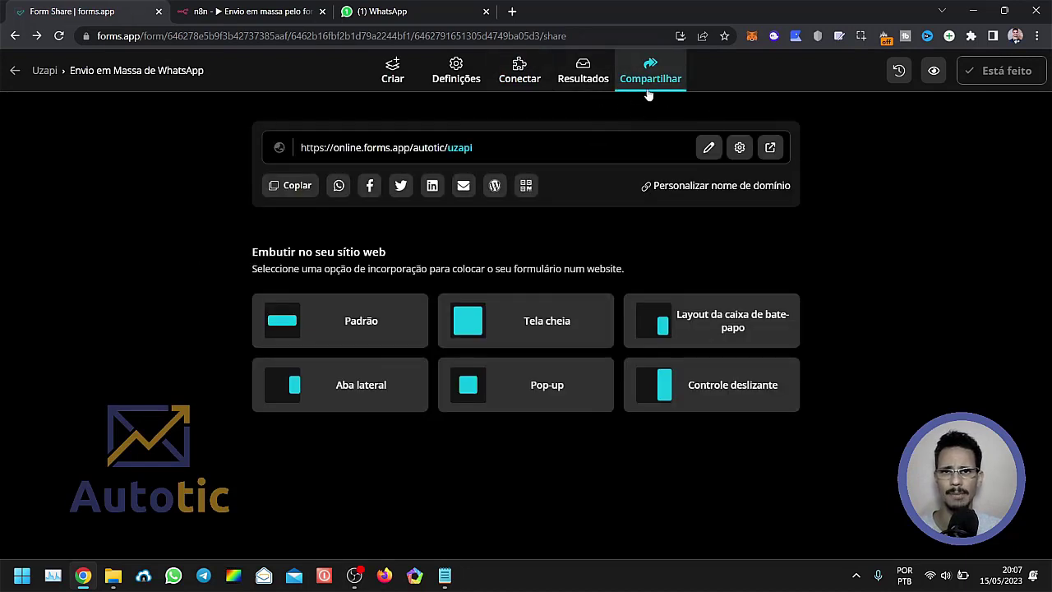
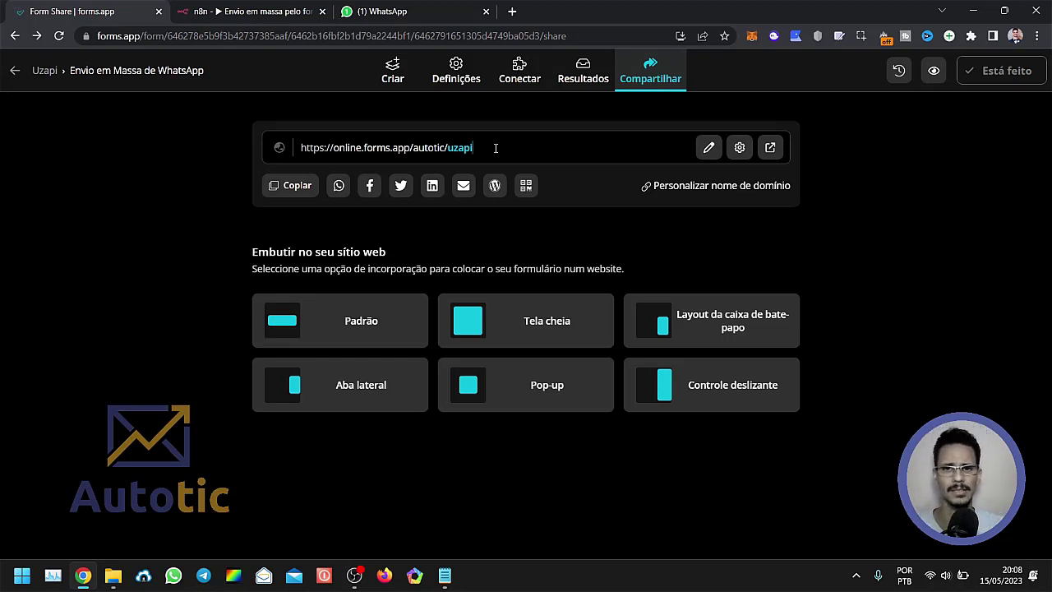
Open the published form from its share link and look over its Lista, Texto and Agendar Envio (Opcional) fields.
click(771, 149)
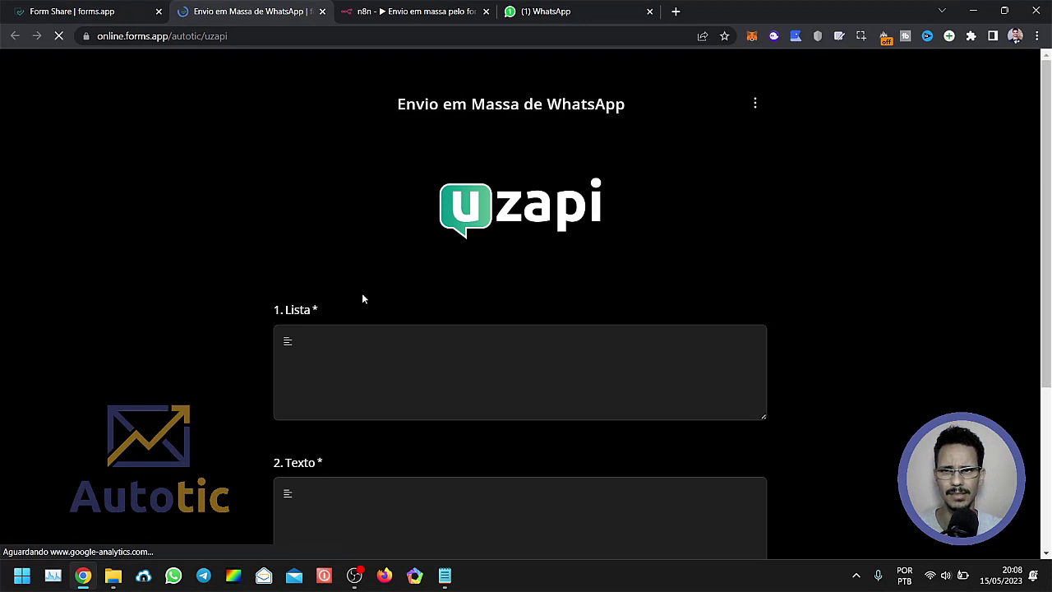
scroll(460, 279, down, 2)
scroll(477, 329, down, 2)
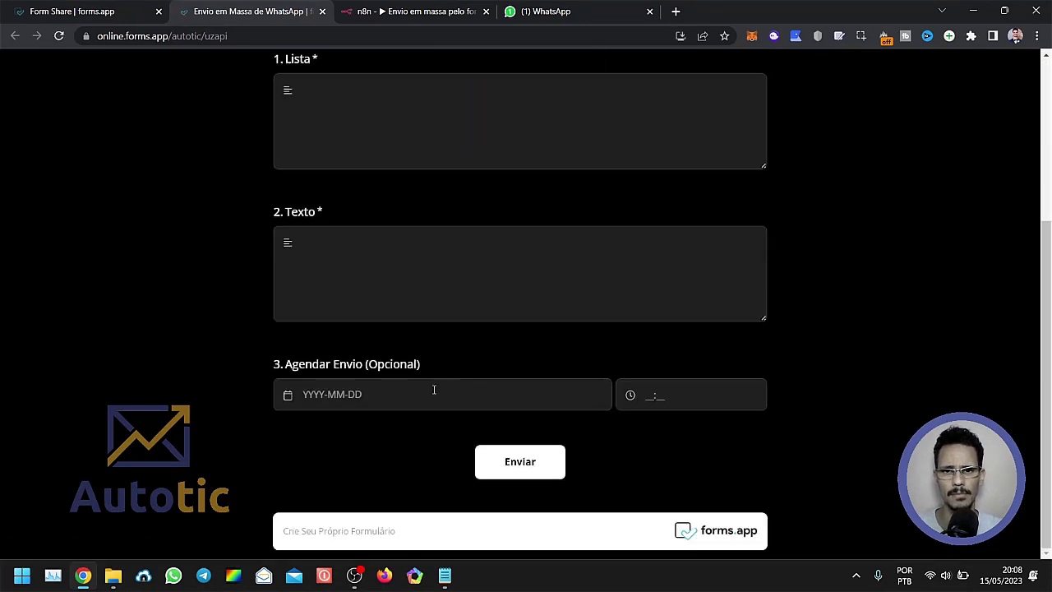
scroll(432, 388, up, 3)
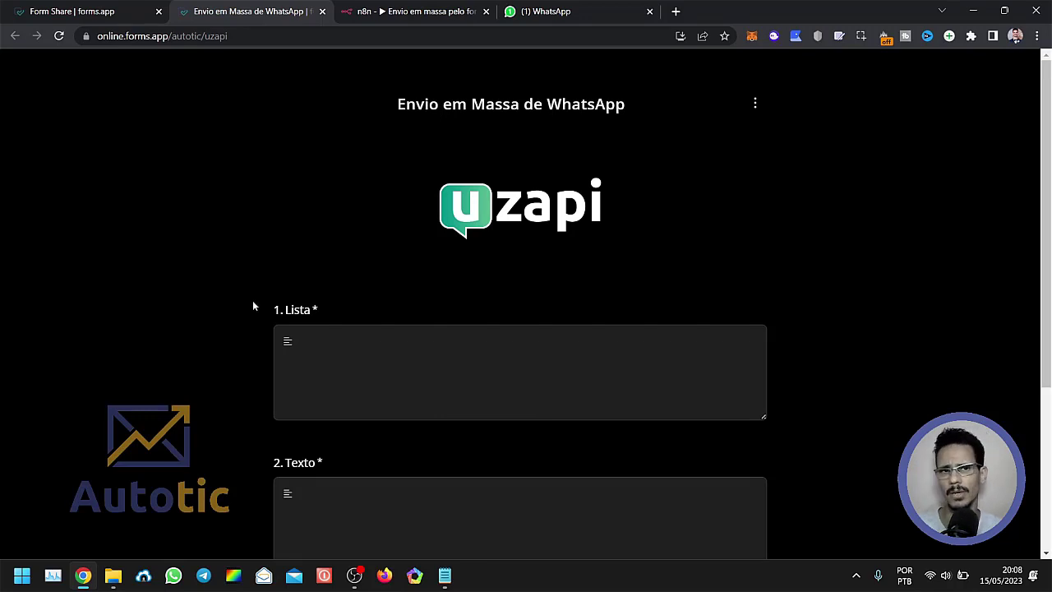
scroll(255, 306, down, 1)
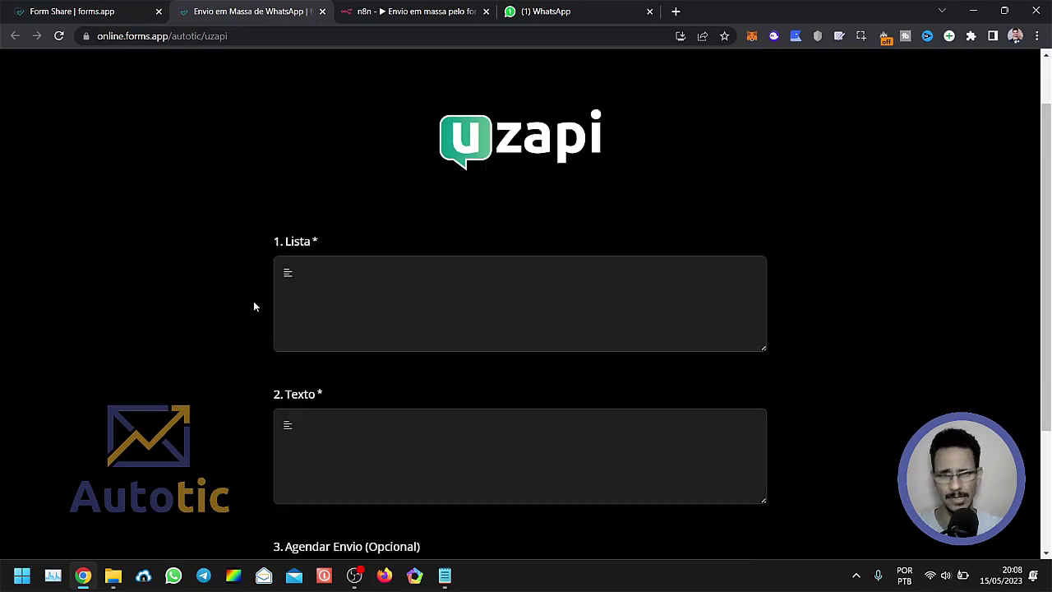
scroll(301, 301, down, 3)
scroll(305, 336, up, 4)
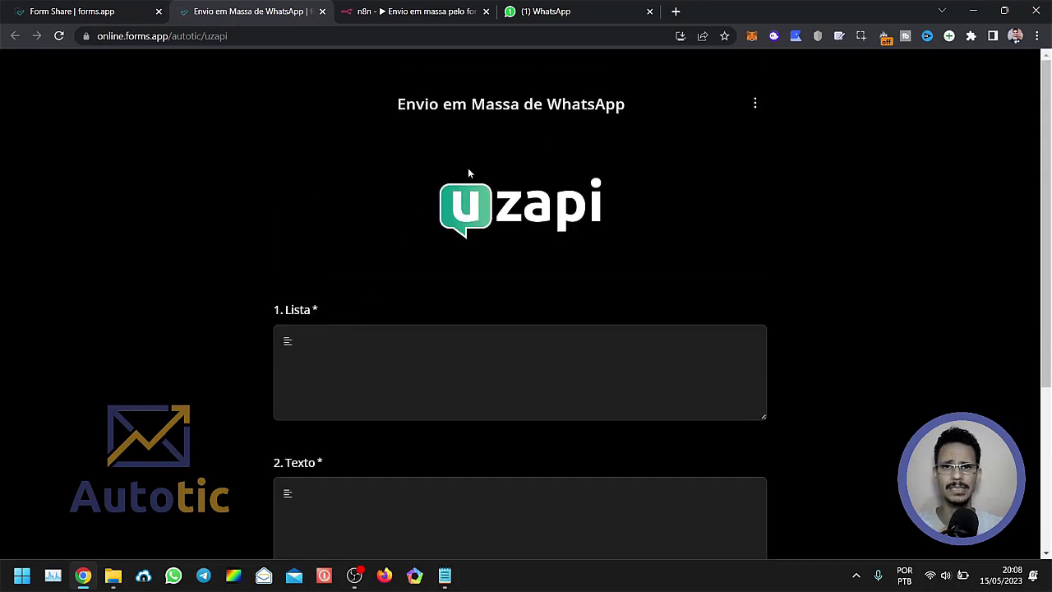
Switch to the n8n workflow, close the Webhook node and fit the whole workflow in view.
click(397, 11)
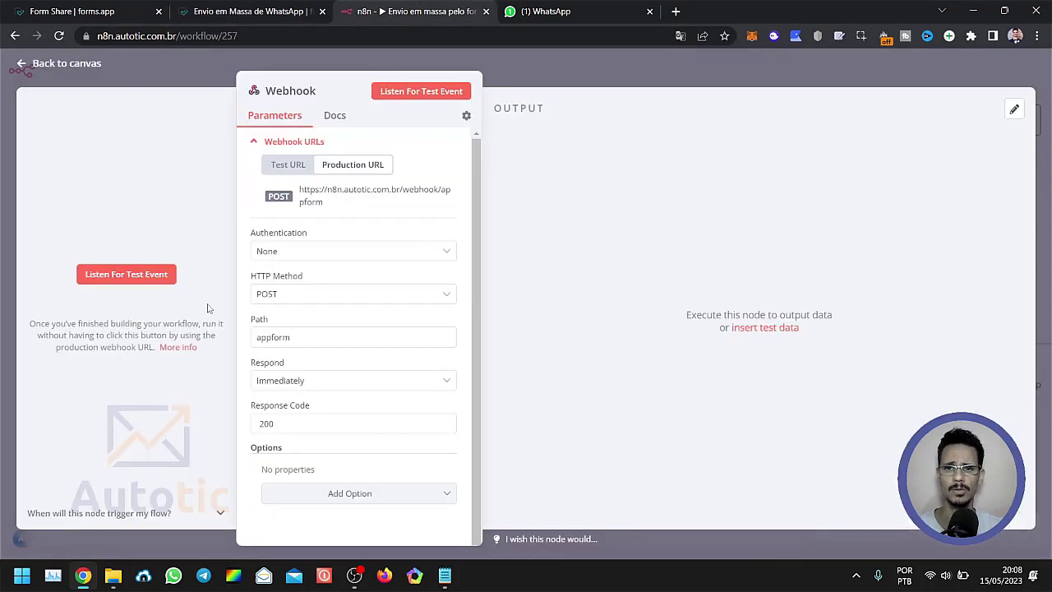
click(218, 92)
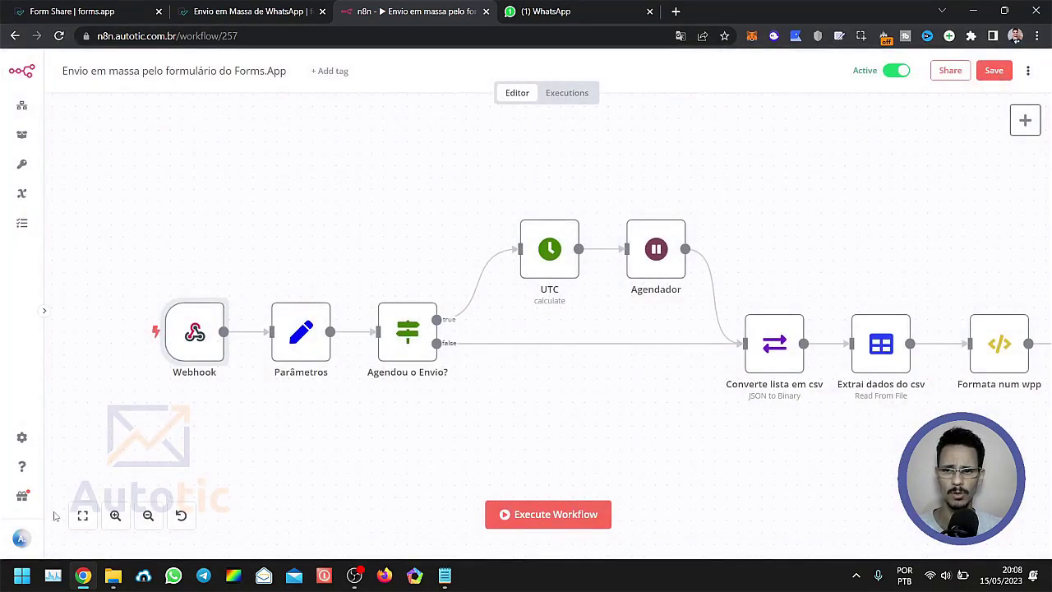
click(82, 515)
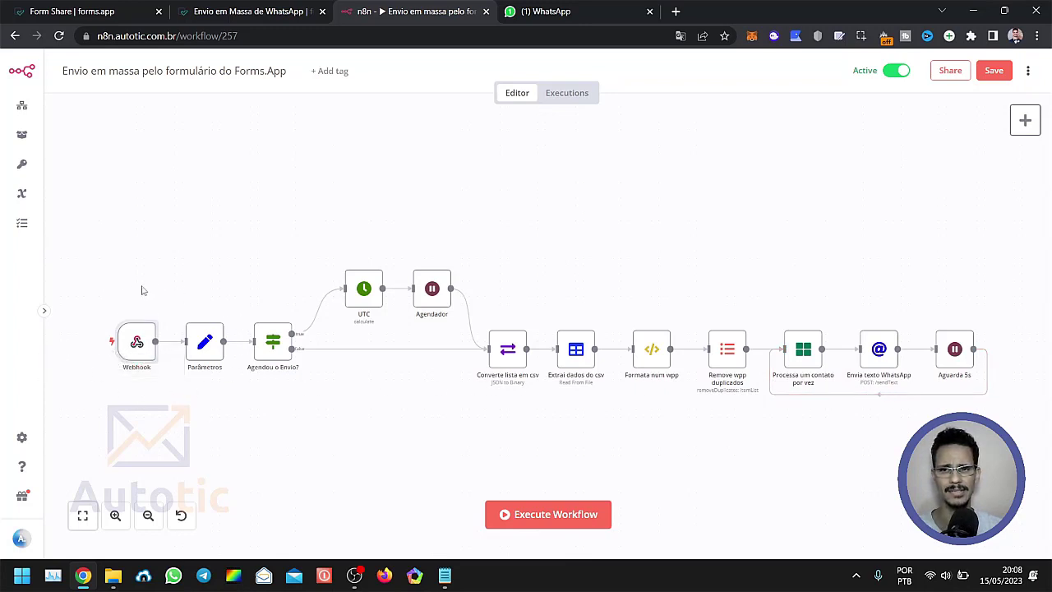
Return to the published bulk WhatsApp form and review its fields from the header to the Enviar button.
click(221, 13)
scroll(392, 346, down, 3)
scroll(438, 425, up, 1)
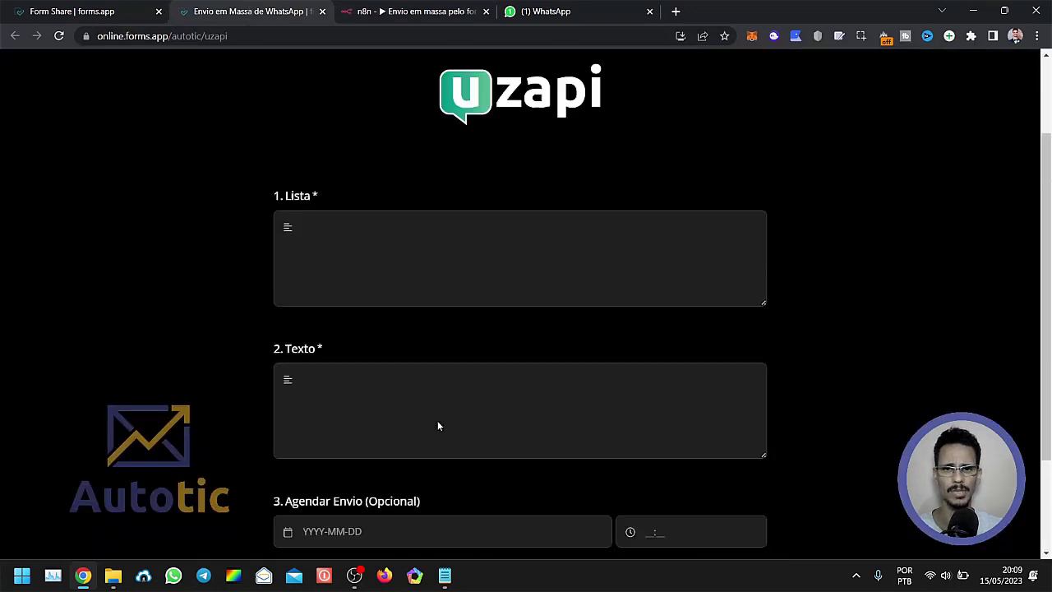
scroll(329, 283, up, 2)
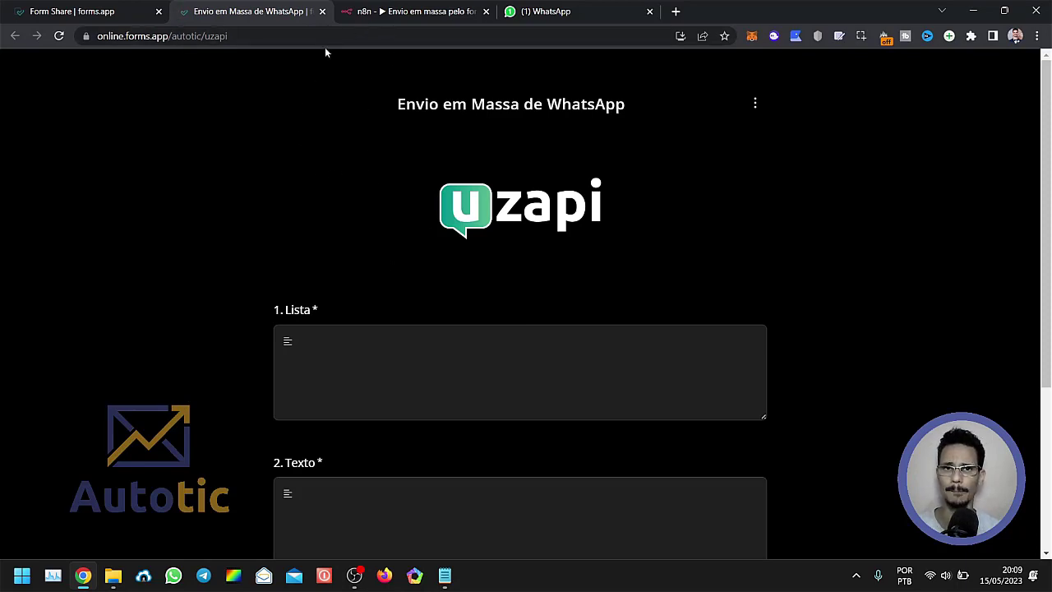
scroll(433, 319, down, 3)
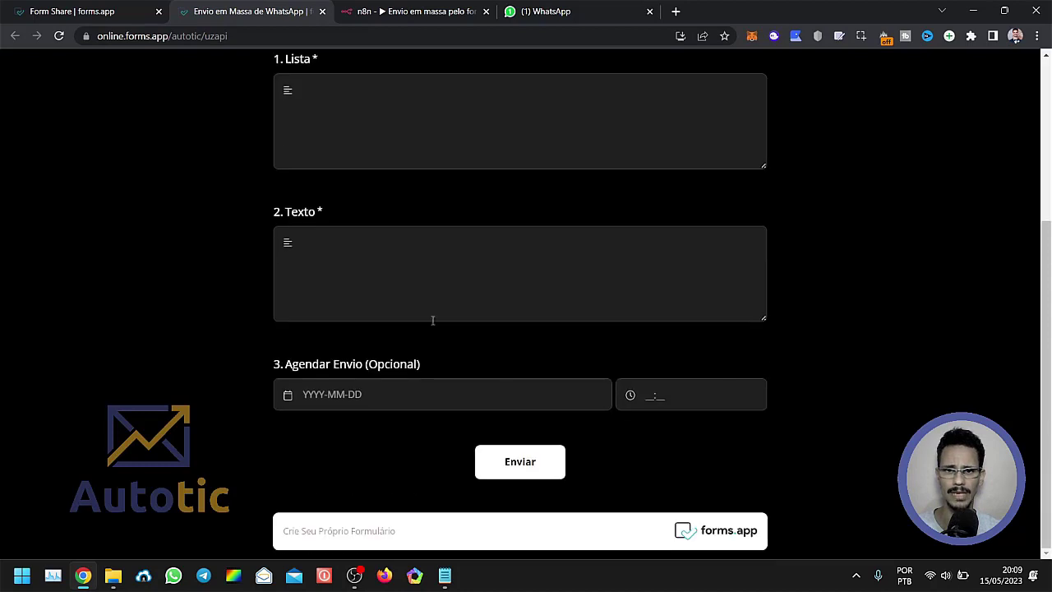
scroll(444, 378, up, 3)
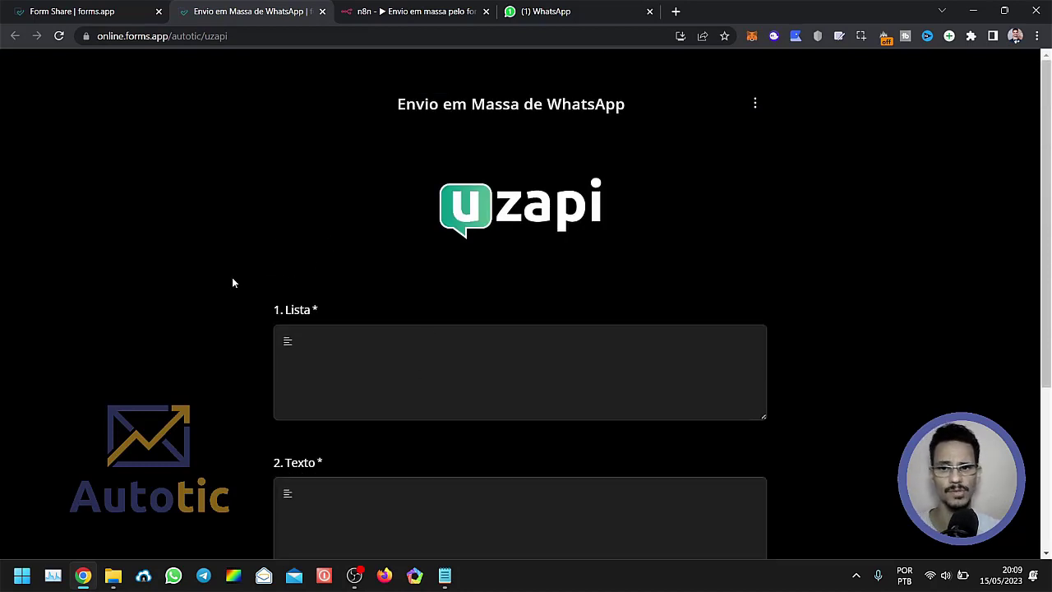
scroll(244, 301, down, 2)
scroll(247, 313, up, 2)
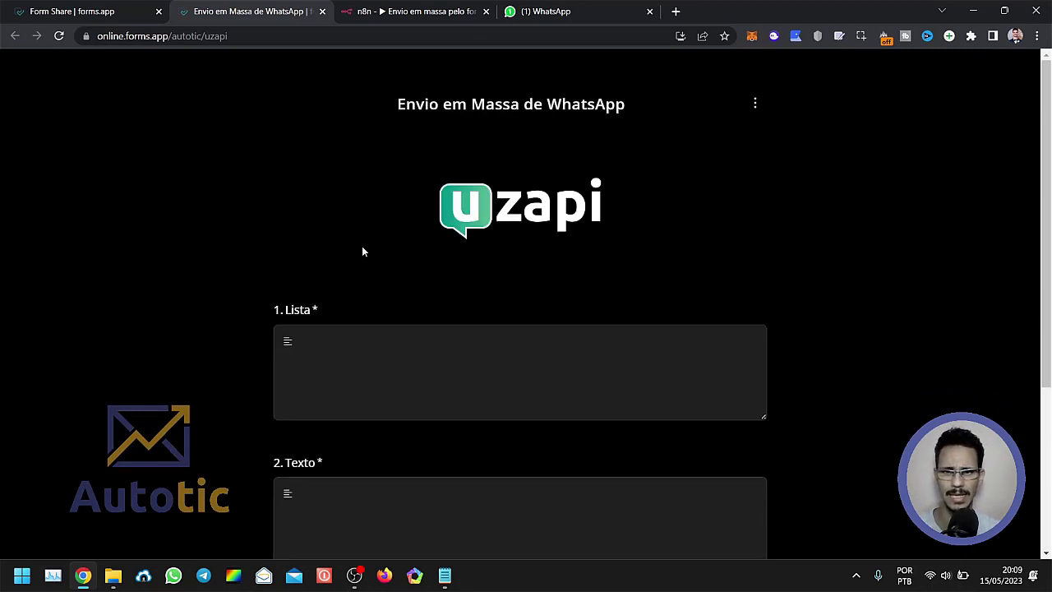
Copy the whole contact list with its whatsapp,nome header from Notepad and paste it into the form's Lista field.
scroll(352, 267, down, 2)
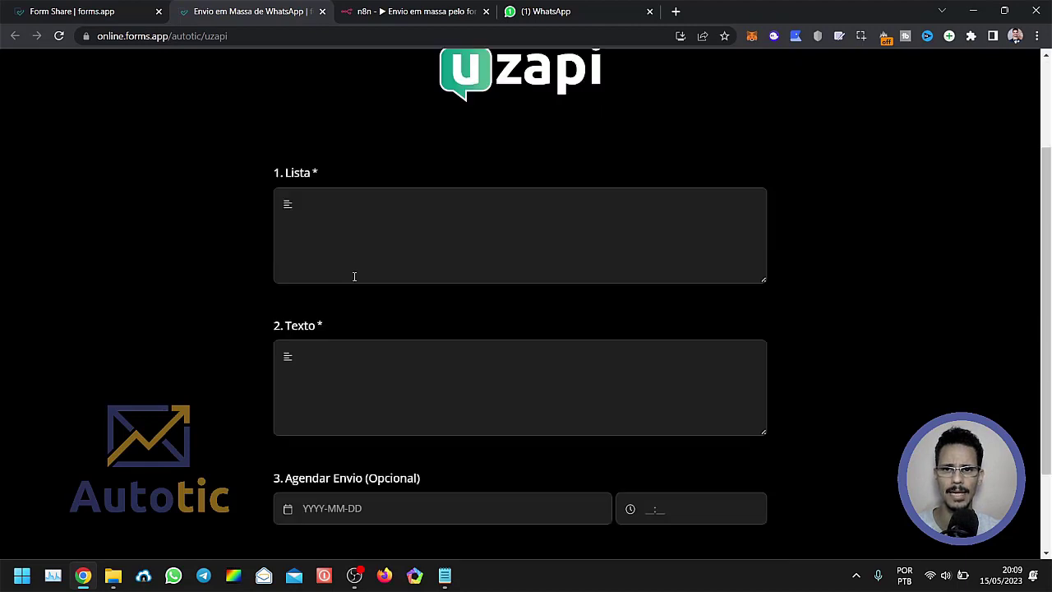
click(363, 218)
mouse_move(449, 581)
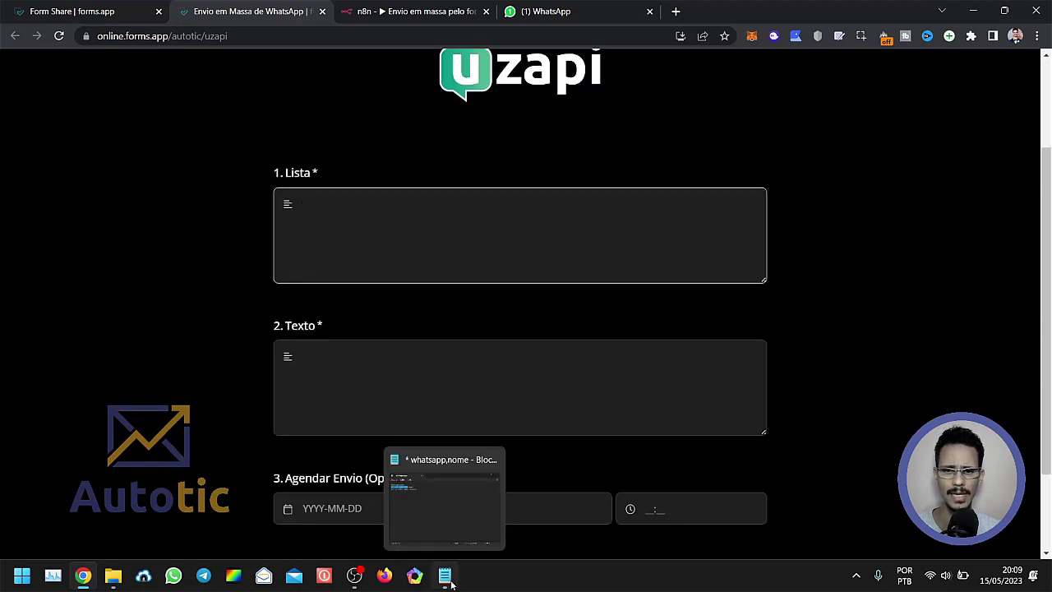
click(450, 499)
click(406, 10)
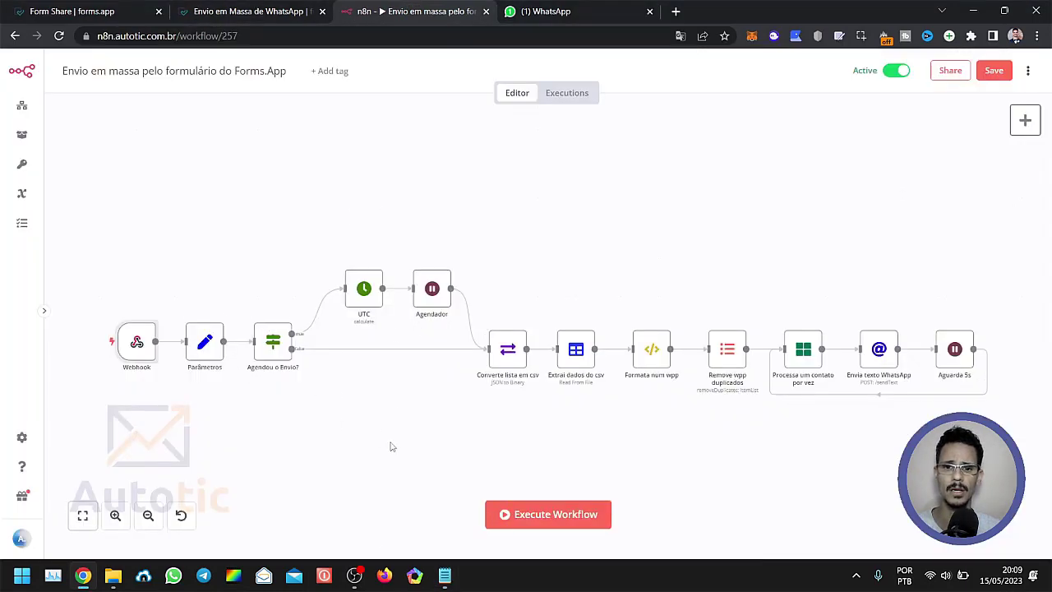
click(445, 575)
click(326, 275)
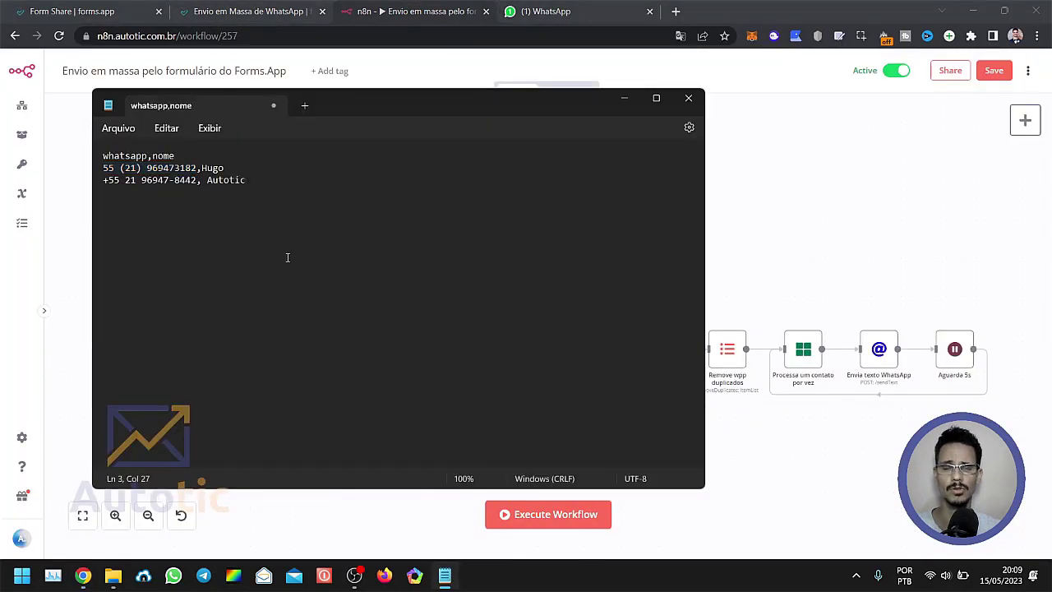
drag(259, 181, 97, 155)
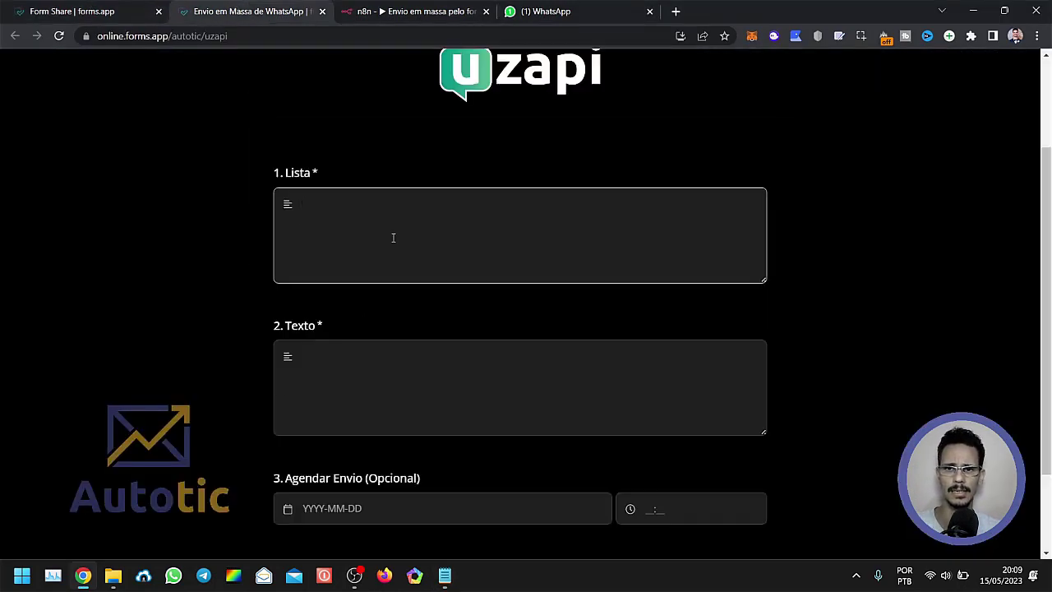
key(ctrl+v)
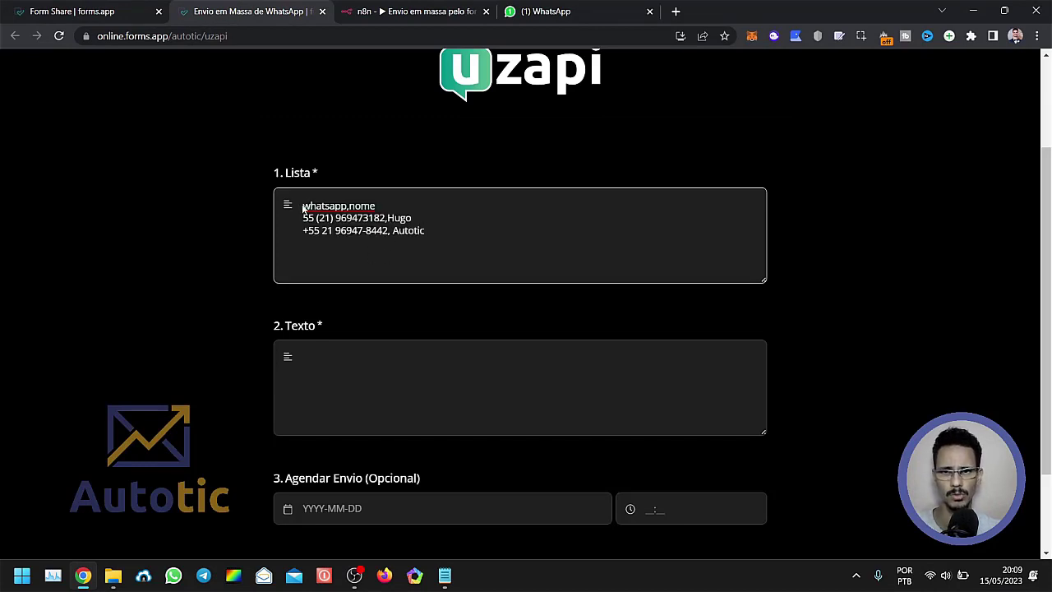
Examine the pasted list's whatsapp,nome header and each contact's number and name, and switch to the n8n workflow.
drag(303, 207, 377, 205)
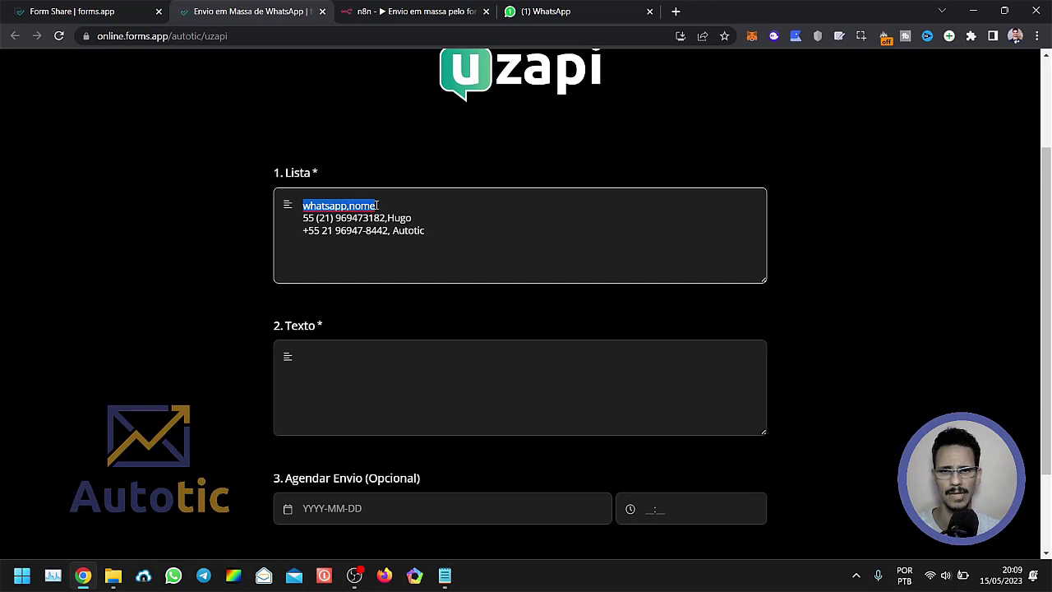
click(323, 204)
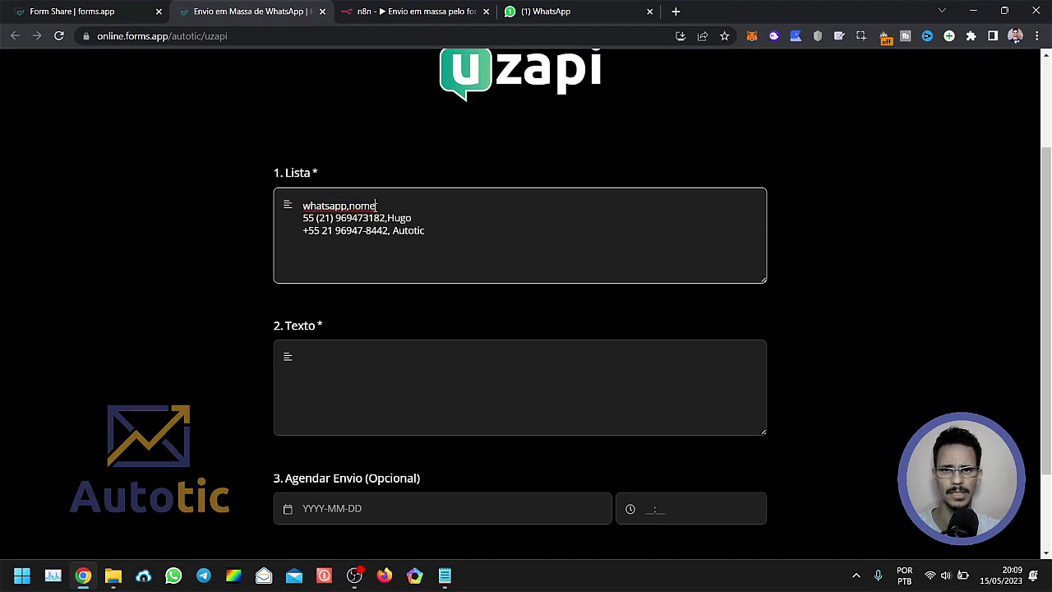
click(363, 231)
drag(431, 233, 383, 215)
click(315, 243)
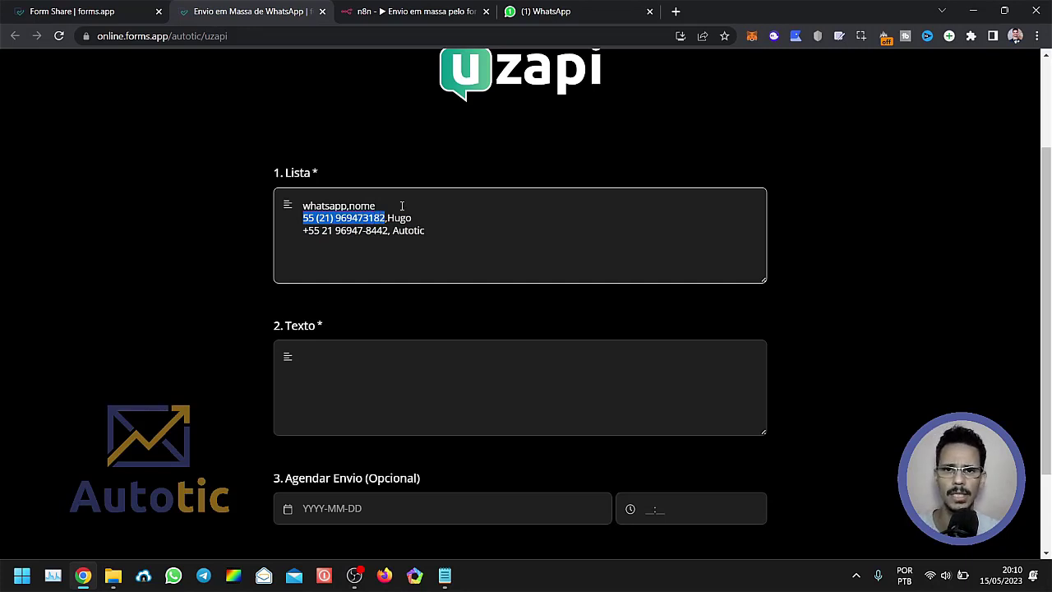
double_click(401, 218)
double_click(415, 230)
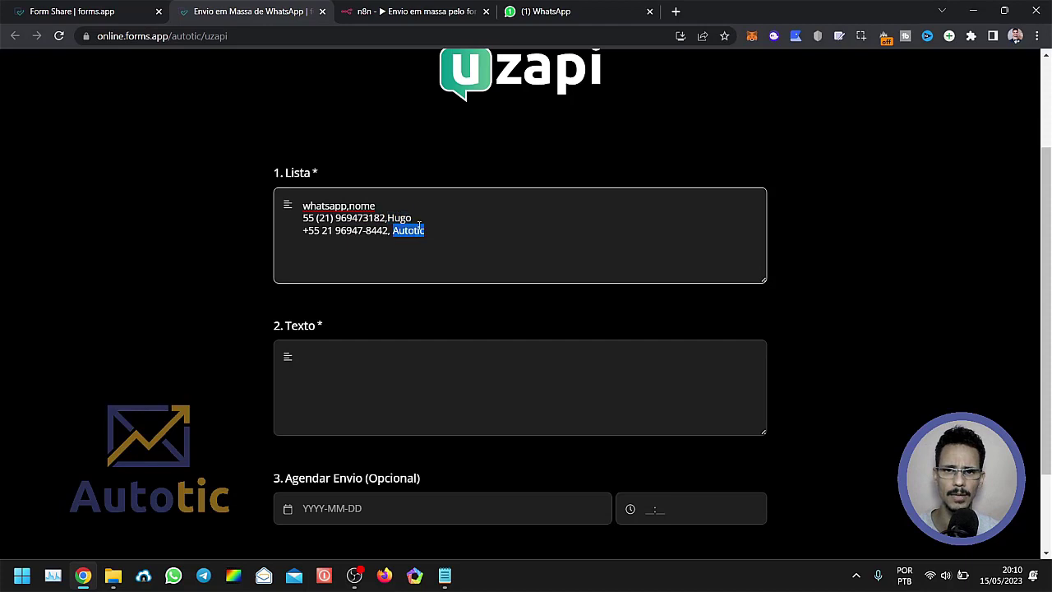
click(412, 218)
double_click(410, 217)
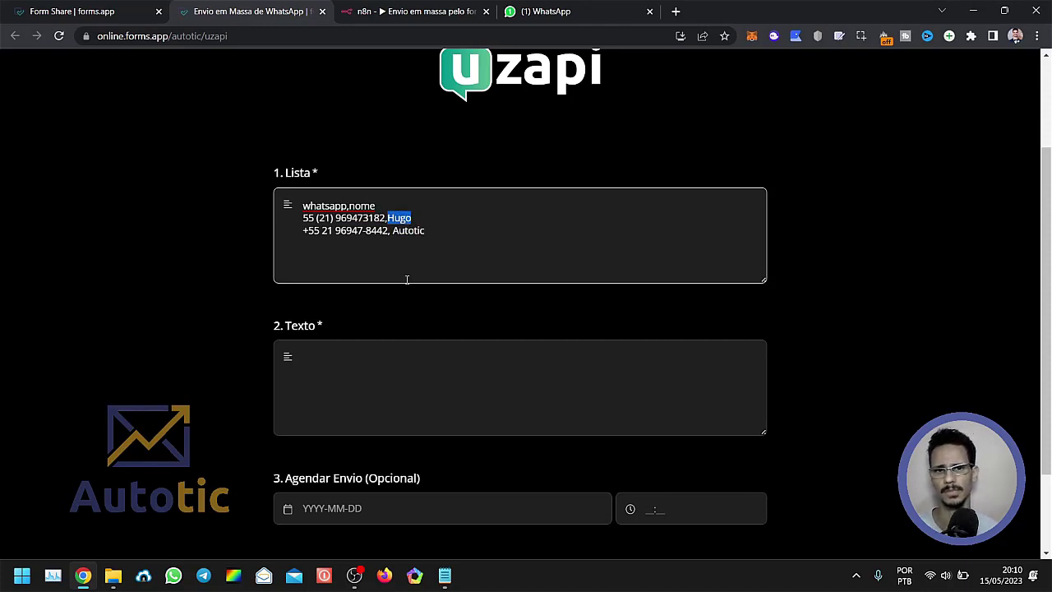
click(431, 217)
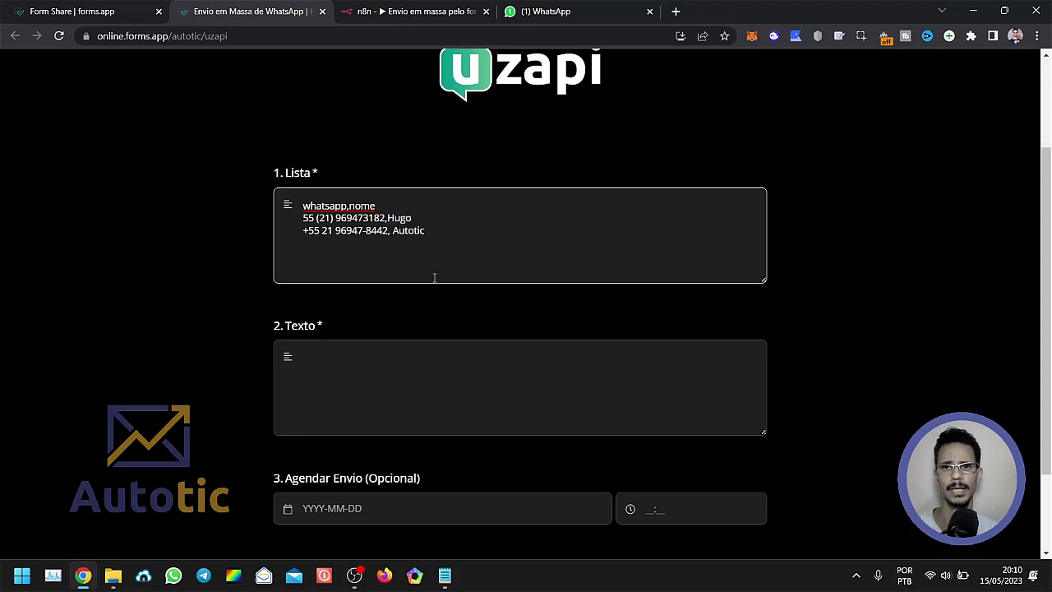
click(394, 11)
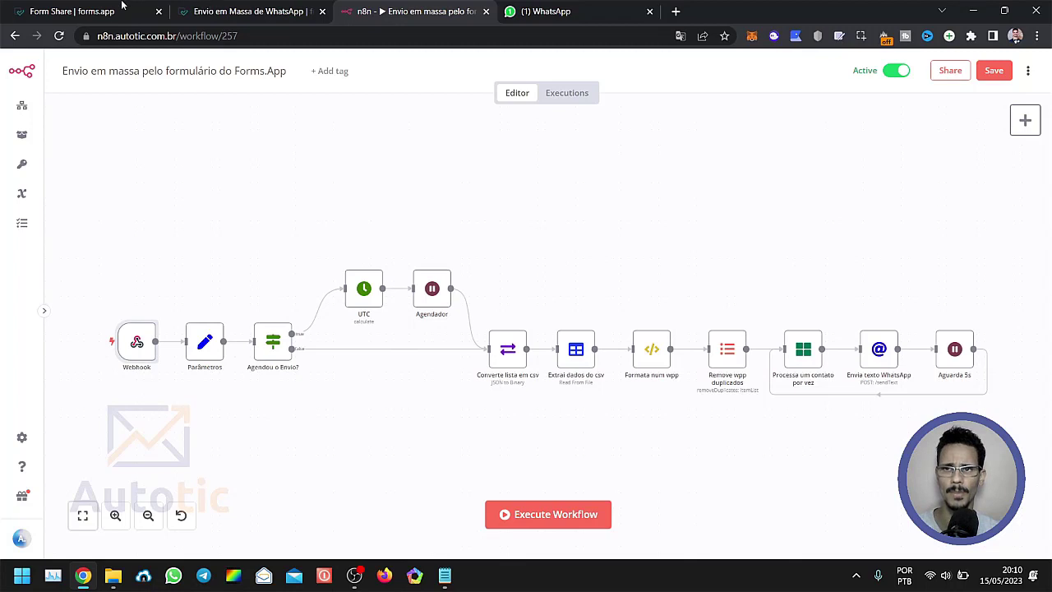
Return to the form and enter "Isso é um teste de envio agendado." as the message in the Texto field.
click(233, 10)
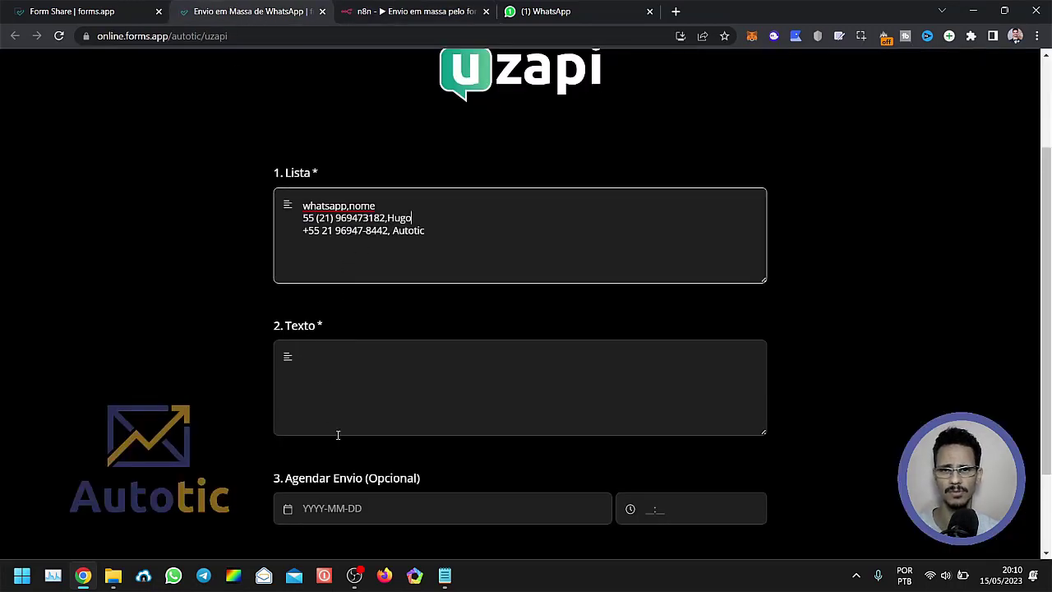
click(387, 381)
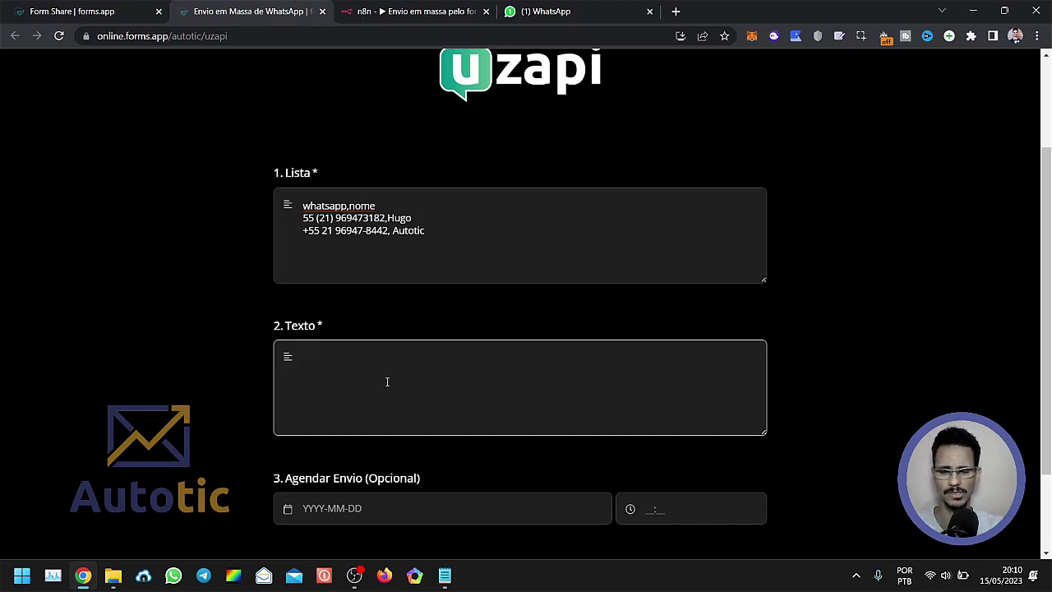
text(Isso )
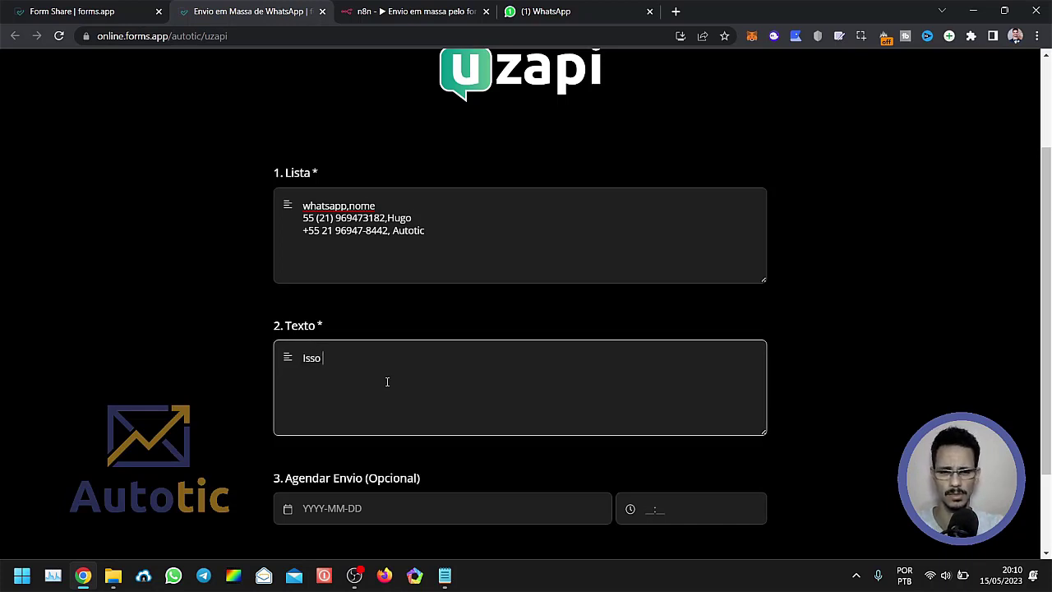
text(é um teste de )
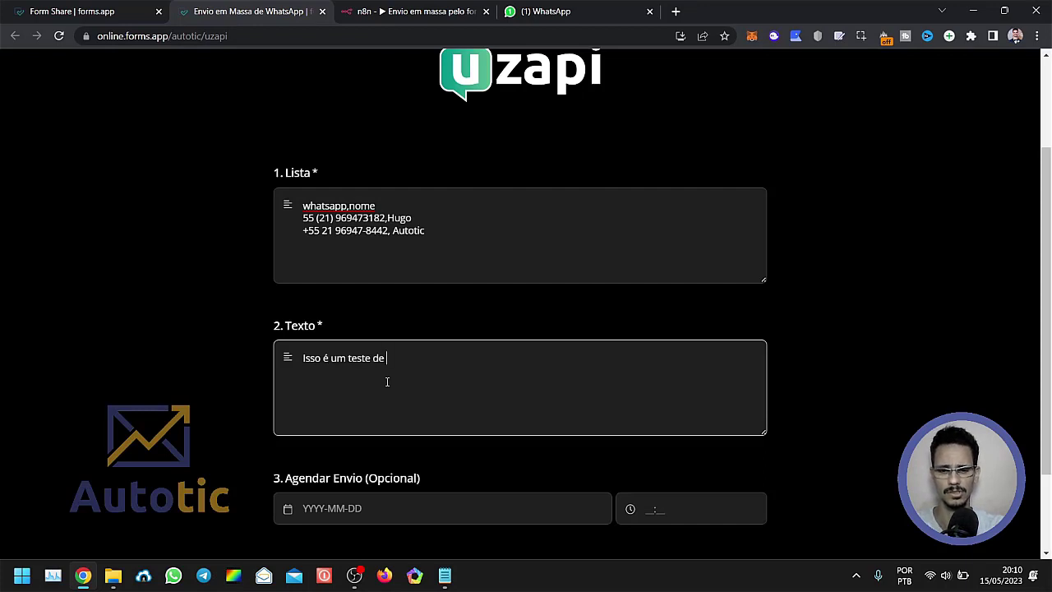
text(envio agendado.)
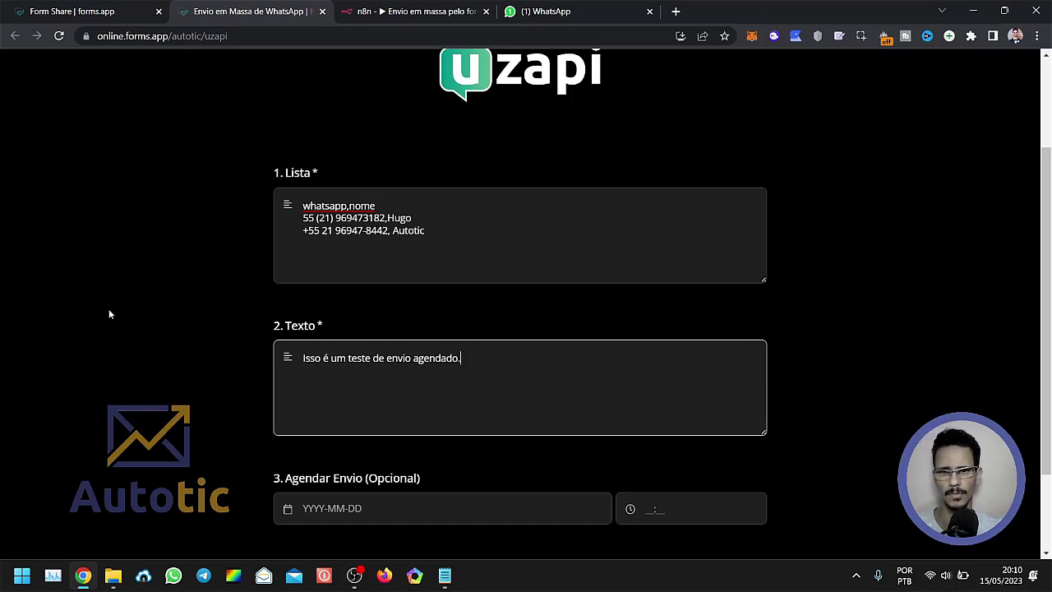
click(109, 312)
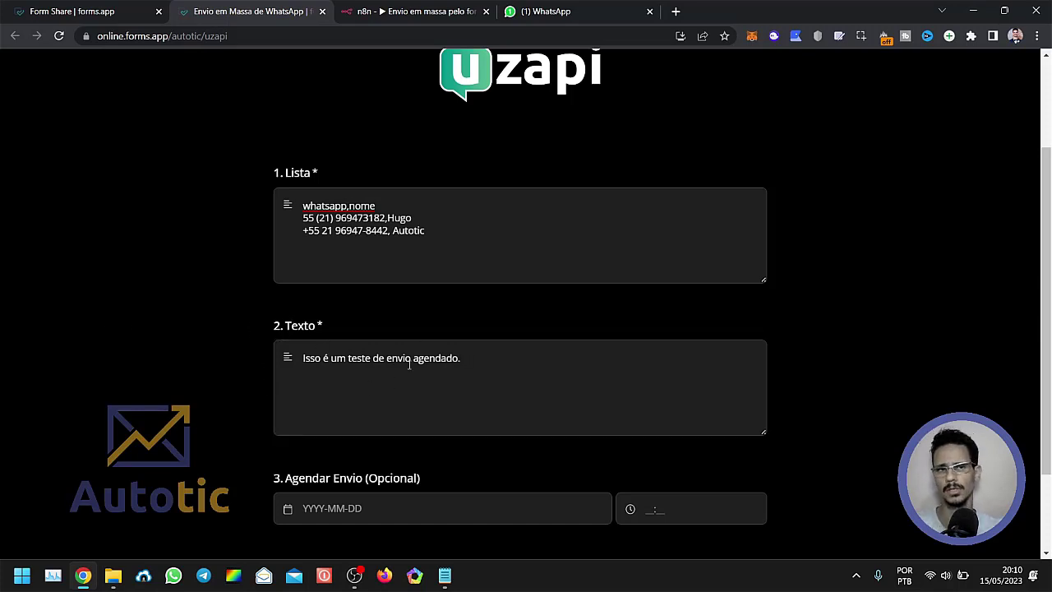
Review the pasted contact list and set the Agendar Envio date to 2023-05-15.
drag(447, 238, 277, 207)
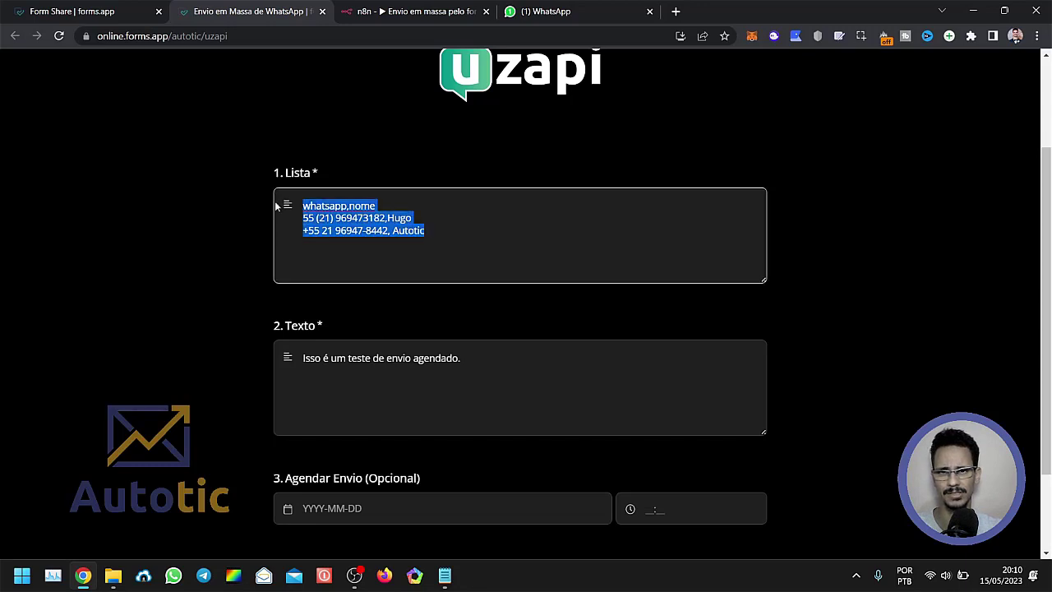
click(155, 260)
scroll(164, 262, down, 2)
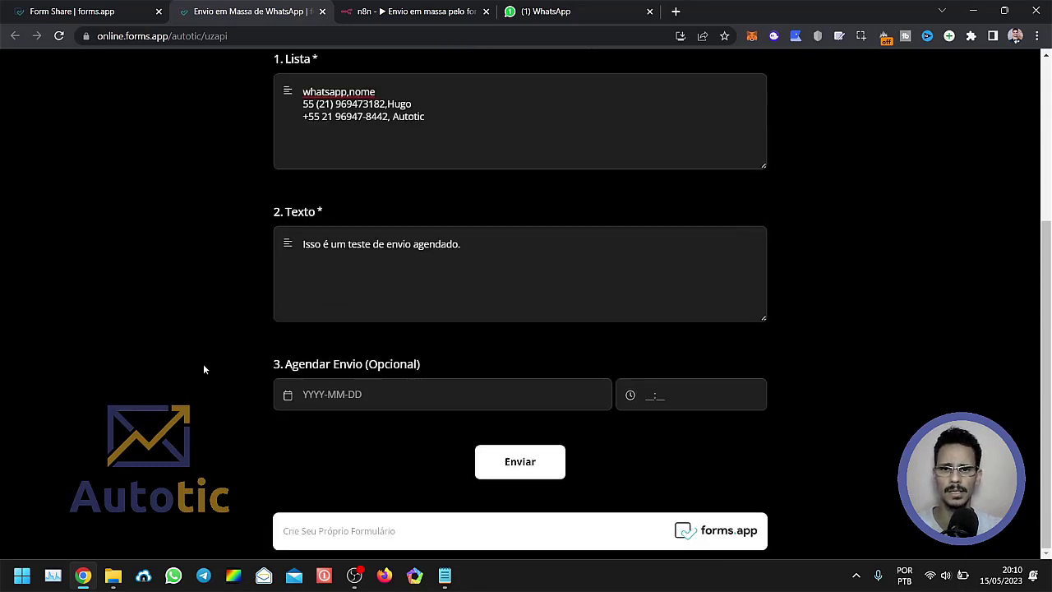
click(333, 394)
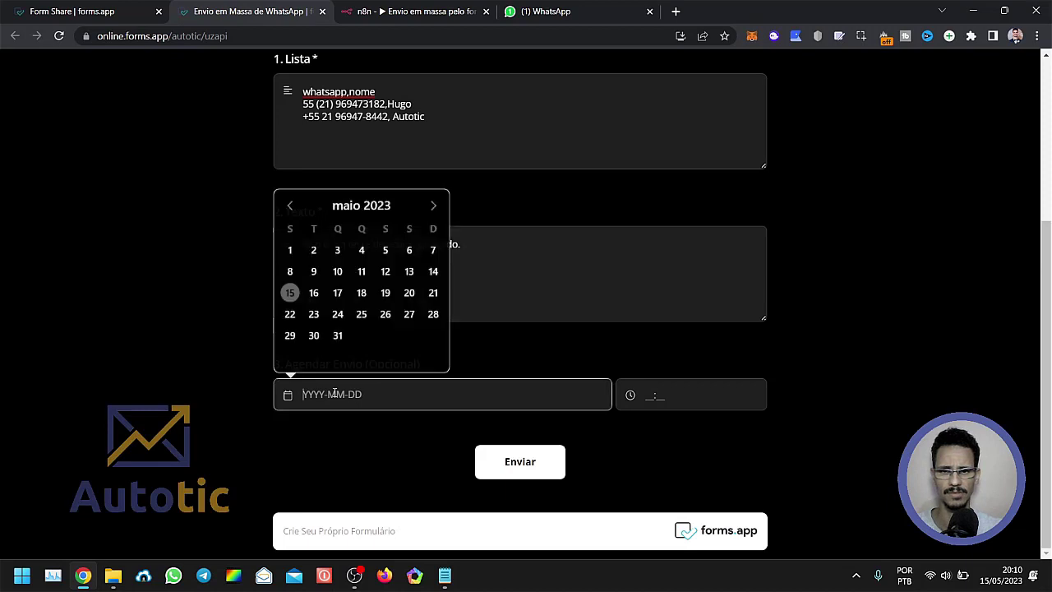
click(290, 292)
click(200, 354)
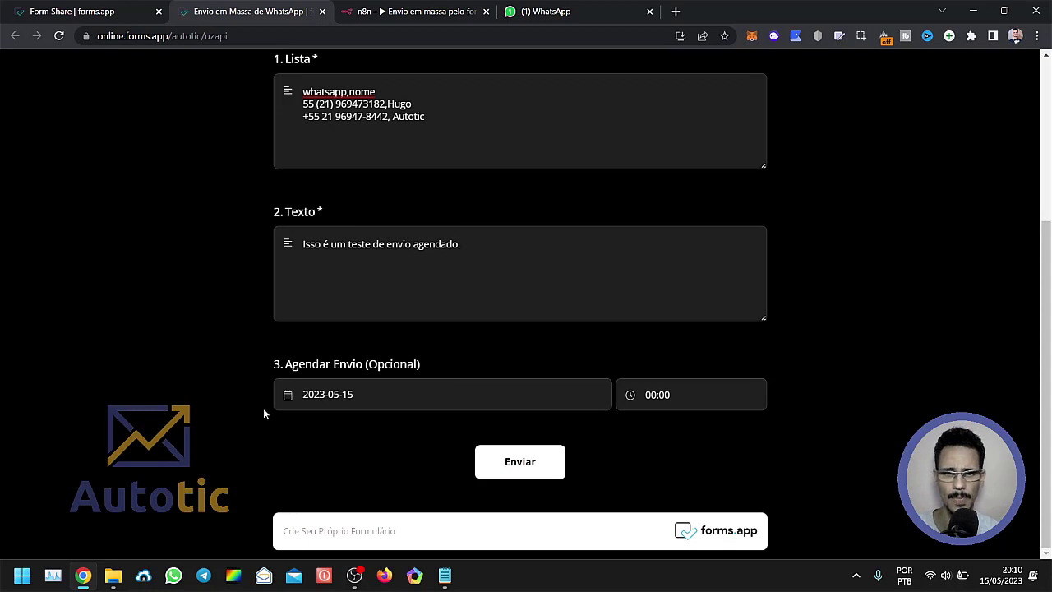
Set the scheduled sending time to 21:00 and submit the form.
click(660, 393)
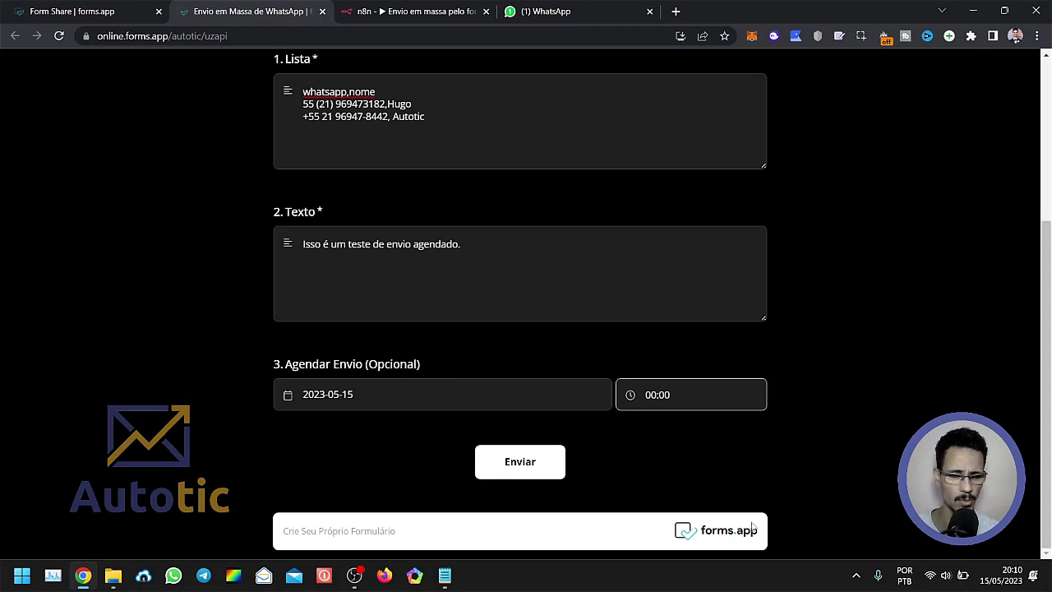
mouse_move(1006, 582)
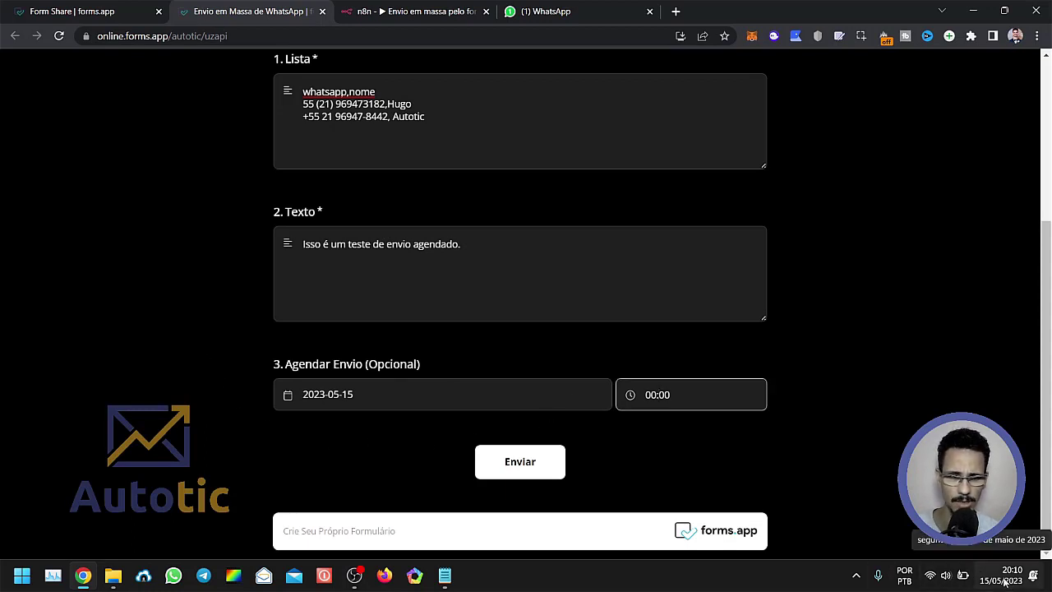
click(650, 396)
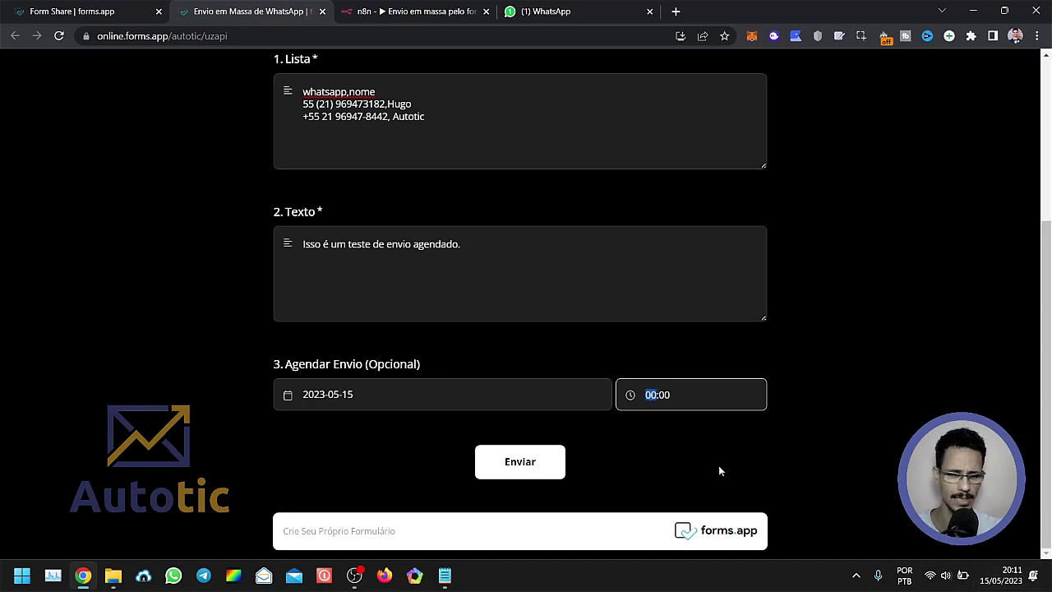
text(21)
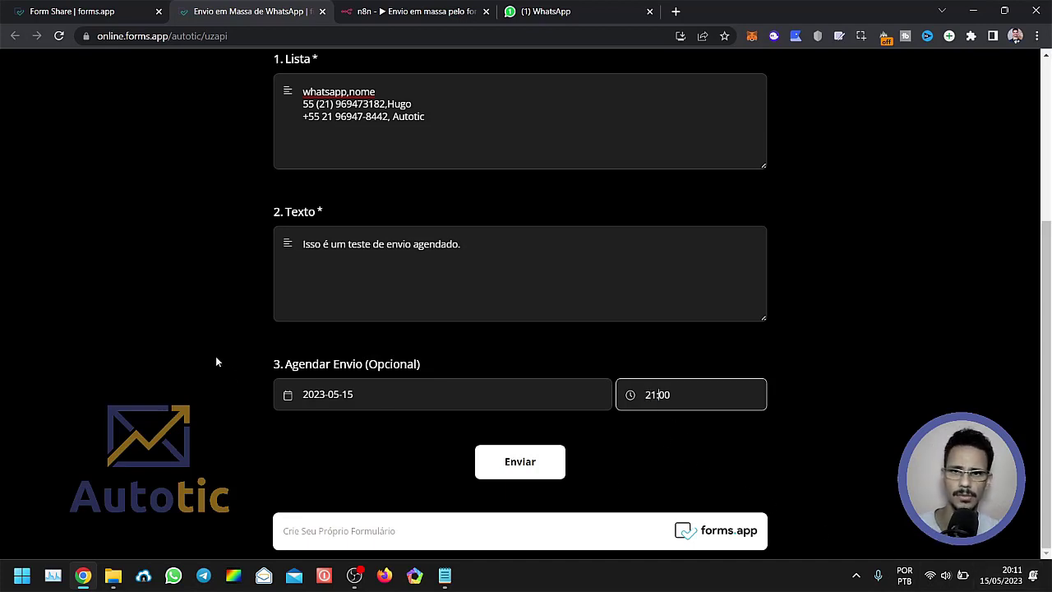
click(81, 296)
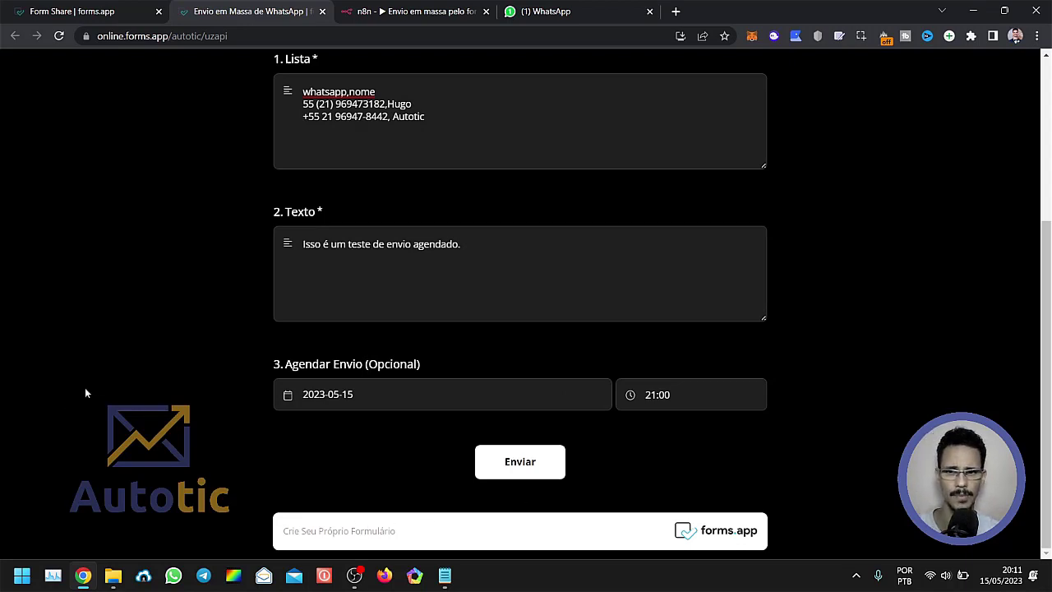
click(520, 462)
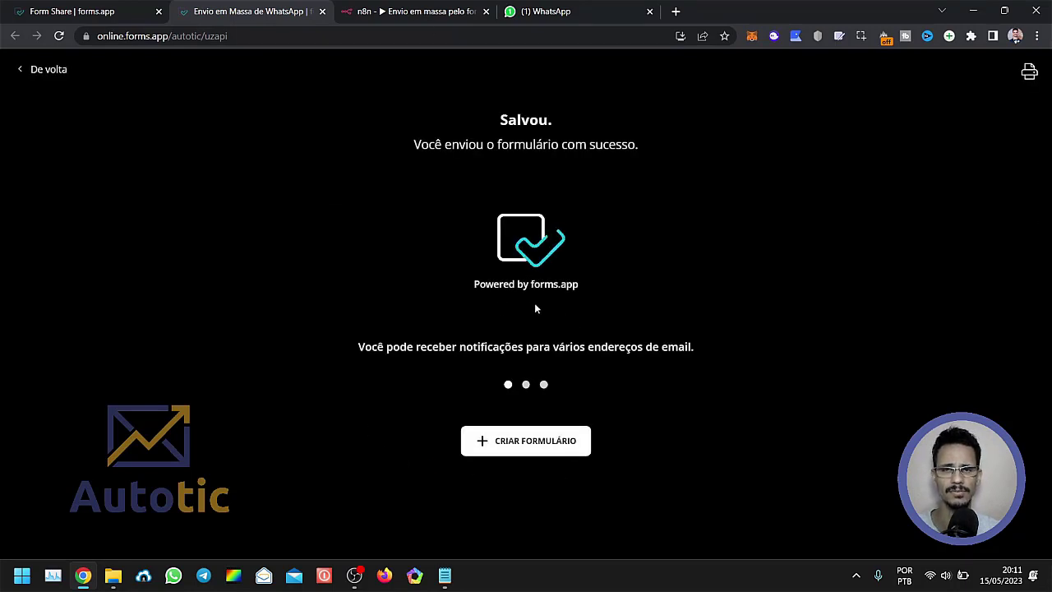
Switch to n8n, save the bulk-send workflow and open its execution started 15 May at 20:11:26.
click(407, 10)
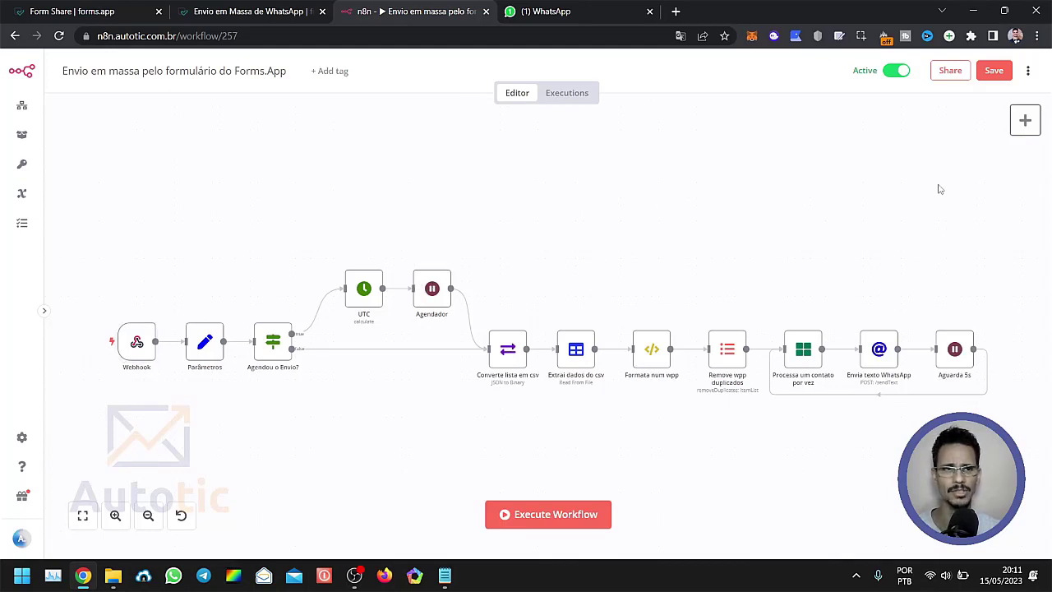
click(993, 75)
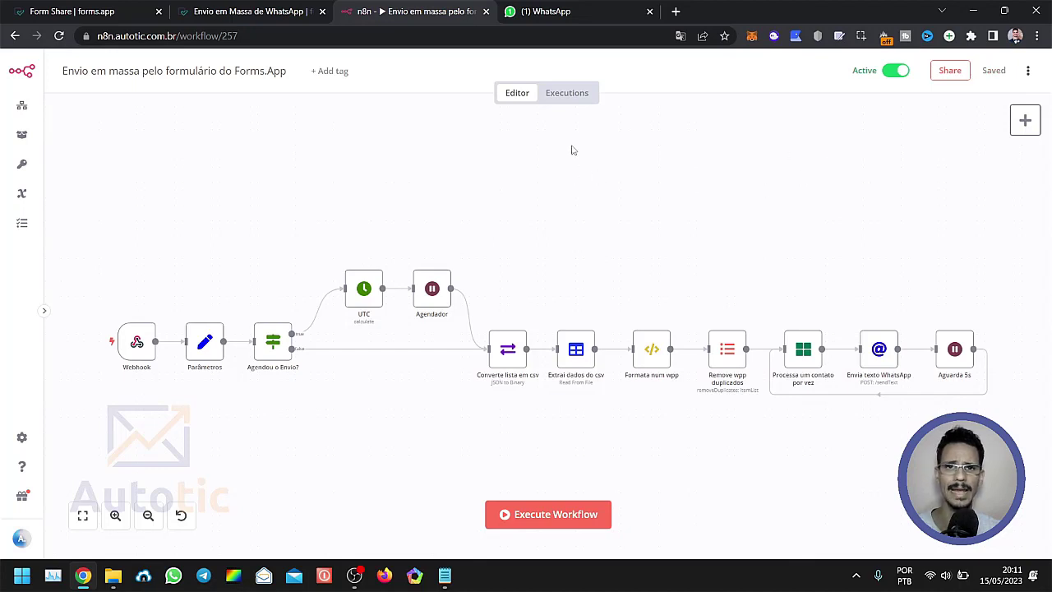
click(567, 97)
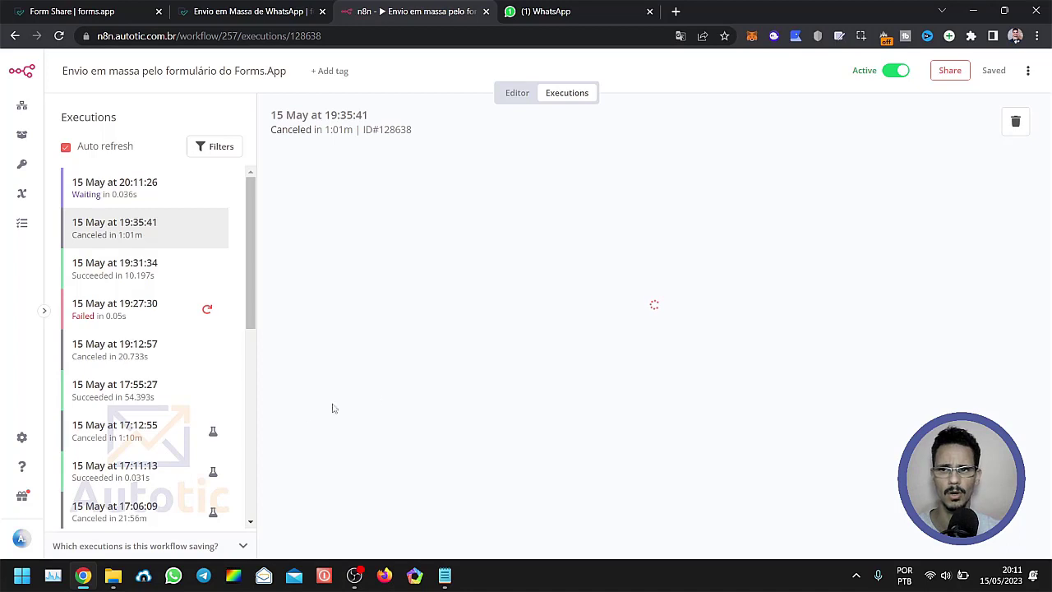
click(146, 190)
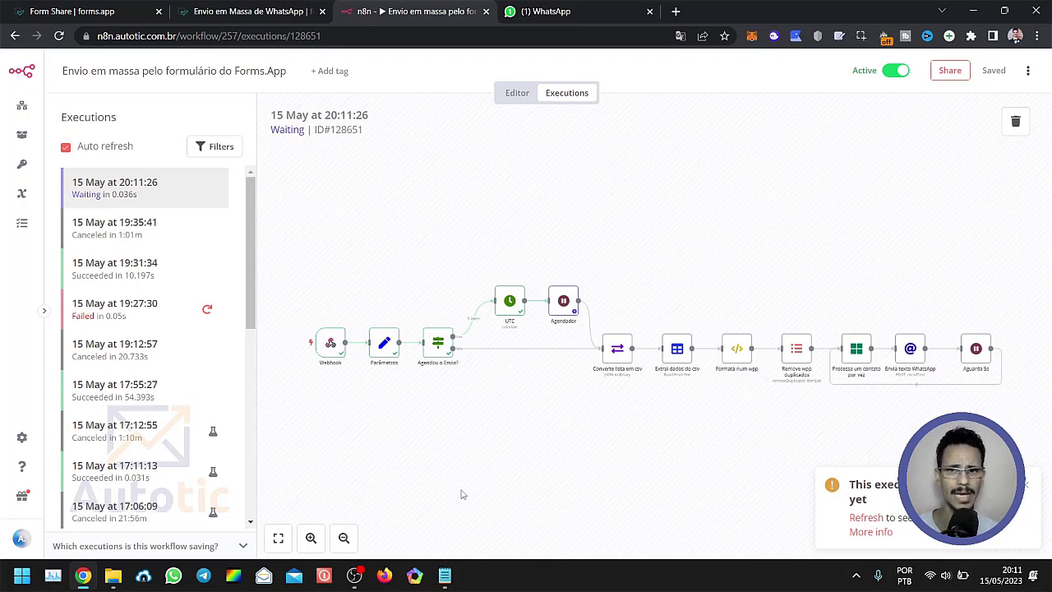
click(219, 6)
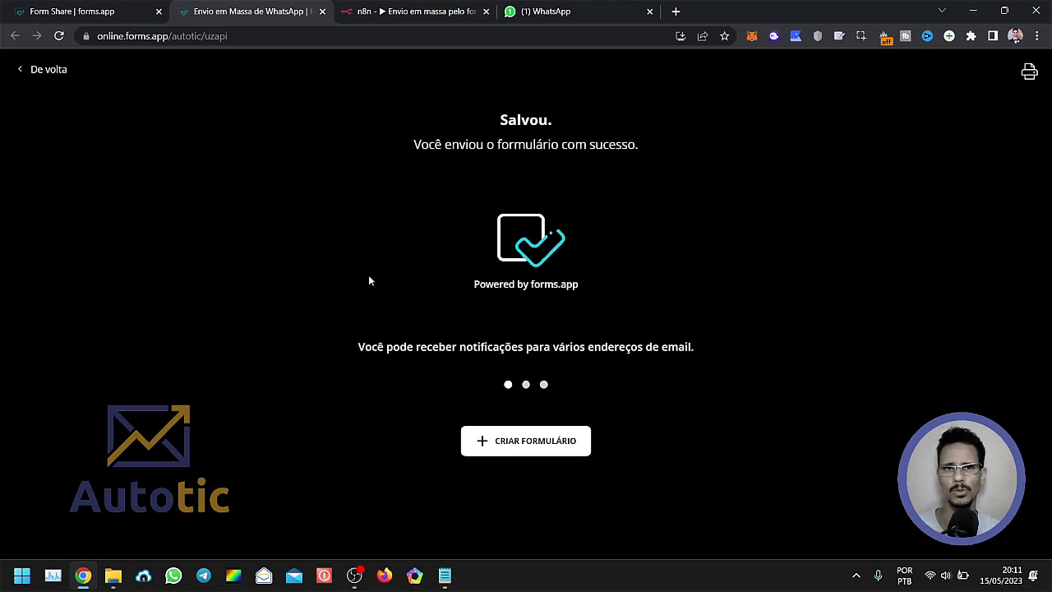
click(402, 5)
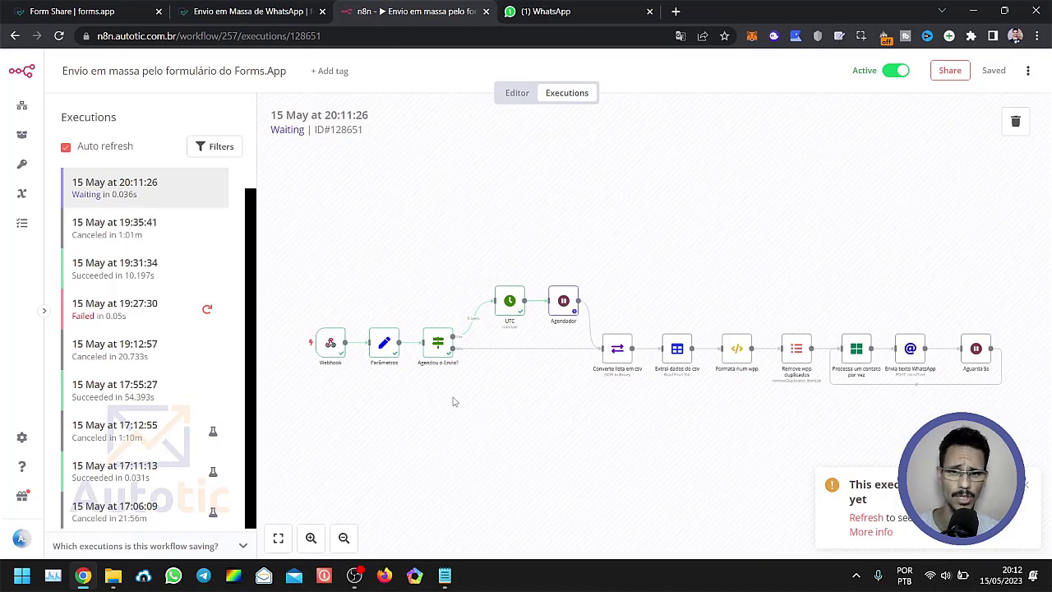
Examine the Agendou o Envio? node's Is Not Empty condition and the date and hour its agendamento expression received.
double_click(433, 353)
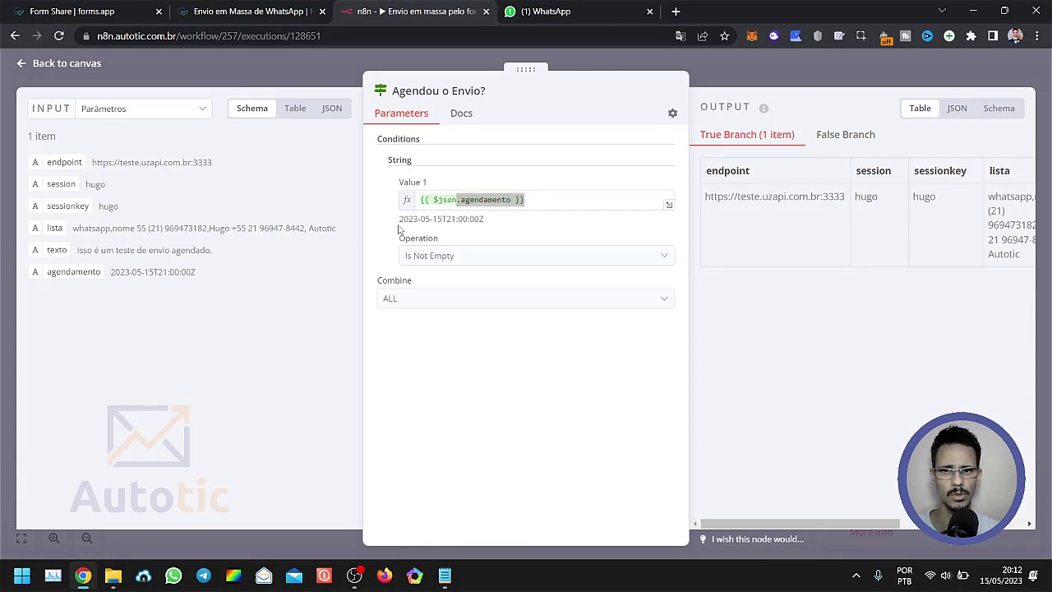
drag(399, 219, 489, 223)
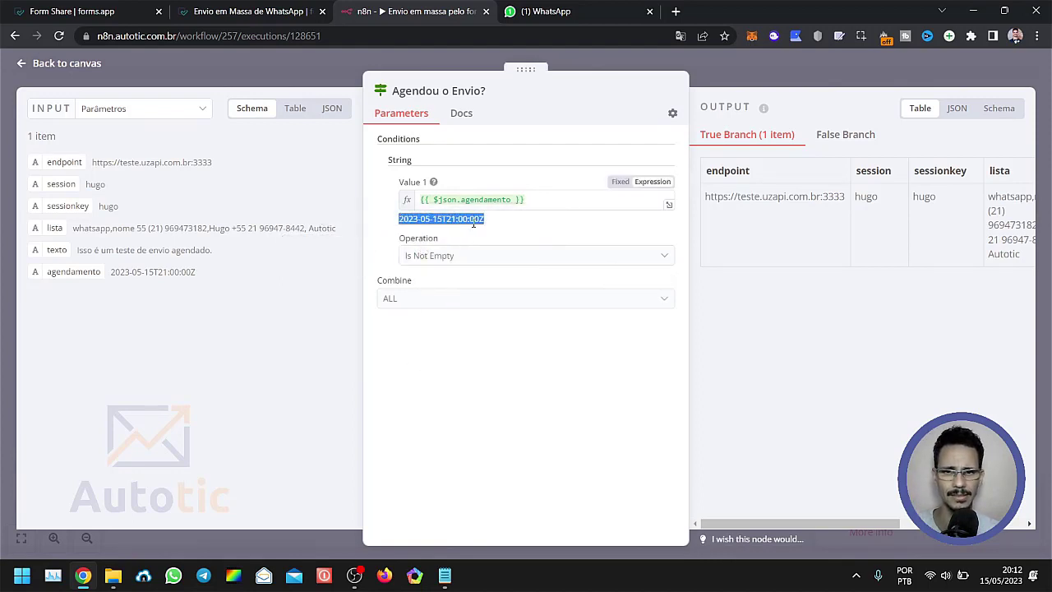
click(474, 219)
drag(484, 219, 393, 226)
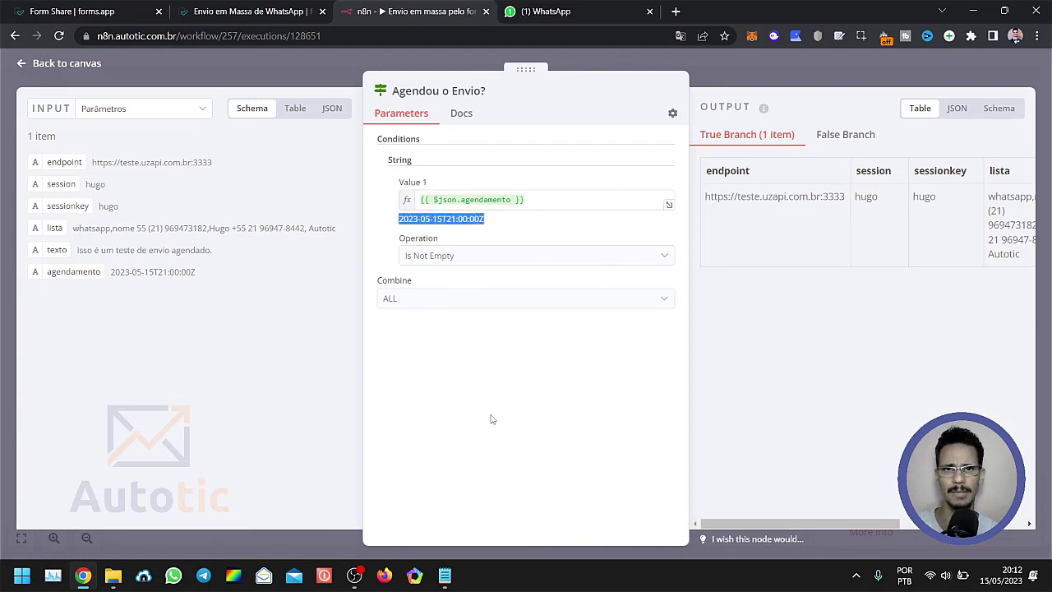
click(400, 222)
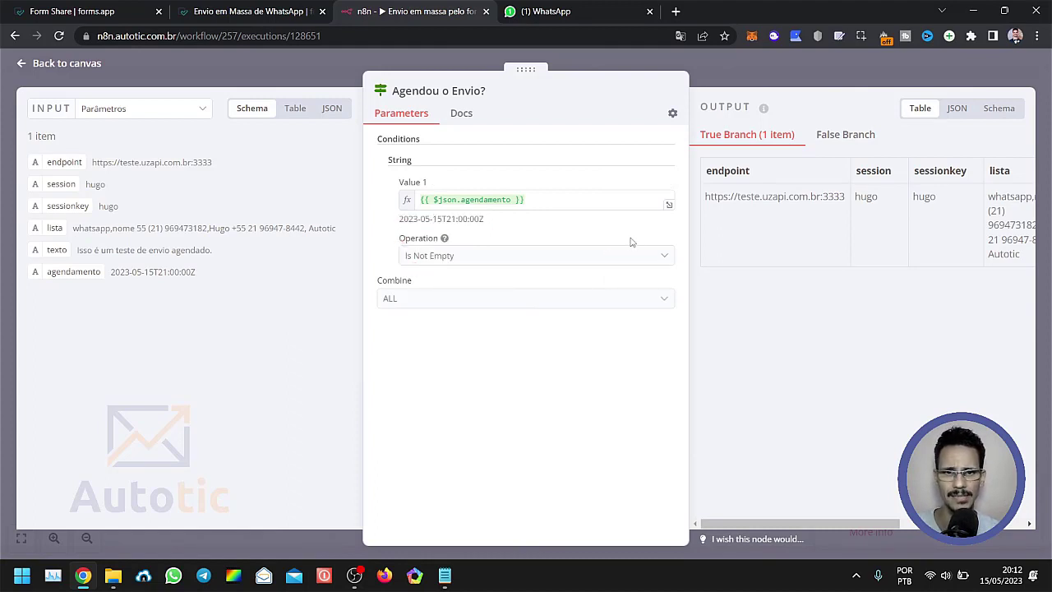
drag(456, 222, 445, 219)
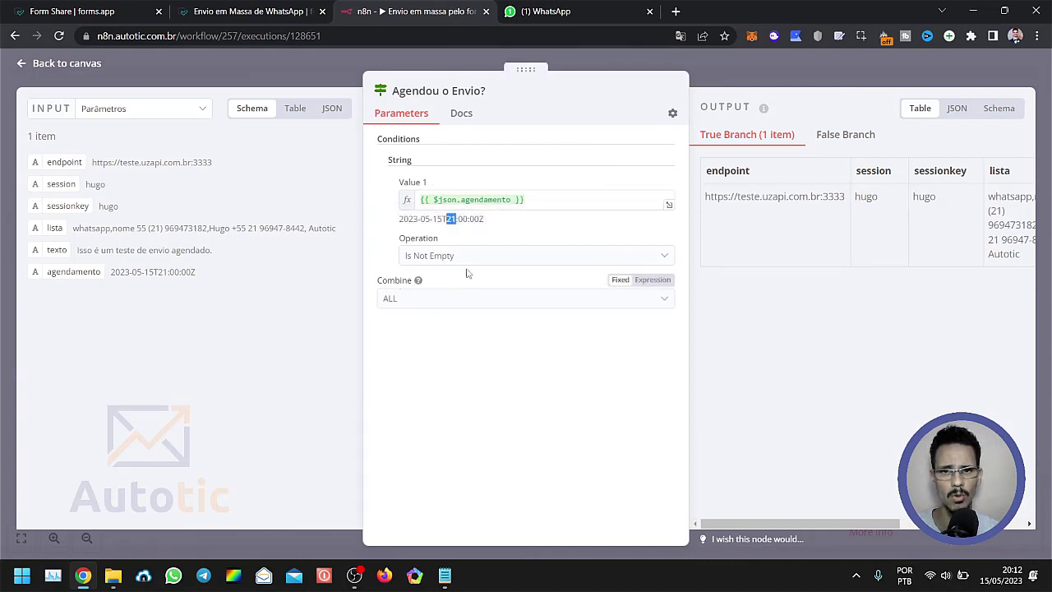
click(477, 419)
click(328, 83)
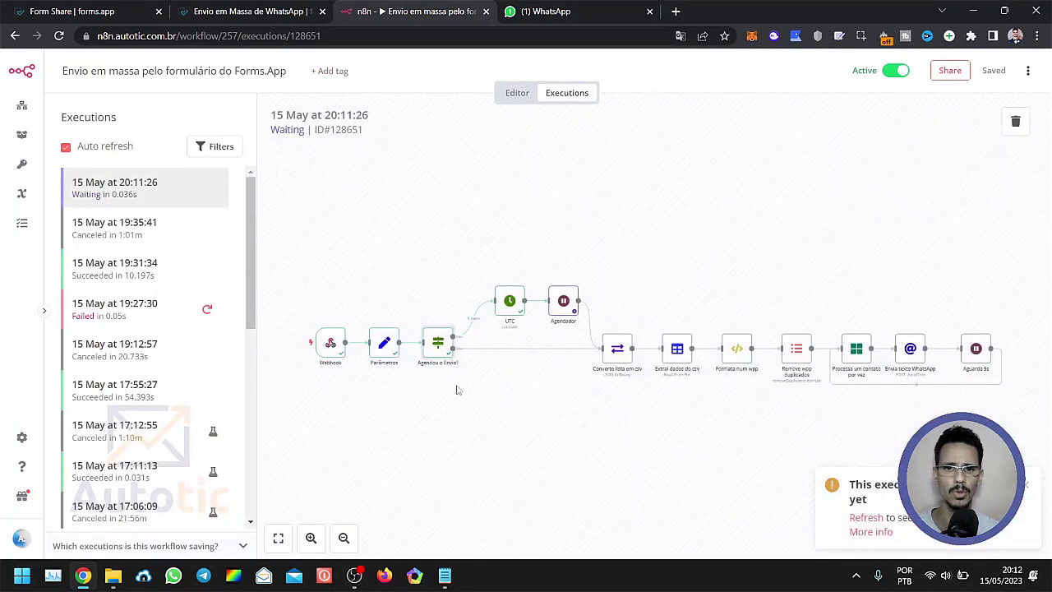
Inspect the UTC node's date calculation settings and compare its data output with the agendamento value.
scroll(491, 311, up, 2)
scroll(492, 311, up, 1)
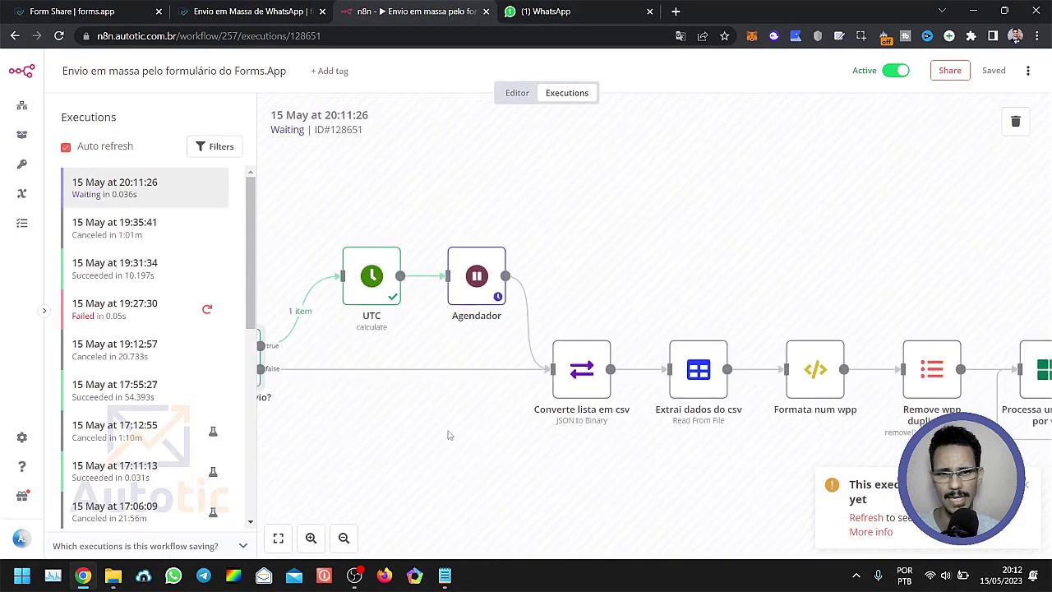
drag(429, 442, 630, 427)
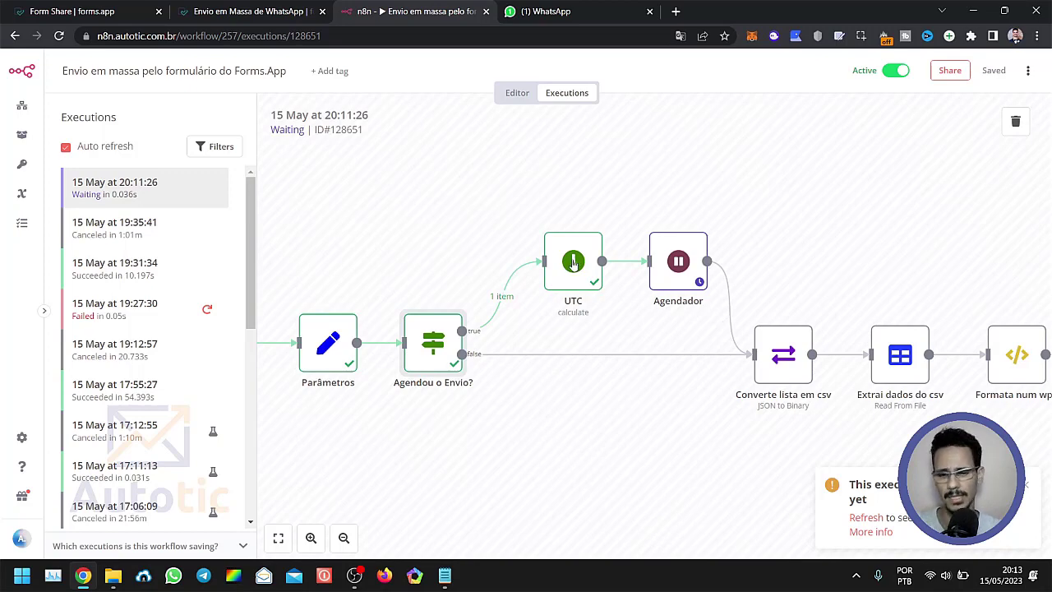
scroll(567, 278, up, 2)
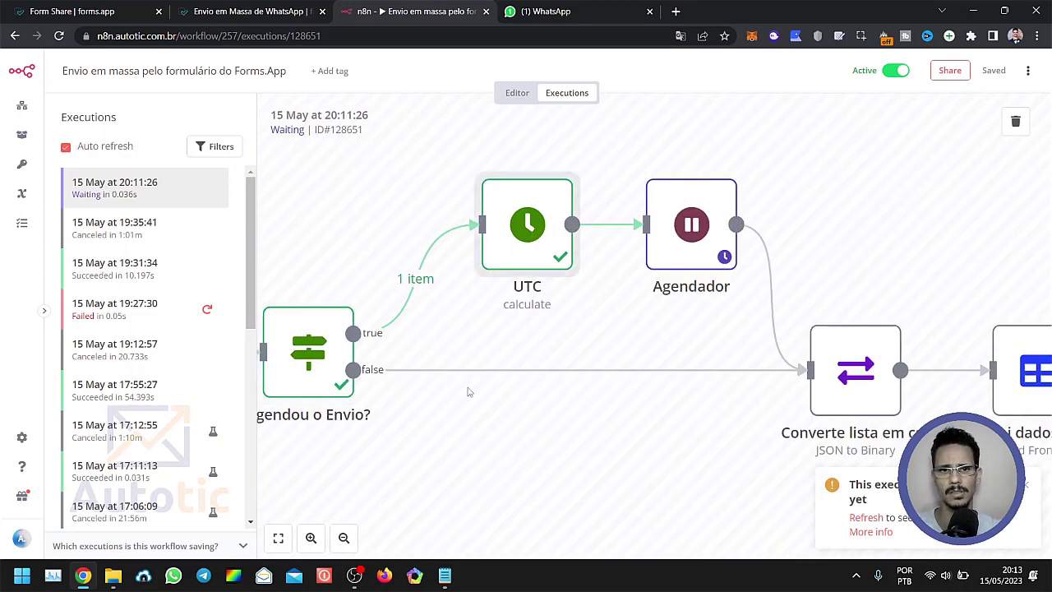
double_click(530, 238)
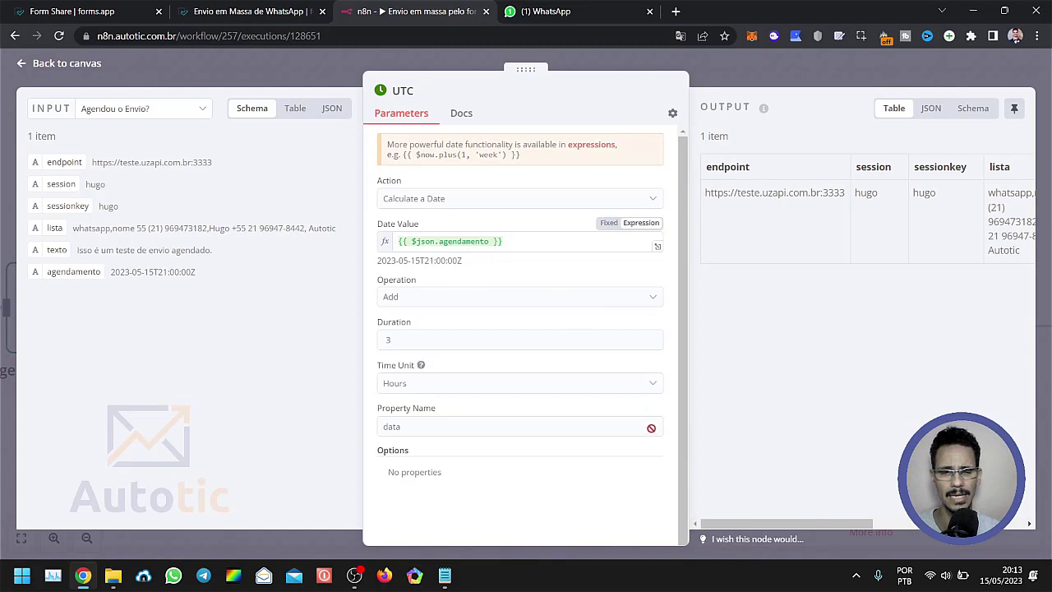
drag(721, 524, 892, 521)
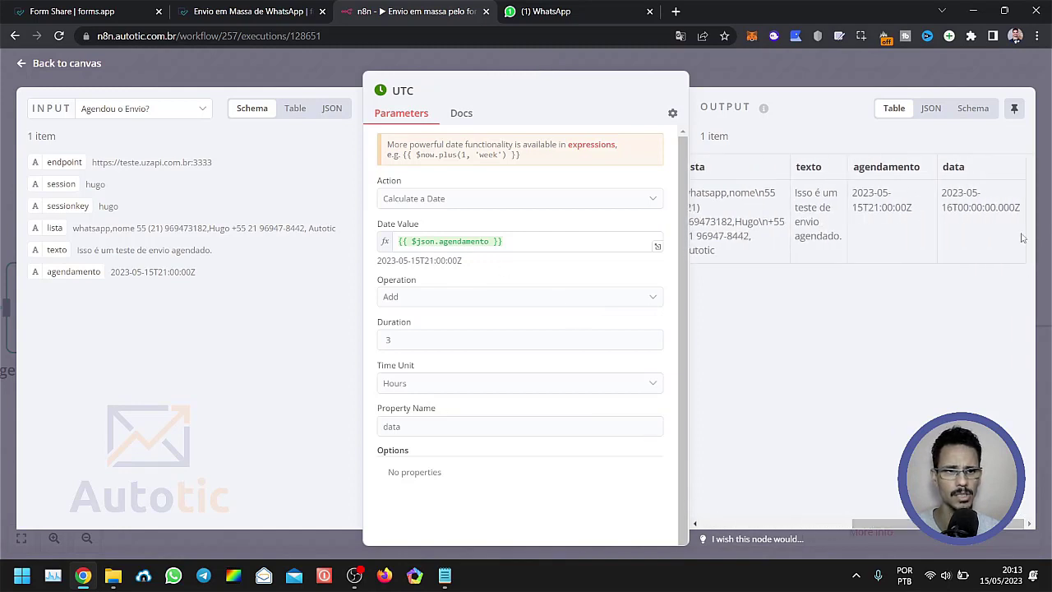
drag(972, 208, 970, 211)
click(958, 212)
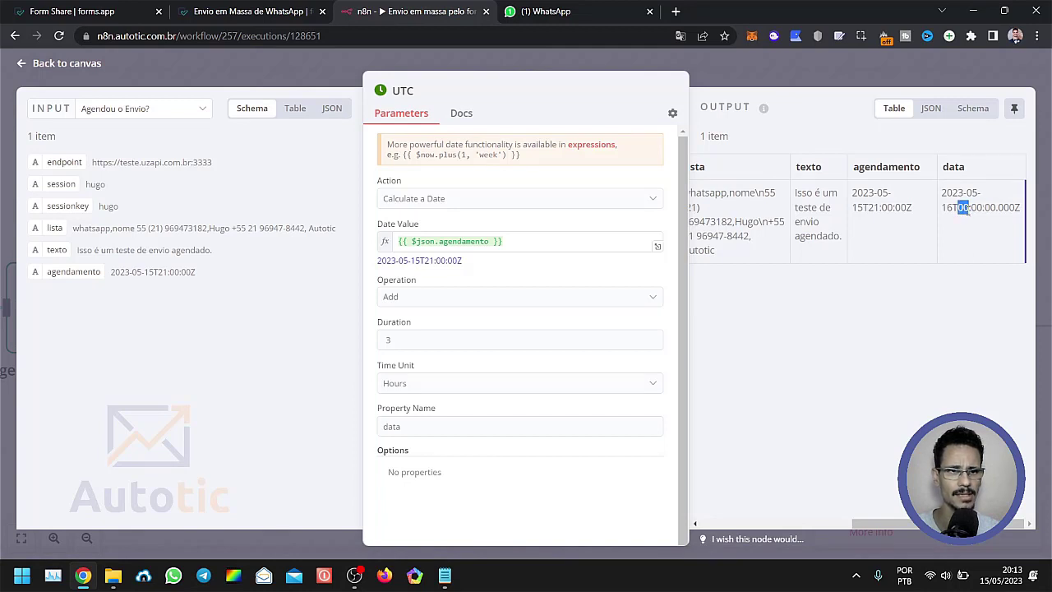
click(304, 73)
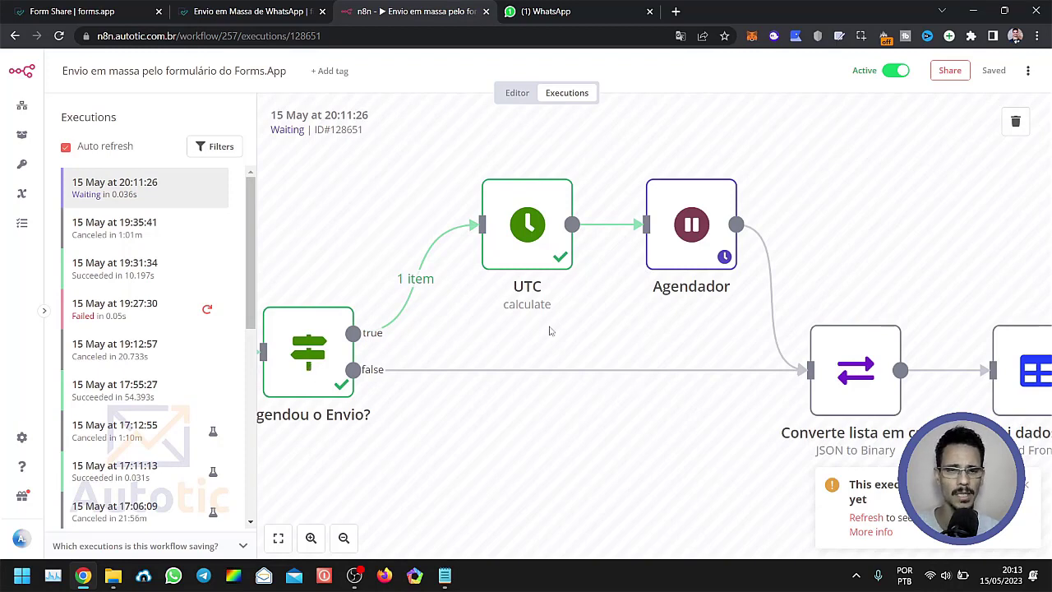
Check the Agendador node's waiting time and stop the waiting bulk-send run in the list of all executions.
mouse_move(723, 258)
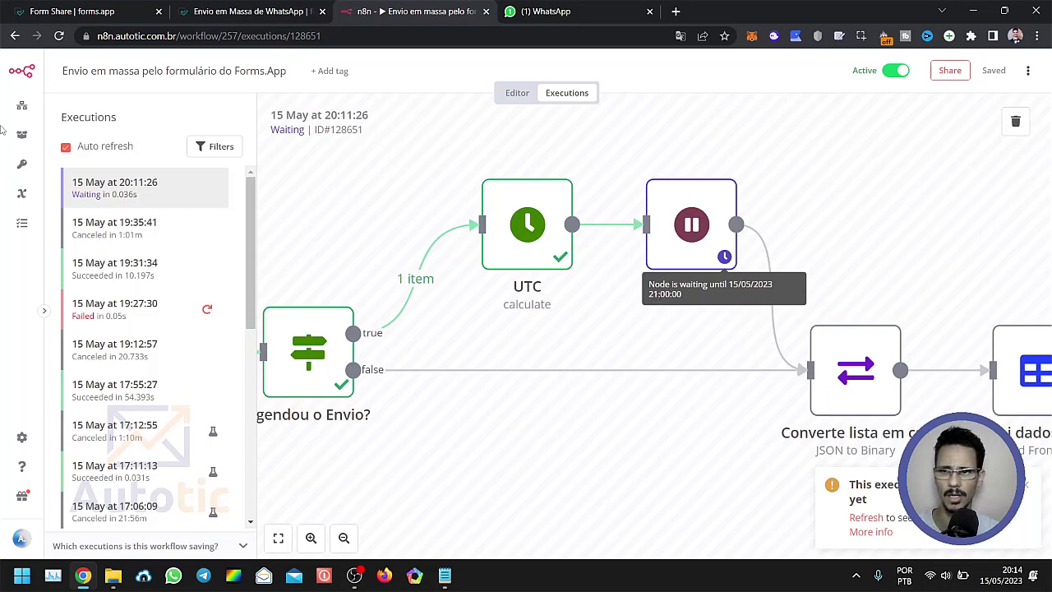
click(21, 223)
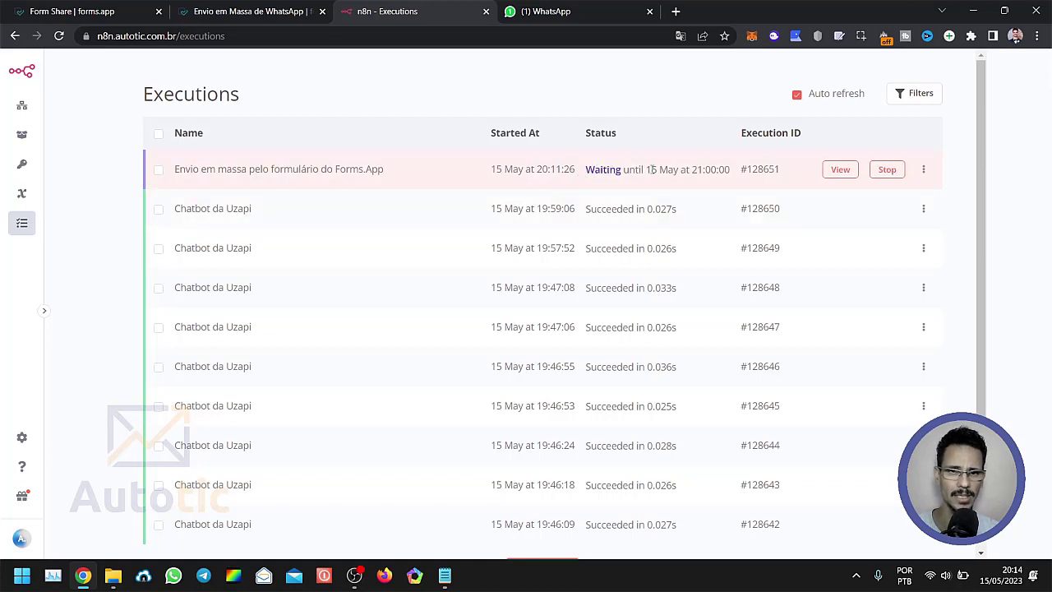
drag(647, 170, 731, 170)
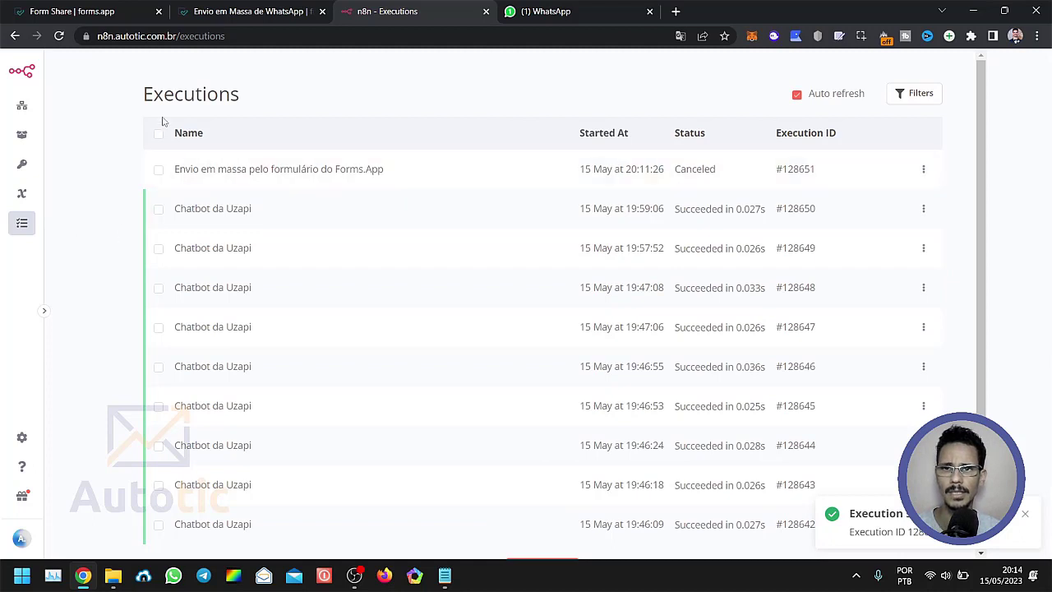
Reload a blank Envio em Massa de WhatsApp form and paste the whatsapp,nome contact list from Notepad into its Lista field.
click(239, 11)
key(ctrl+l)
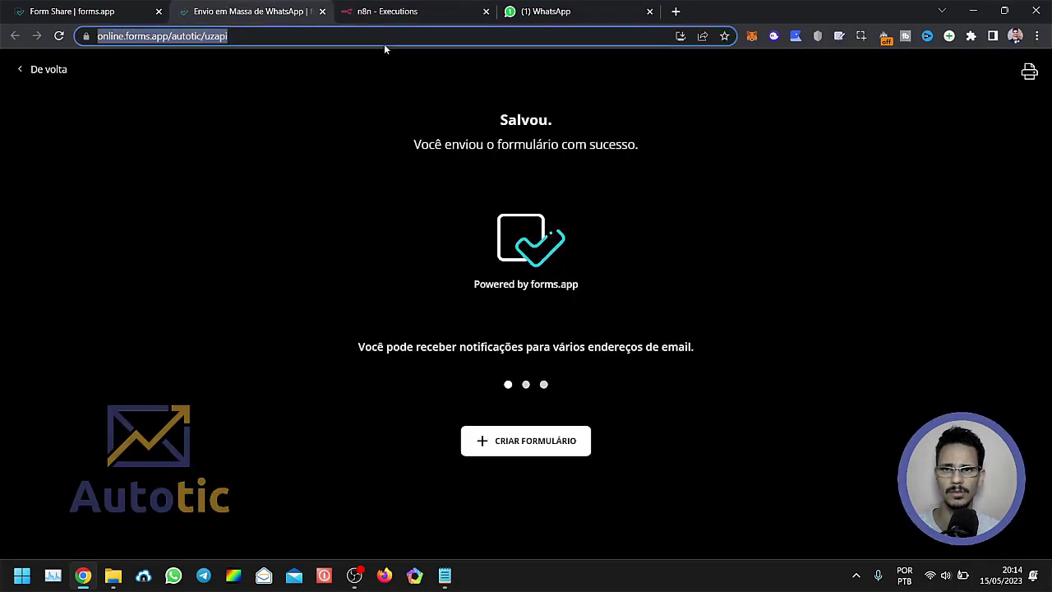
key(Return)
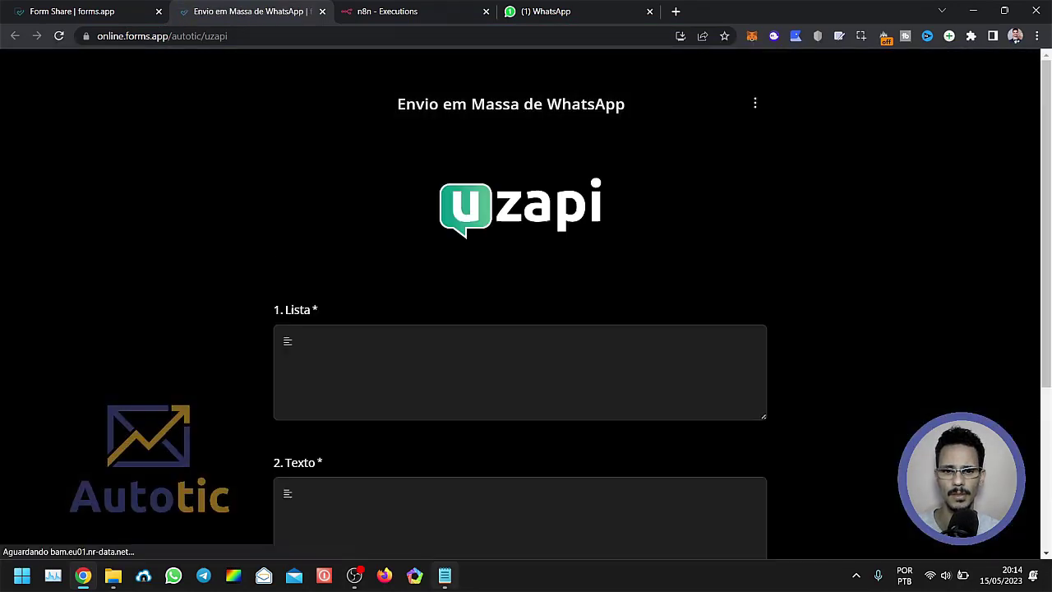
click(444, 575)
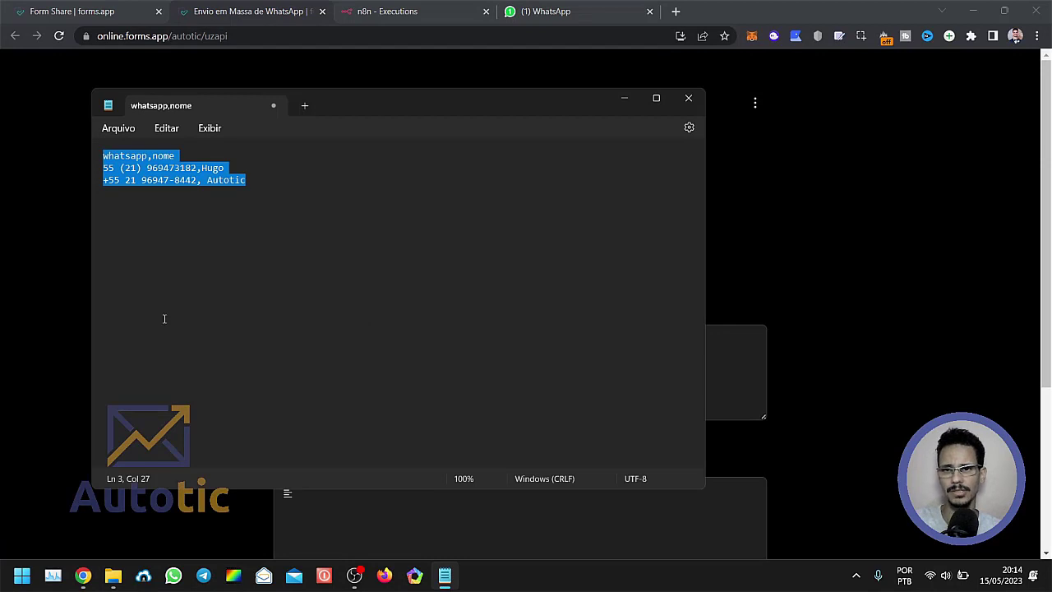
key(alt+Tab)
click(388, 380)
key(ctrl+v)
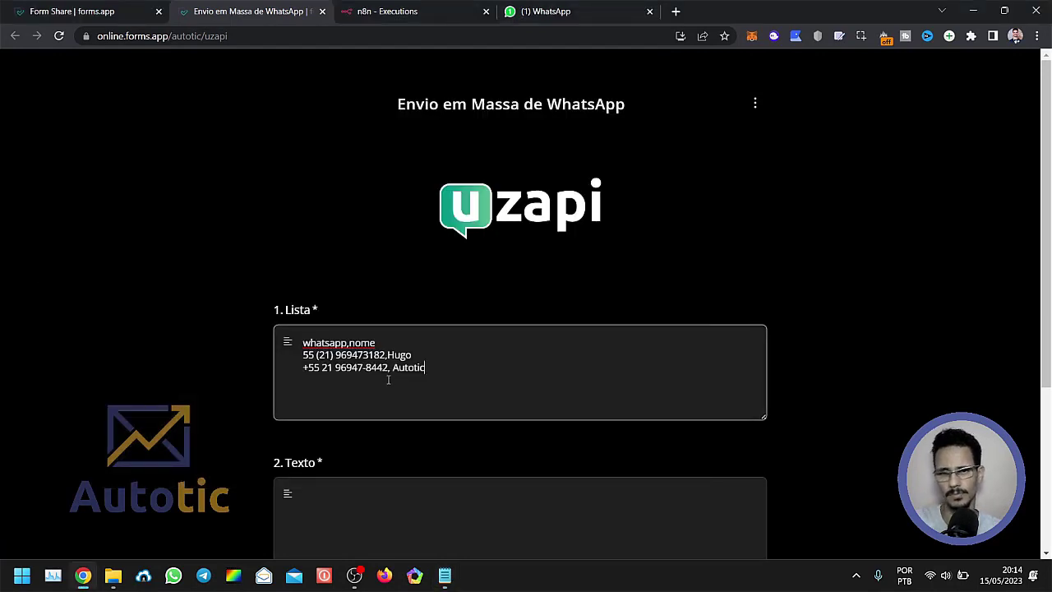
click(188, 325)
Enter "Isso é um teste de envio imediato e em massa para contatos do WhatsApp." as the Texto and submit the form without a schedule.
scroll(217, 348, down, 2)
click(333, 373)
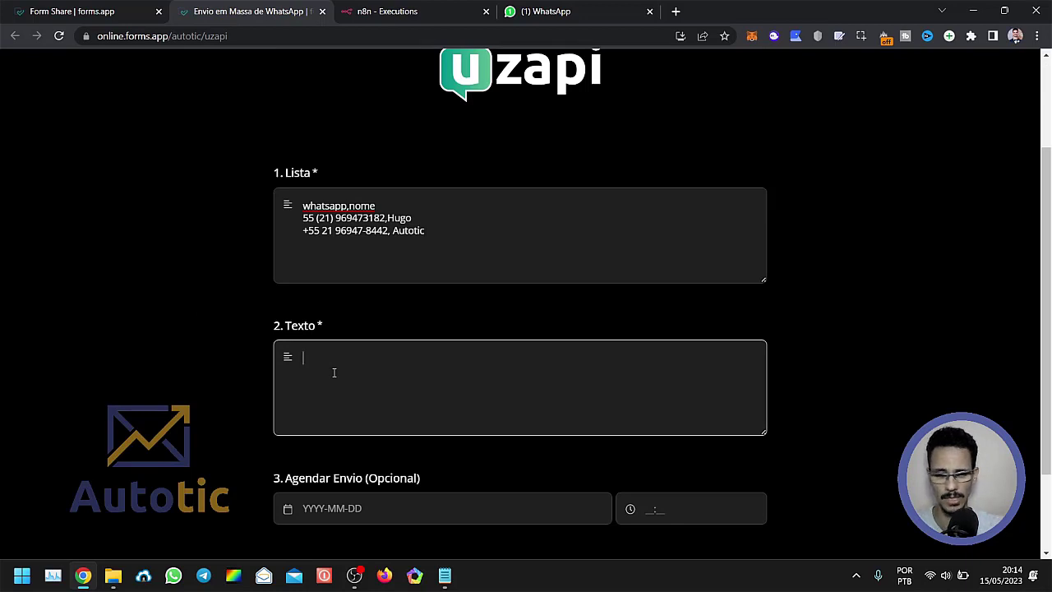
text(Isso é)
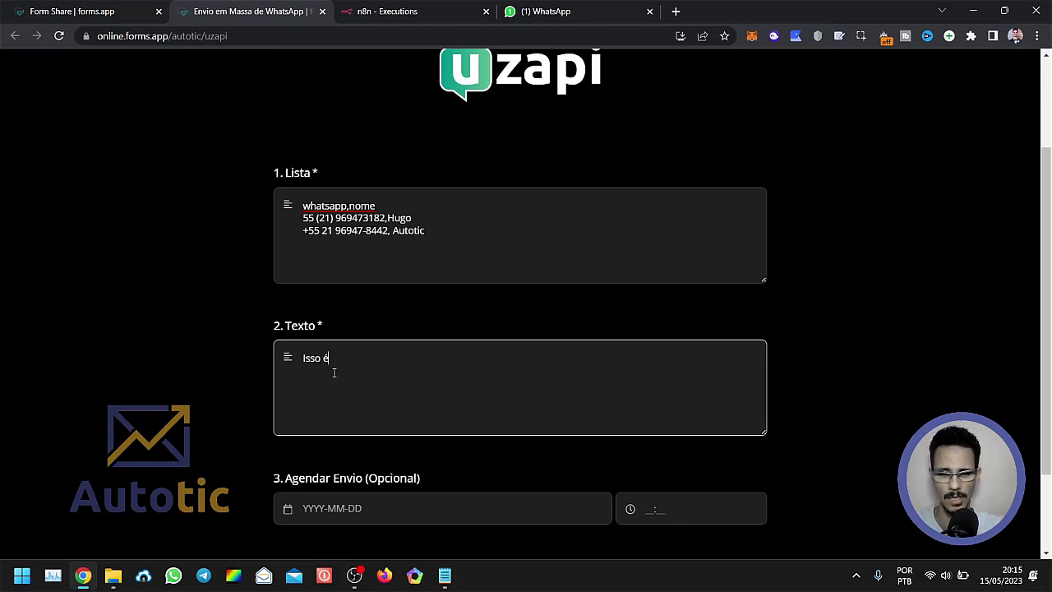
text( um teste)
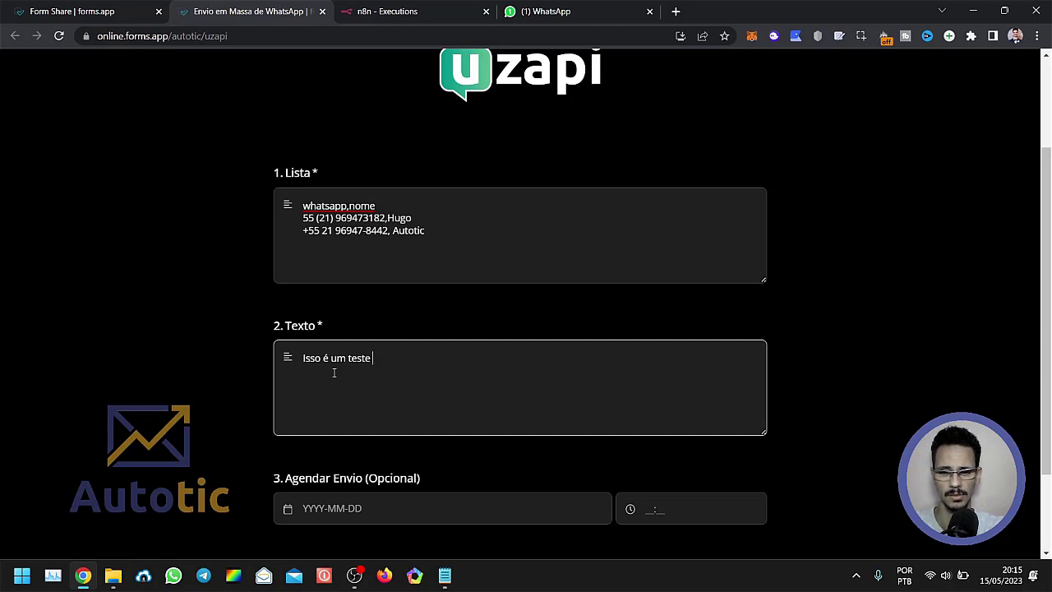
text( de envio )
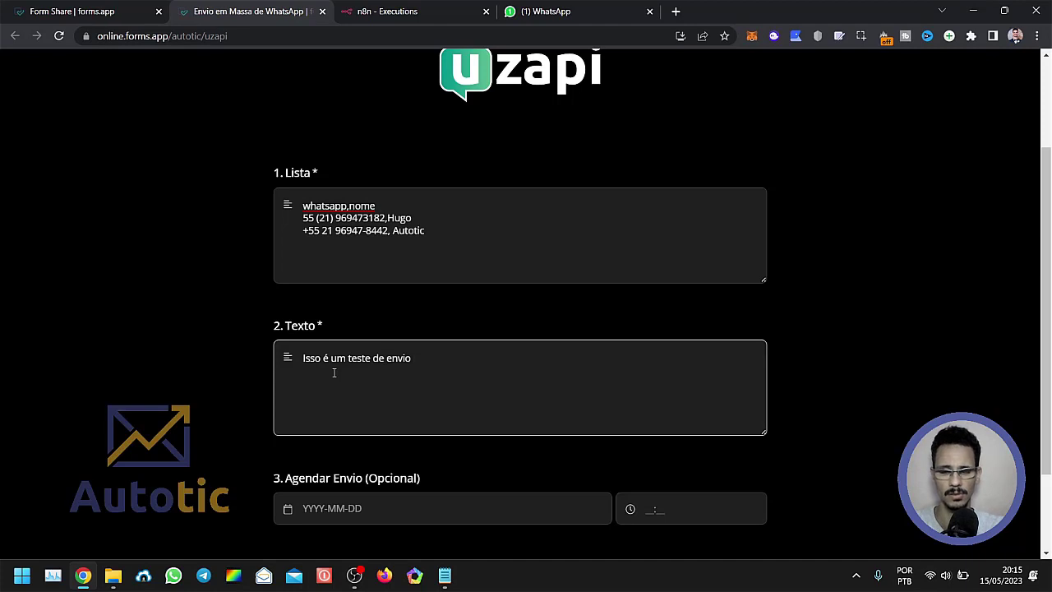
text(imediat)
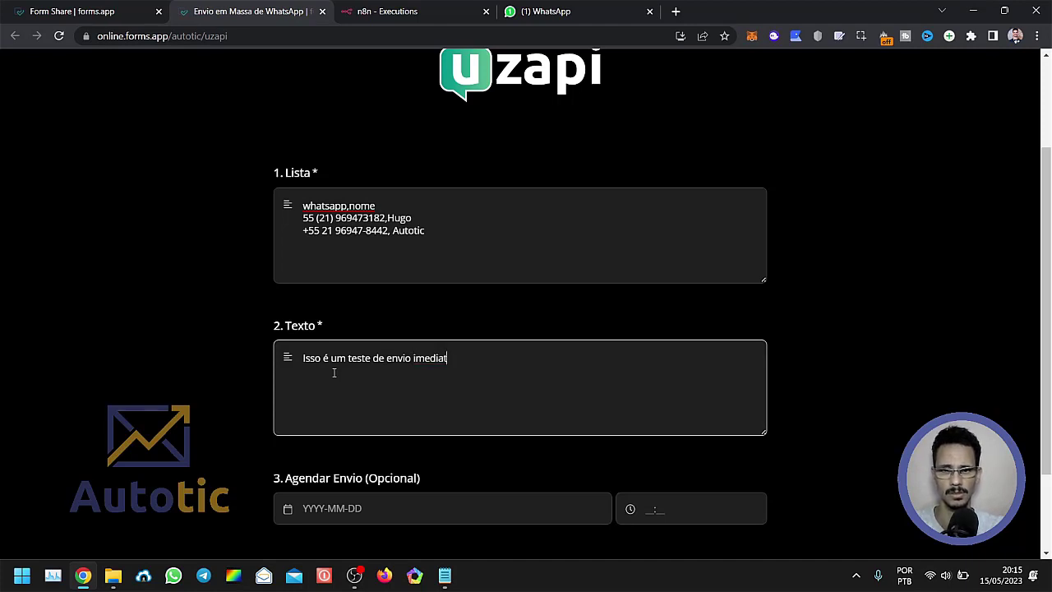
text(p o e em mass)
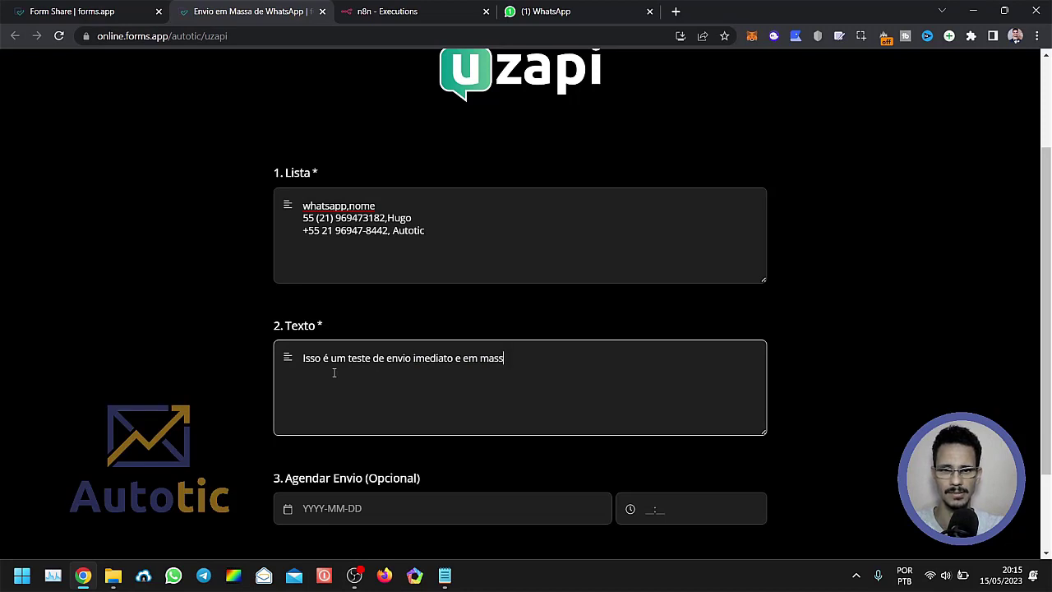
text(a para c)
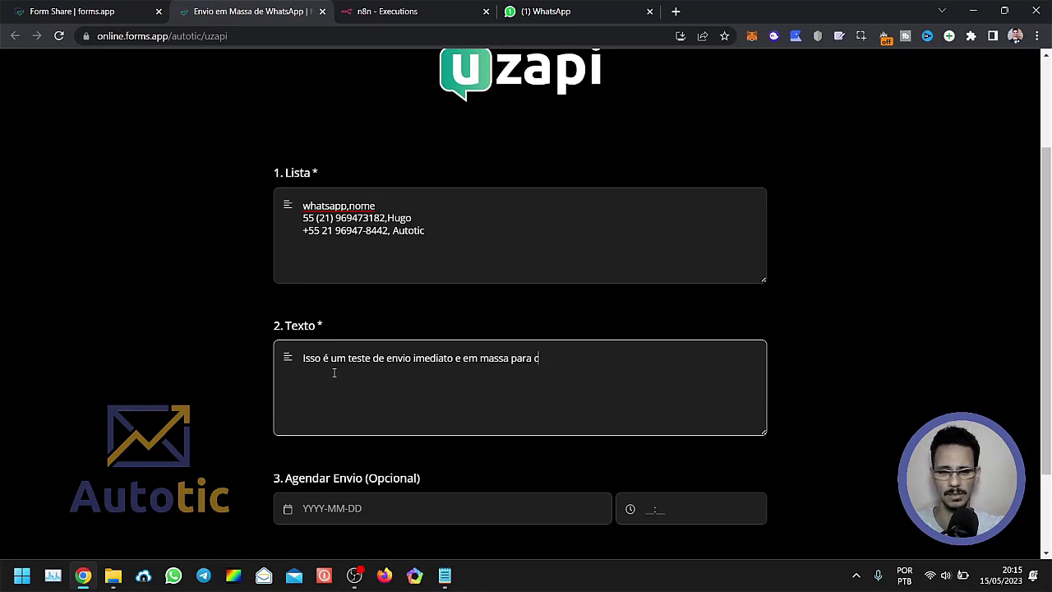
text(ontatos do )
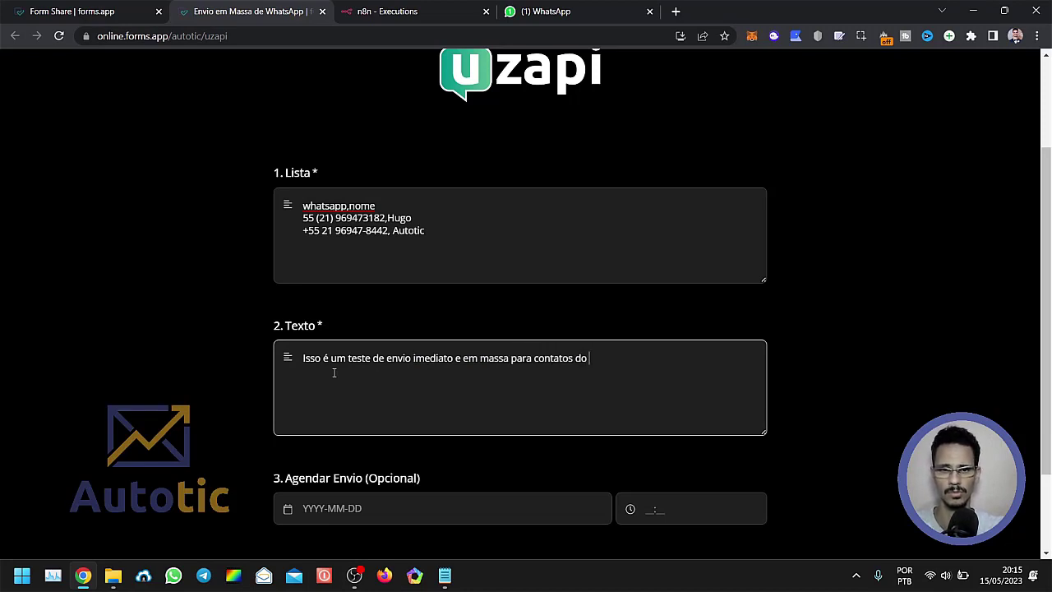
text(WhatsApp.)
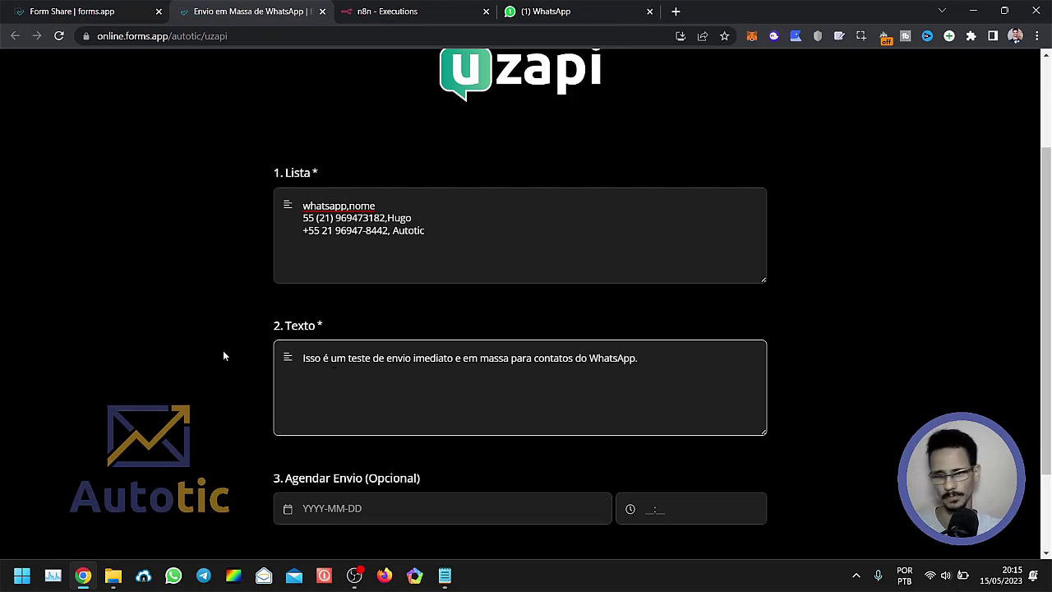
click(55, 280)
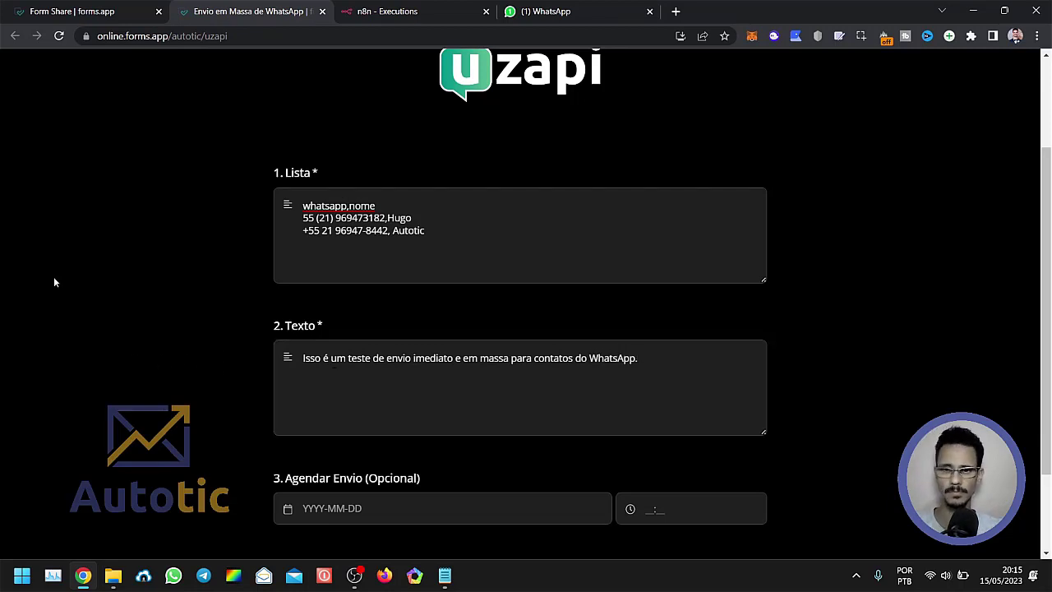
scroll(129, 382, down, 2)
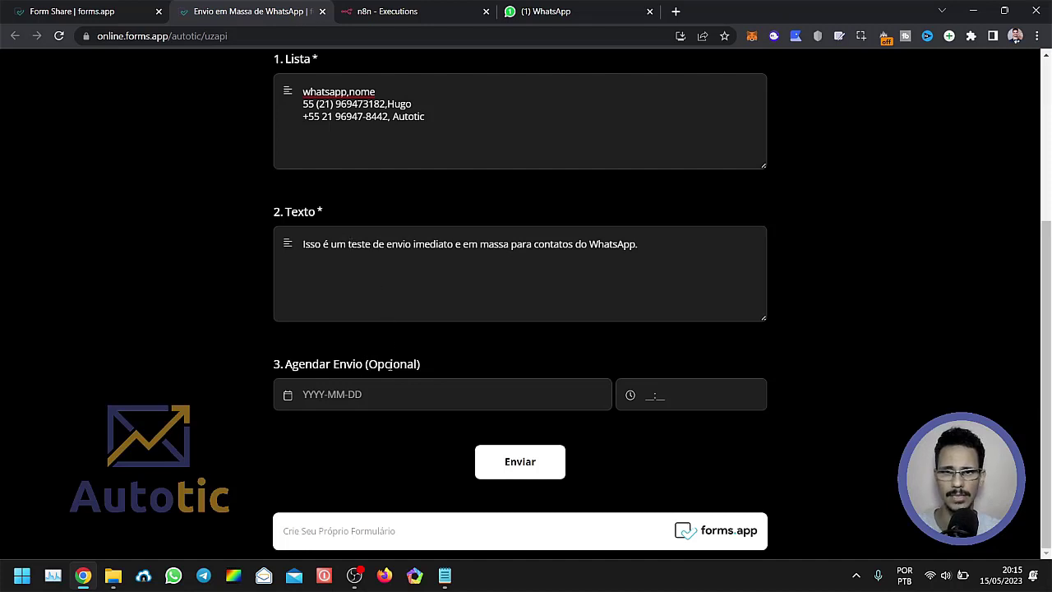
click(510, 467)
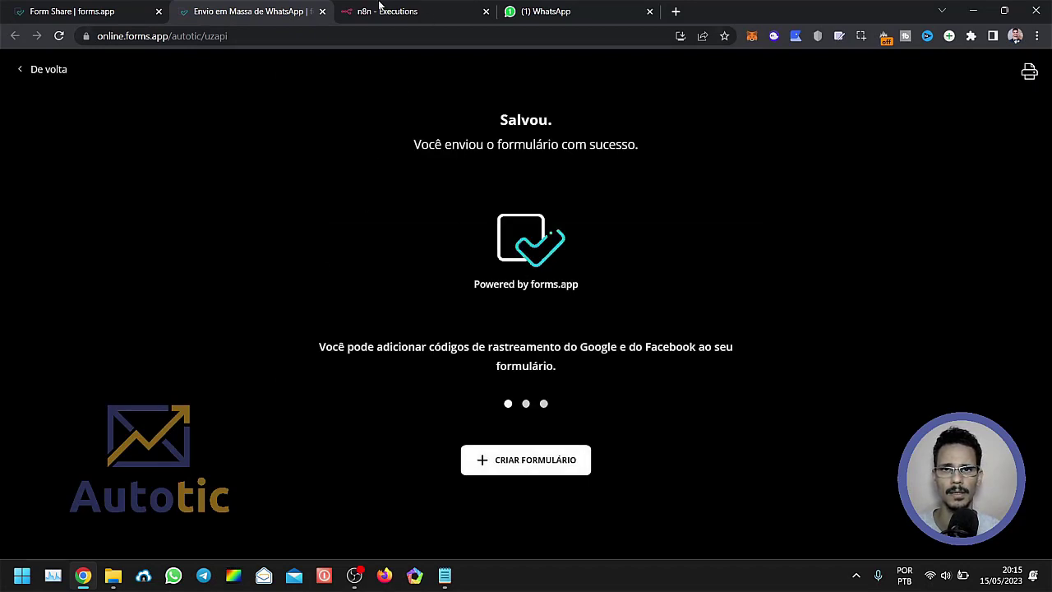
Check the new bulk-send run in n8n's executions list and the WhatsApp chats of both listed contacts for the test message.
click(408, 12)
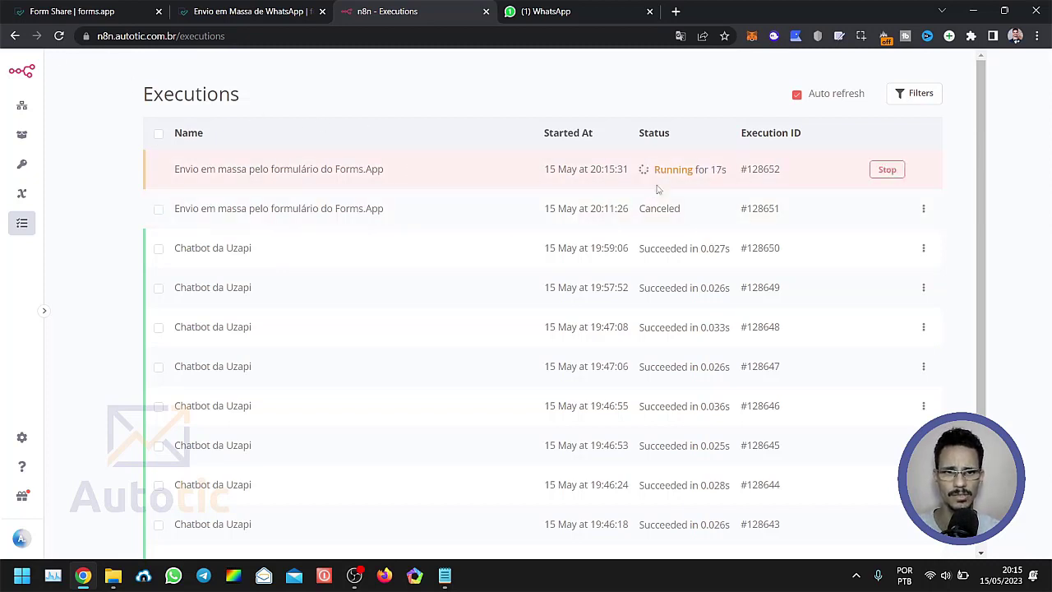
click(562, 12)
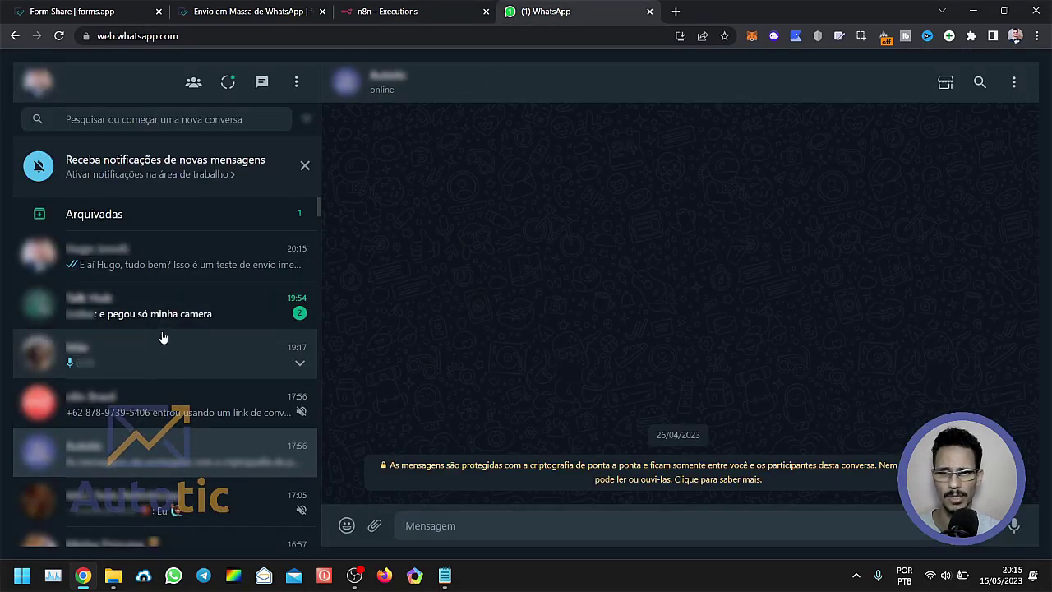
click(188, 263)
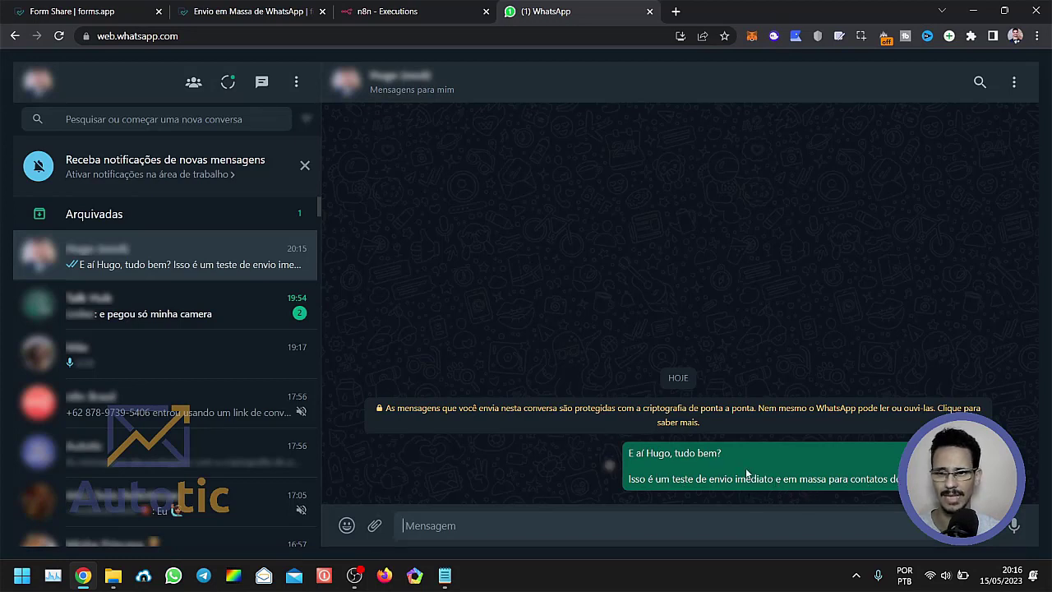
click(263, 457)
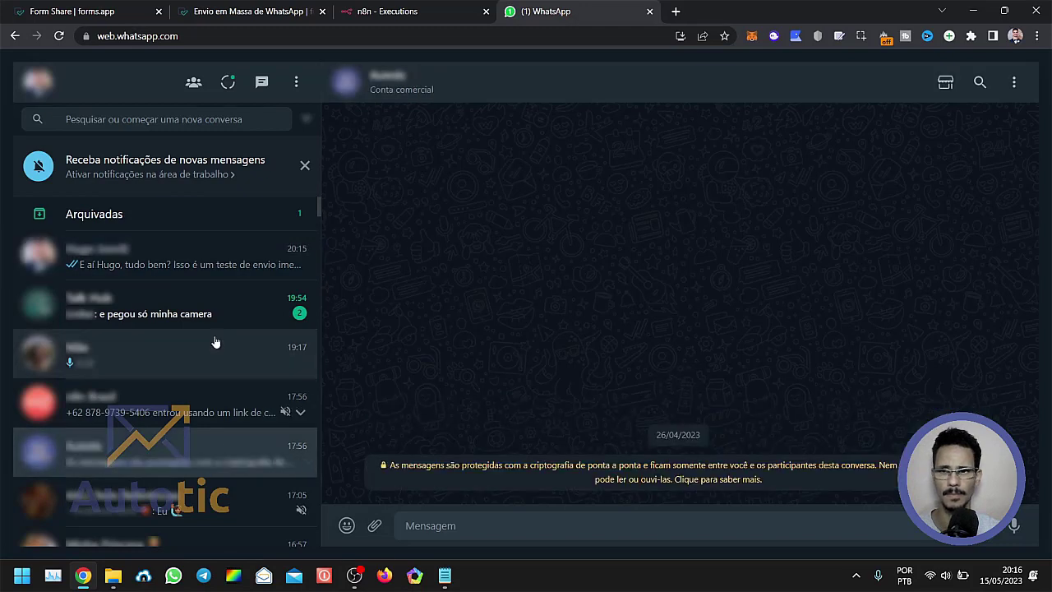
click(176, 268)
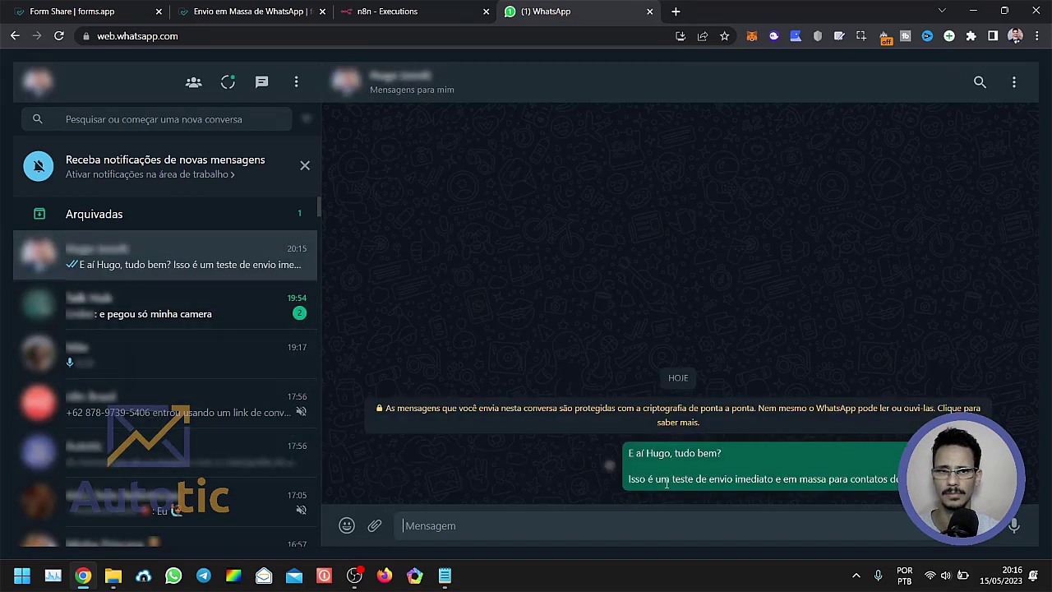
Switch back to n8n and open the bulk-send execution started 15 May at 20:15:33, focusing on its sending loop.
click(390, 12)
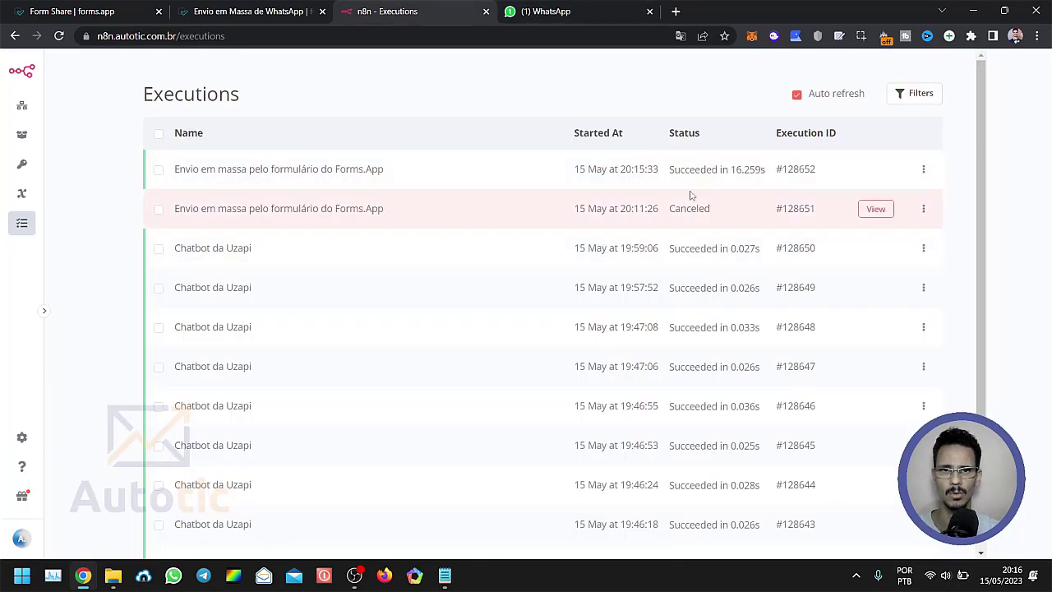
click(876, 170)
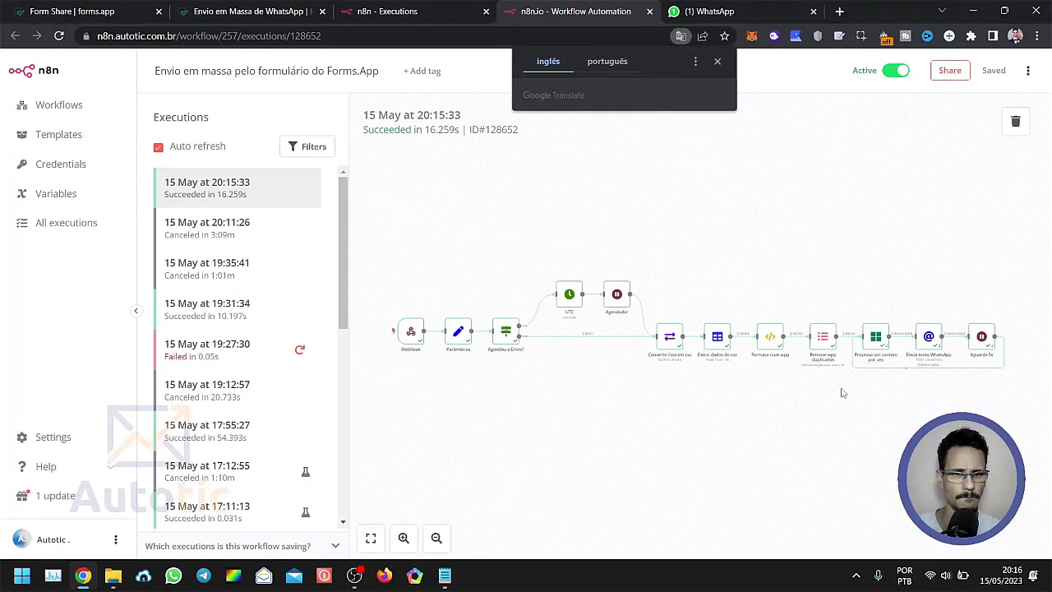
scroll(842, 393, up, 3)
drag(799, 434, 460, 436)
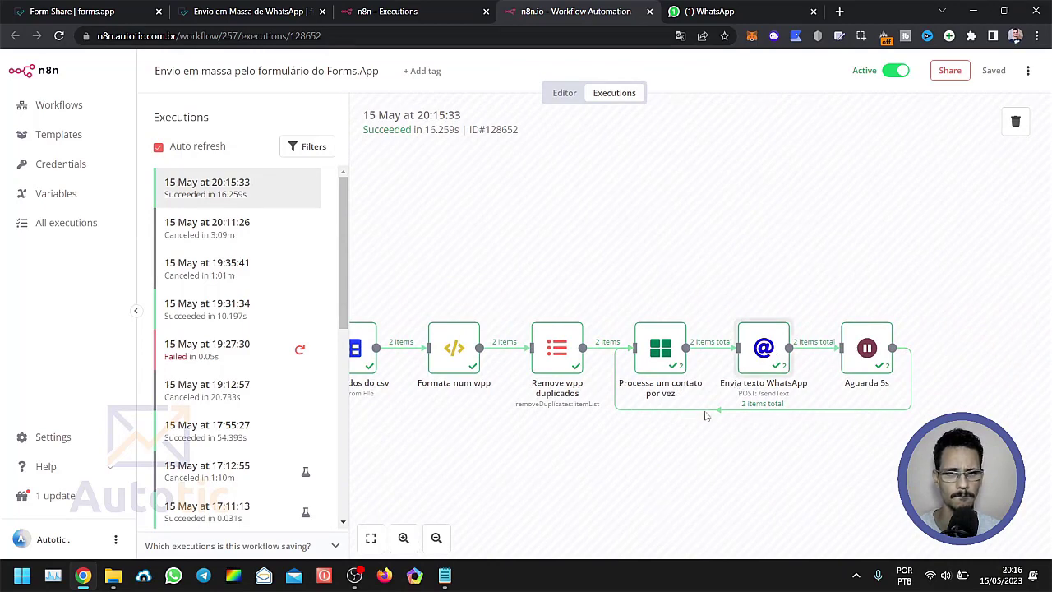
Compare the Envia texto WhatsApp node's output for runs 1 and 2 and examine its body parameters.
double_click(770, 364)
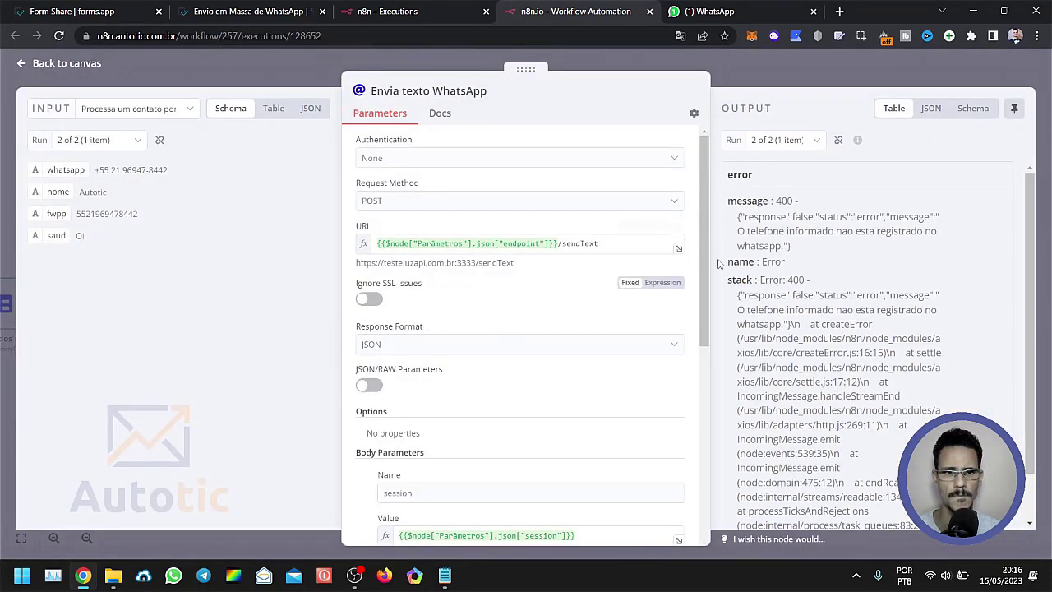
click(781, 140)
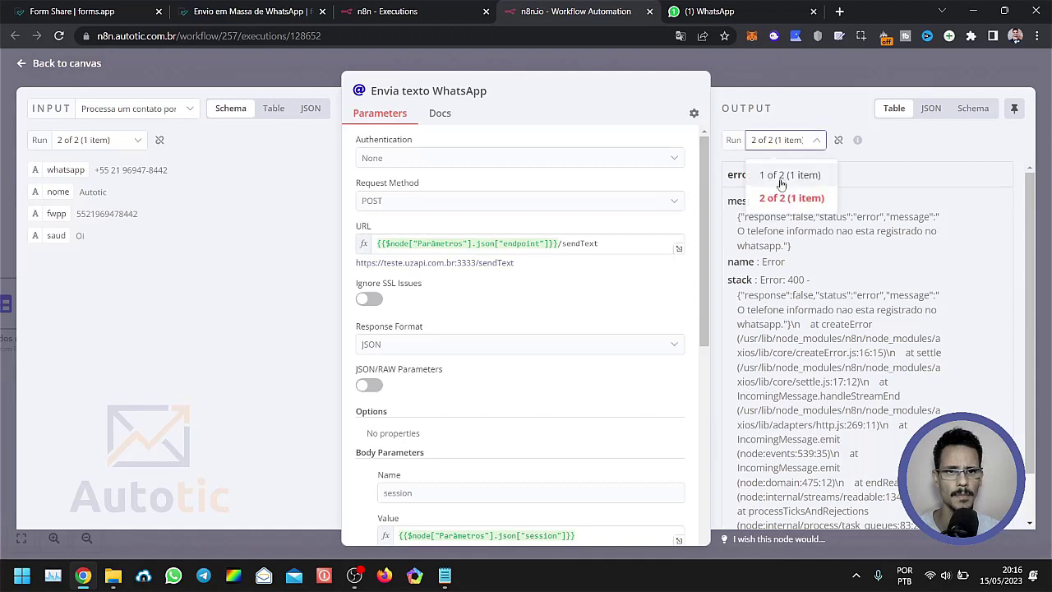
click(785, 176)
click(790, 139)
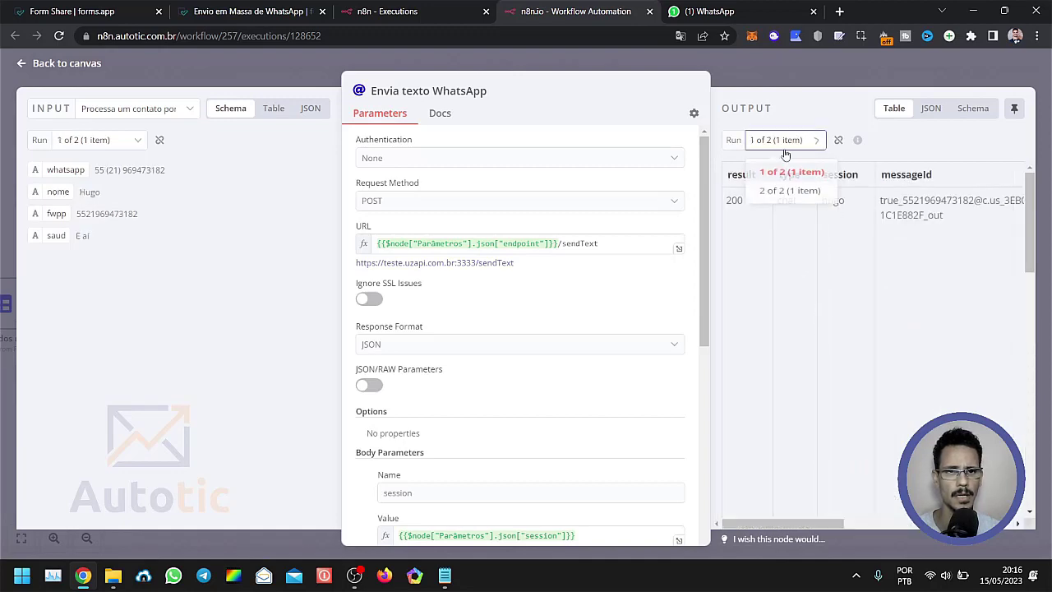
click(781, 194)
scroll(434, 333, down, 4)
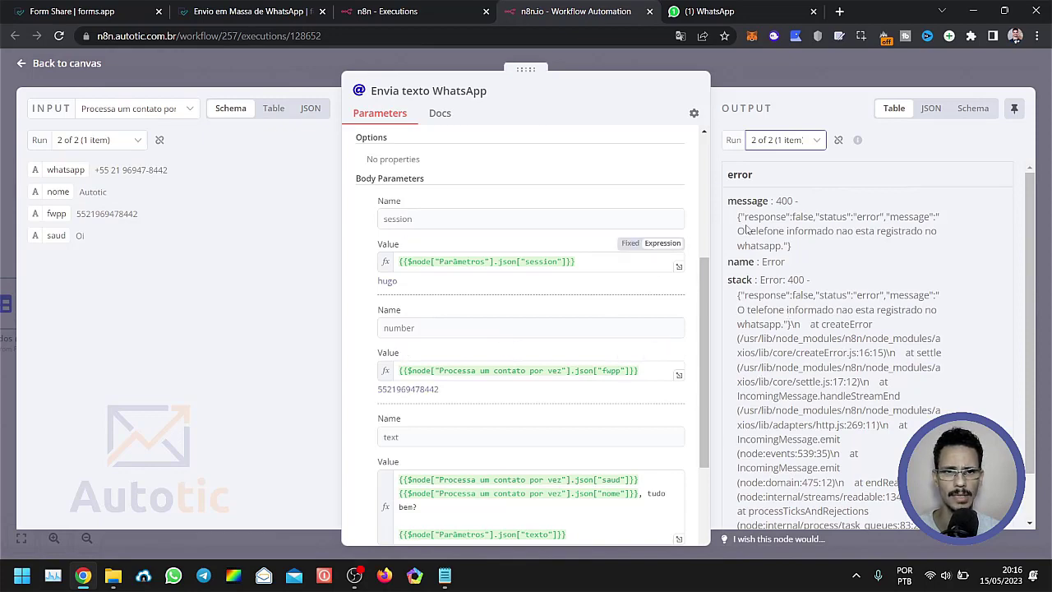
click(746, 68)
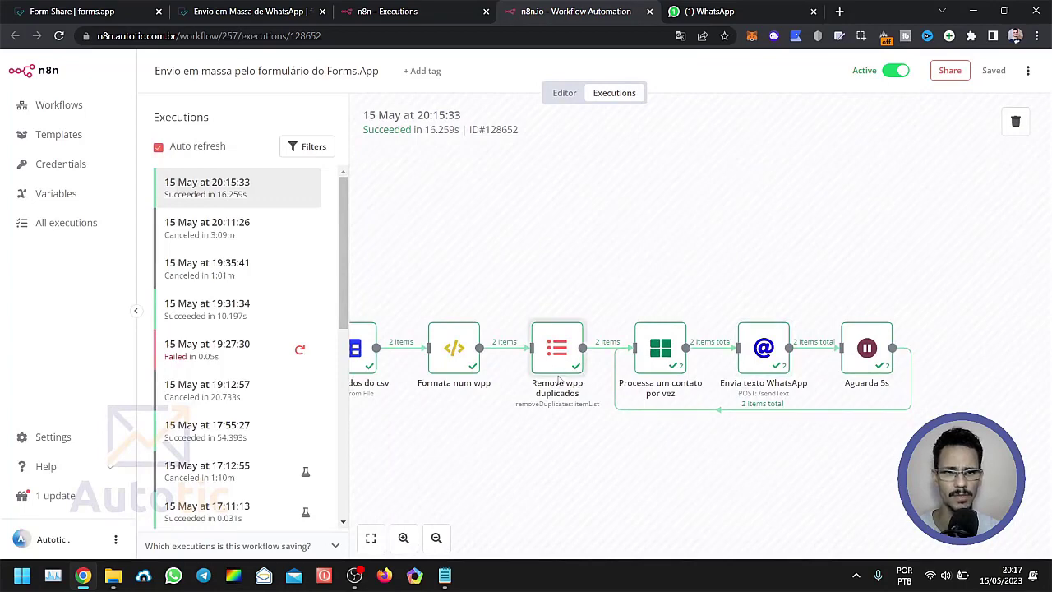
Inspect the Remove wpp duplicados node's fwpp output for both contacts and return to the full execution diagram.
double_click(557, 357)
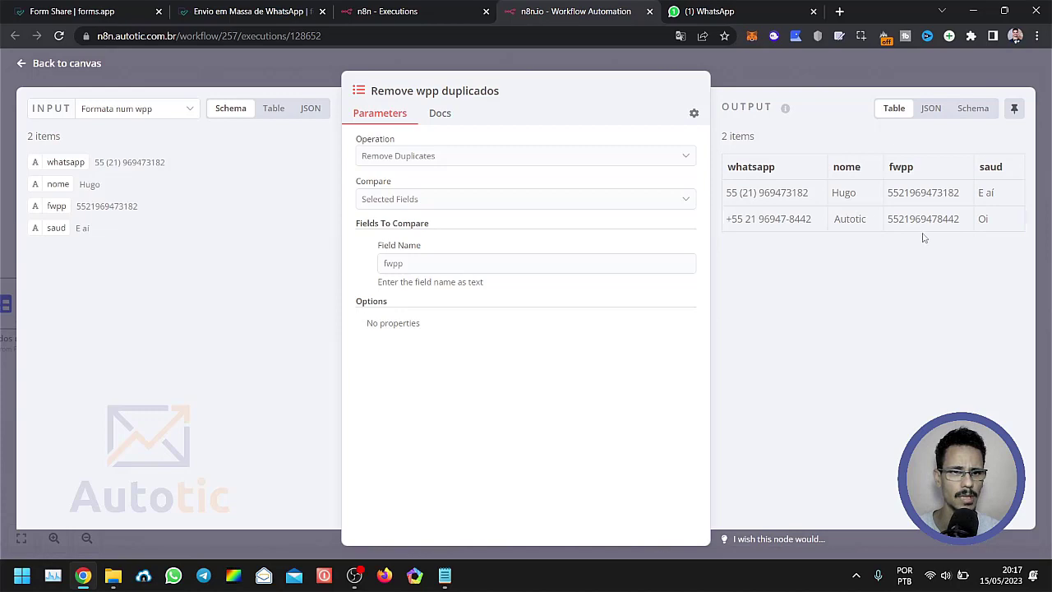
click(279, 73)
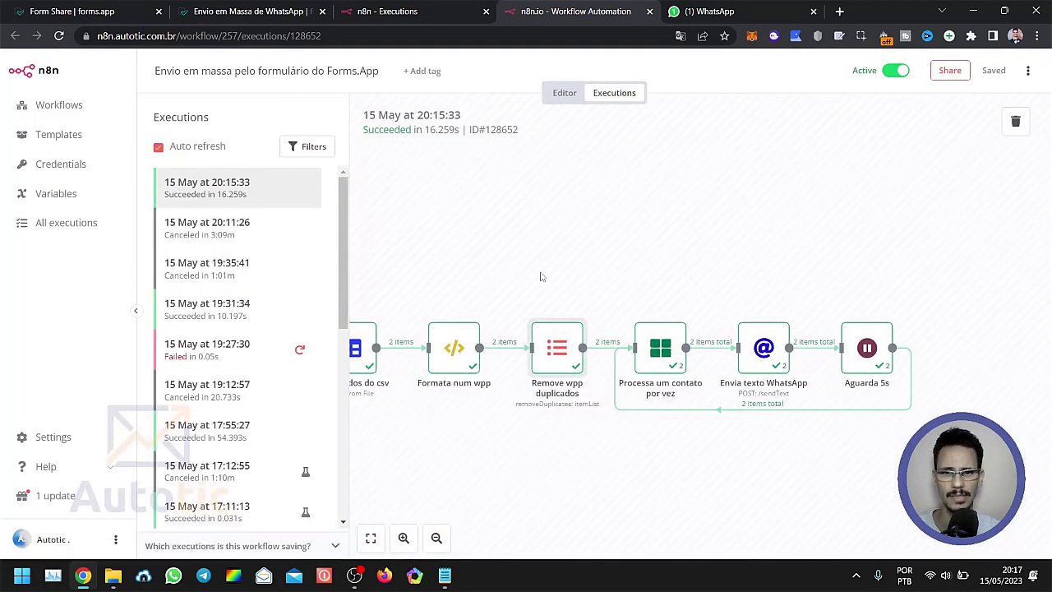
click(377, 542)
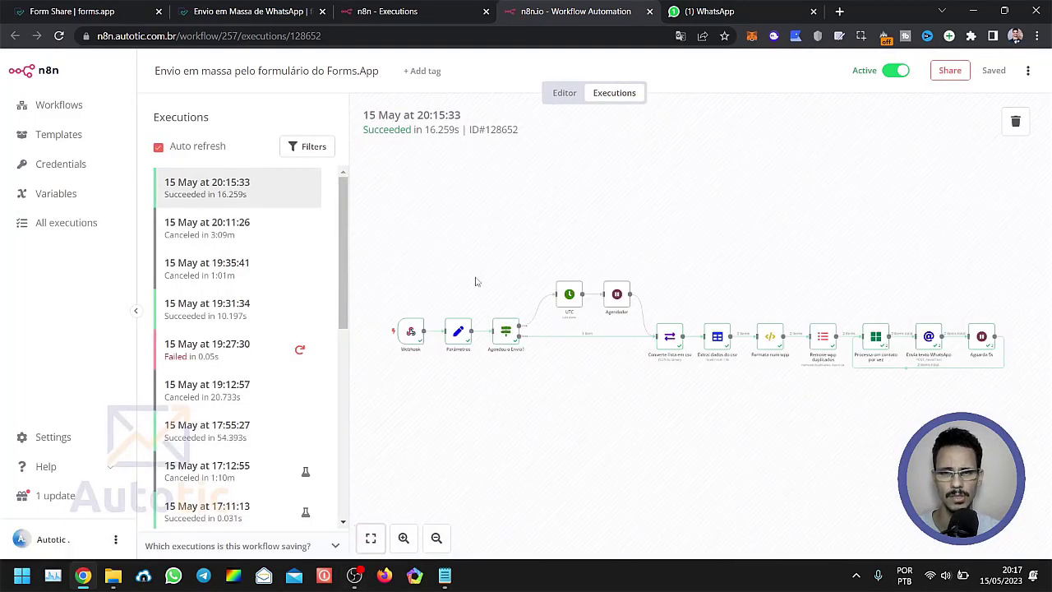
Return to the workflow editor, then correct the Autotic contact's phone number in the Notepad contact list.
click(565, 93)
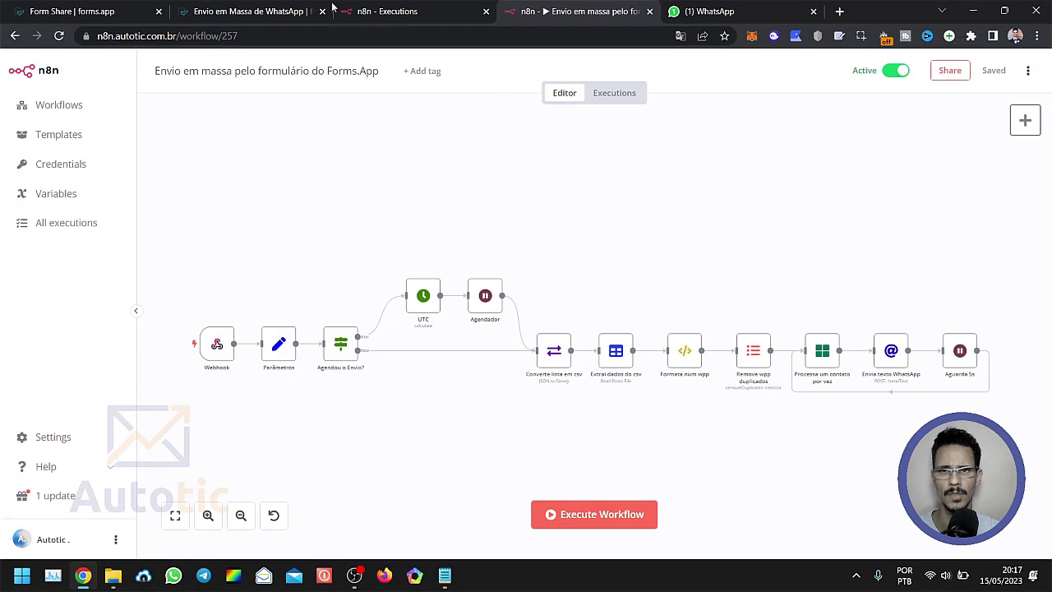
click(444, 575)
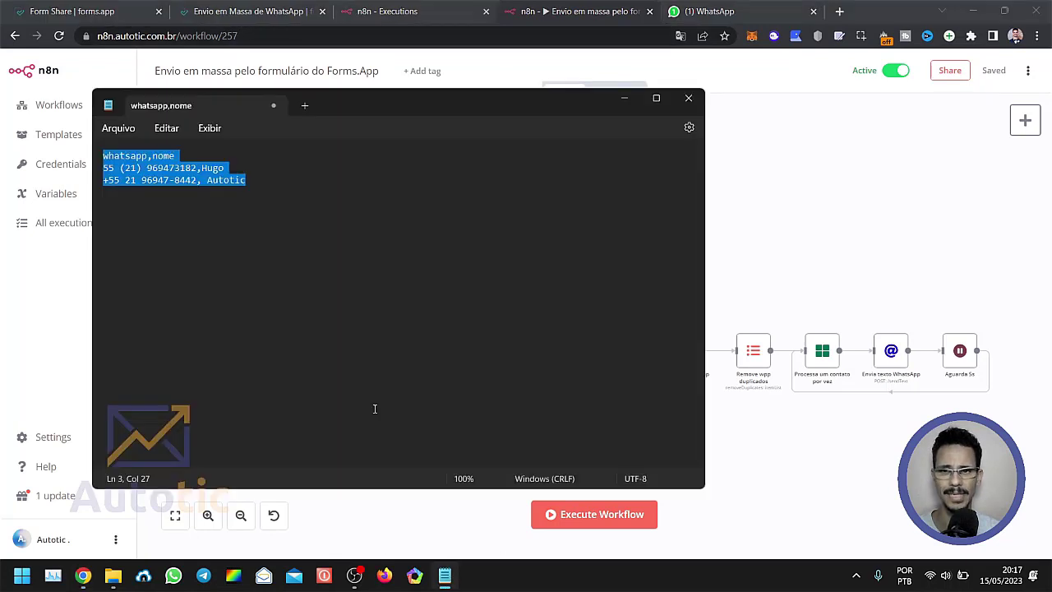
click(173, 226)
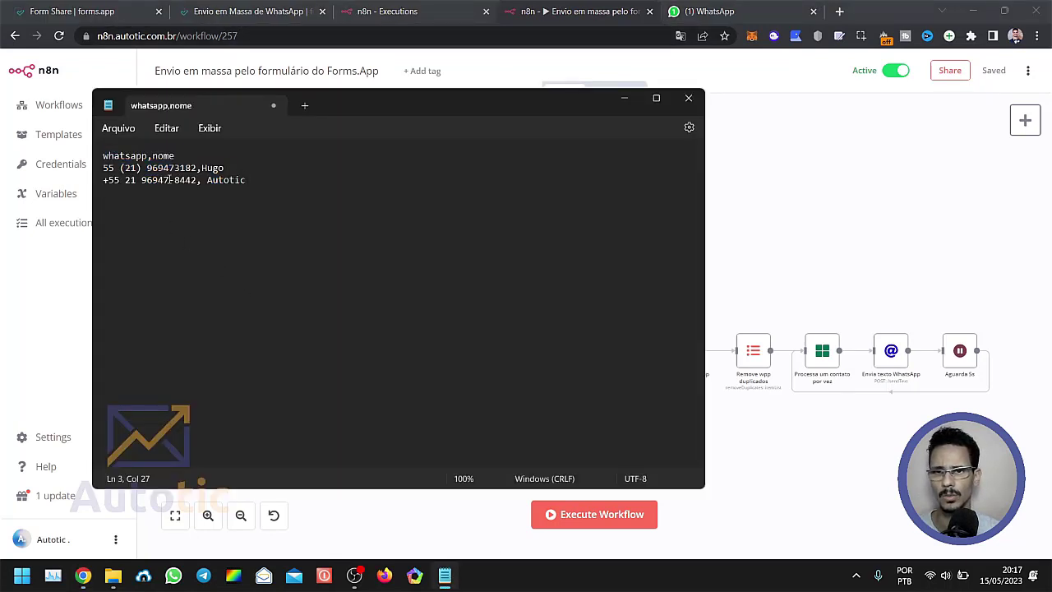
triple_click(146, 180)
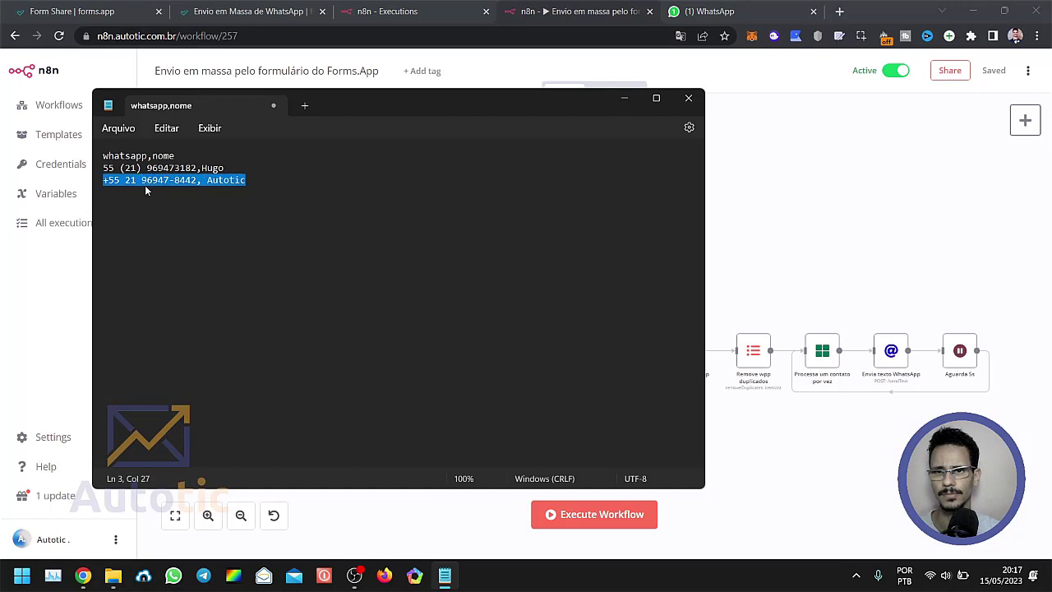
click(152, 185)
double_click(153, 181)
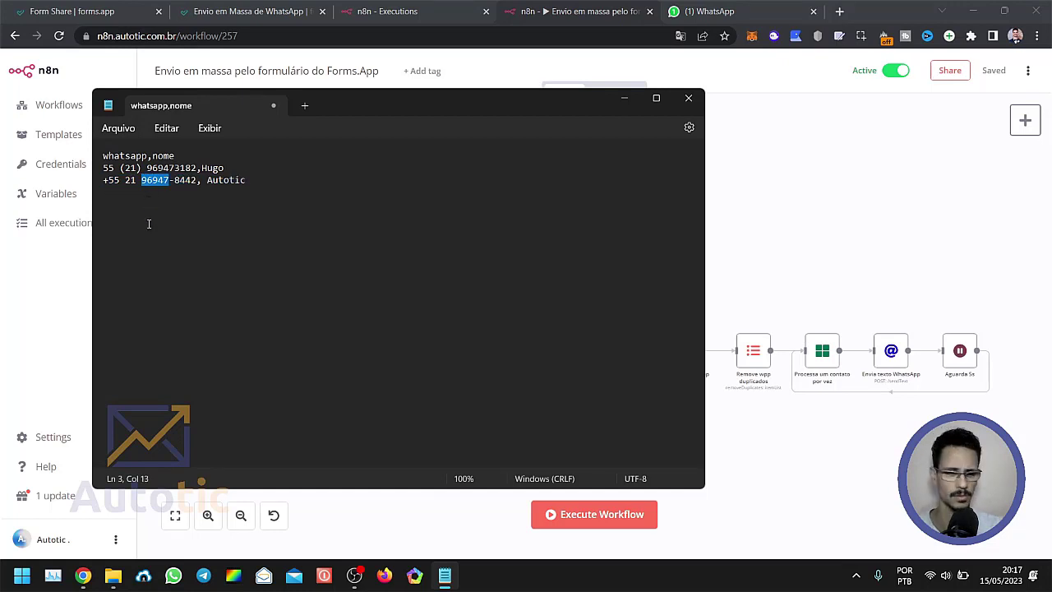
text(9)
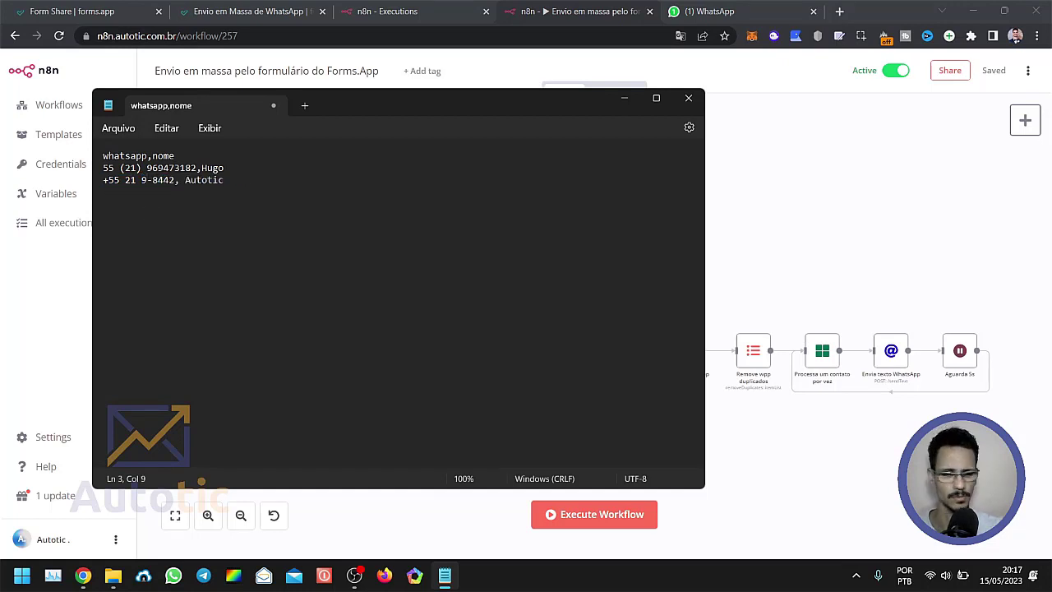
text(8984)
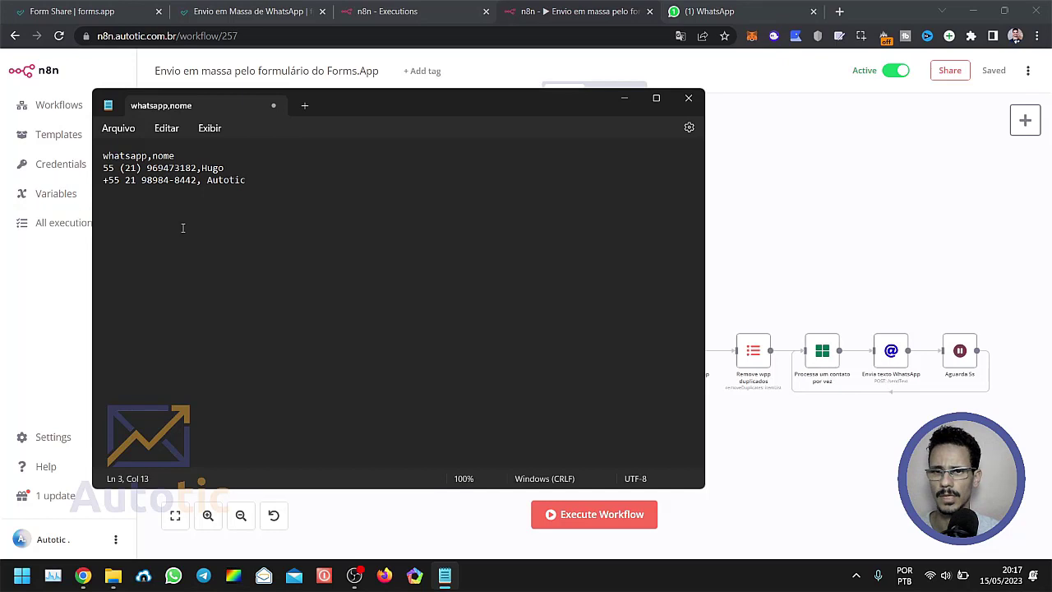
click(211, 180)
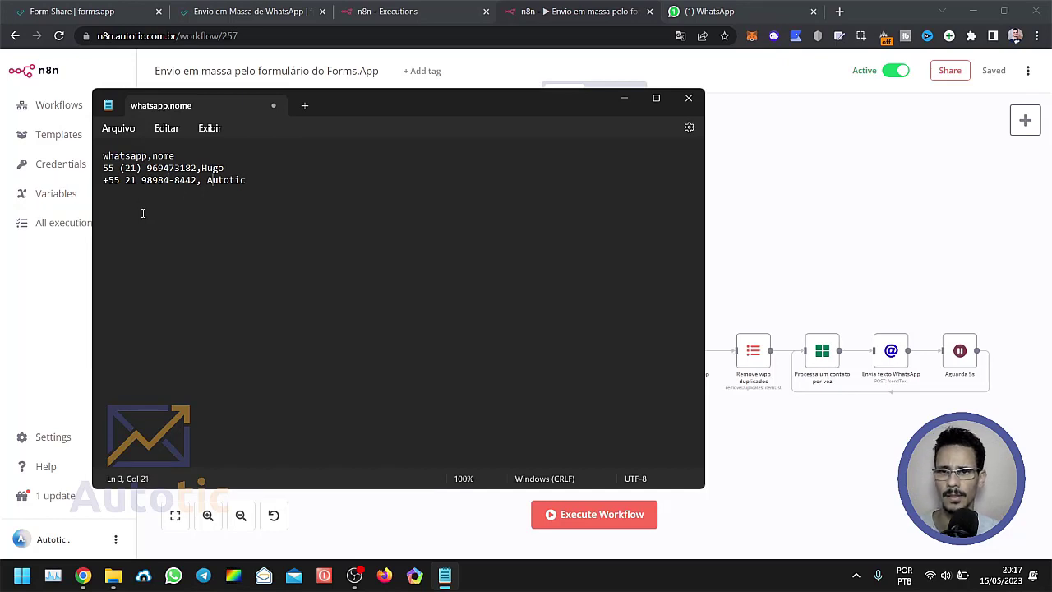
Copy the entire corrected contact list, keep the Notepad file open, and return to the browser.
click(688, 98)
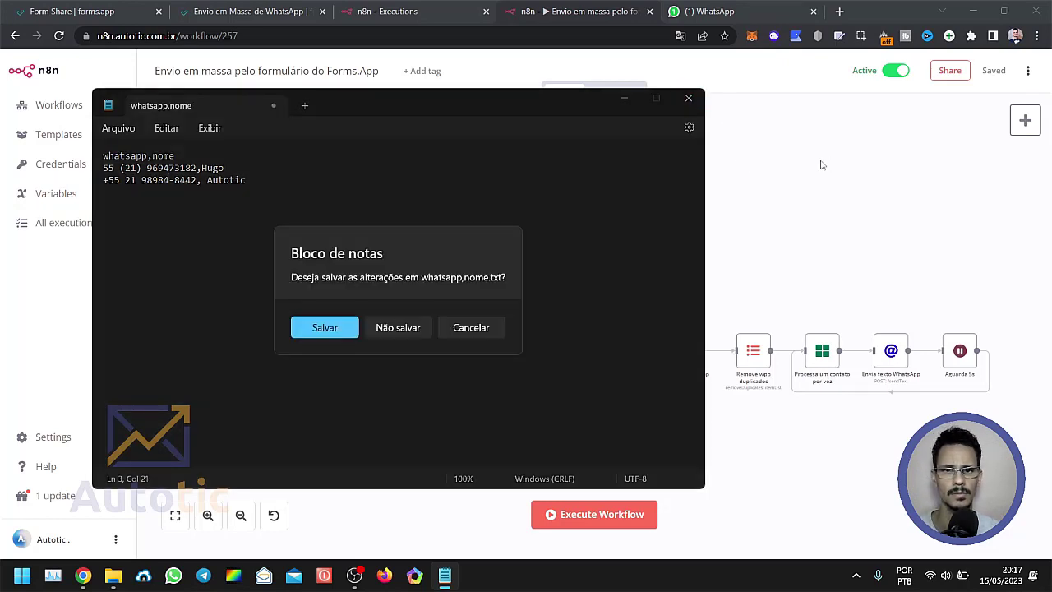
click(480, 332)
click(306, 192)
drag(305, 193, 21, 165)
key(ctrl+c)
click(892, 223)
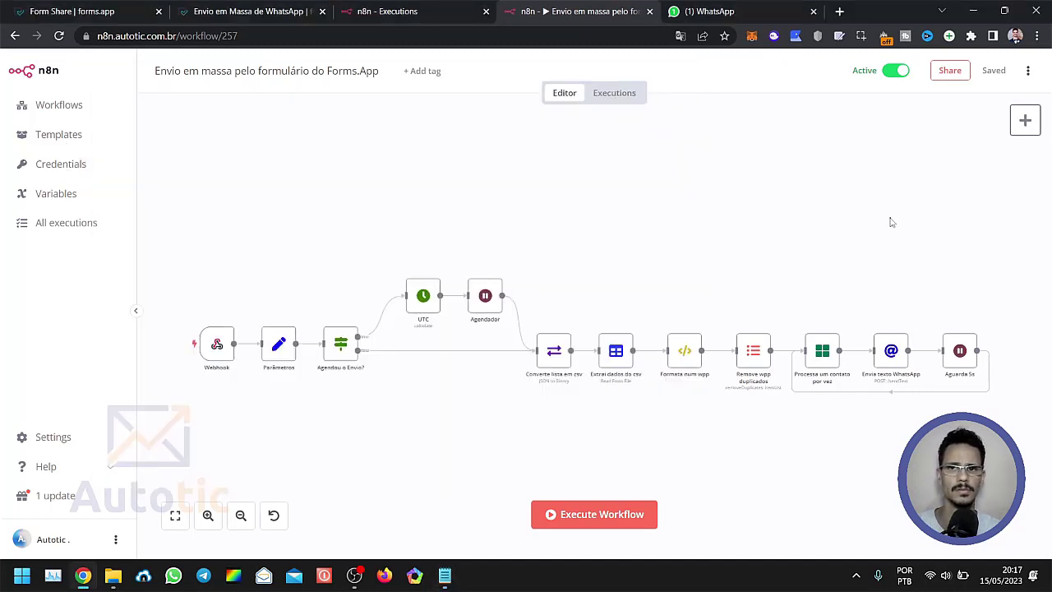
Reload the public bulk WhatsApp form and paste the copied contact list into the Lista field.
click(80, 14)
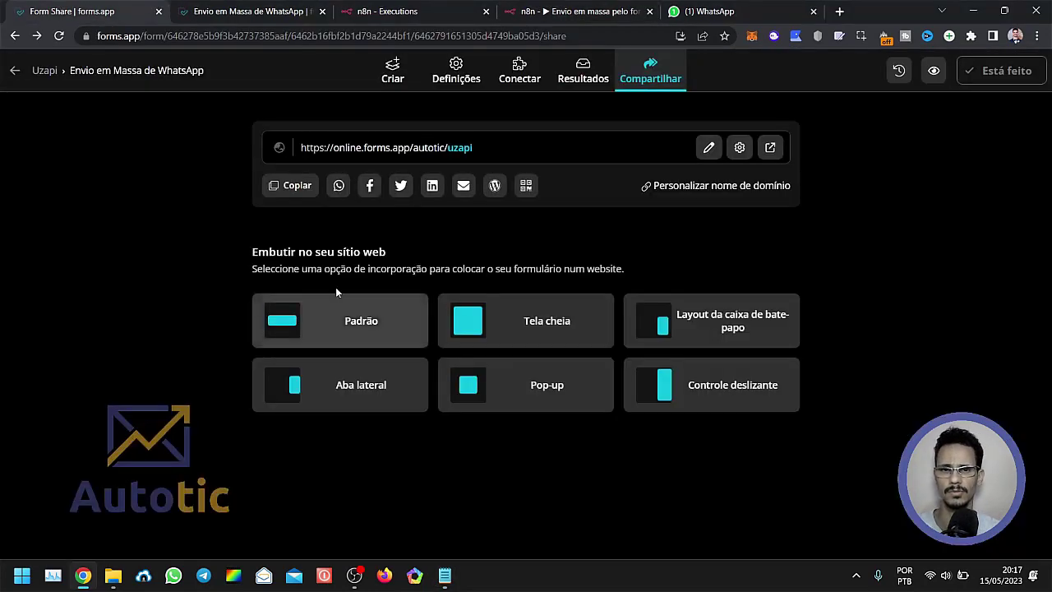
click(220, 11)
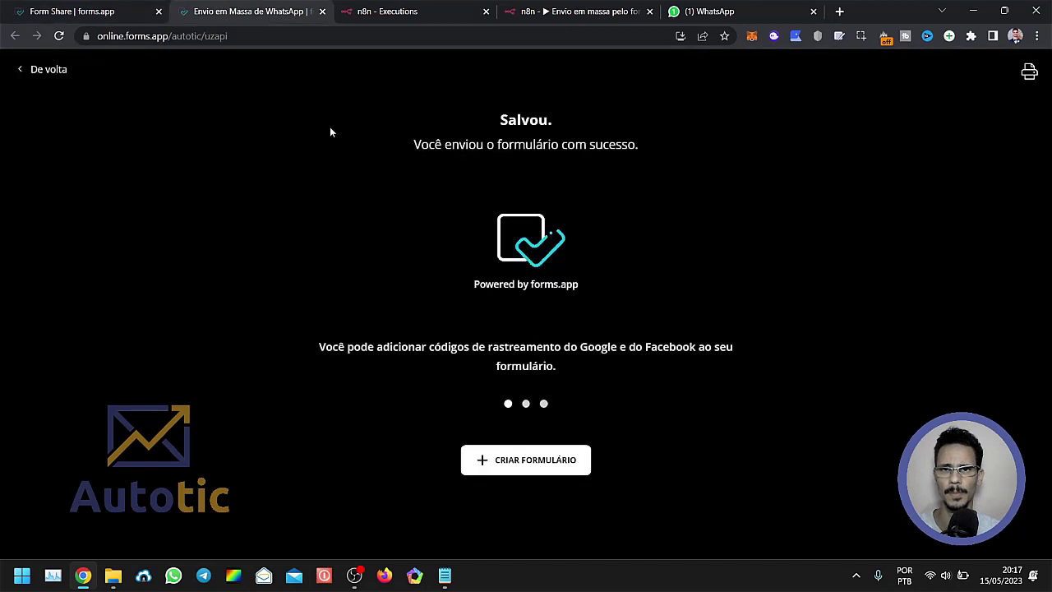
click(295, 32)
key(Return)
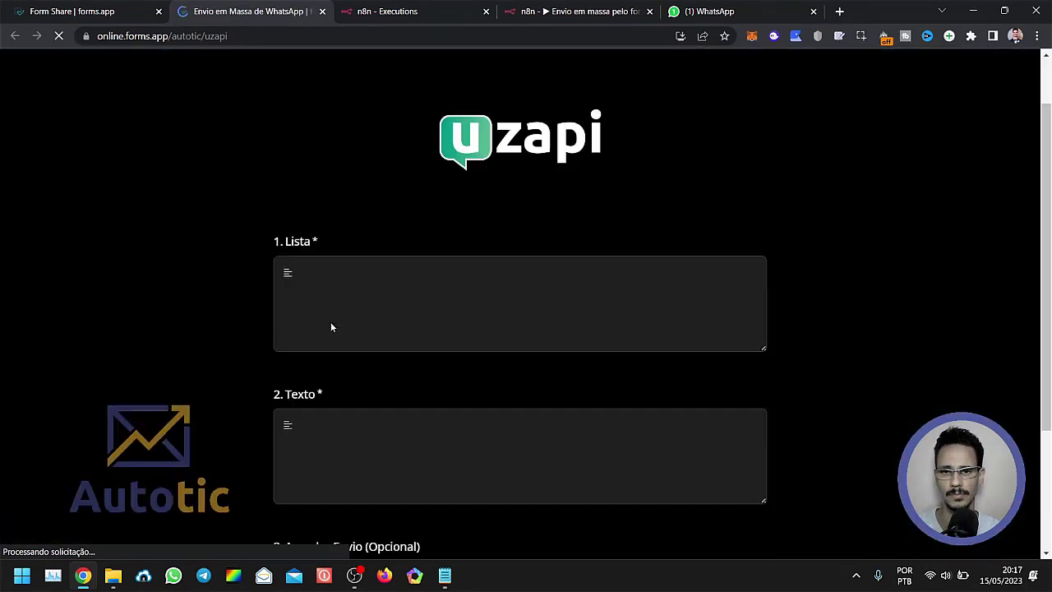
click(354, 291)
key(ctrl+v)
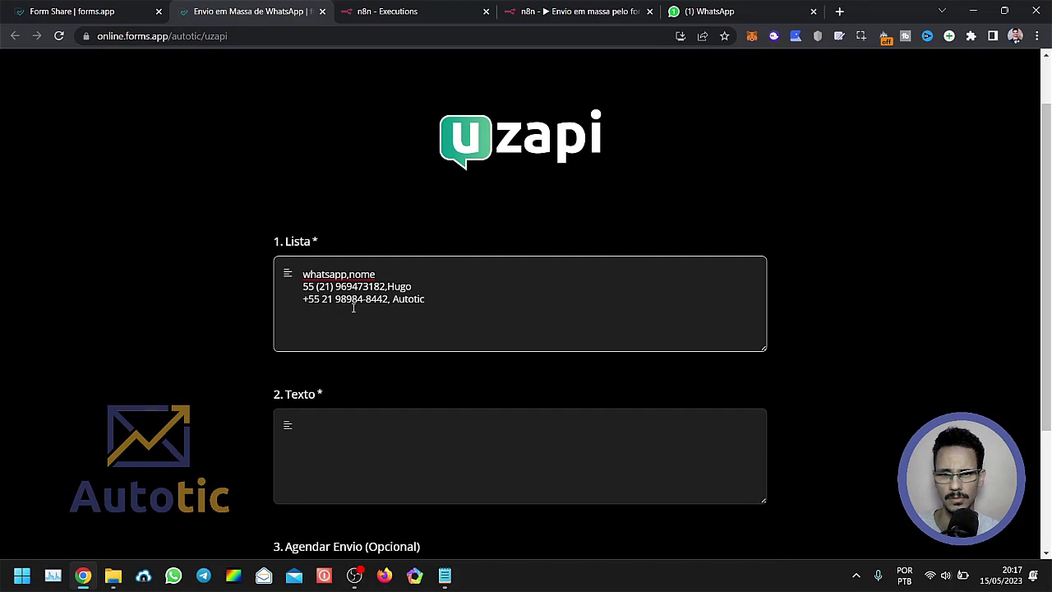
Enter "Enviando whatsapp em massa de forma imediata!" as the form's Texto message.
scroll(291, 347, down, 2)
click(417, 307)
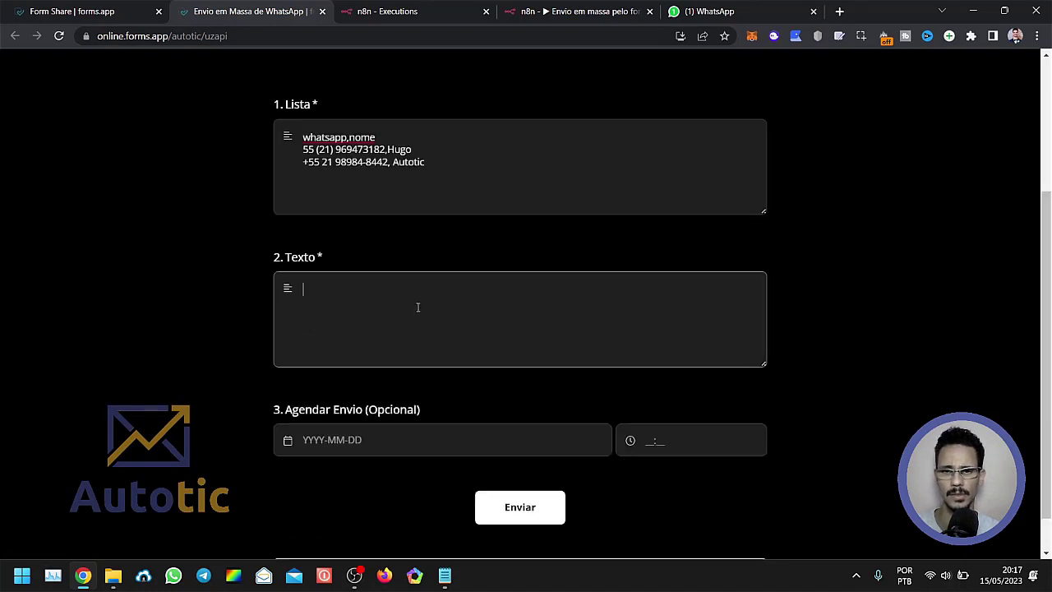
text(Iss)
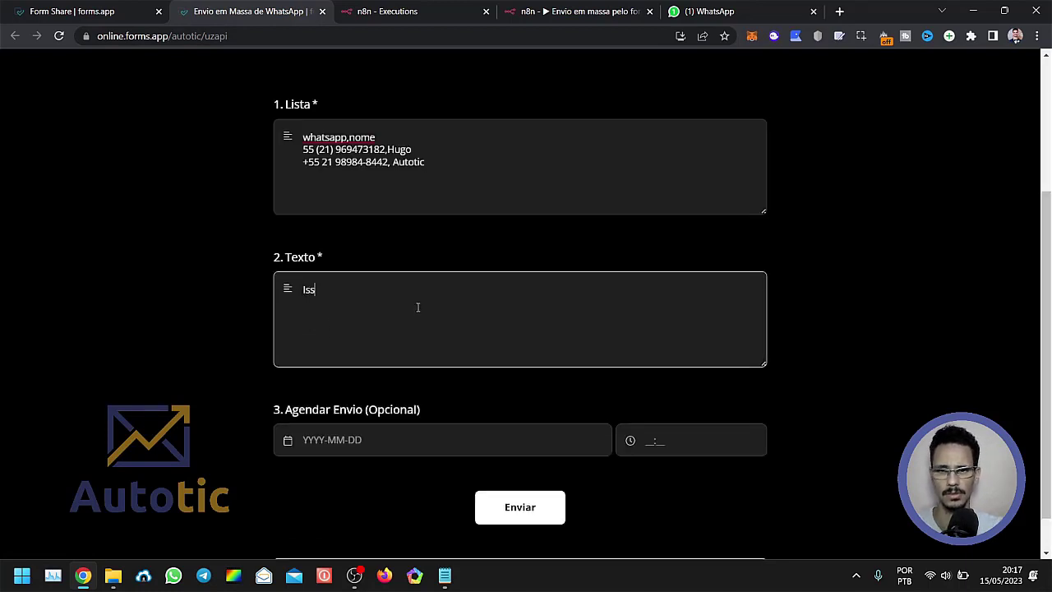
key(BackSpace)
key(BackSpace)
key(BackSpace)
text(En)
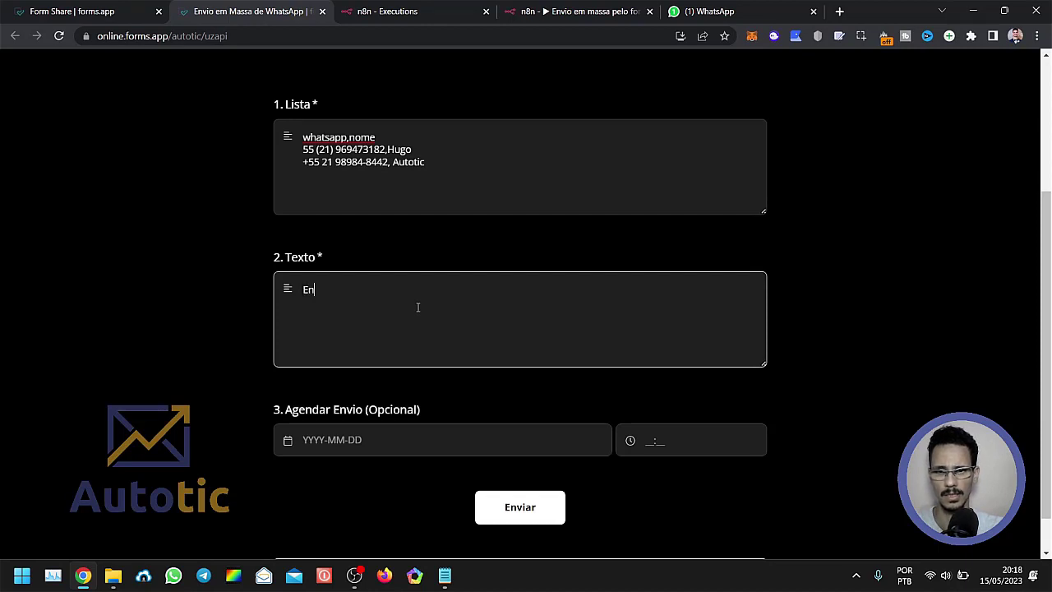
text(viando )
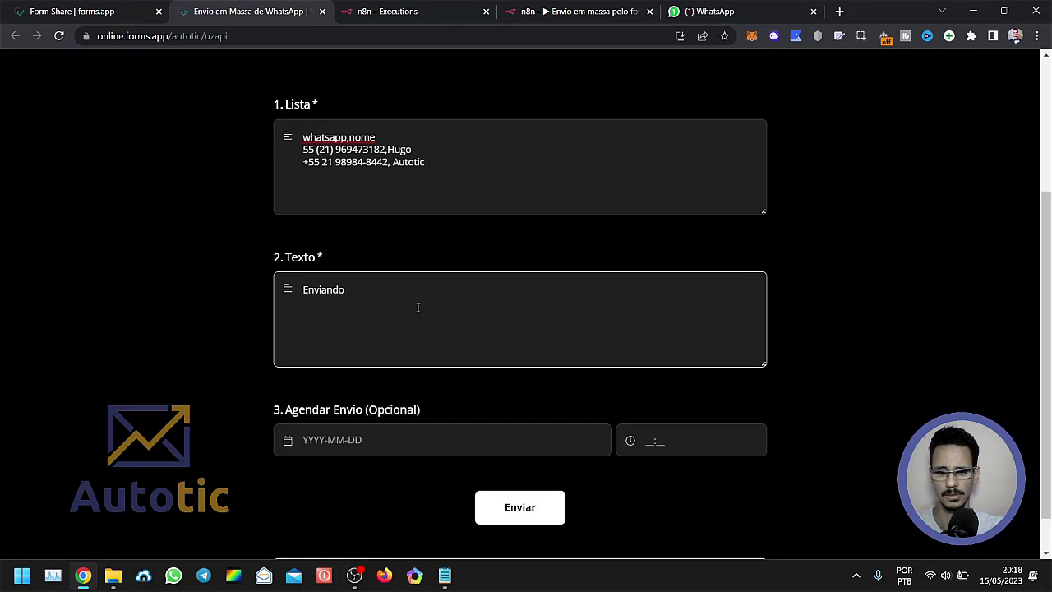
text(testo)
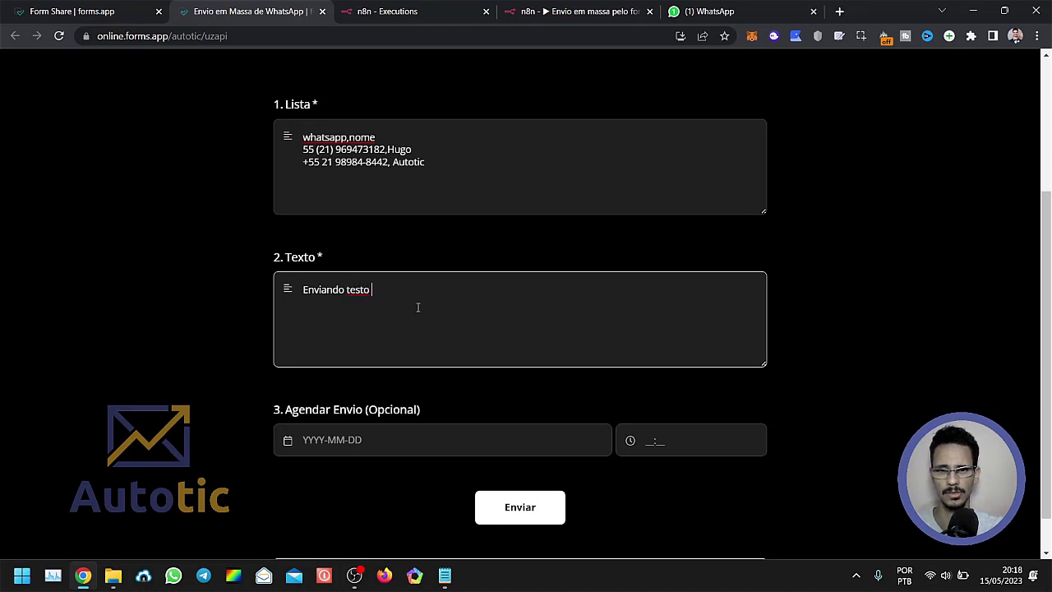
key(BackSpace)
key(BackSpace)
key(BackSpace)
text(xto)
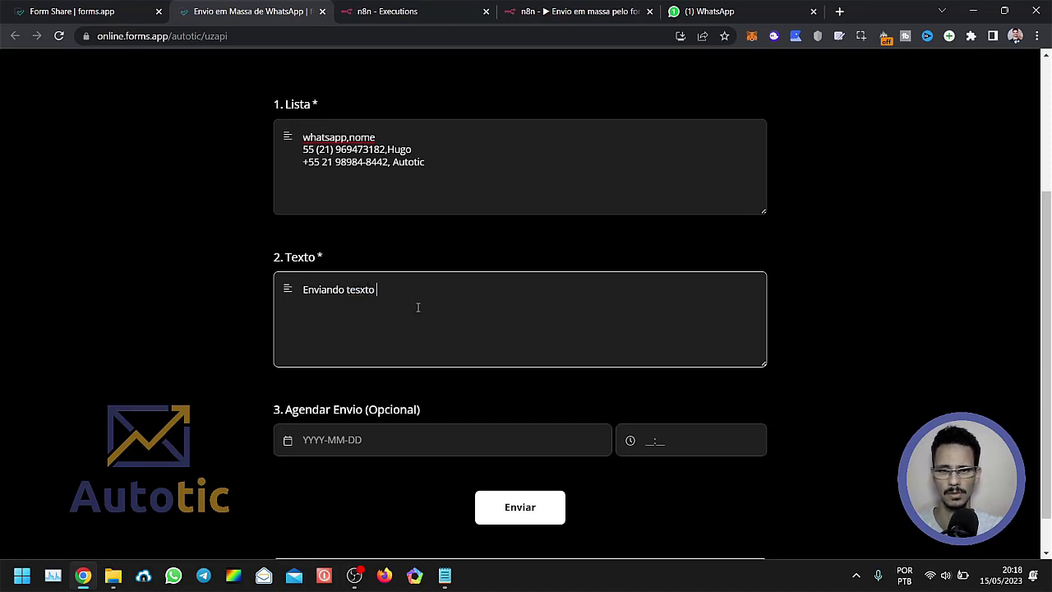
key(BackSpace)
key(BackSpace)
key(BackSpace)
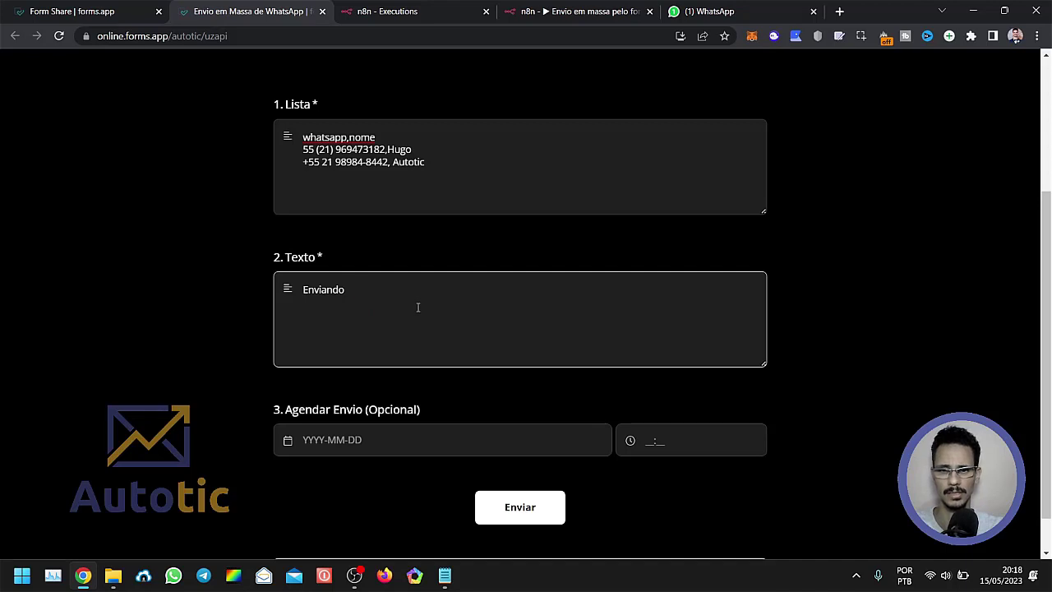
text(whatsapp em m)
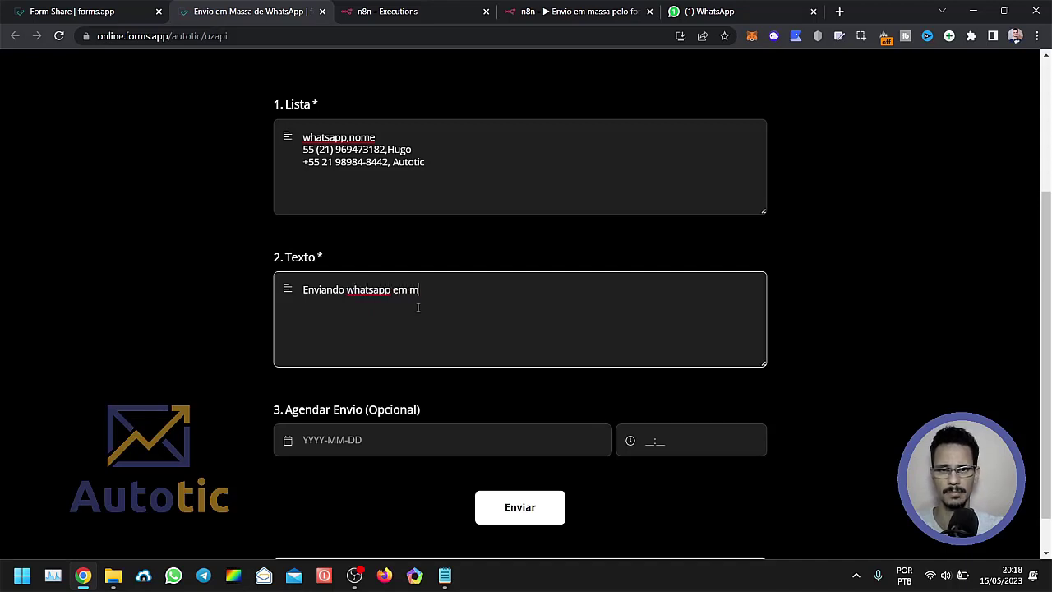
text(assa de forma )
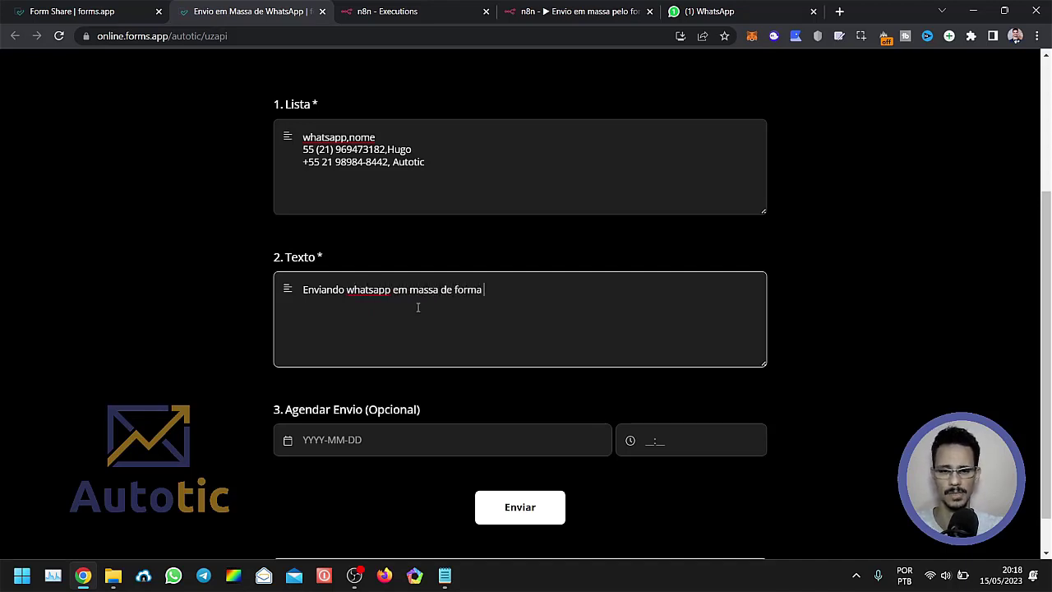
text(imediata!)
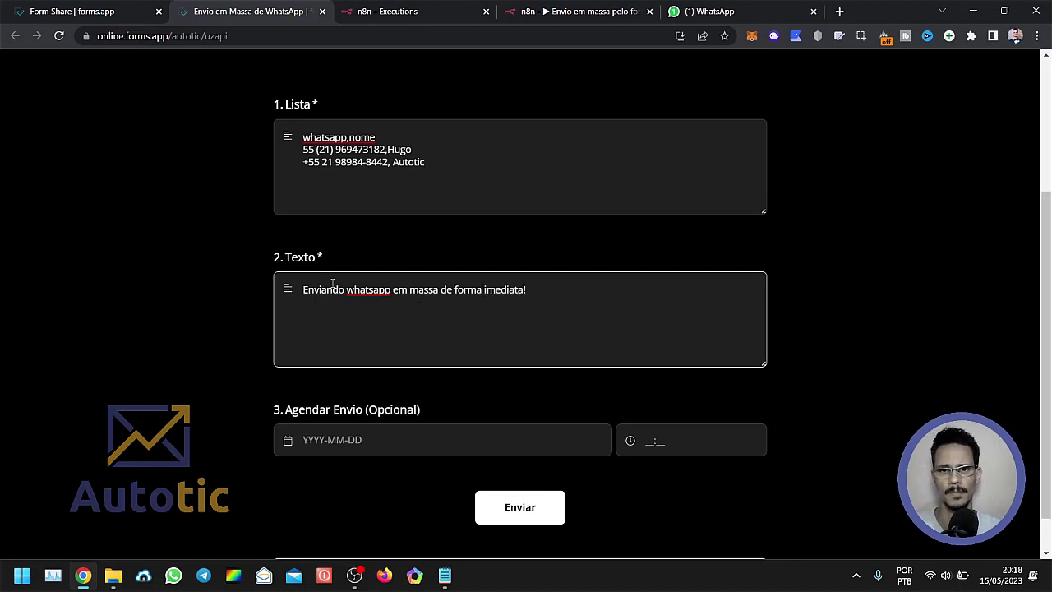
Capitalize "Whatsapp" in the message, review the form, and submit it with the schedule left empty.
scroll(263, 296, down, 1)
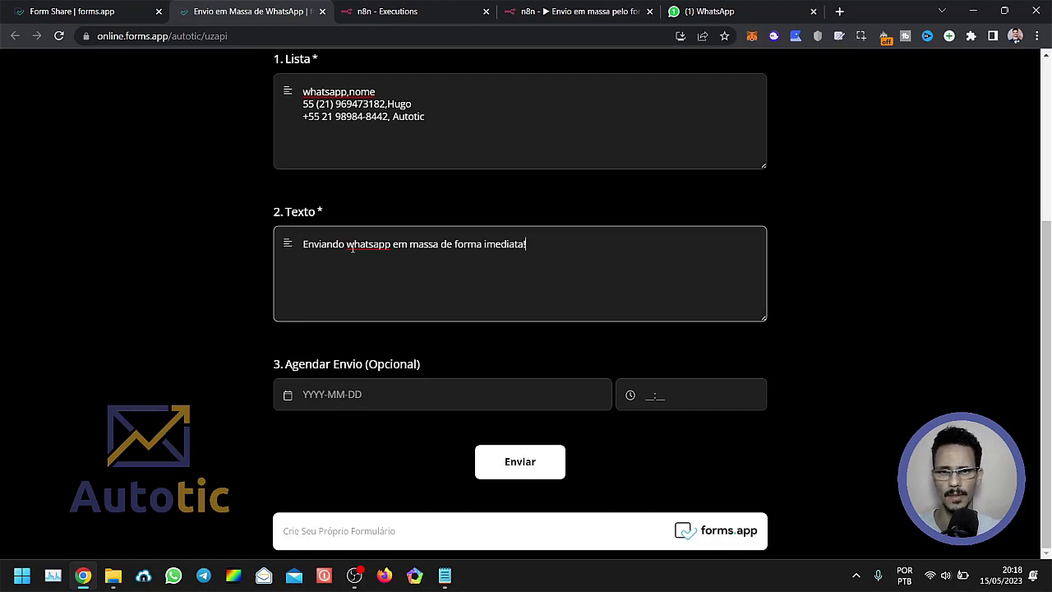
key(BackSpace)
text(W)
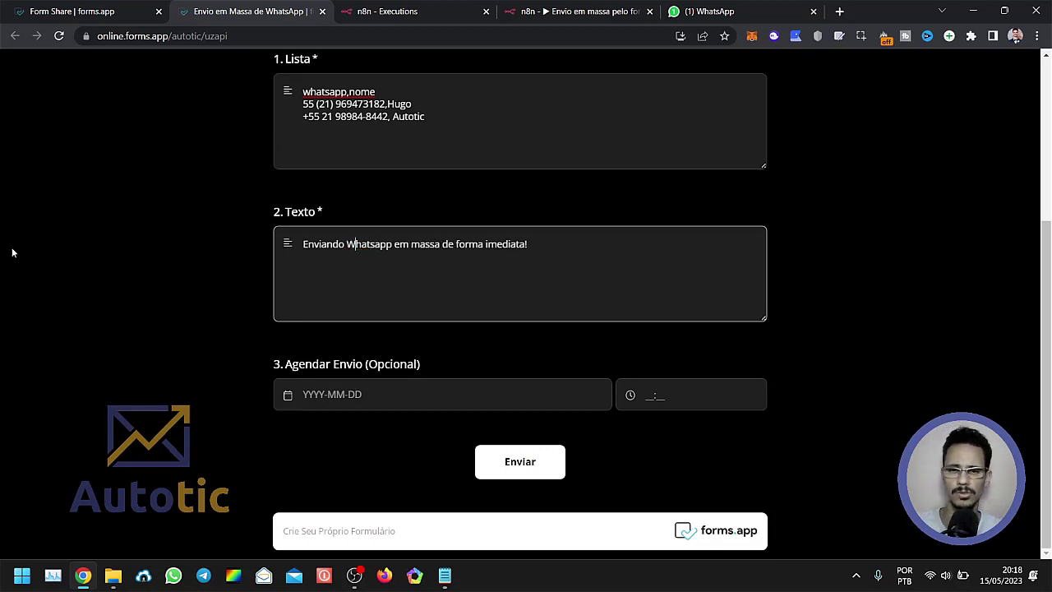
scroll(246, 283, up, 3)
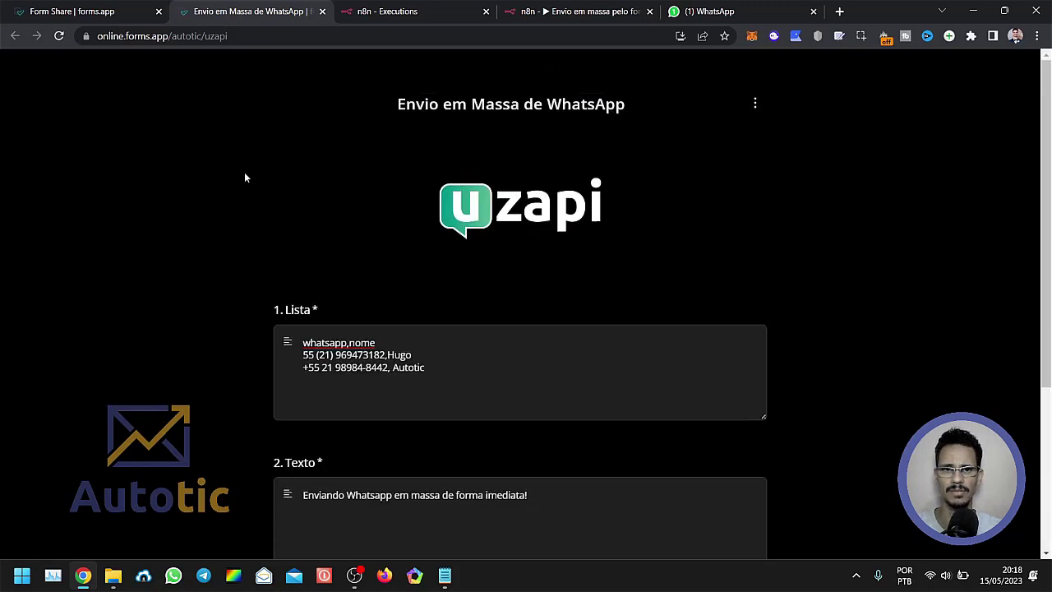
scroll(364, 474, down, 3)
click(502, 513)
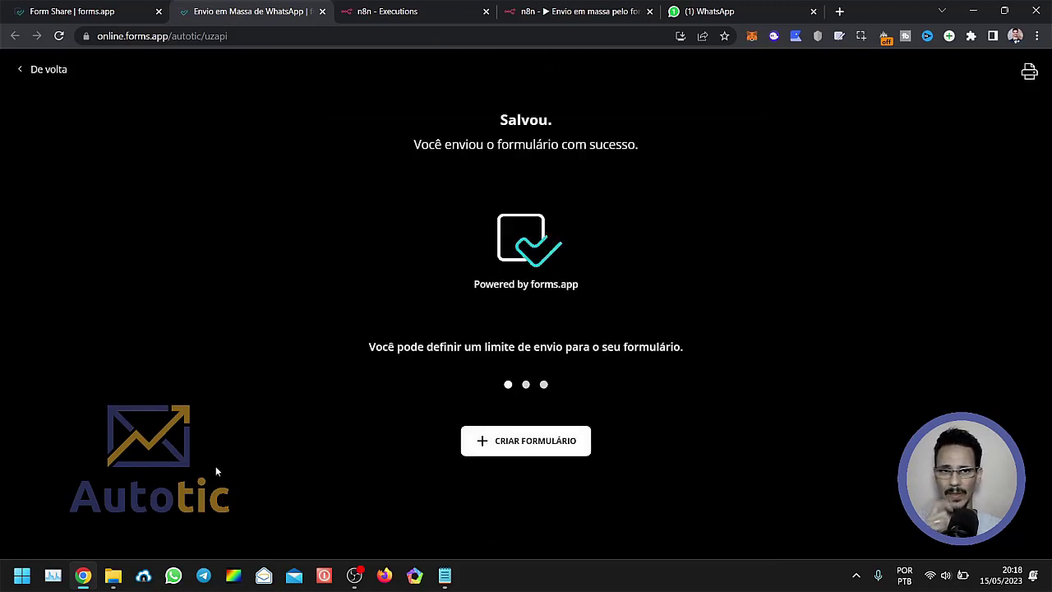
Check the workflow's executions in n8n for the new run and close the separate n8n Executions browser tab.
click(562, 13)
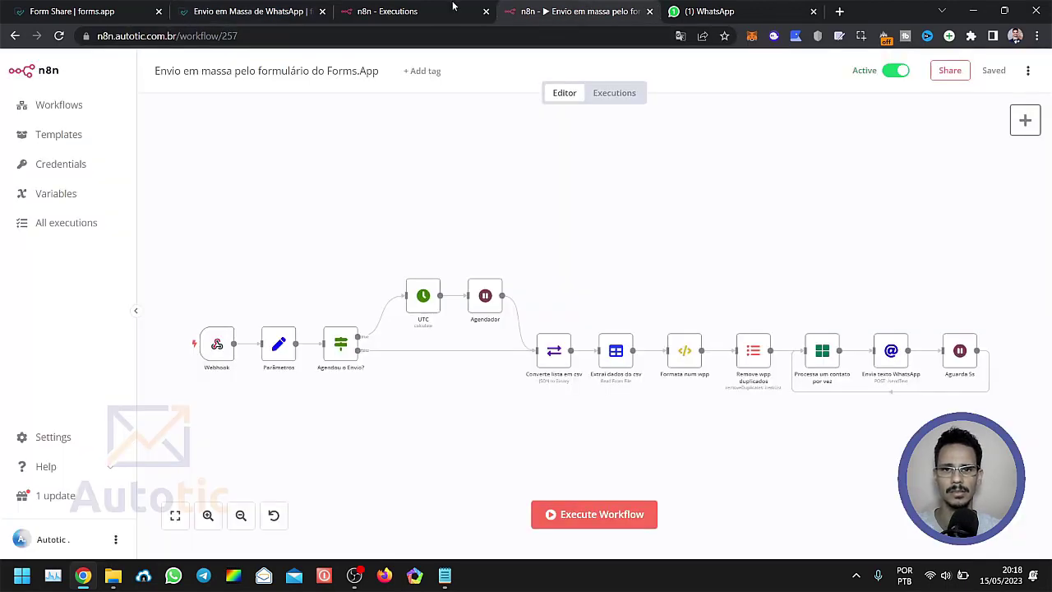
click(615, 96)
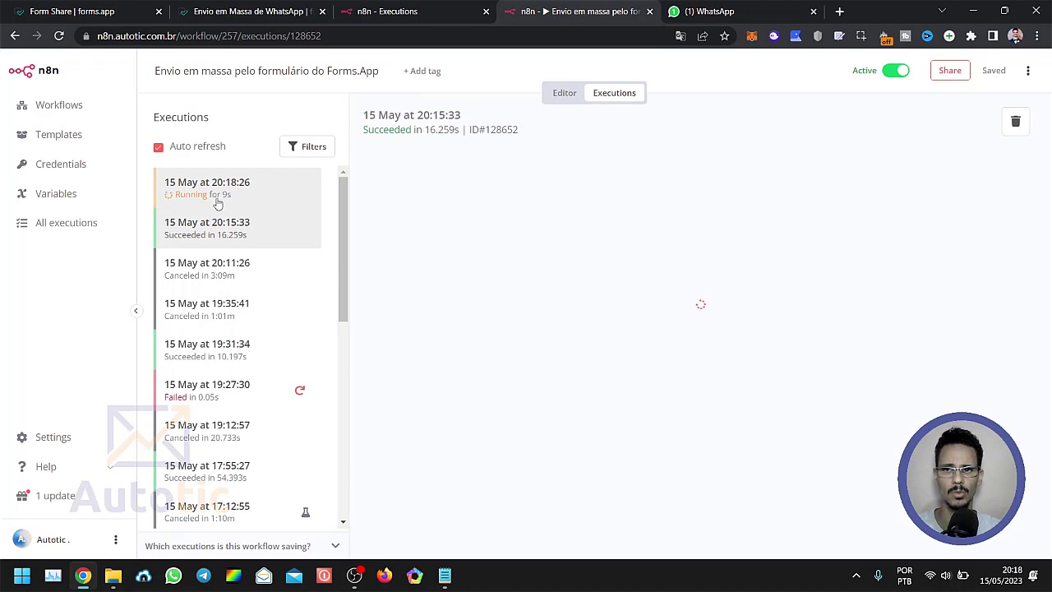
click(486, 12)
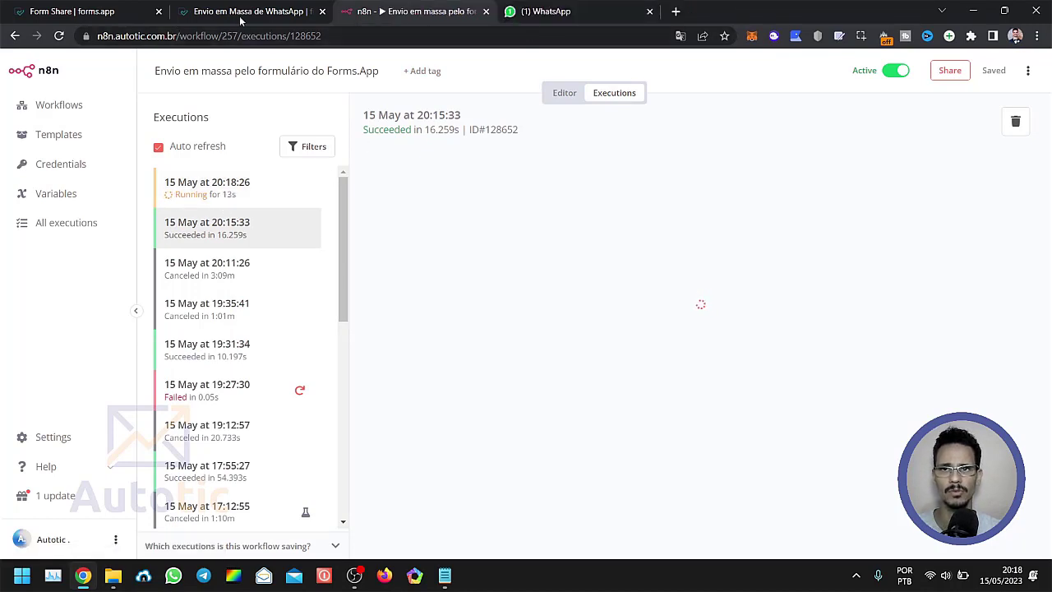
Switch to WhatsApp and compare the greeting and delivered message text in both listed contacts' chats.
click(582, 13)
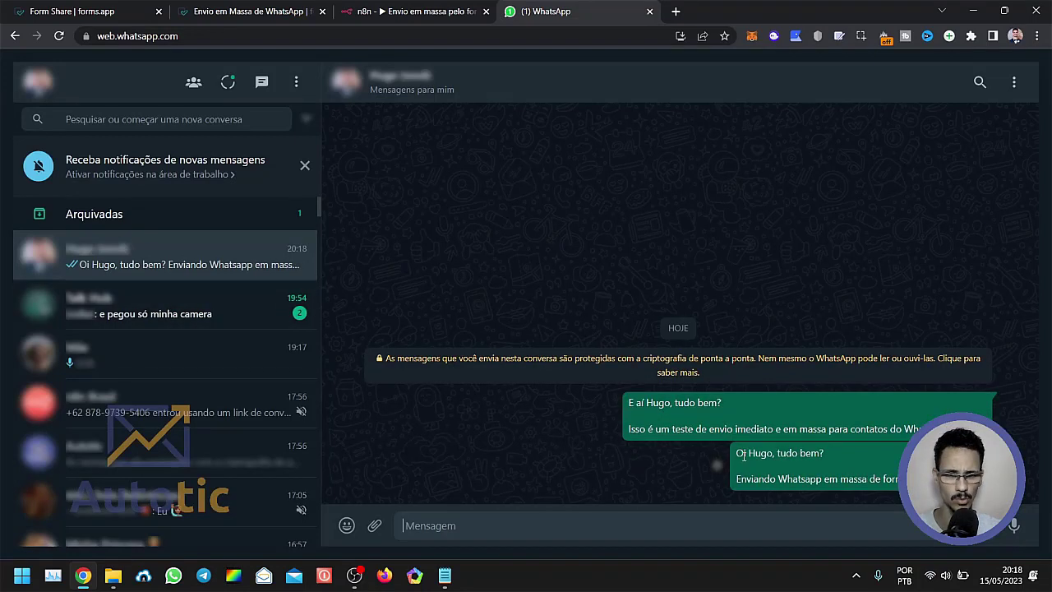
mouse_move(738, 453)
mouse_down()
mouse_move(780, 453)
mouse_move(823, 478)
mouse_move(738, 472)
mouse_up()
click(781, 462)
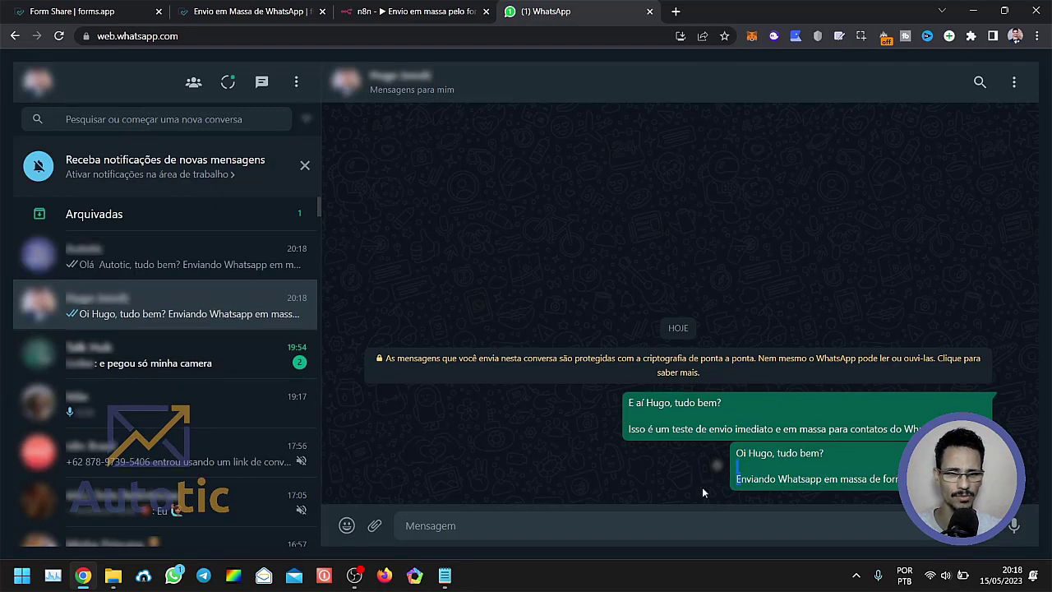
click(130, 267)
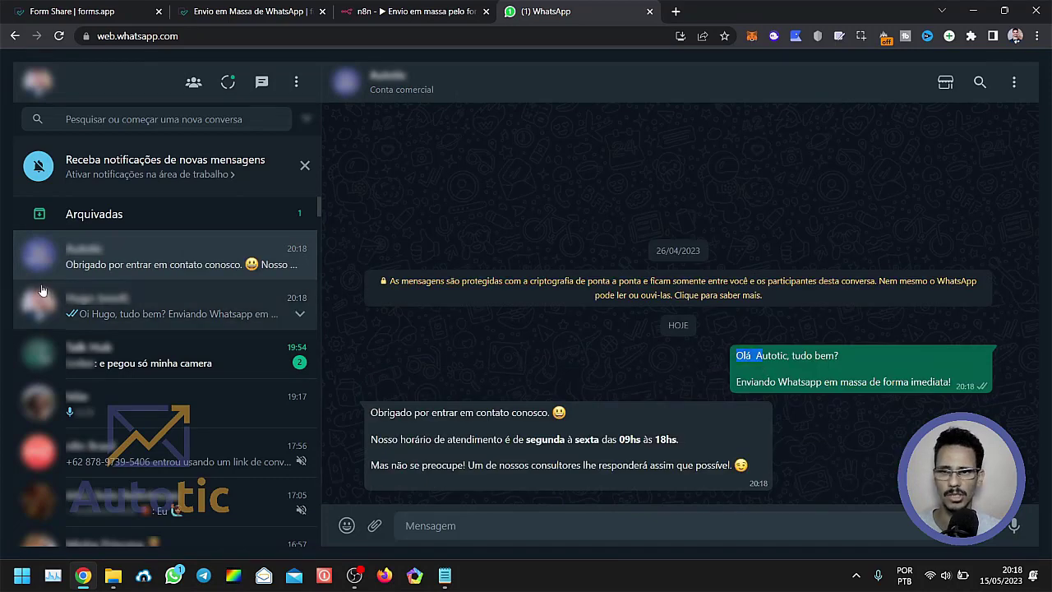
click(181, 305)
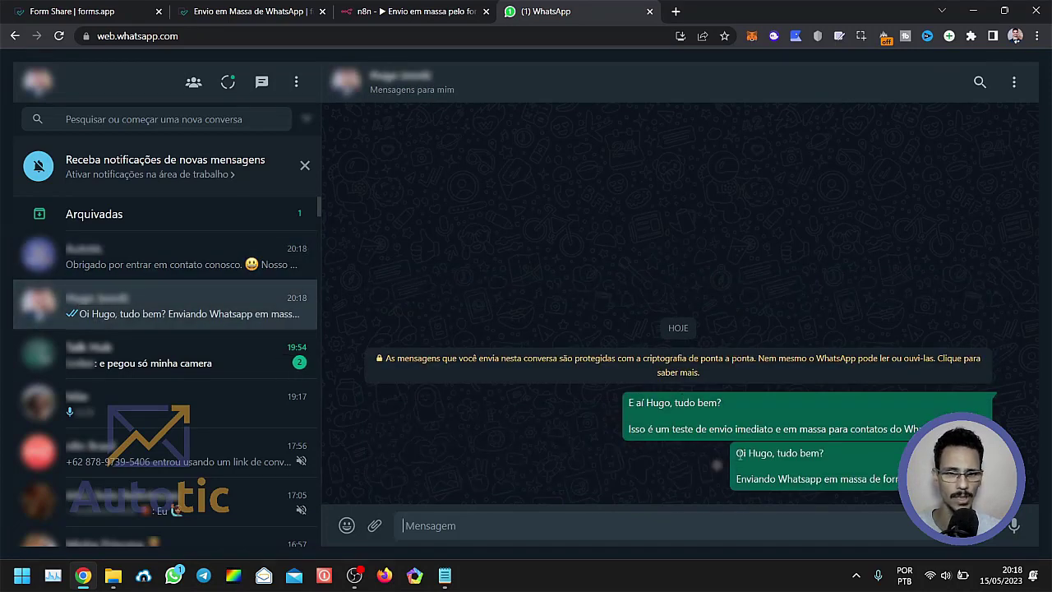
Examine the random greetings "Oi" and "Olá" in the two contacts' chats and the immediate-send message text under the business contact's greeting.
drag(734, 453, 773, 453)
click(131, 257)
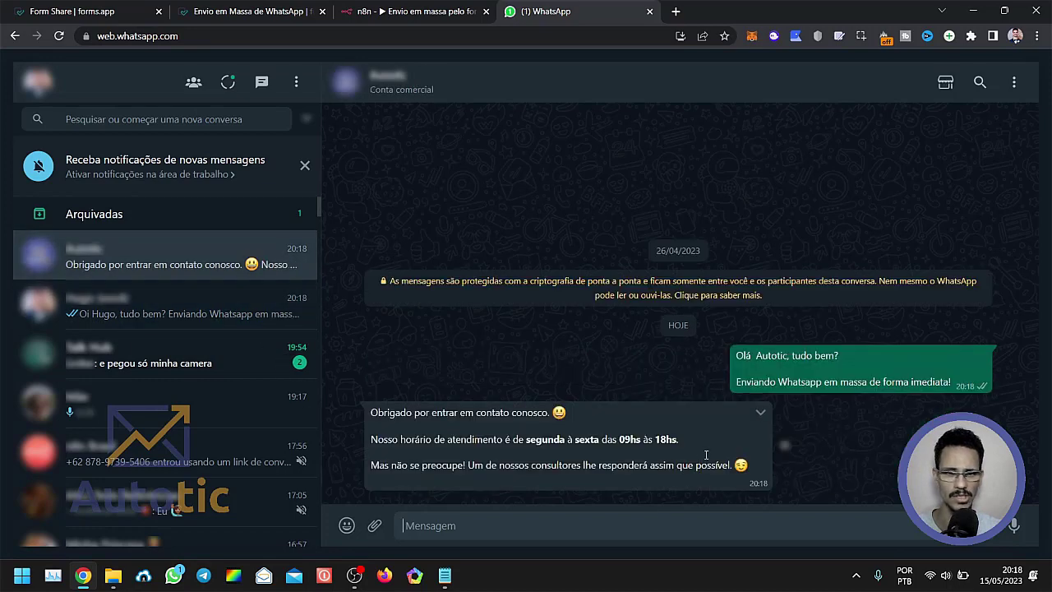
mouse_move(743, 357)
mouse_down()
mouse_move(778, 357)
mouse_move(750, 356)
mouse_up()
click(781, 358)
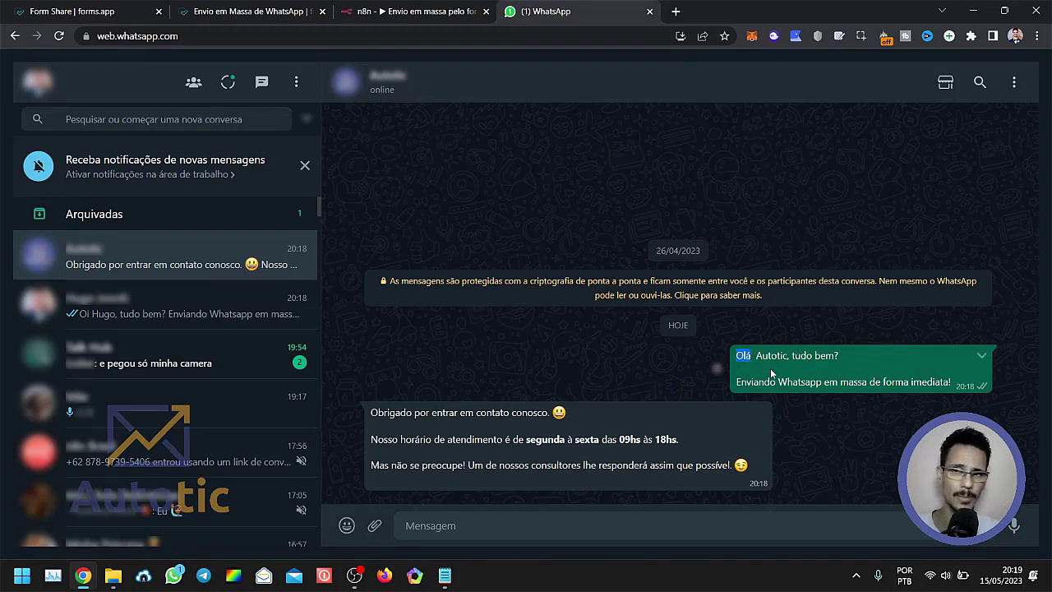
click(807, 359)
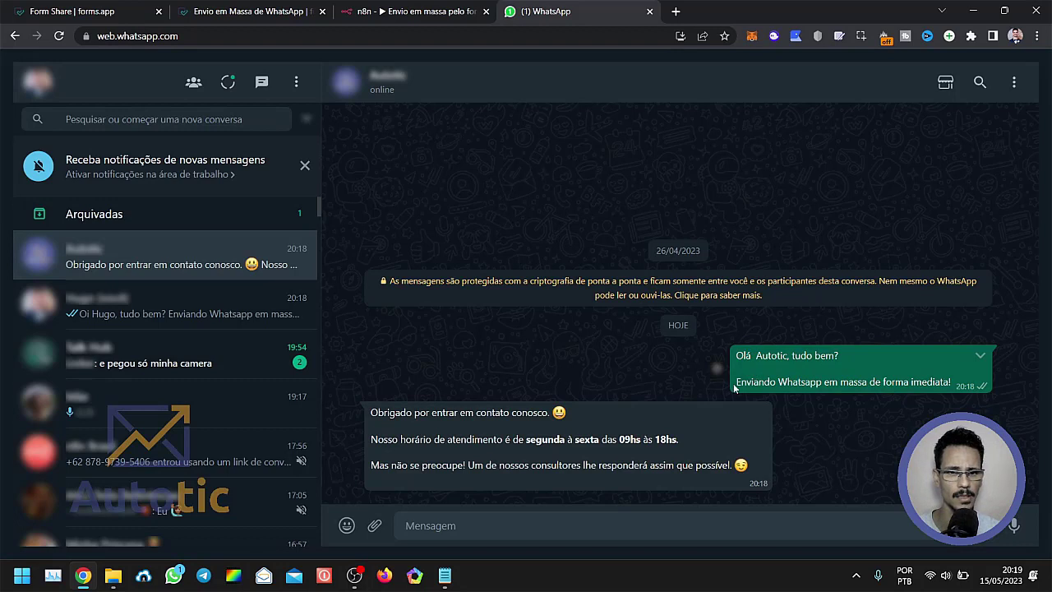
drag(735, 385, 953, 397)
click(565, 377)
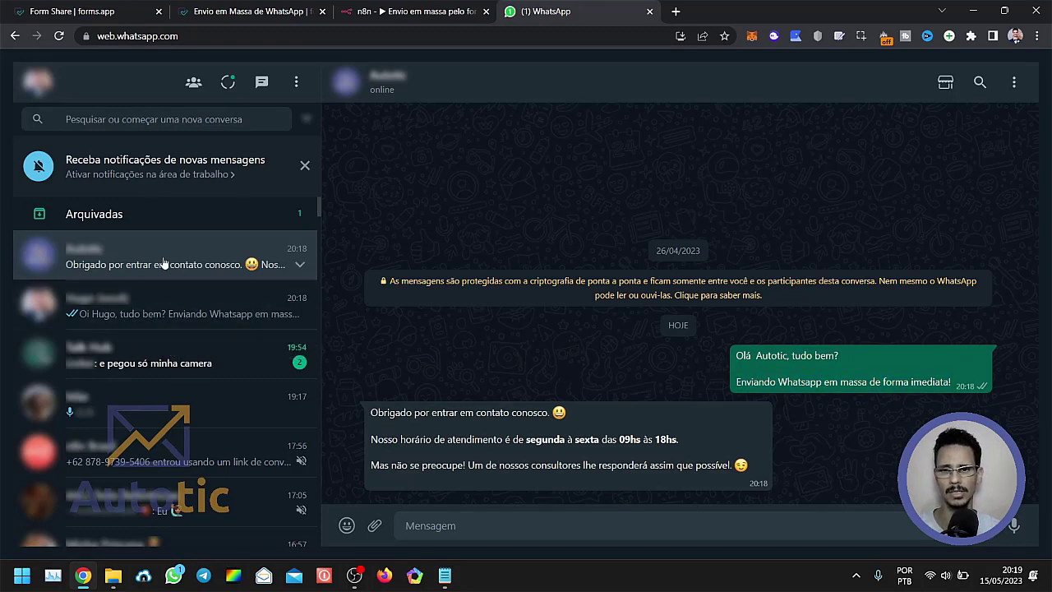
Switch to Notepad to review the whatsapp,nome contact list used for the bulk send, then minimize it.
click(445, 576)
click(277, 184)
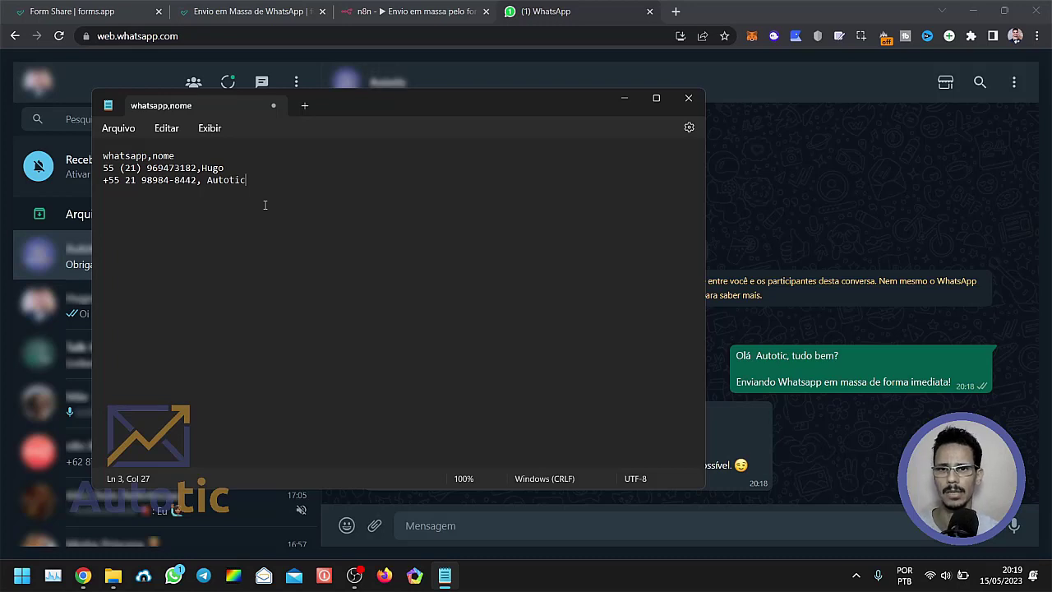
drag(259, 182, 100, 153)
click(270, 182)
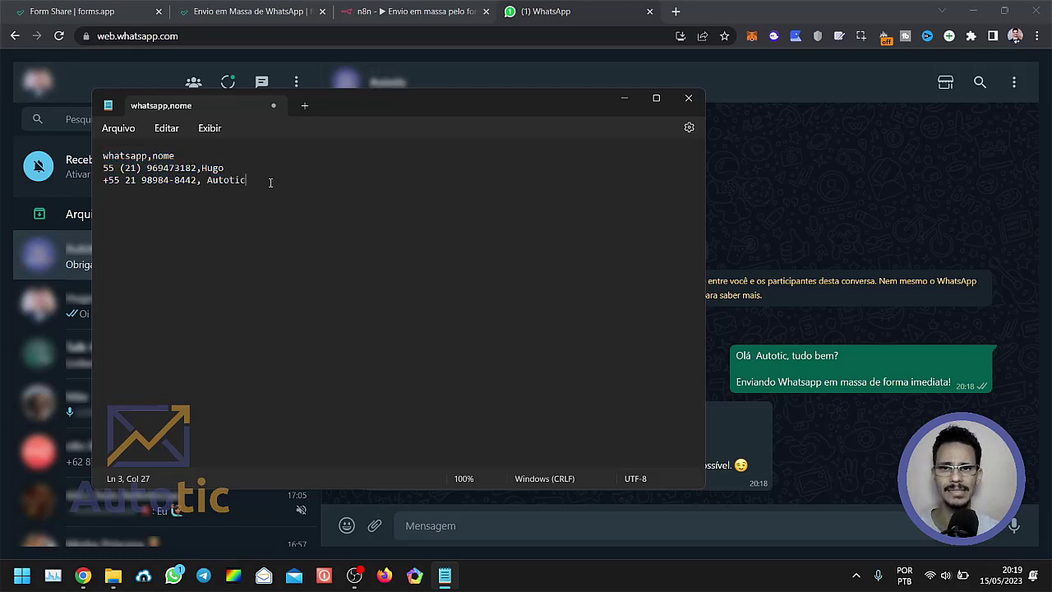
click(624, 98)
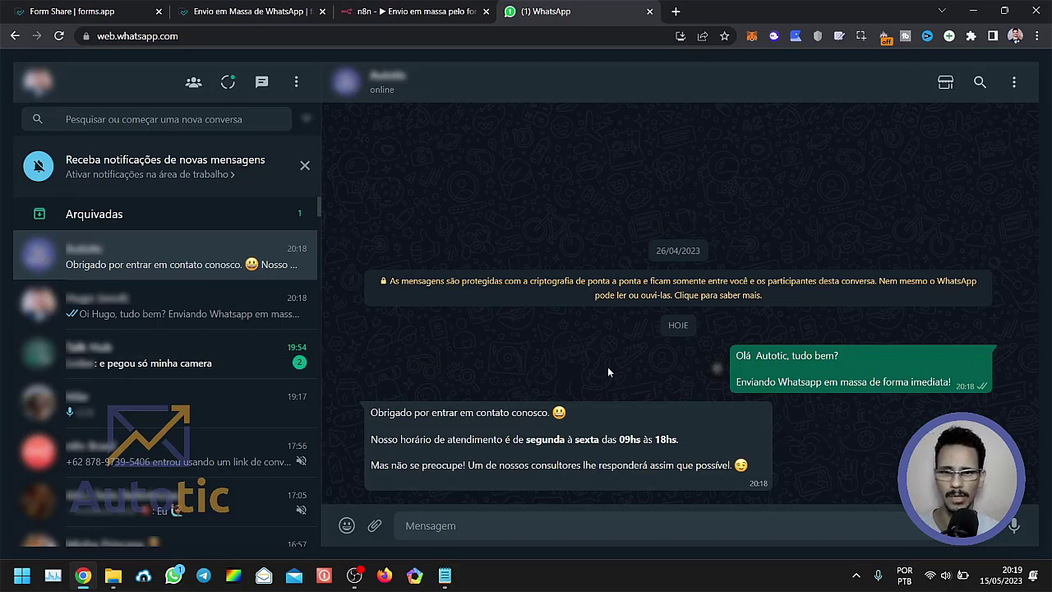
Go back through the n8n workflow and the submitted form to the forms.app sharing page of Envio em Massa de WhatsApp.
click(429, 14)
click(164, 11)
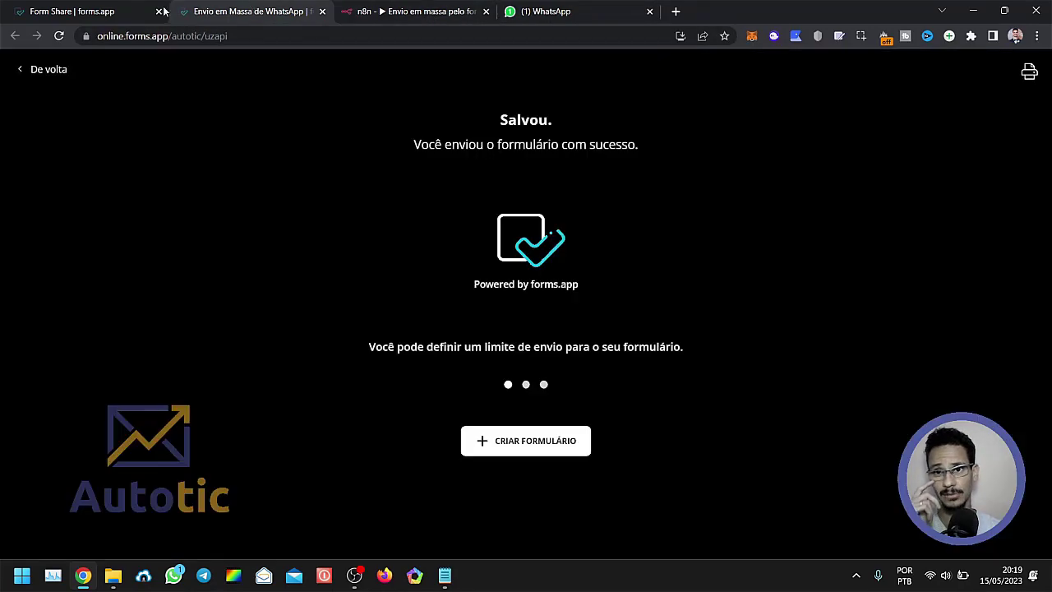
click(80, 10)
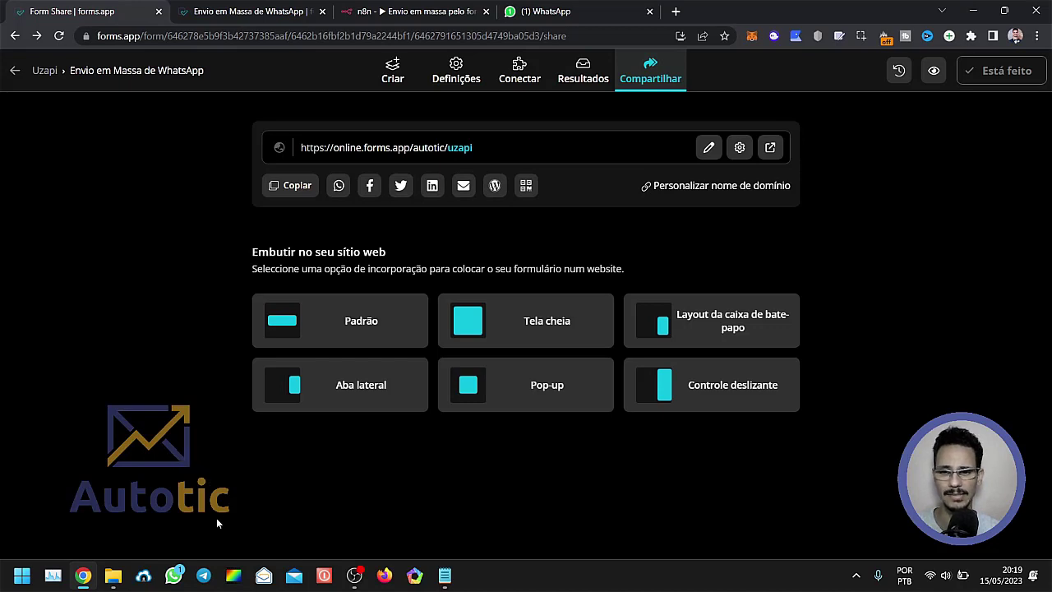
Switch to Telegram and look through the recent messages in the n8n Brasil group.
click(204, 580)
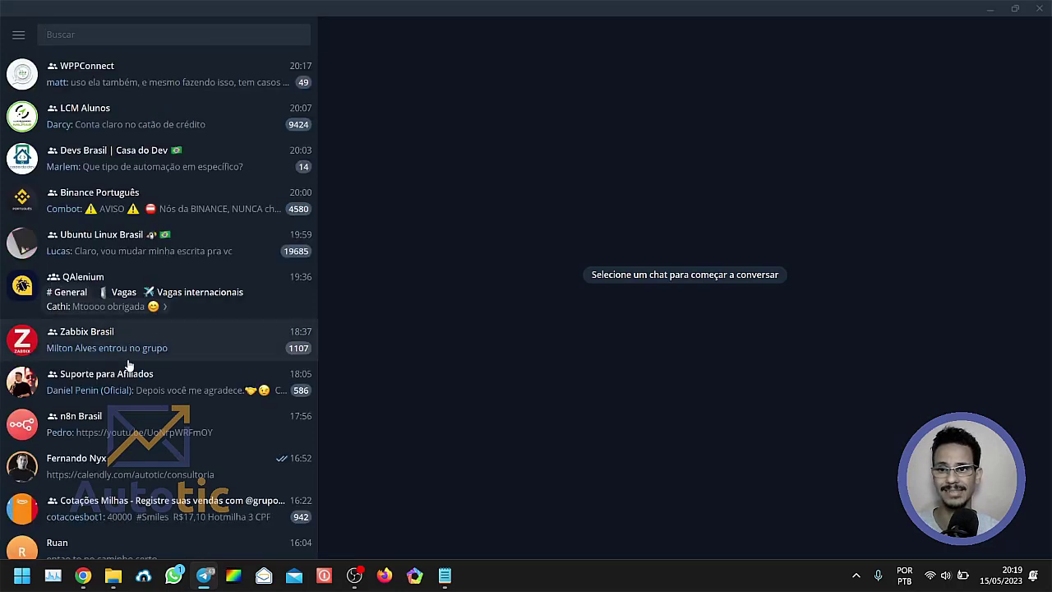
click(141, 436)
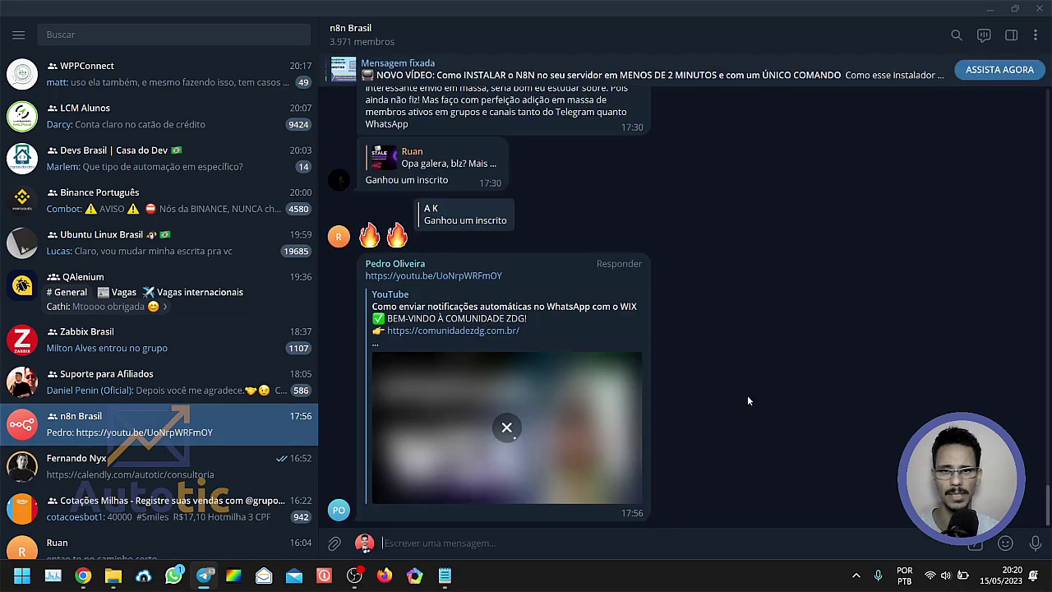
scroll(735, 323, up, 6)
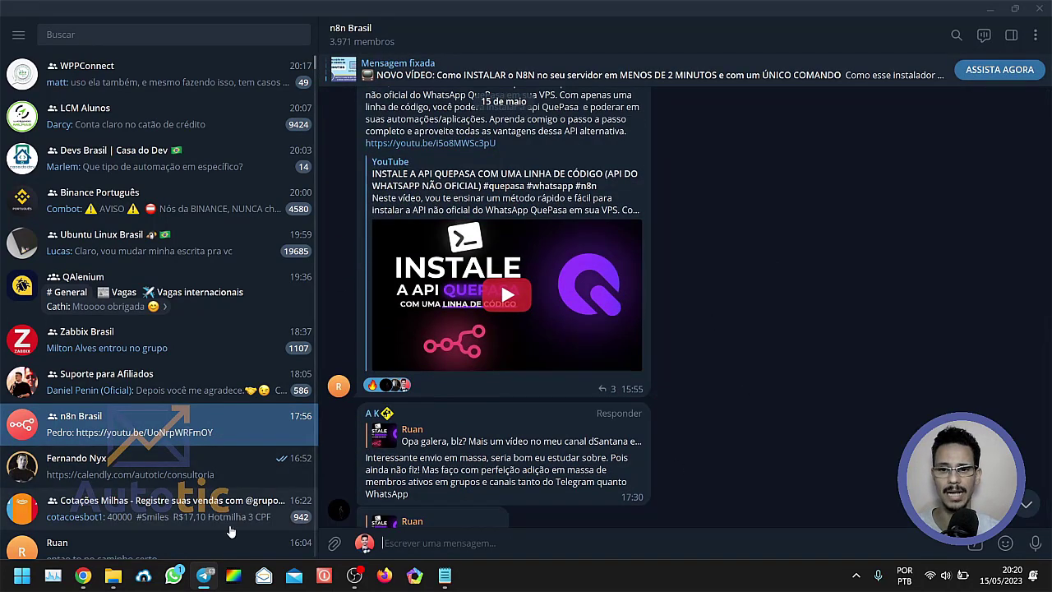
Switch to the WhatsApp desktop app, view the n8n group conversation, and minimize the window.
click(173, 575)
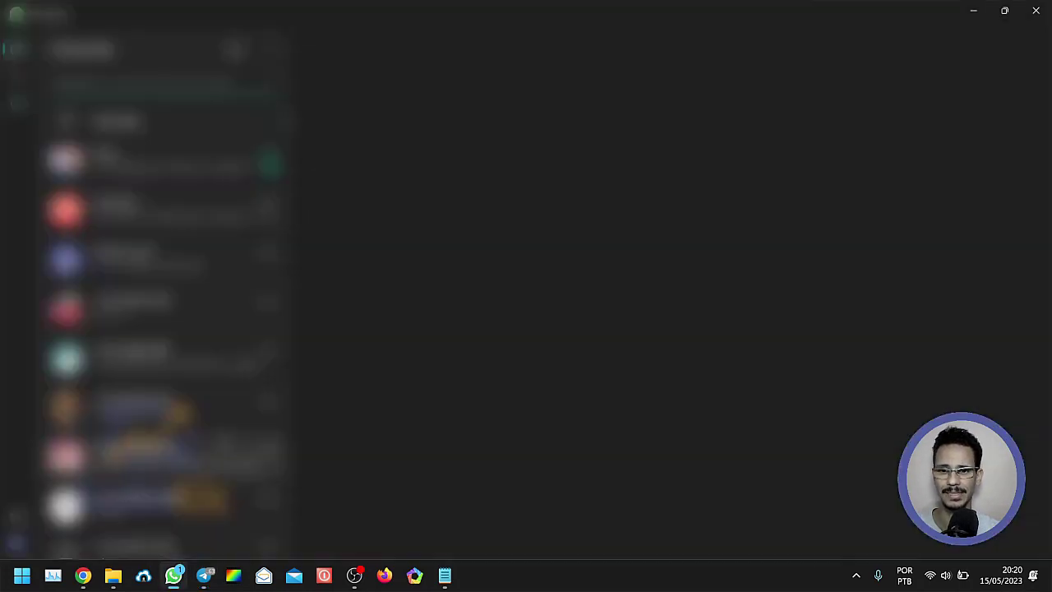
click(162, 213)
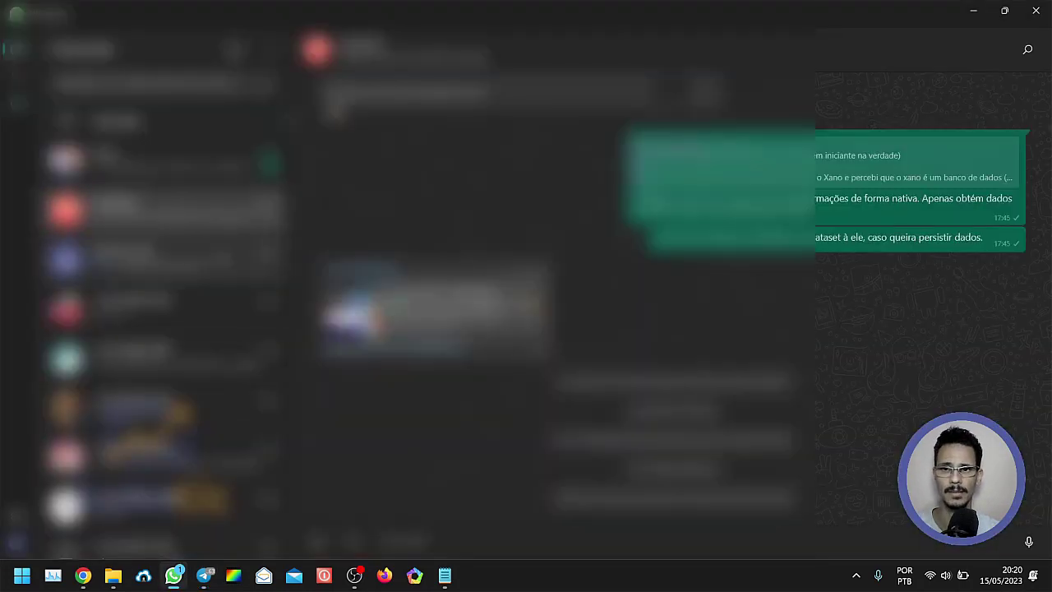
click(973, 11)
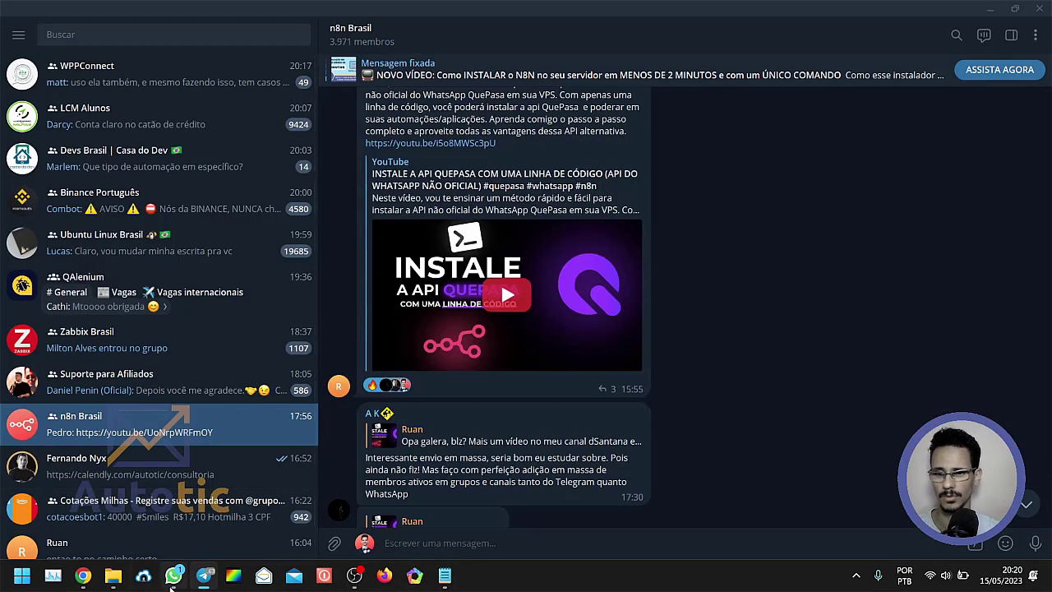
Return to WhatsApp Web in Chrome and open the n8n Brasil group chat.
click(83, 576)
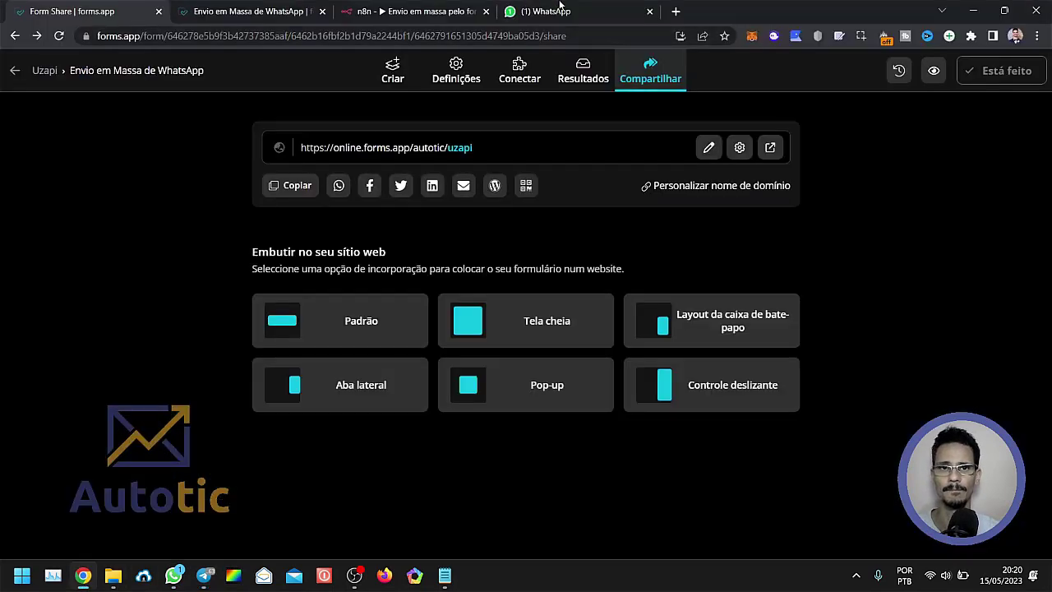
click(559, 11)
click(181, 453)
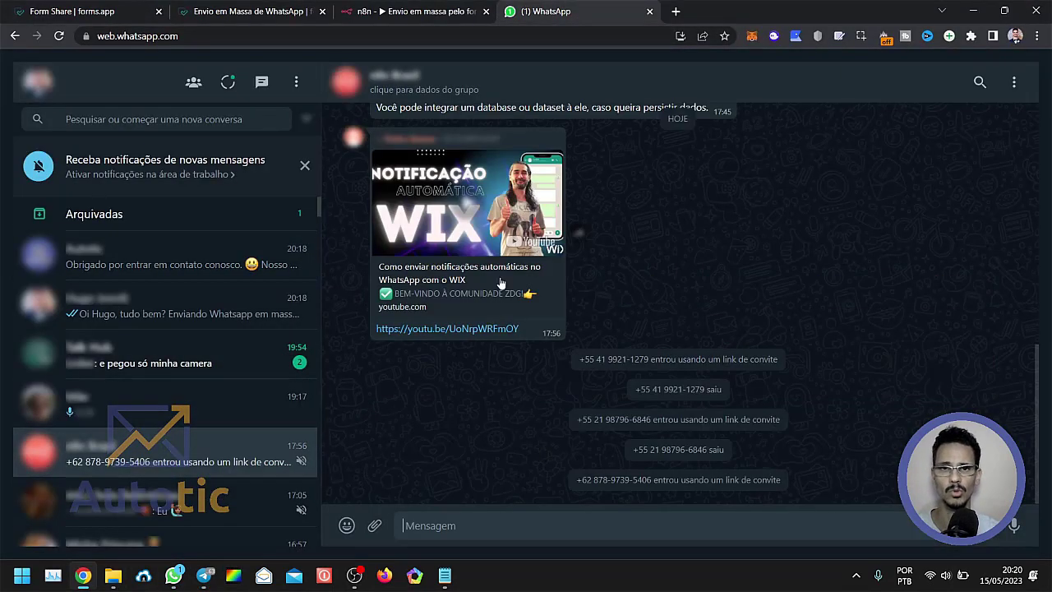